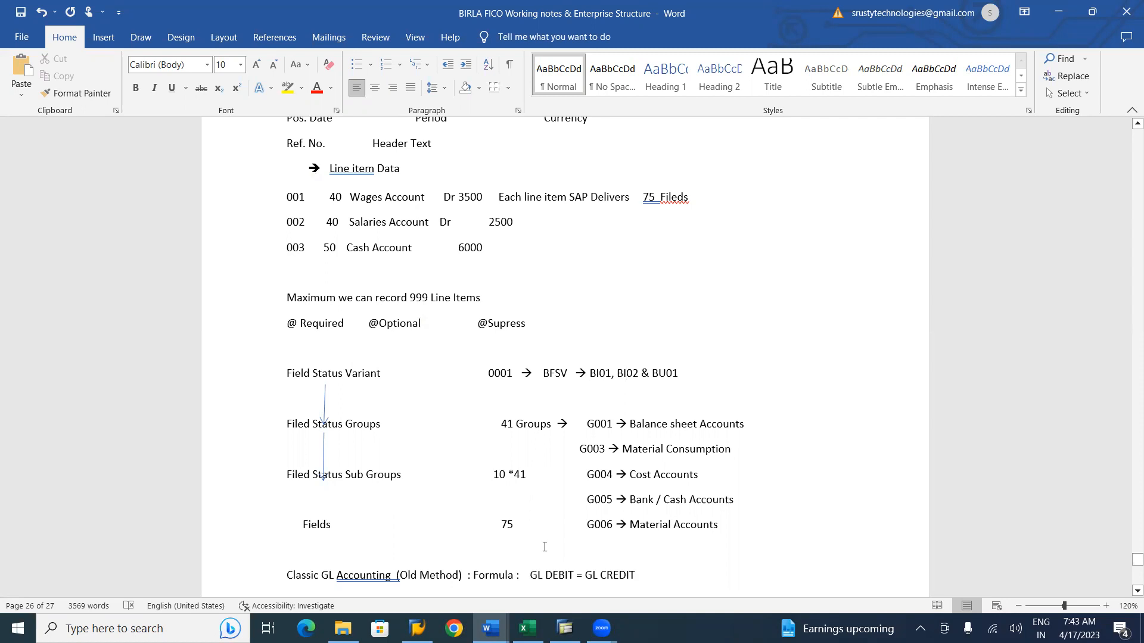
Scroll through the notes document to review the field status and New GL Accounting sections.
{"action": "scroll", "coordinate": [545, 547], "scroll_direction": "down", "scroll_amount": 10}
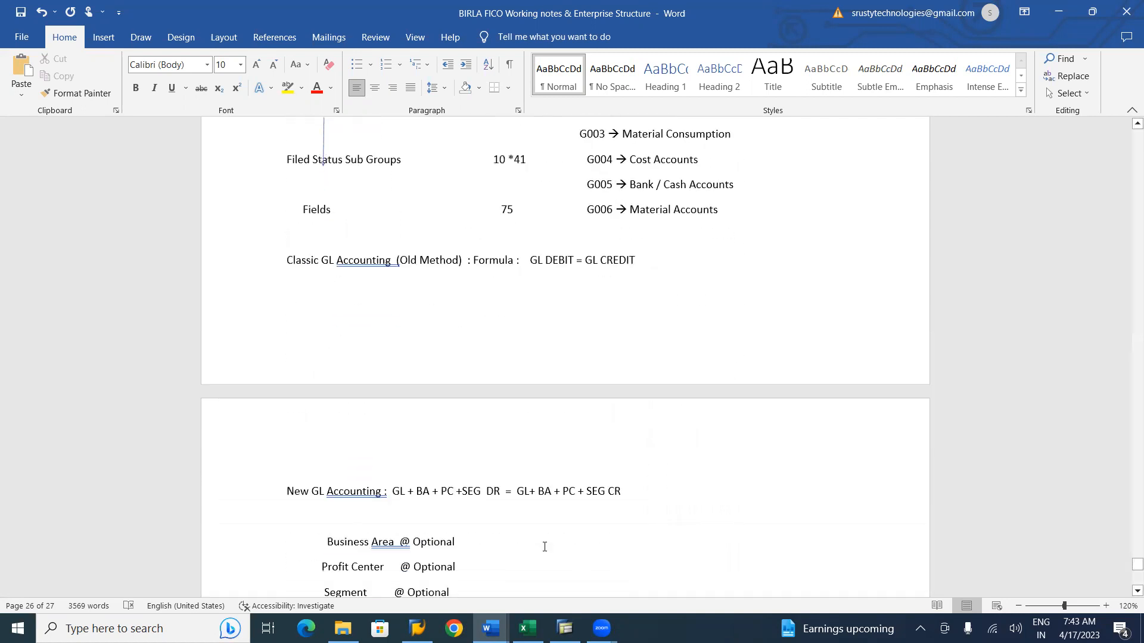
{"action": "scroll", "coordinate": [544, 547], "scroll_direction": "down", "scroll_amount": 1}
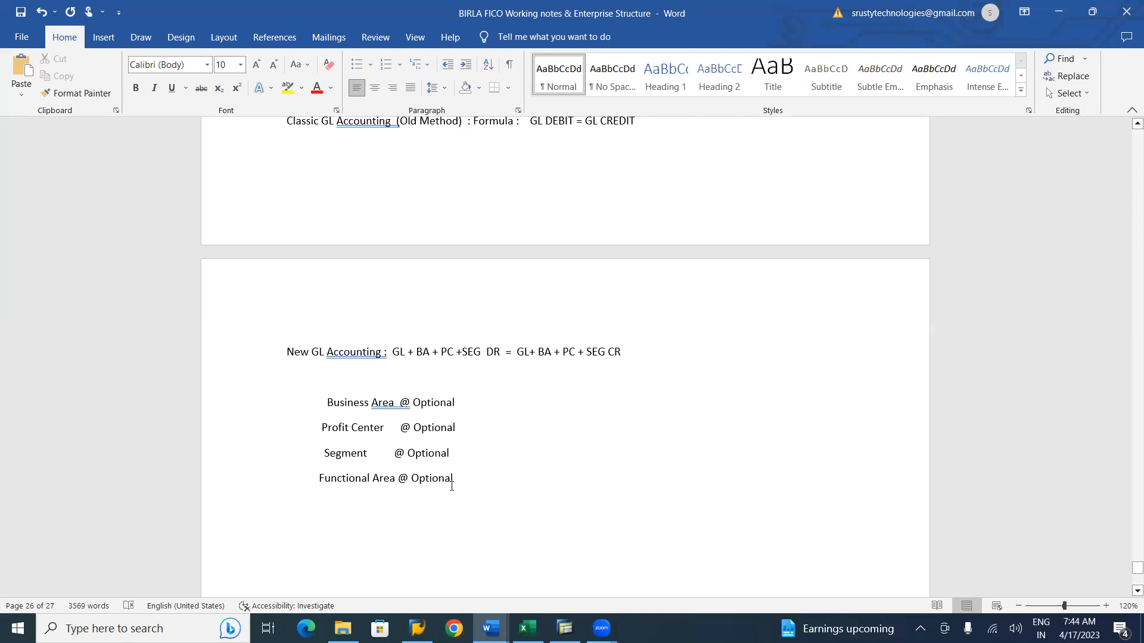
{"action": "scroll", "coordinate": [452, 486], "scroll_direction": "down", "scroll_amount": 5}
{"action": "scroll", "coordinate": [452, 486], "scroll_direction": "up", "scroll_amount": 4}
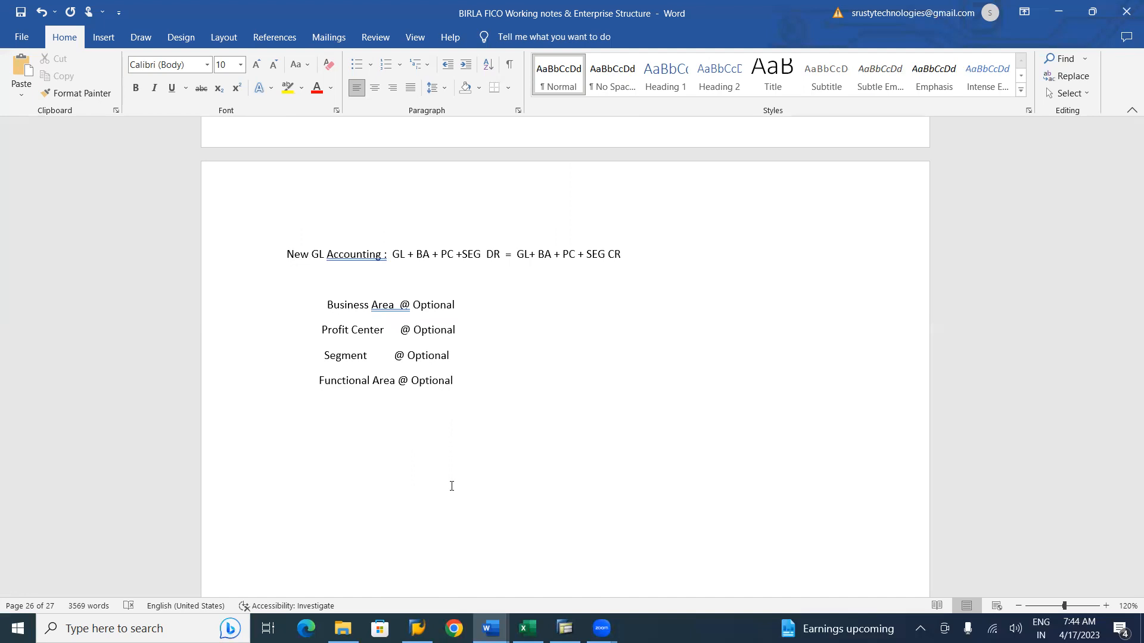
{"action": "scroll", "coordinate": [451, 487], "scroll_direction": "up", "scroll_amount": 1}
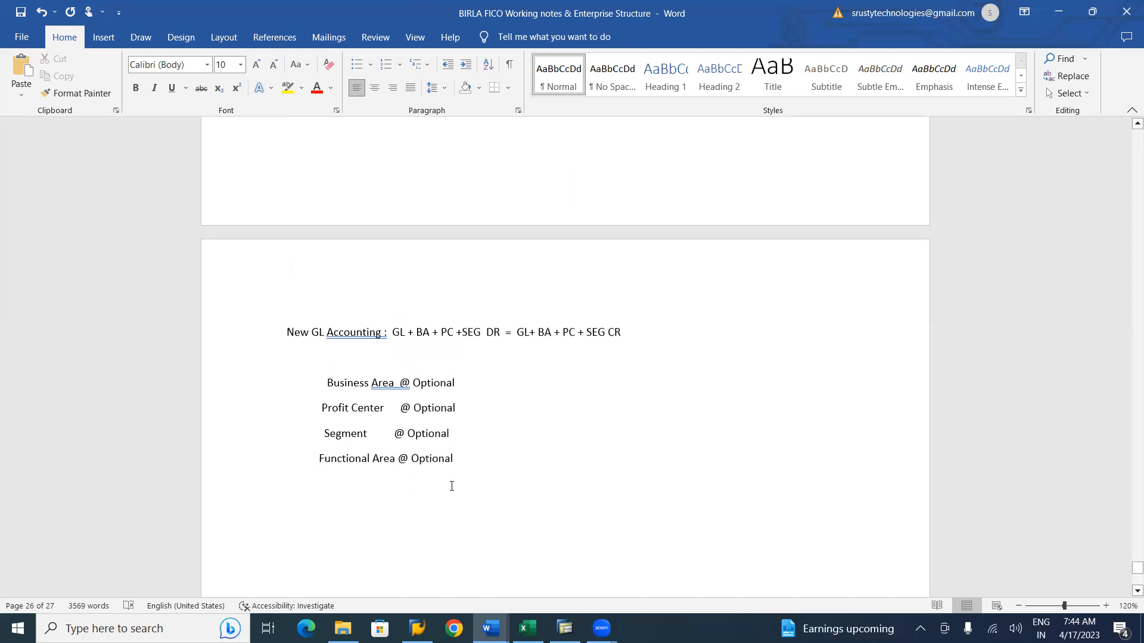
{"action": "scroll", "coordinate": [452, 486], "scroll_direction": "up", "scroll_amount": 2}
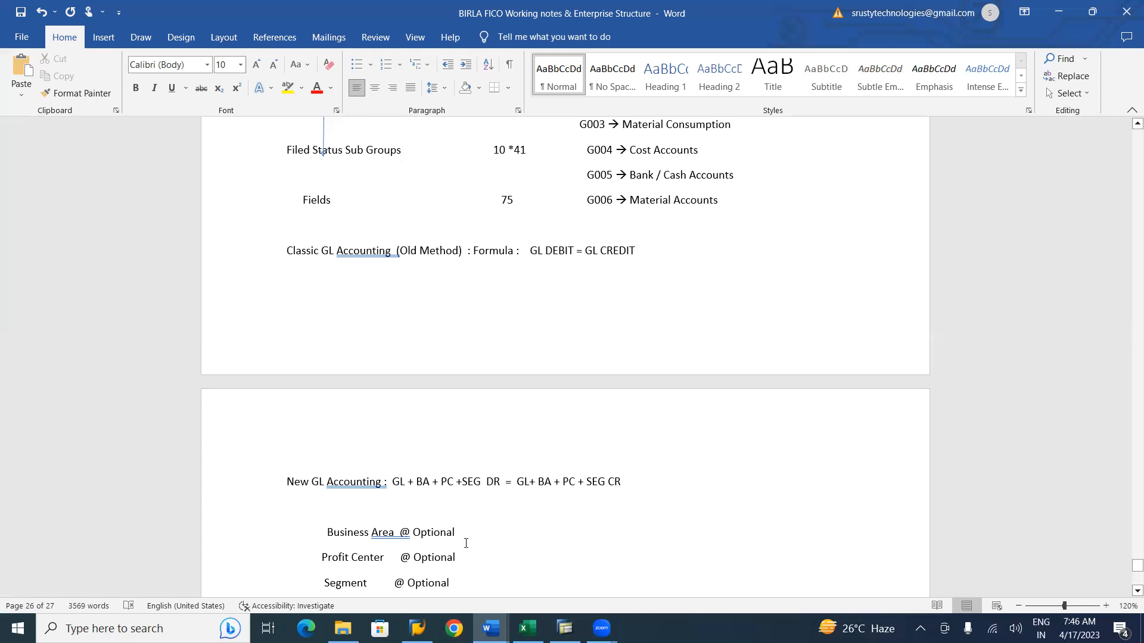
{"action": "key", "text": "Down"}
{"action": "key", "text": "Down"}
{"action": "key", "text": "Down"}
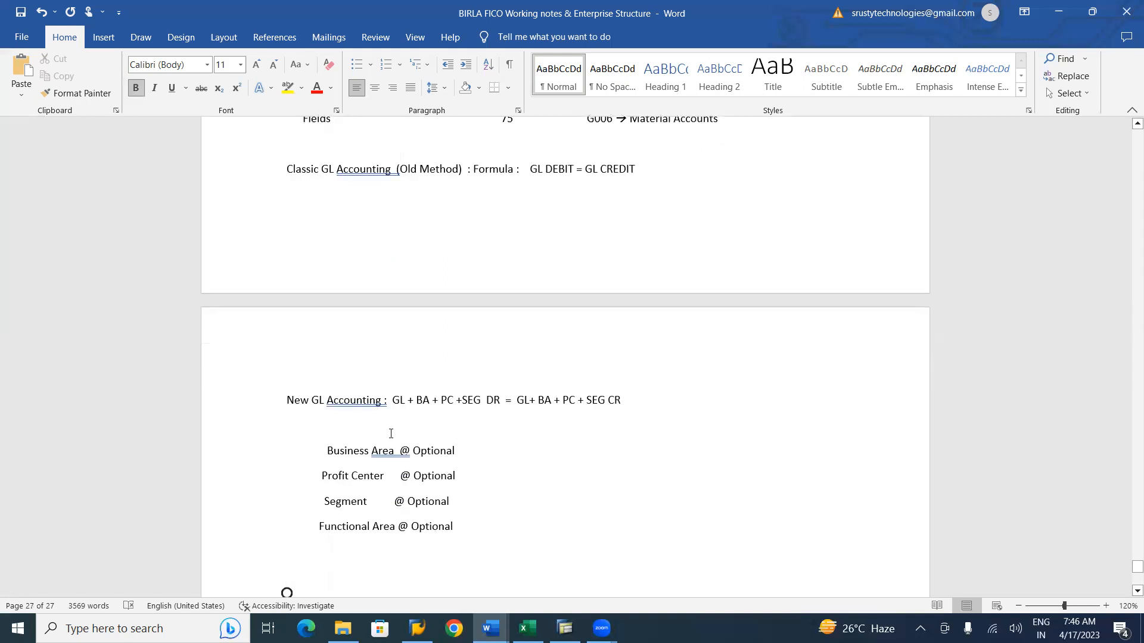
{"action": "left_click", "coordinate": [491, 463]}
{"action": "type", "text": "@"}
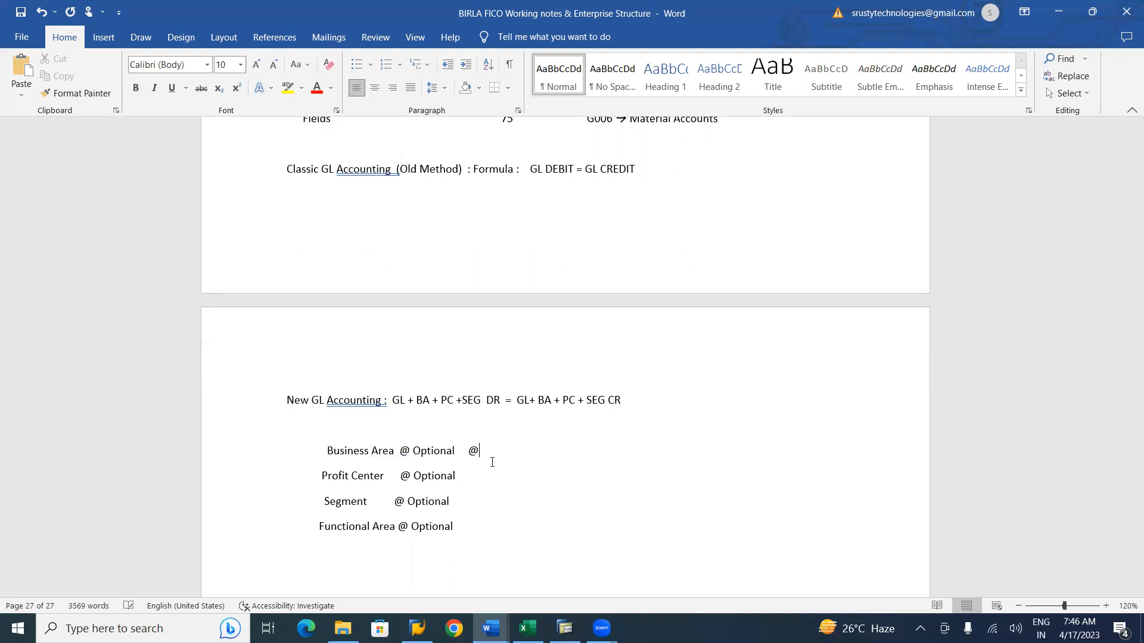
{"action": "type", "text": "Required    @Supress"}
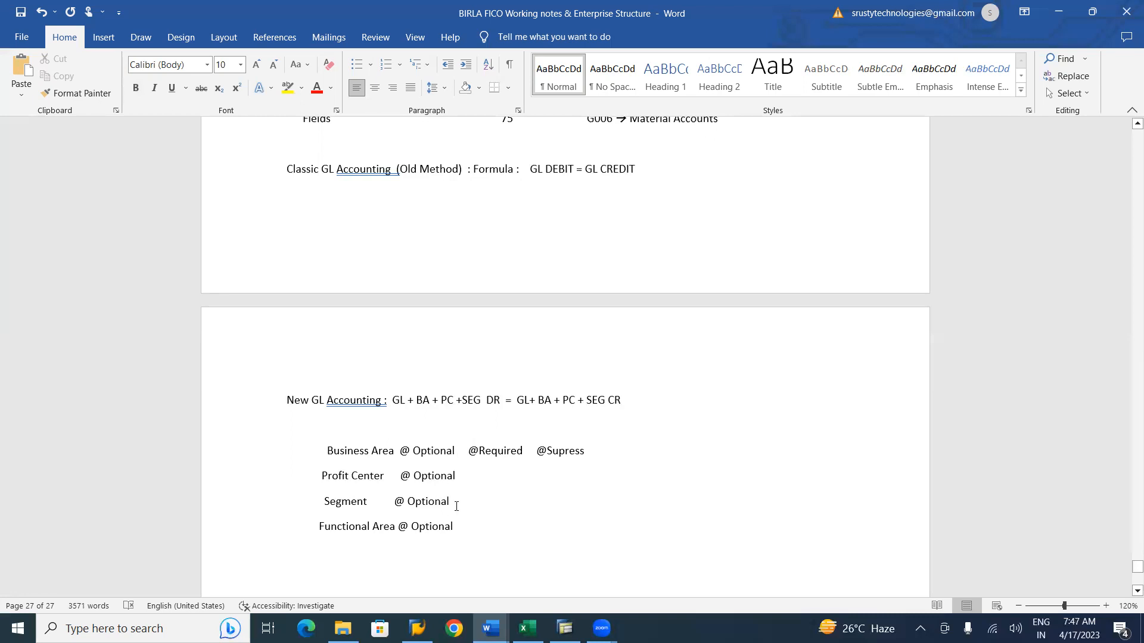
{"action": "key", "text": "shift+Right"}
{"action": "key", "text": "shift+Right"}
{"action": "key", "text": "shift+Right"}
{"action": "key", "text": "shift+Right"}
{"action": "key", "text": "shift+Right"}
{"action": "key", "text": "shift+Right"}
{"action": "key", "text": "shift+Right"}
{"action": "key", "text": "shift+Right"}
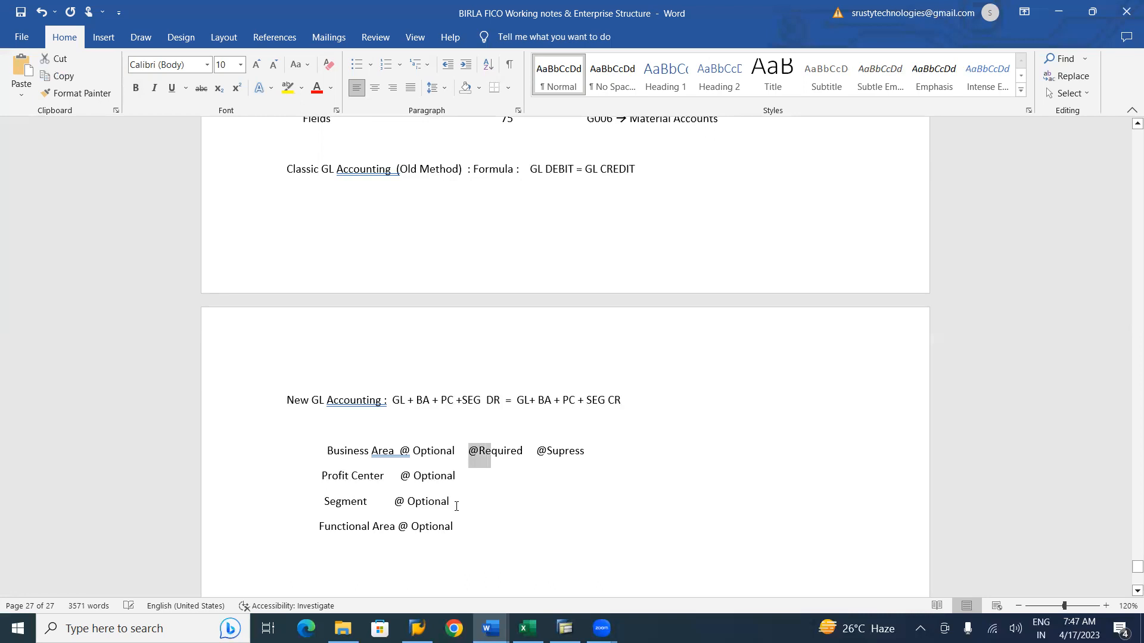
{"action": "key", "text": "shift+Right"}
{"action": "key", "text": "shift+Right"}
{"action": "key", "text": "shift+Right"}
{"action": "key", "text": "shift+Right"}
{"action": "key", "text": "shift+Right"}
{"action": "key", "text": "shift+Right"}
{"action": "key", "text": "shift+Right"}
{"action": "key", "text": "shift+Right"}
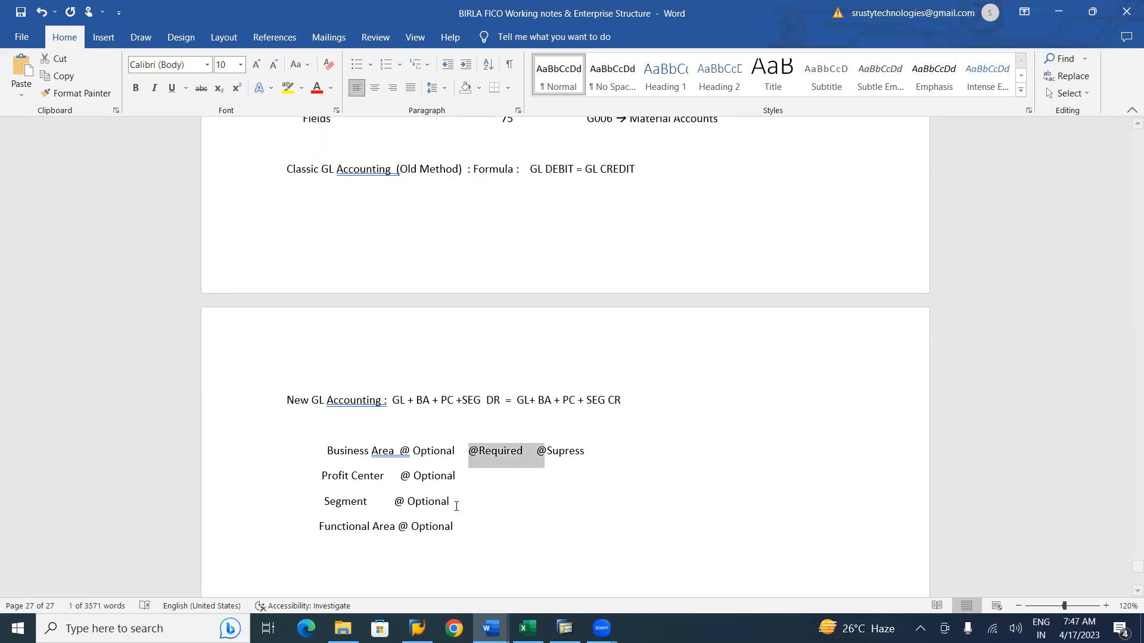
{"action": "key", "text": "shift+Right"}
{"action": "key", "text": "shift+Right"}
{"action": "key", "text": "Delete"}
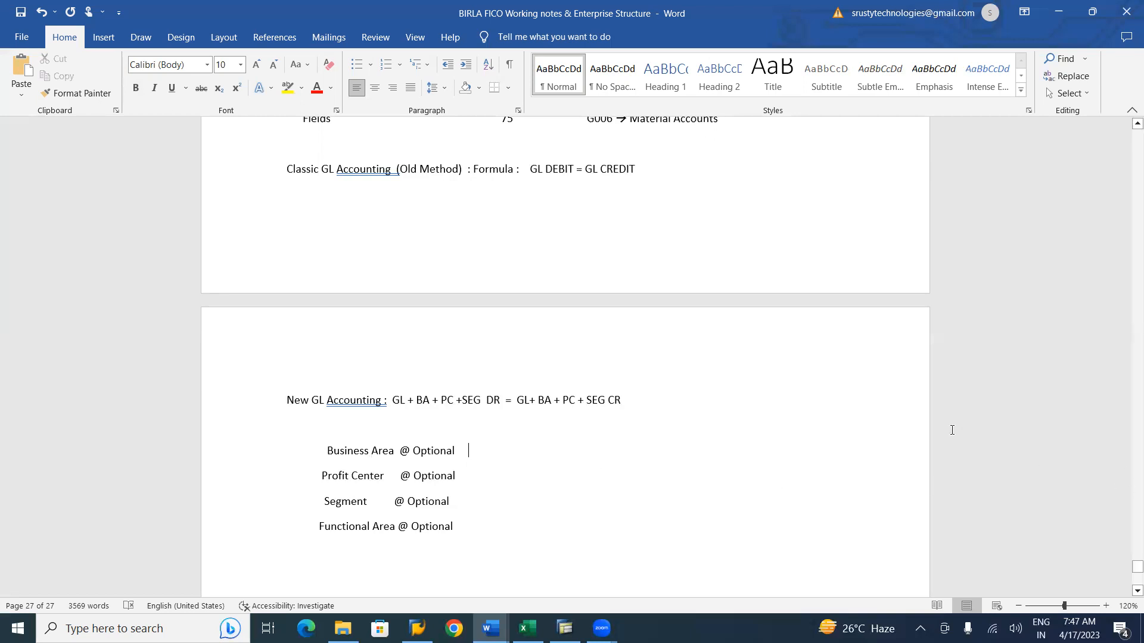
Review the Field Status Variant configuration path in the SAP FI CO notes document.
{"action": "scroll", "coordinate": [792, 249], "scroll_direction": "up", "scroll_amount": 3}
{"action": "scroll", "coordinate": [792, 249], "scroll_direction": "up", "scroll_amount": 5}
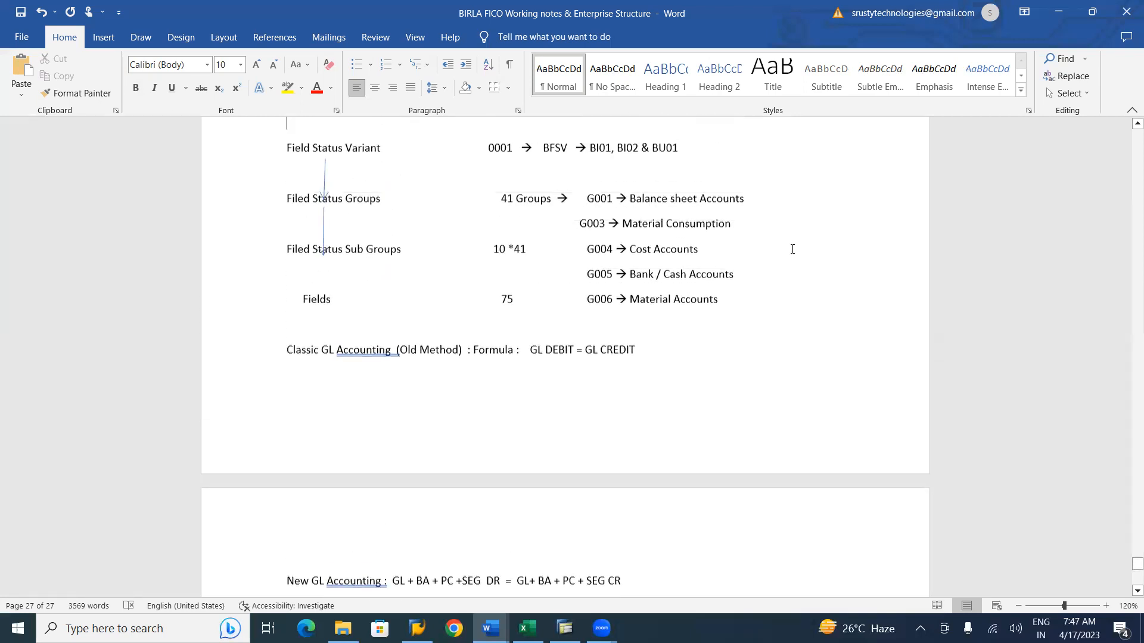
{"action": "scroll", "coordinate": [792, 249], "scroll_direction": "up", "scroll_amount": 4}
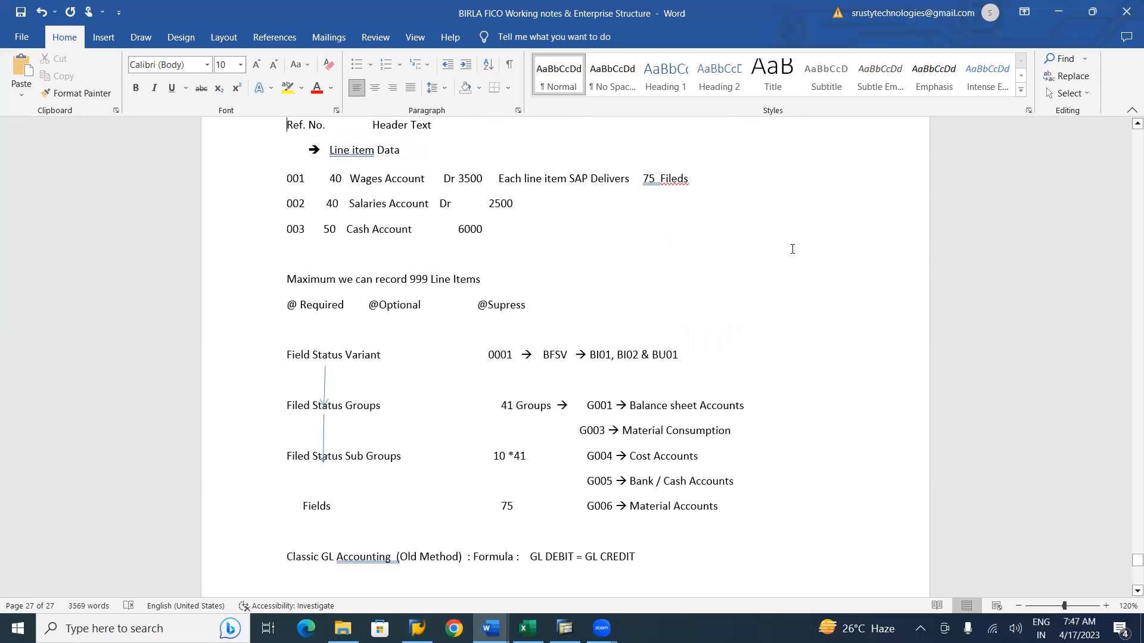
{"action": "scroll", "coordinate": [792, 249], "scroll_direction": "up", "scroll_amount": 1}
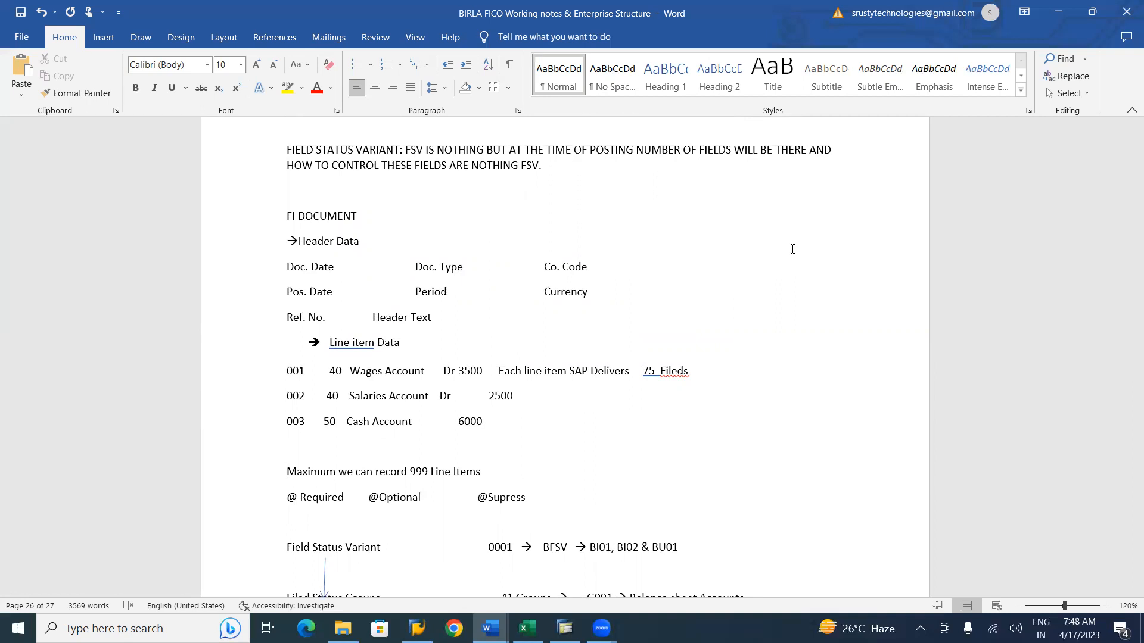
{"action": "key", "text": "alt+Tab"}
{"action": "left_click", "coordinate": [791, 248]}
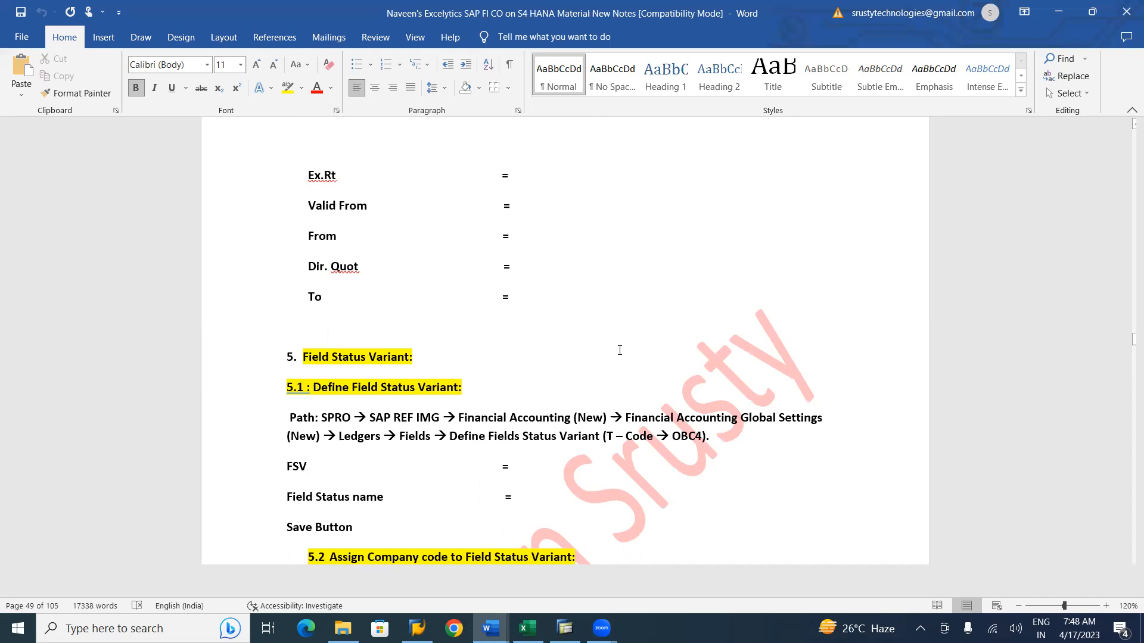
{"action": "scroll", "coordinate": [619, 350], "scroll_direction": "down", "scroll_amount": 4}
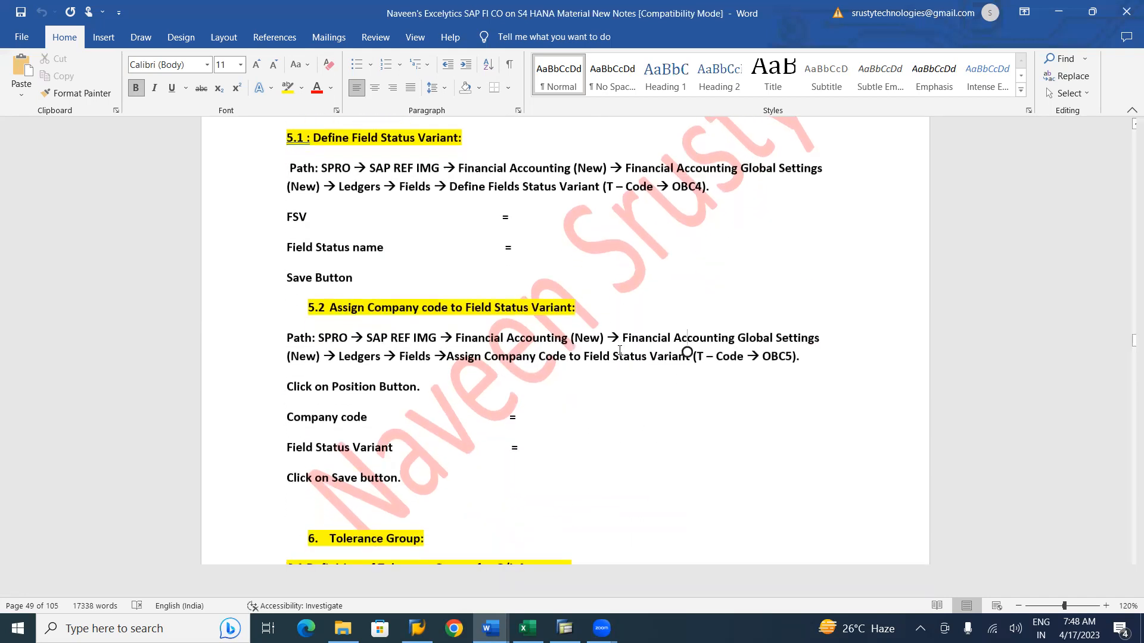
{"action": "scroll", "coordinate": [619, 350], "scroll_direction": "up", "scroll_amount": 2}
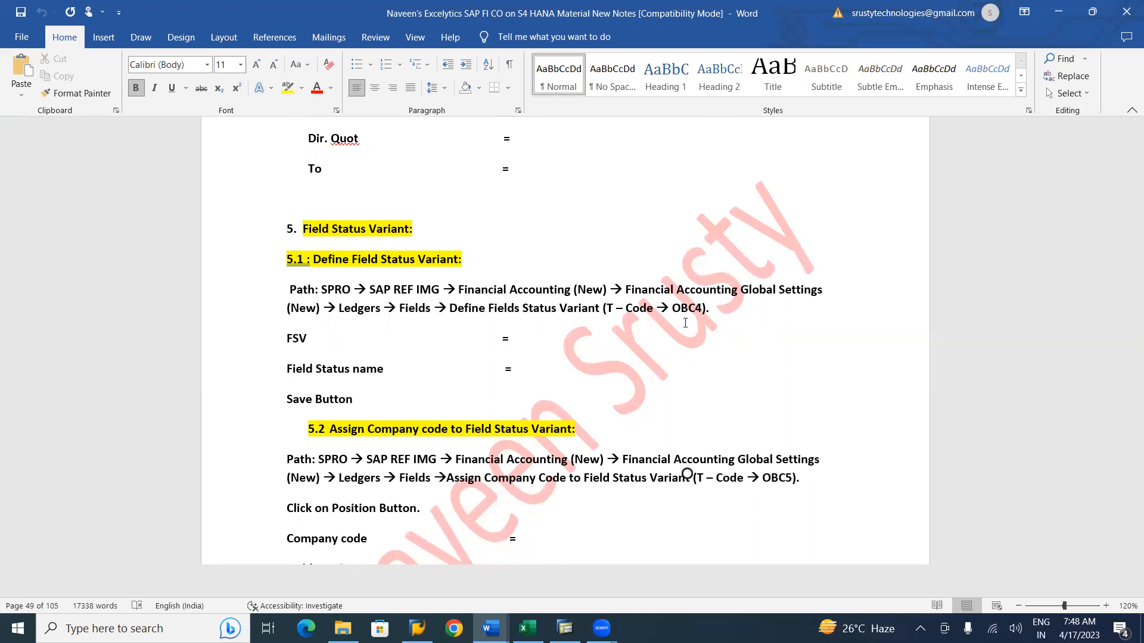
Switch to SAP and run transaction spro.
{"action": "key", "text": "alt+Tab"}
{"action": "key", "text": "alt+Tab"}
{"action": "key", "text": "alt+Tab"}
{"action": "key", "text": "alt+Tab"}
{"action": "key", "text": "alt+Tab"}
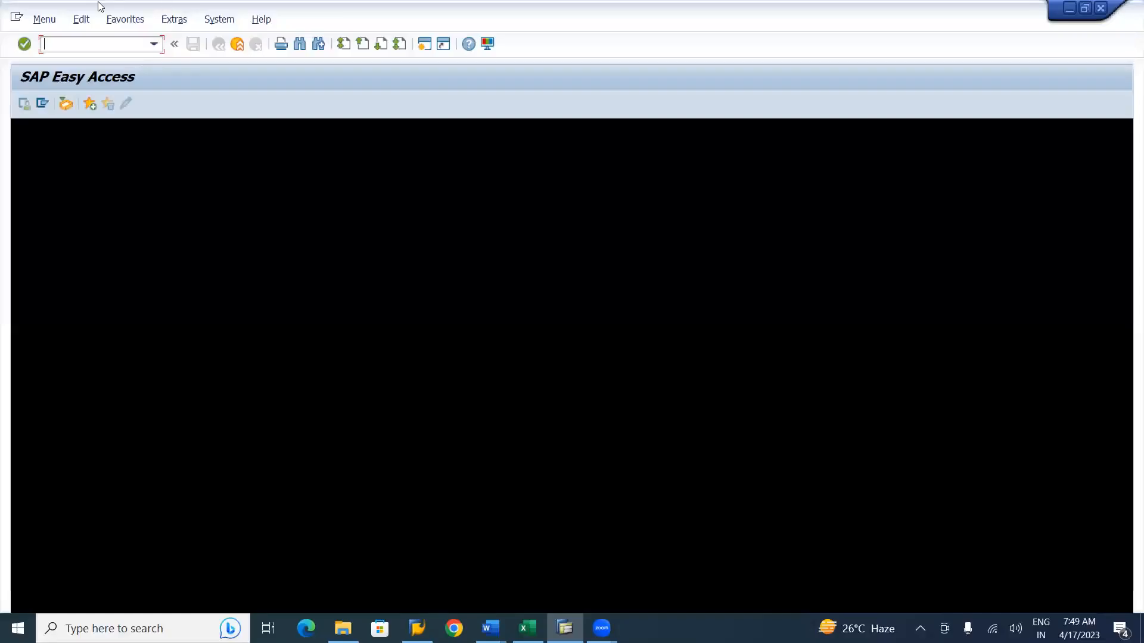
{"action": "type", "text": "spro"}
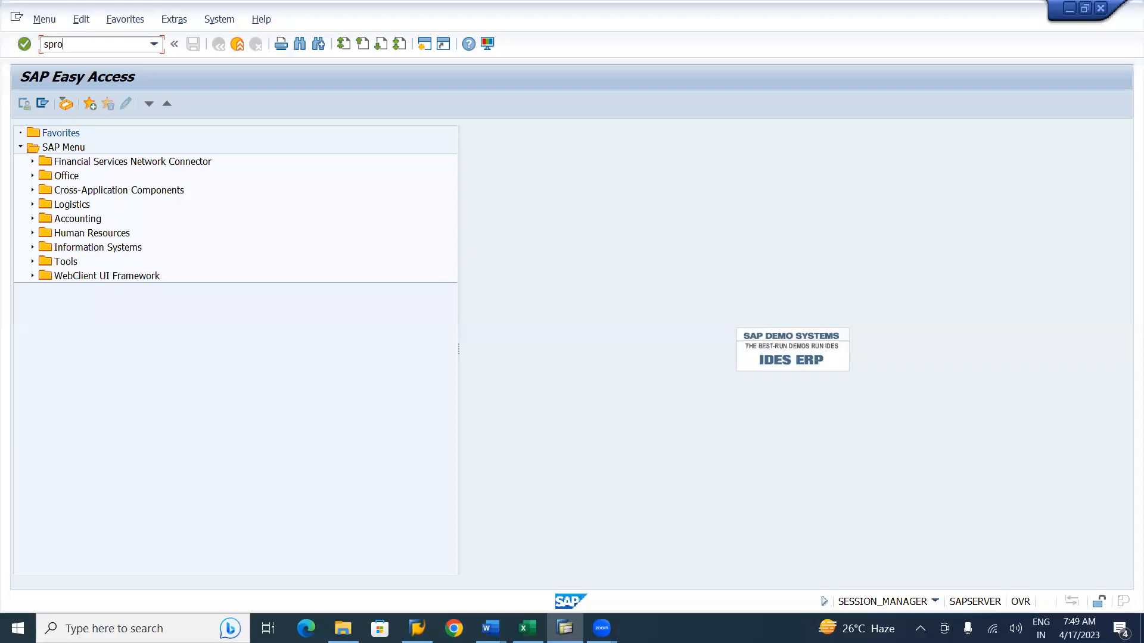
{"action": "key", "text": "Return"}
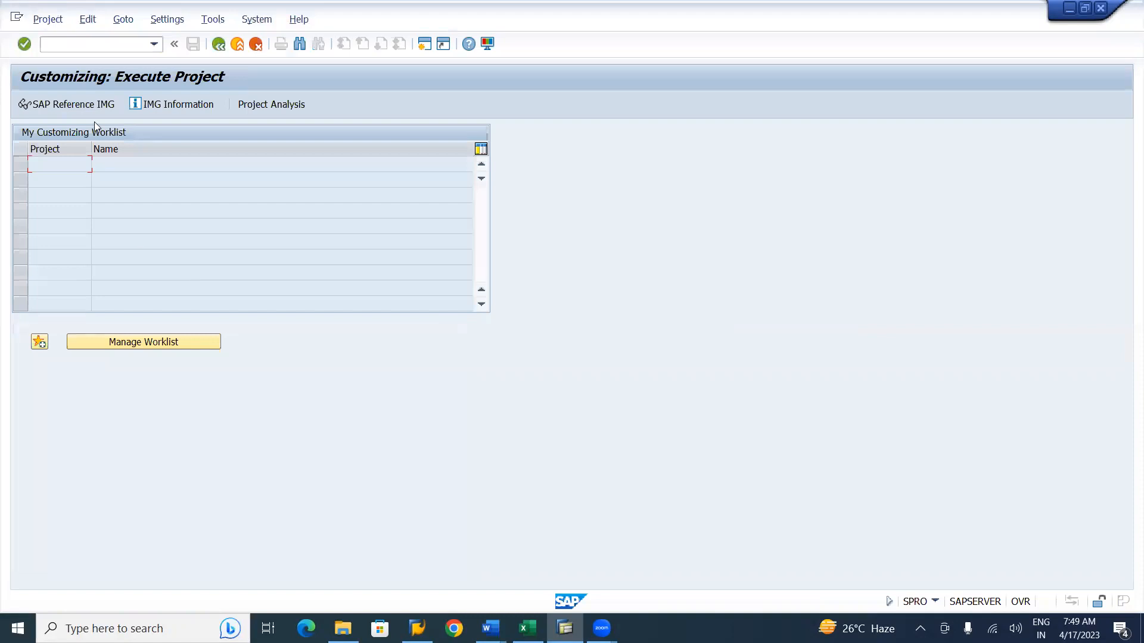
Open the SAP Reference IMG and expand Financial Accounting (New) > Financial Accounting Global Settings (New) > Ledgers > Fields.
{"action": "left_click", "coordinate": [93, 101]}
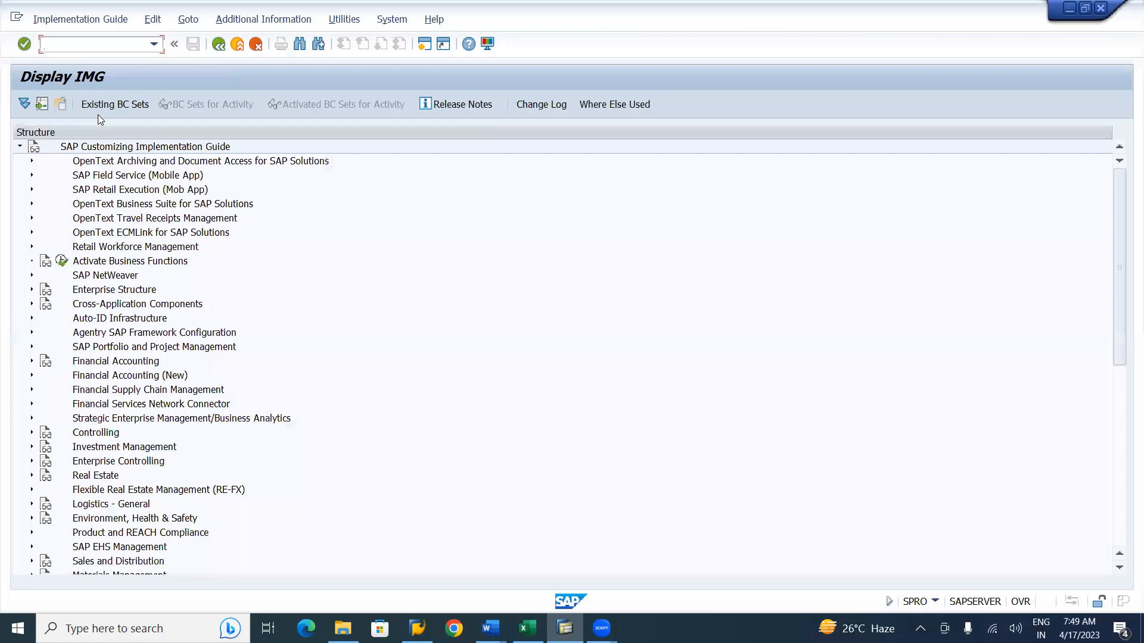
{"action": "left_click", "coordinate": [34, 377]}
{"action": "left_click", "coordinate": [32, 376]}
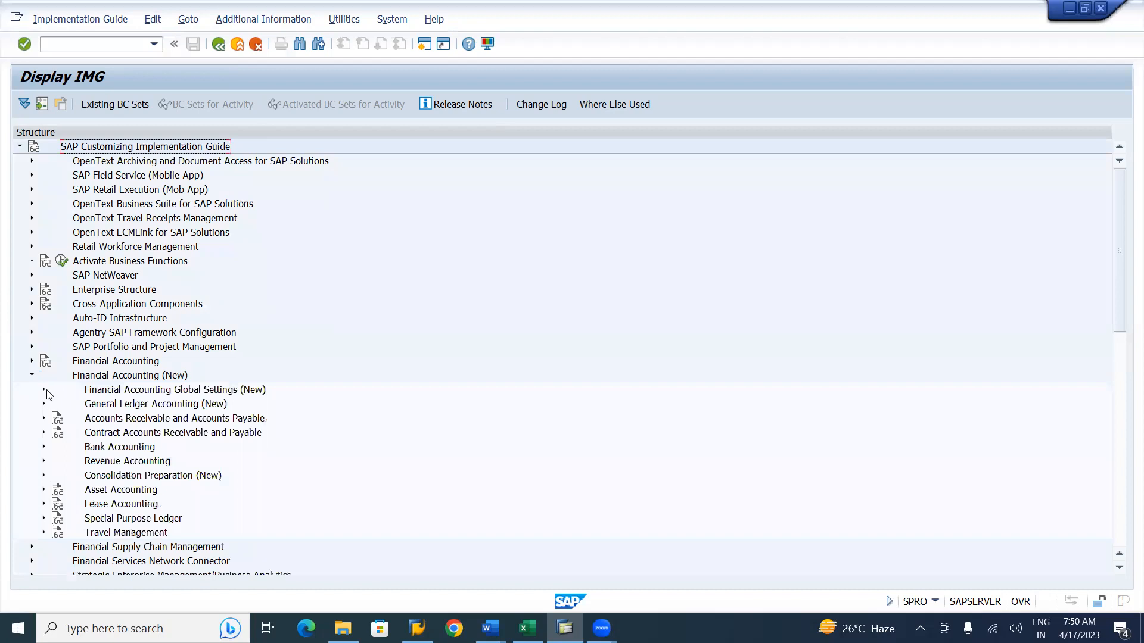
{"action": "left_click", "coordinate": [44, 391]}
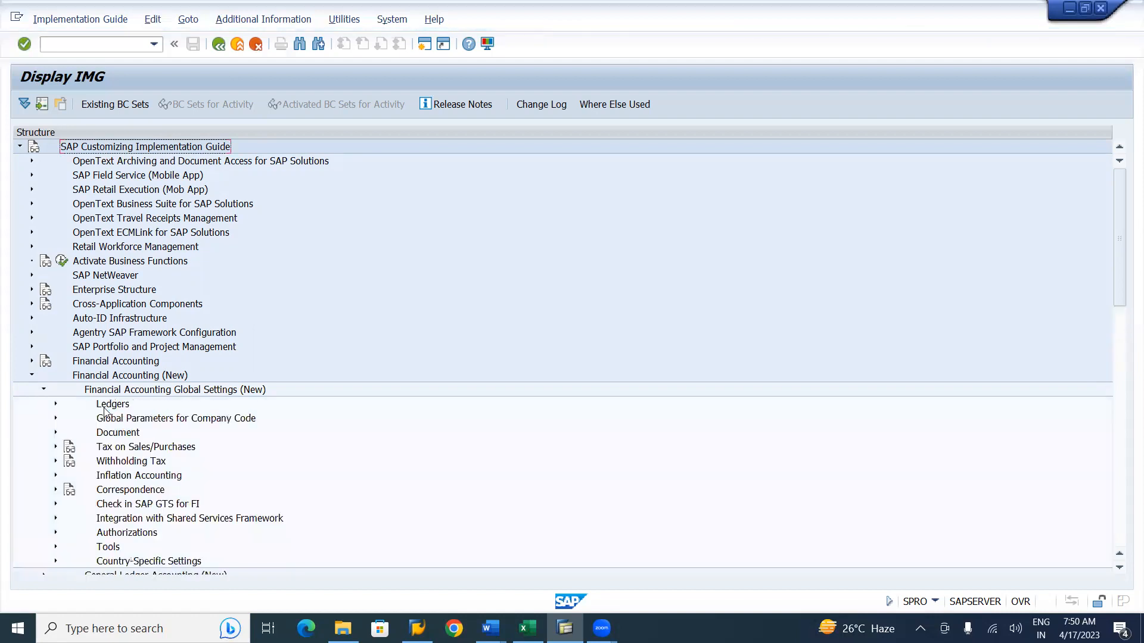
{"action": "left_click", "coordinate": [56, 405]}
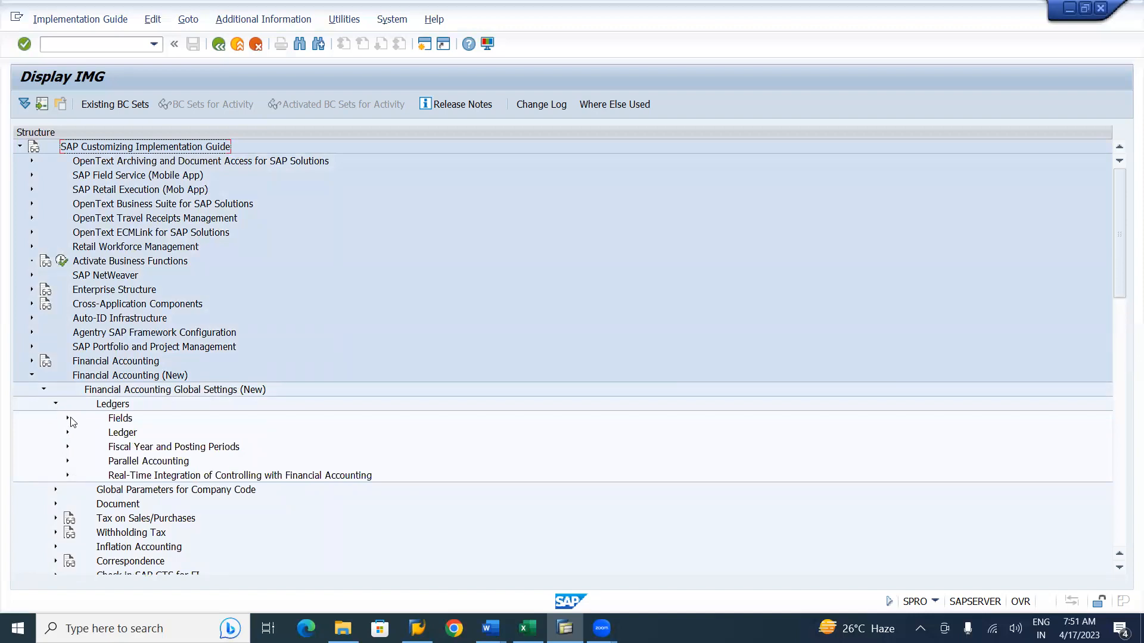
{"action": "left_click", "coordinate": [69, 421]}
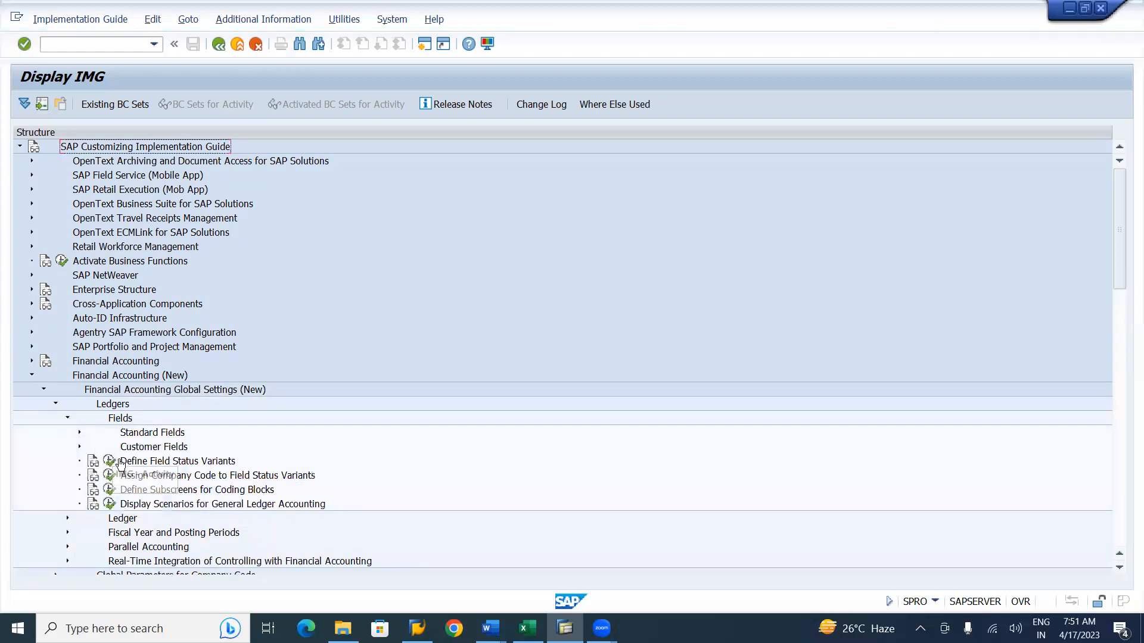
Display the IMG Activity keys in the structure and widen the Additional information column.
{"action": "left_click", "coordinate": [236, 23]}
{"action": "mouse_move", "coordinate": [334, 39]}
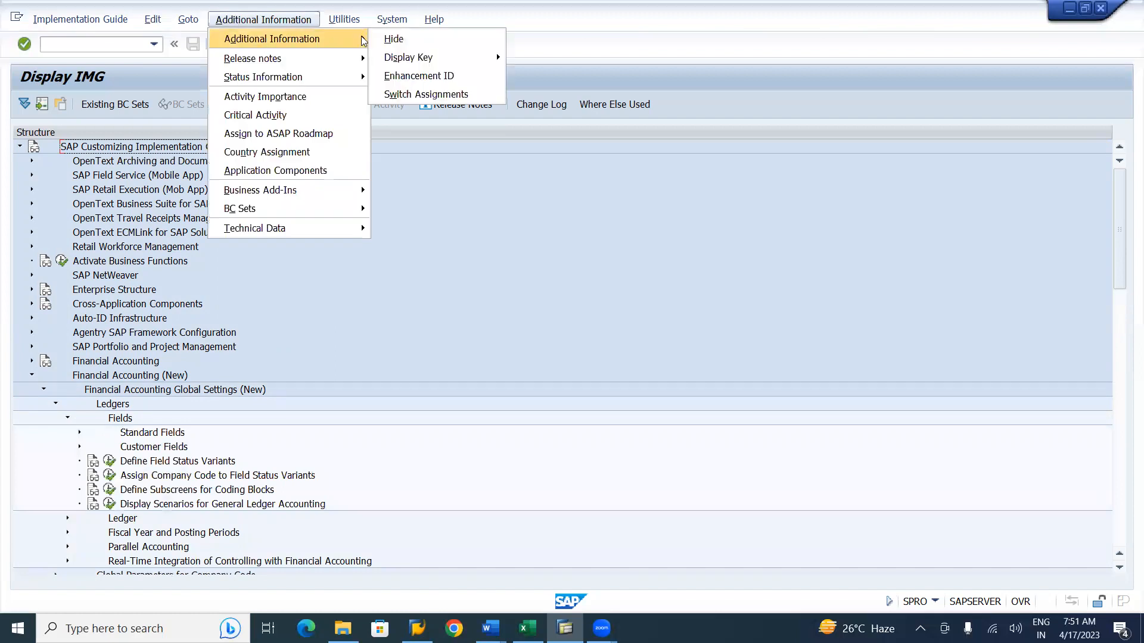
{"action": "mouse_move", "coordinate": [453, 57]}
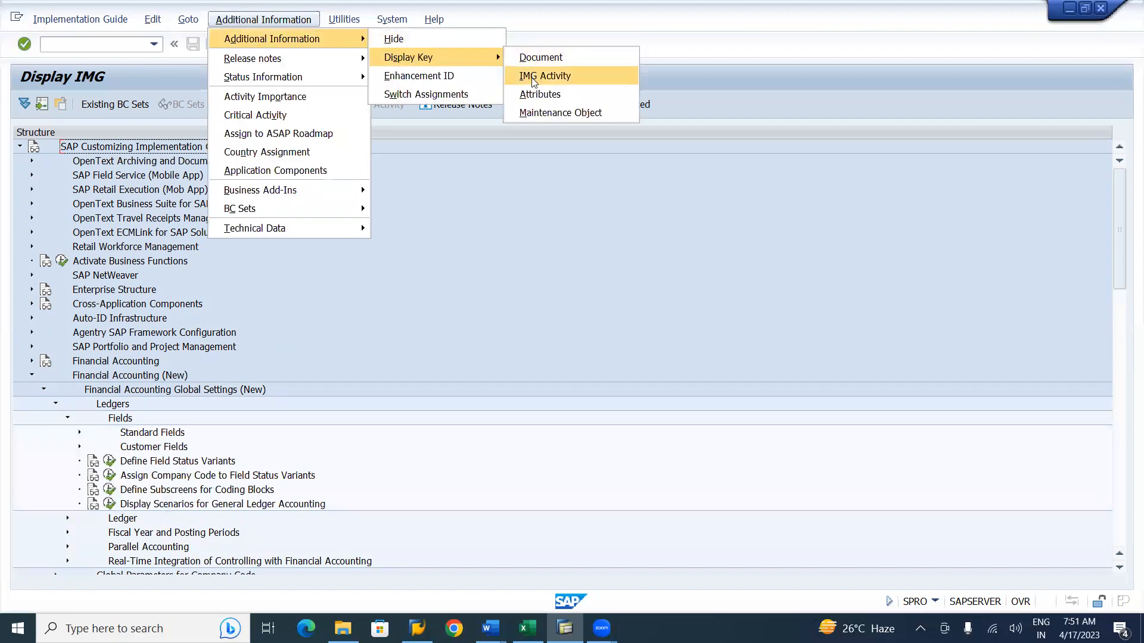
{"action": "left_click", "coordinate": [533, 78]}
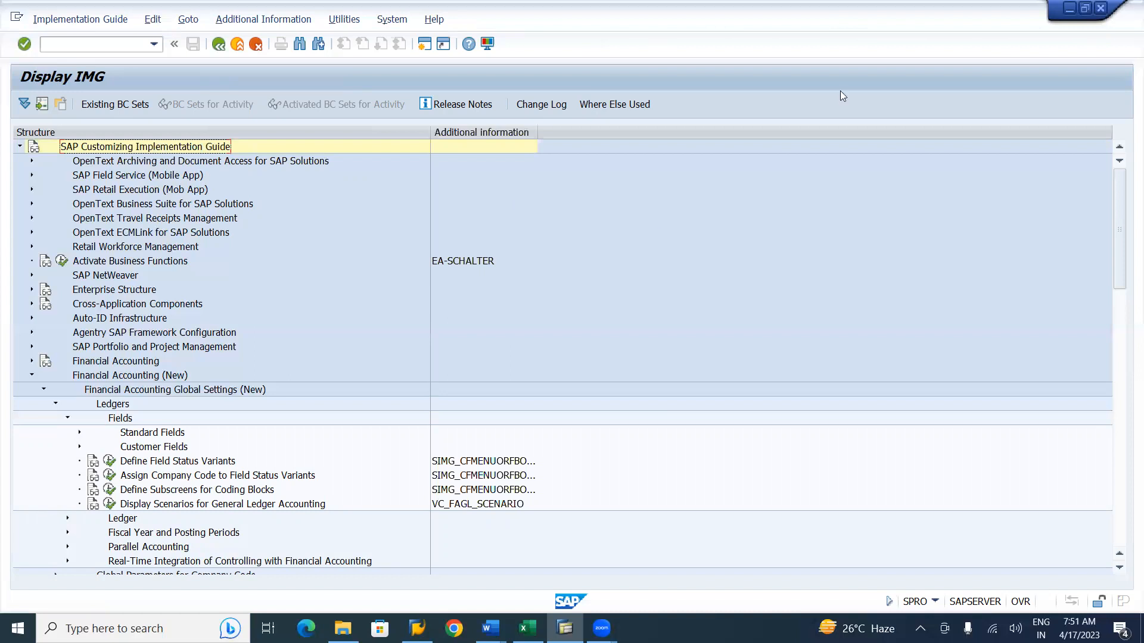
{"action": "left_click_drag", "start_coordinate": [538, 130], "coordinate": [561, 132]}
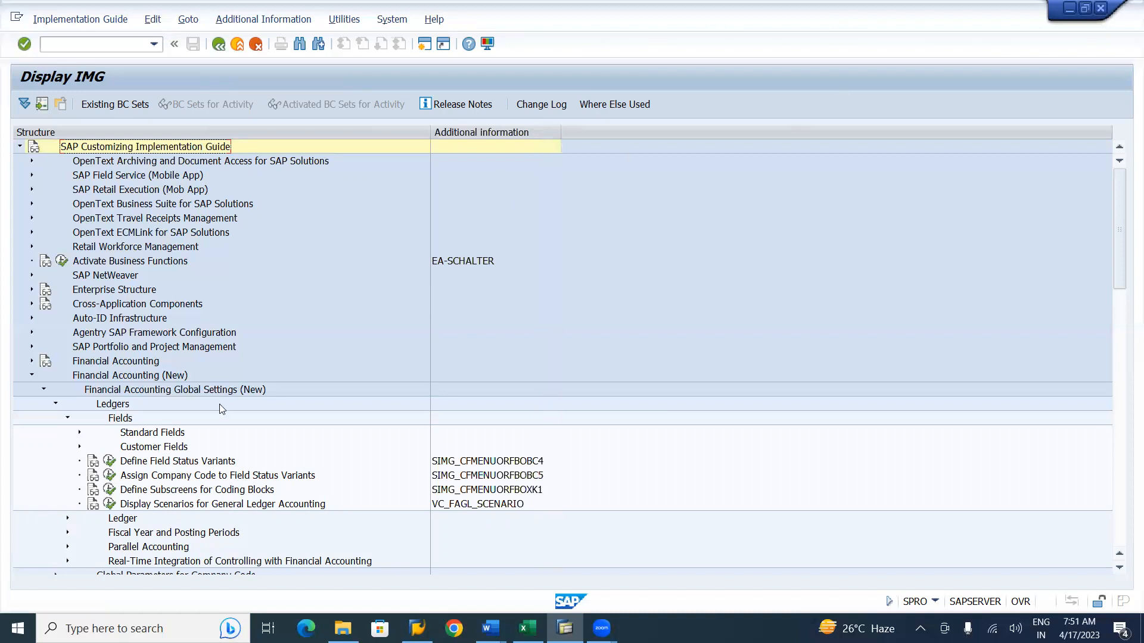
Open Define Field Status Variants, select variant 0001 and start copying it.
{"action": "left_click", "coordinate": [110, 465]}
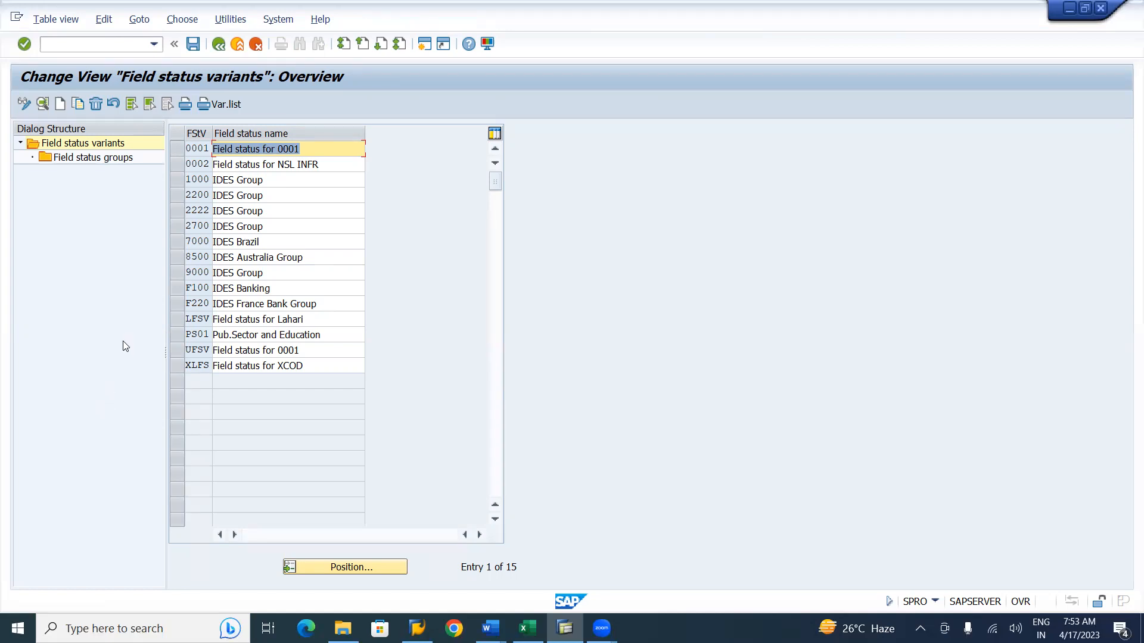
{"action": "left_click", "coordinate": [177, 149]}
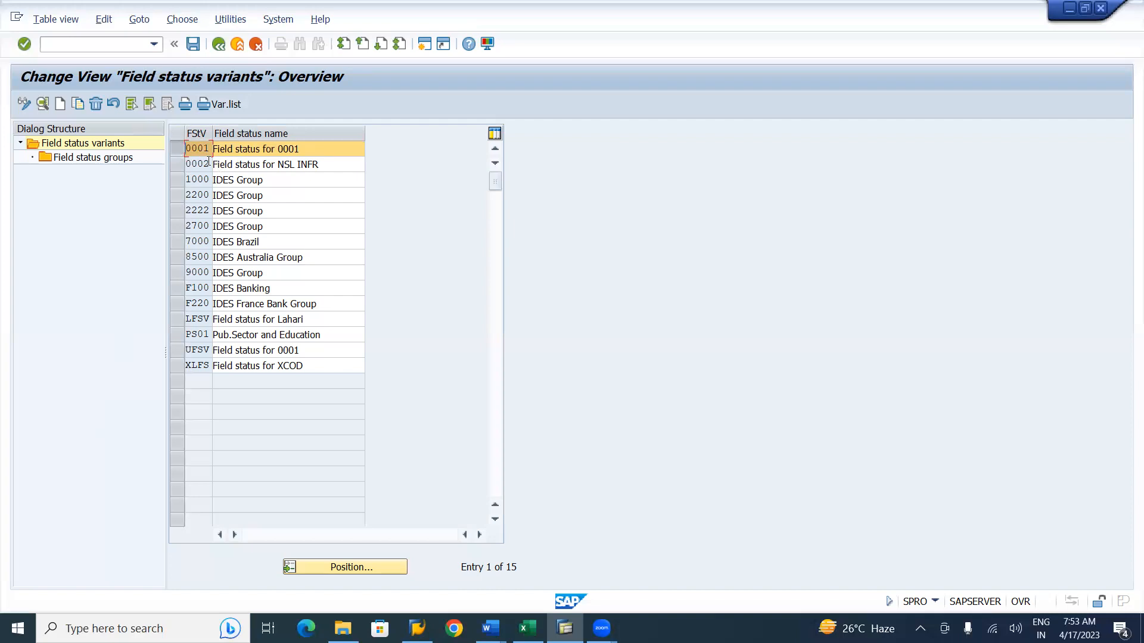
{"action": "left_click", "coordinate": [80, 105]}
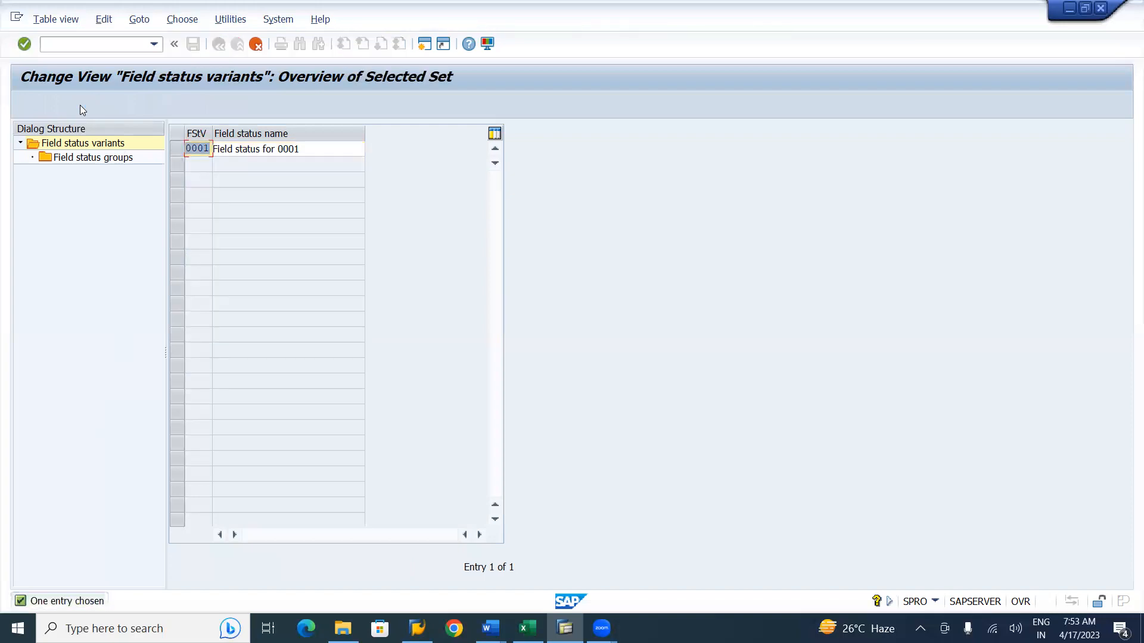
Set the copied variant's key to BFSV and its name to "Field status for Birla", then confirm.
{"action": "key", "text": "BackSpace"}
{"action": "type", "text": "BFSV"}
{"action": "left_click", "coordinate": [318, 148]}
{"action": "key", "text": "BackSpace"}
{"action": "key", "text": "BackSpace"}
{"action": "key", "text": "BackSpace"}
{"action": "key", "text": "BackSpace"}
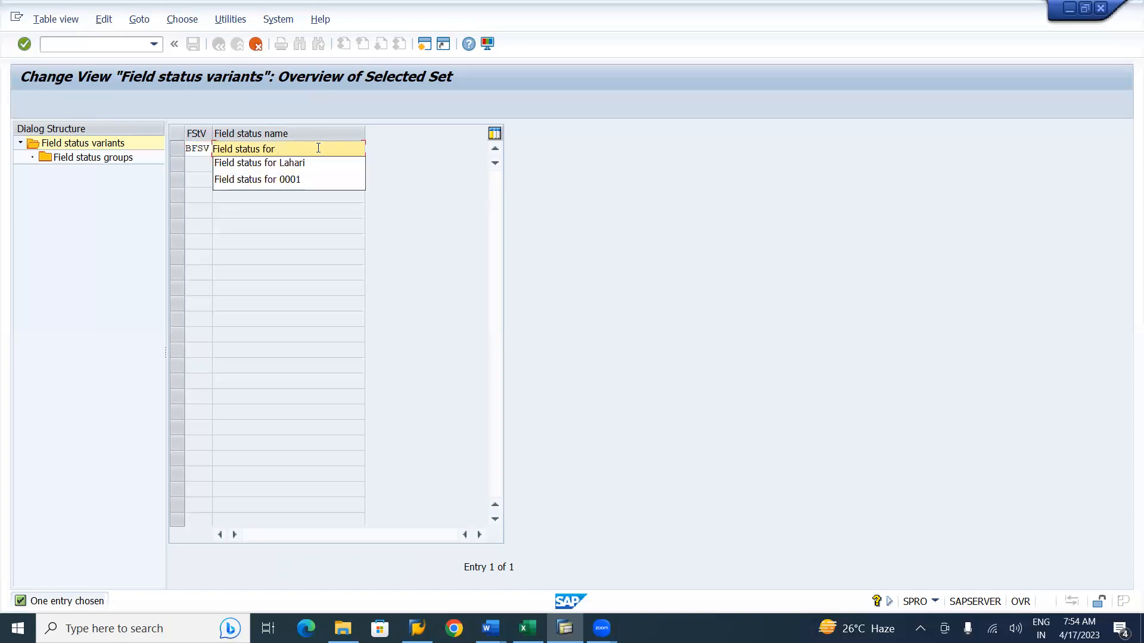
{"action": "type", "text": "Birla"}
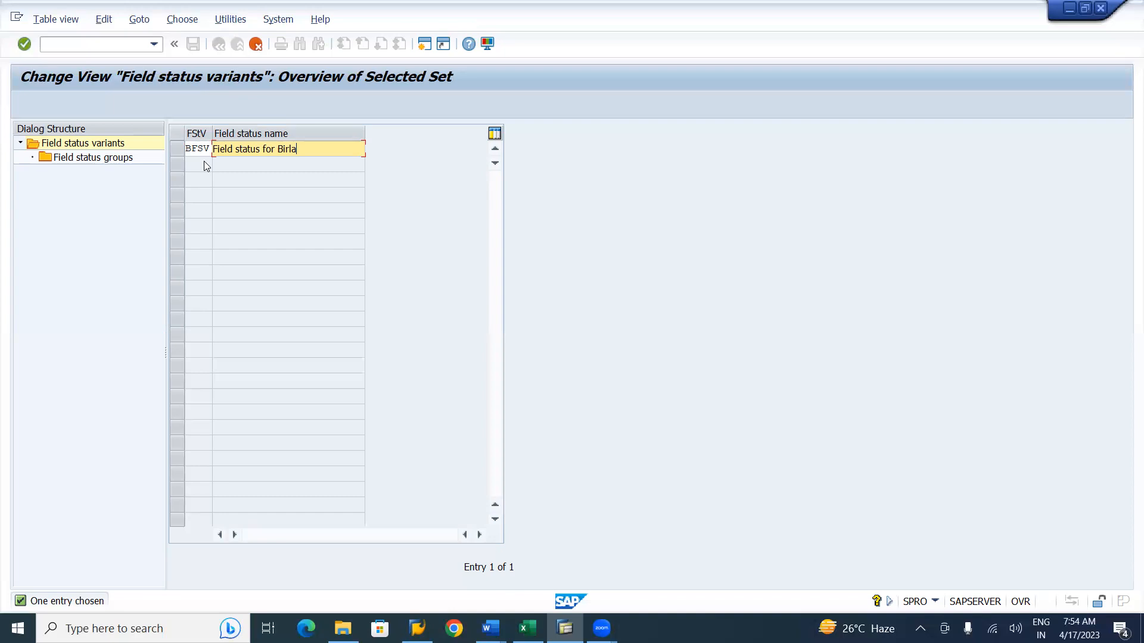
{"action": "key", "text": "Return"}
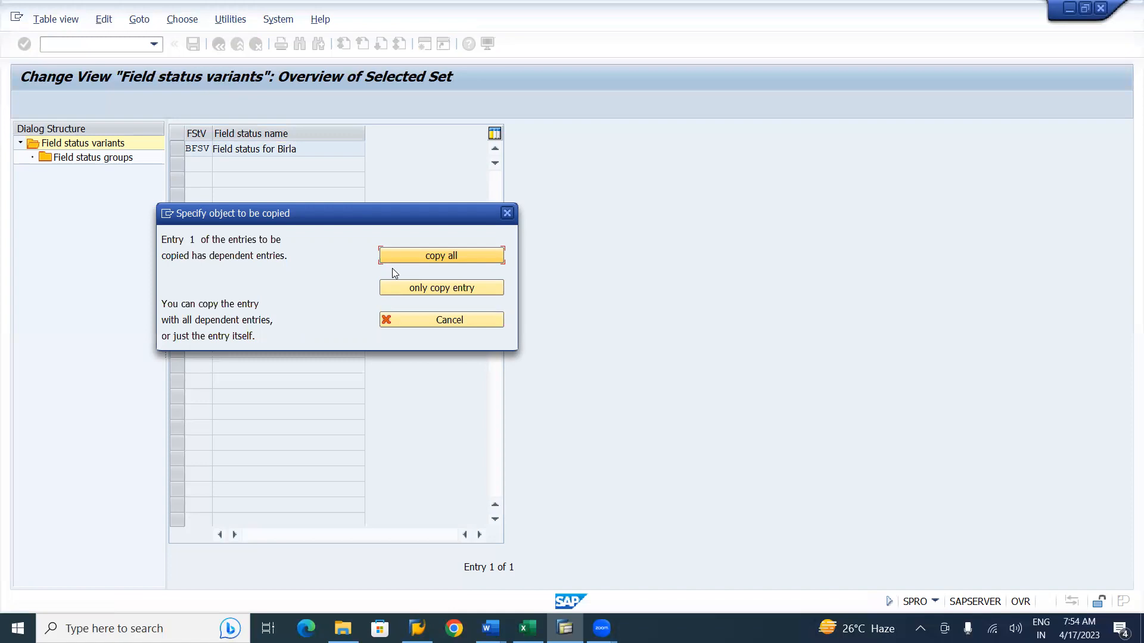
Copy variant 0001 to BFSV with all its dependent entries and acknowledge the copy.
{"action": "key", "text": "alt+Tab"}
{"action": "key", "text": "alt+shift+Tab"}
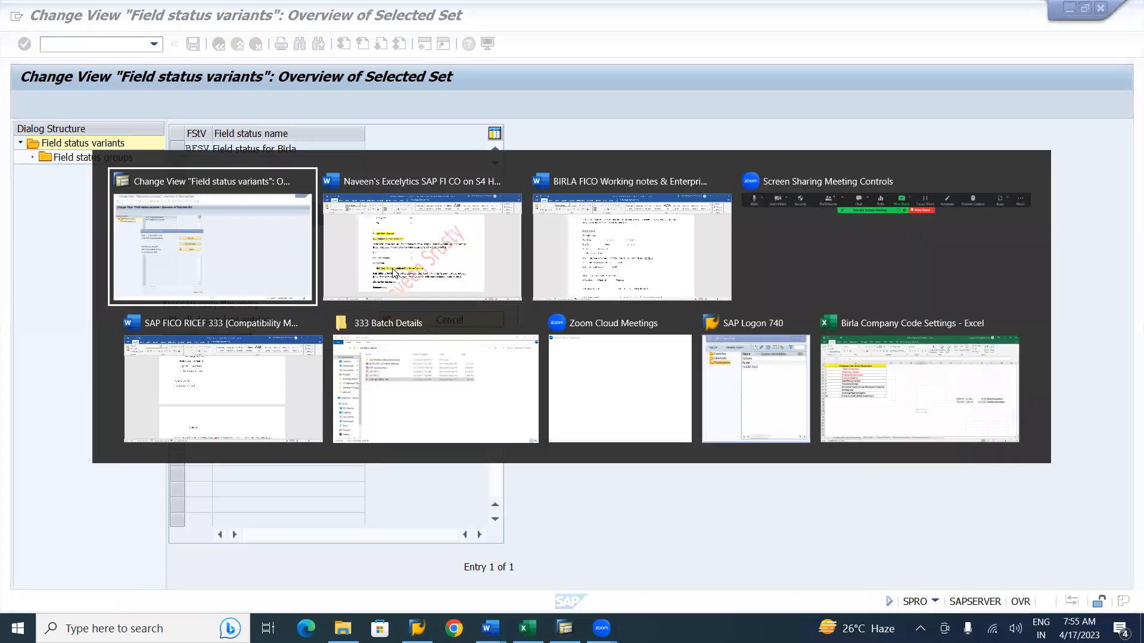
{"action": "left_click", "coordinate": [456, 257]}
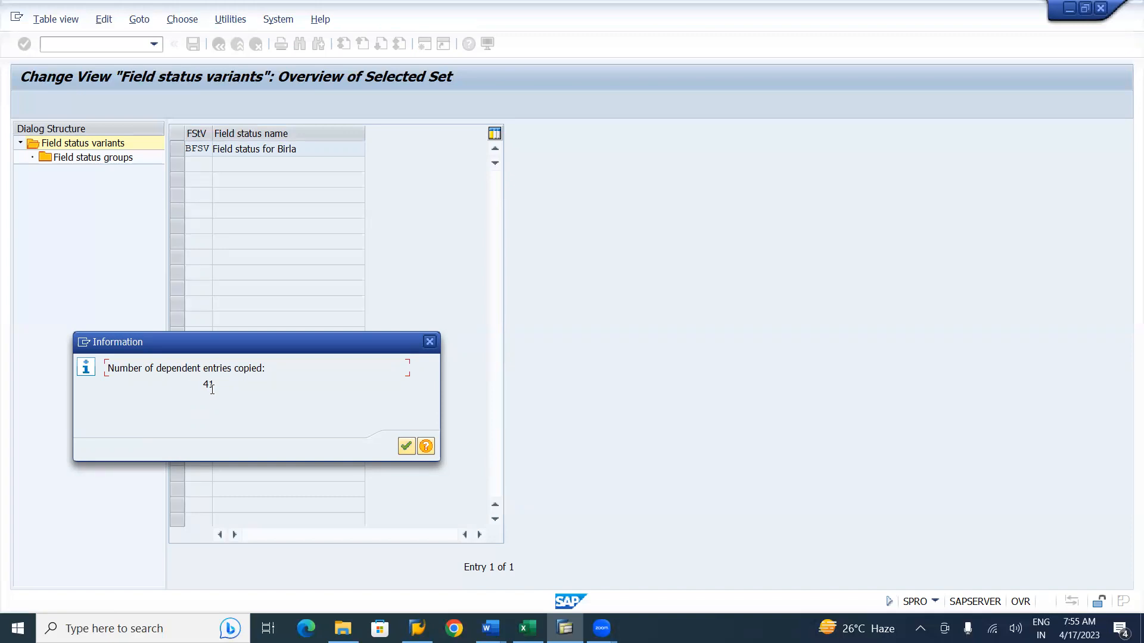
{"action": "left_click", "coordinate": [405, 448]}
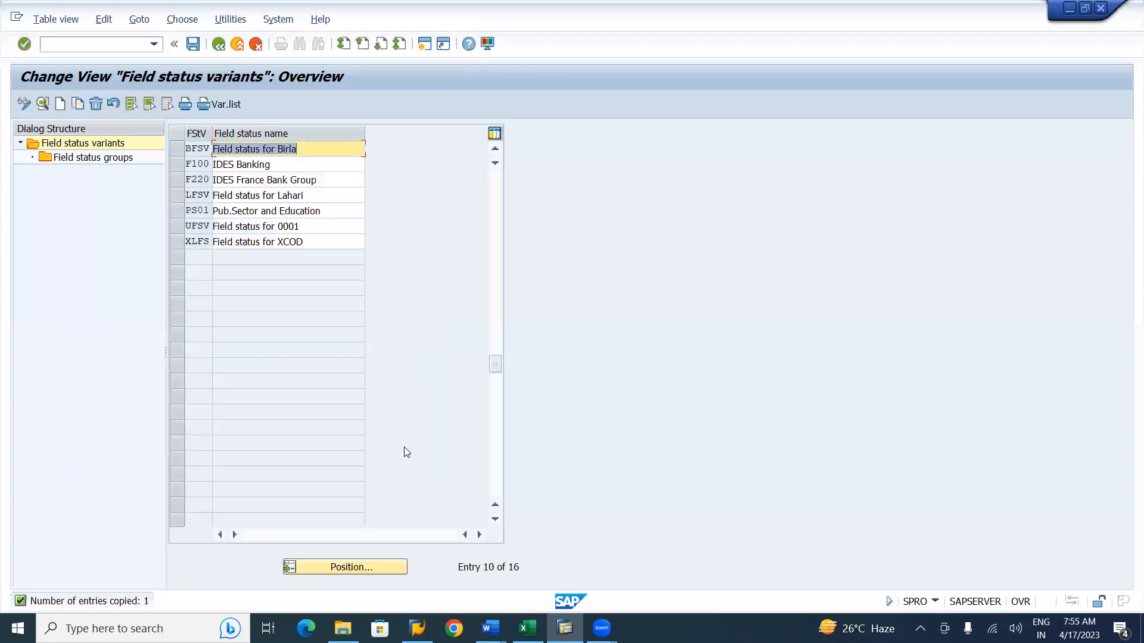
Save the new variant, assigning it to the customizing request for FICO_CD_Birla Group Company Configuration Settings.
{"action": "left_click", "coordinate": [192, 44]}
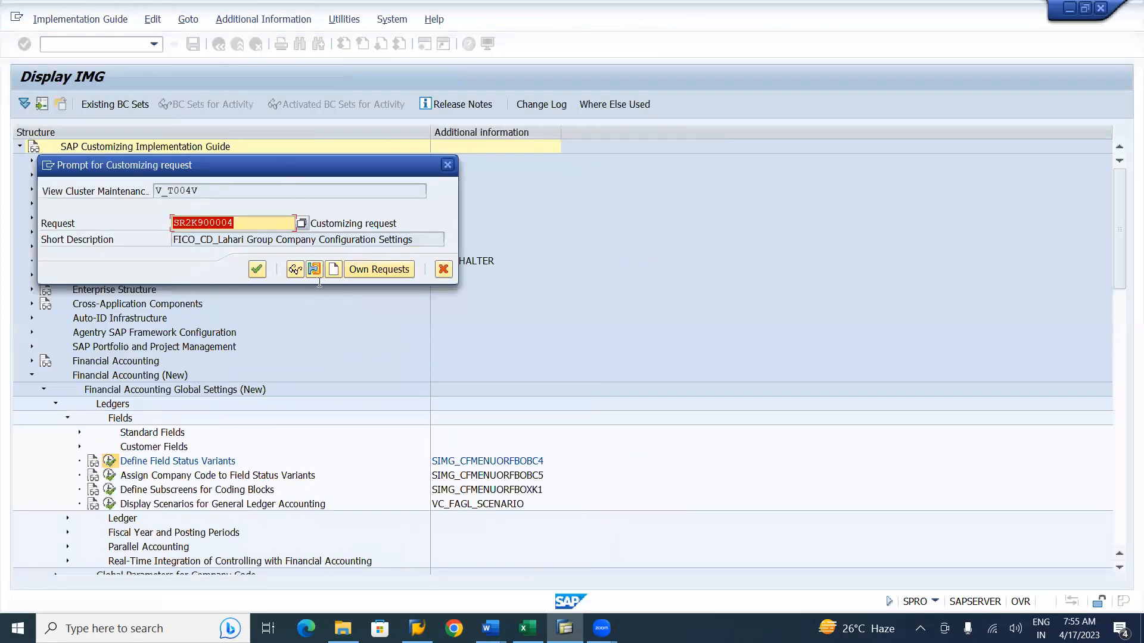
{"action": "left_click", "coordinate": [396, 272]}
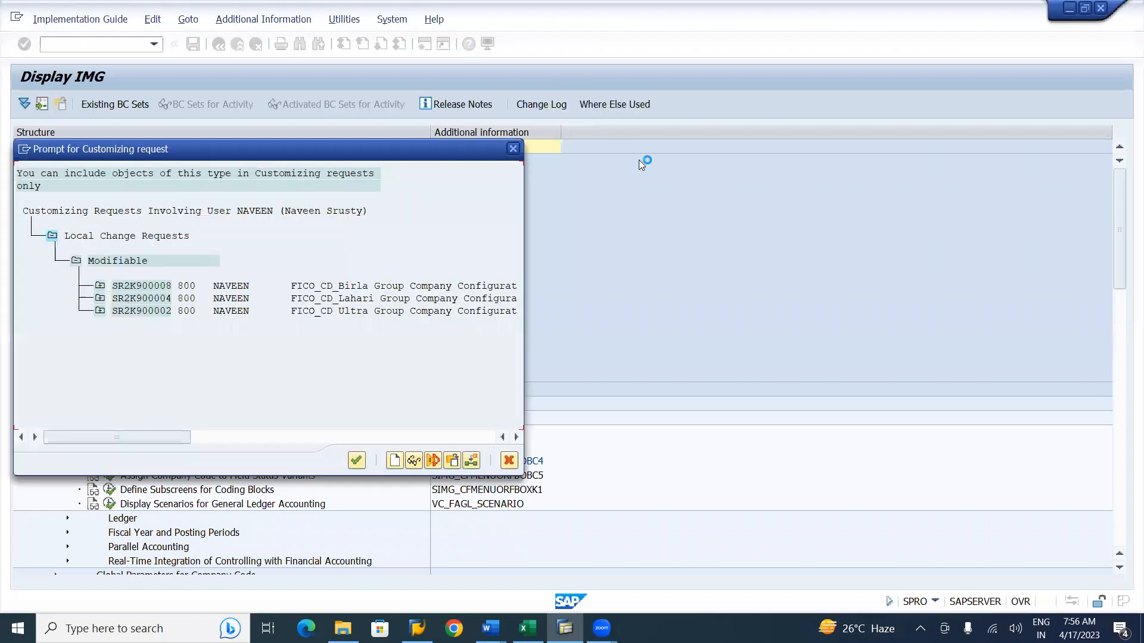
{"action": "left_click", "coordinate": [401, 286]}
{"action": "double_click", "coordinate": [401, 286]}
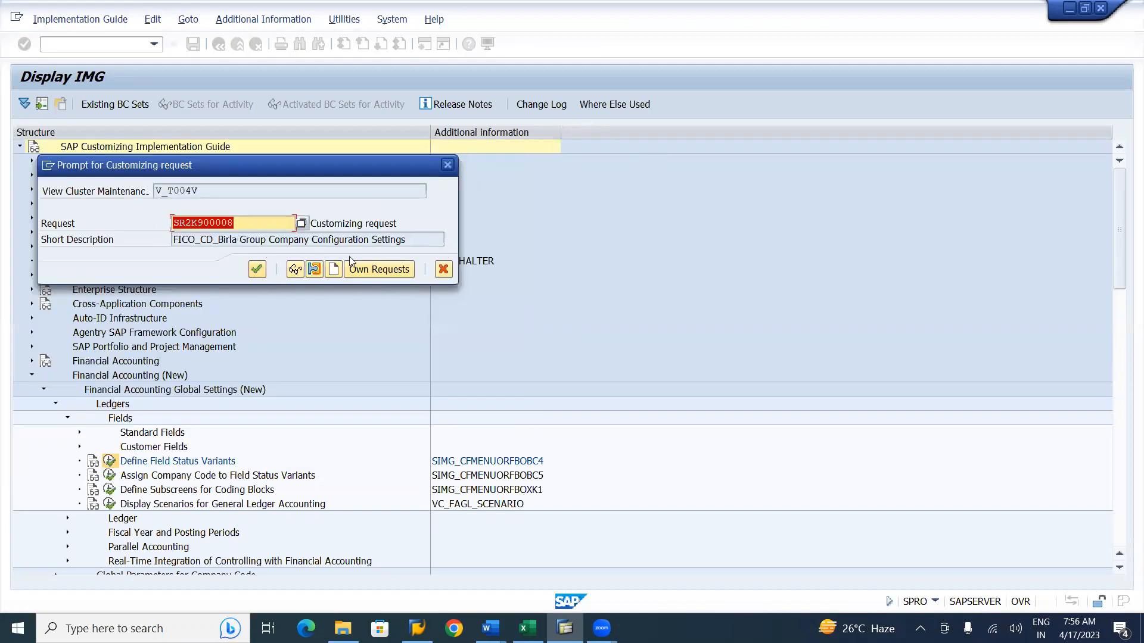
{"action": "left_click", "coordinate": [257, 270]}
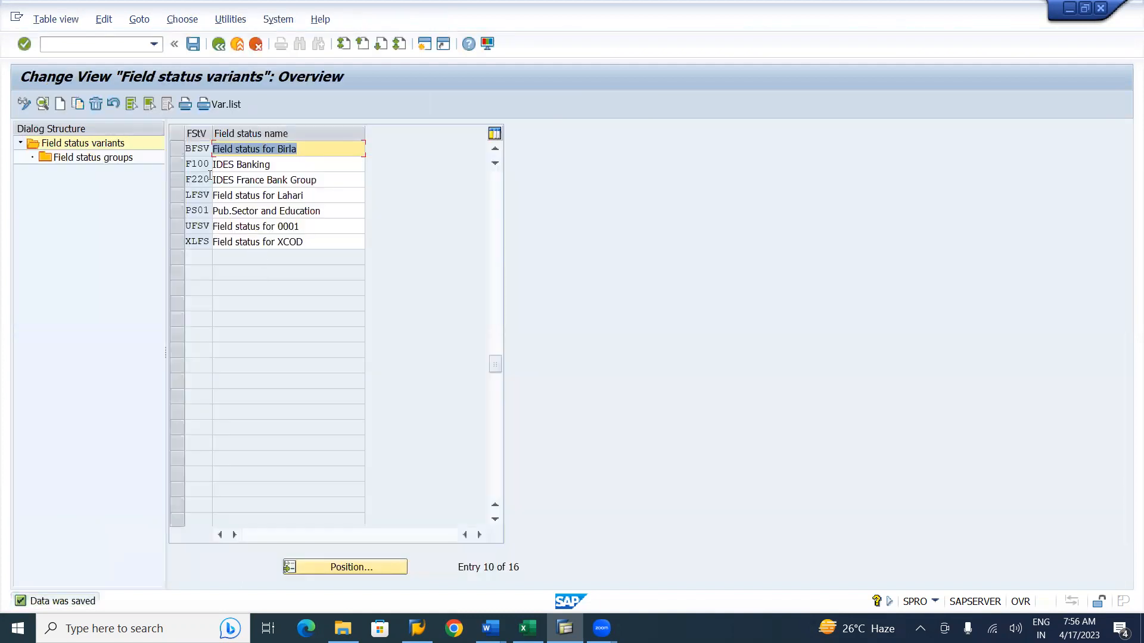
Open the field status groups of variant BFSV and scroll through the full list.
{"action": "left_click", "coordinate": [181, 149]}
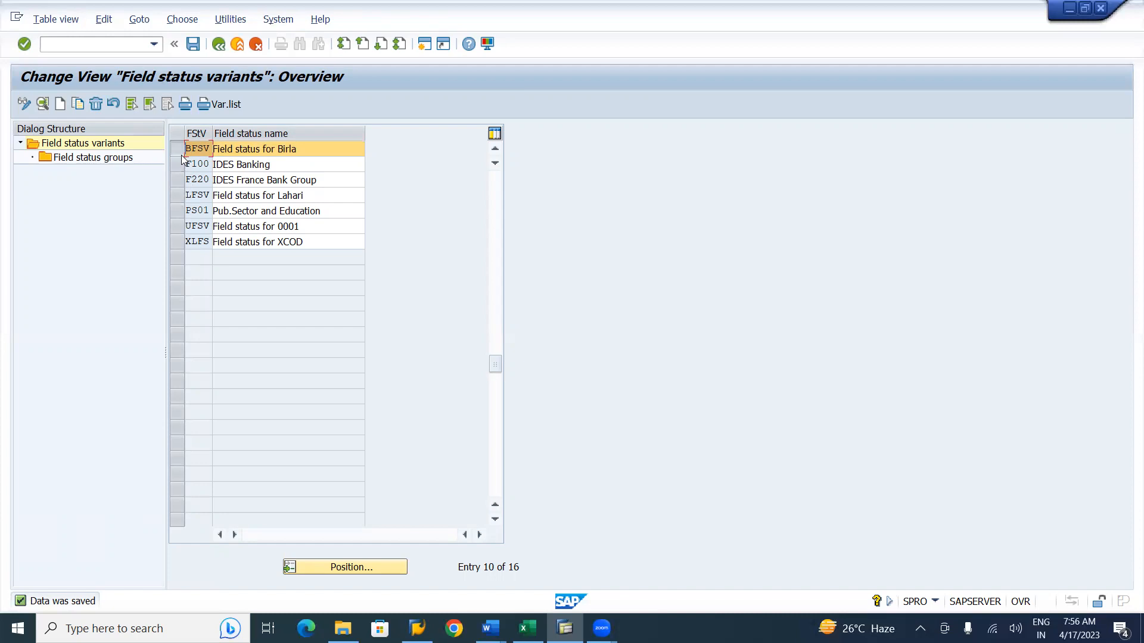
{"action": "double_click", "coordinate": [110, 159]}
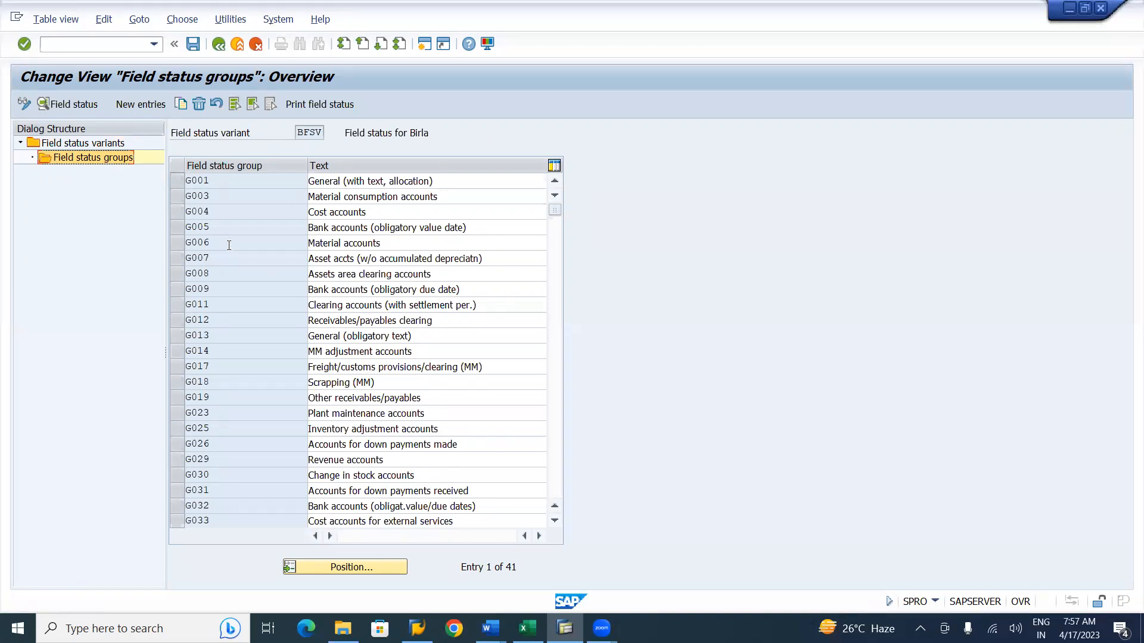
{"action": "left_click", "coordinate": [558, 491]}
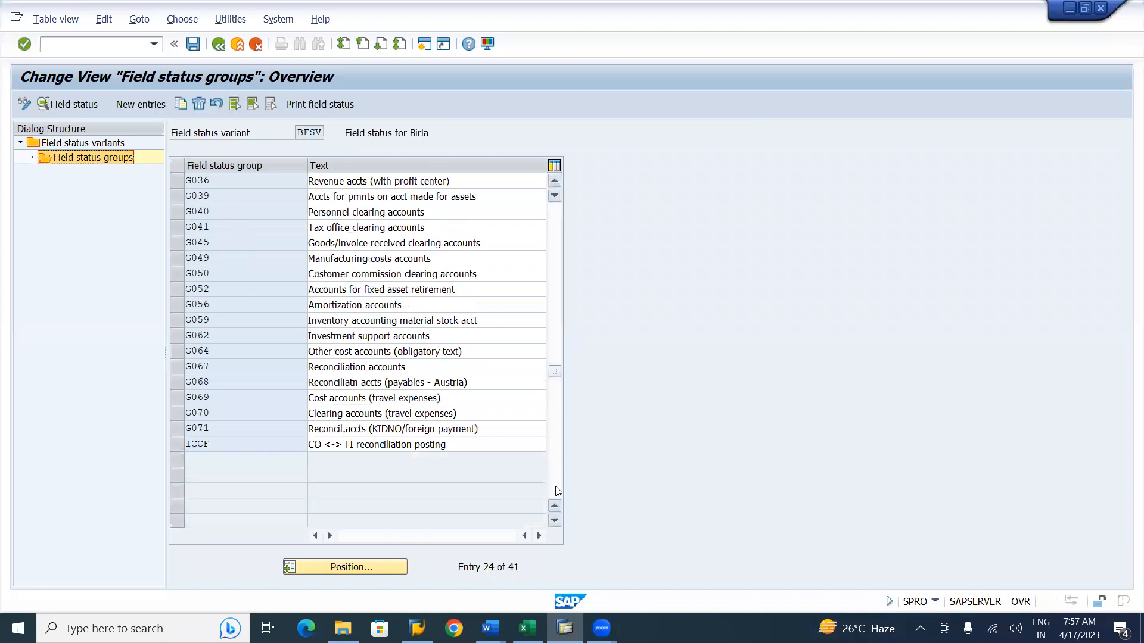
{"action": "left_click", "coordinate": [554, 214]}
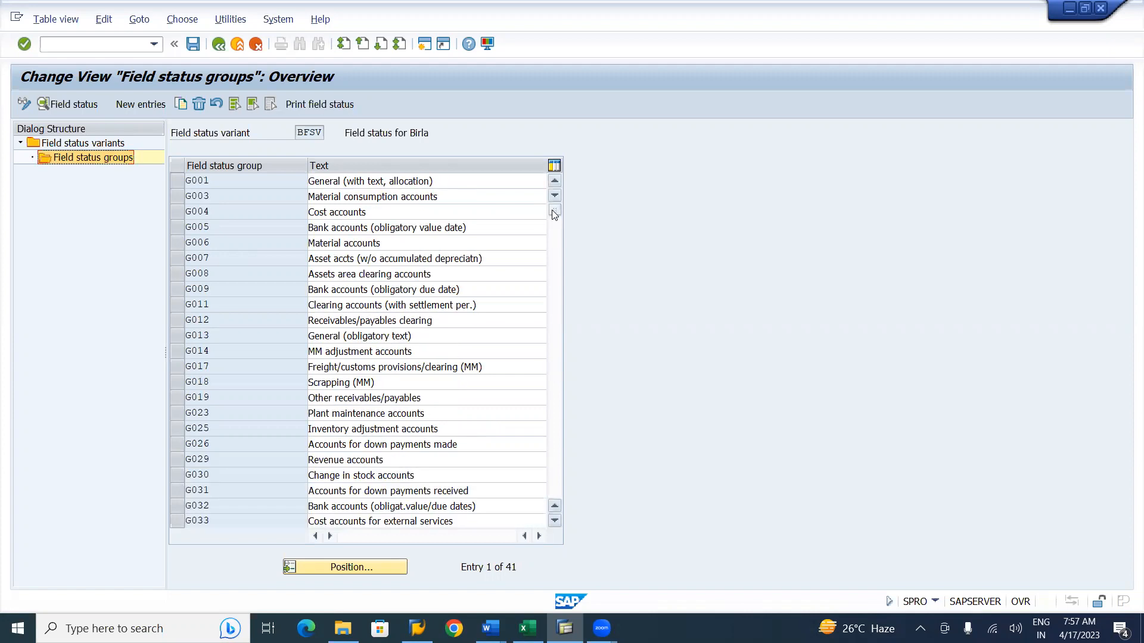
{"action": "left_click", "coordinate": [556, 184]}
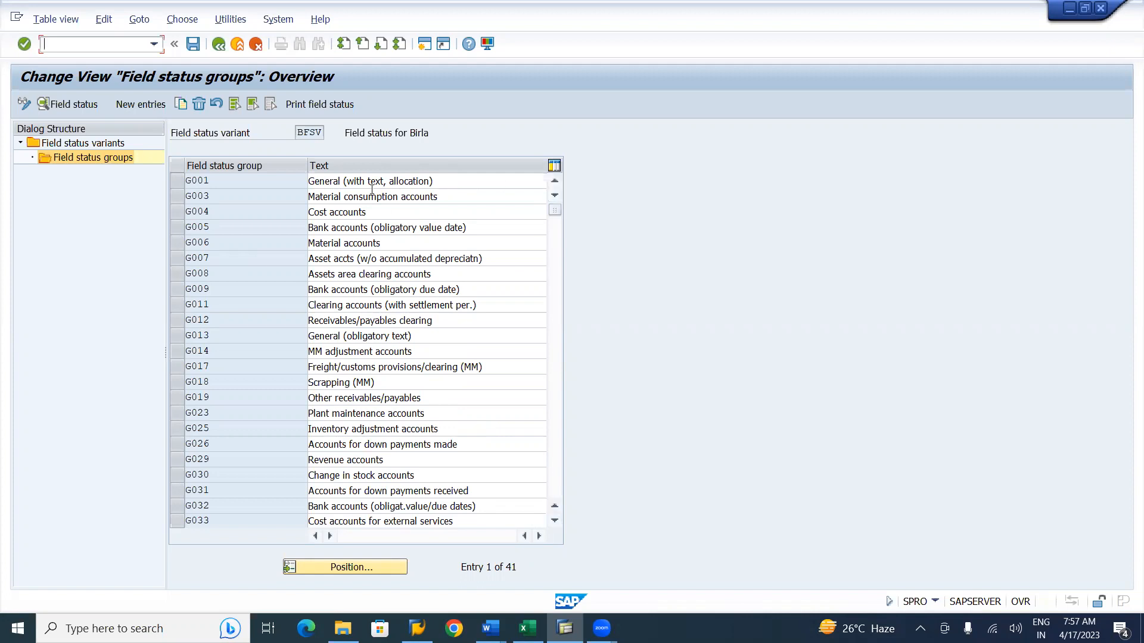
Mark the field status groups G001, G003, G004, G005, G006, G007, G014 and G008 in the list.
{"action": "left_click", "coordinate": [181, 182]}
{"action": "left_click", "coordinate": [181, 201]}
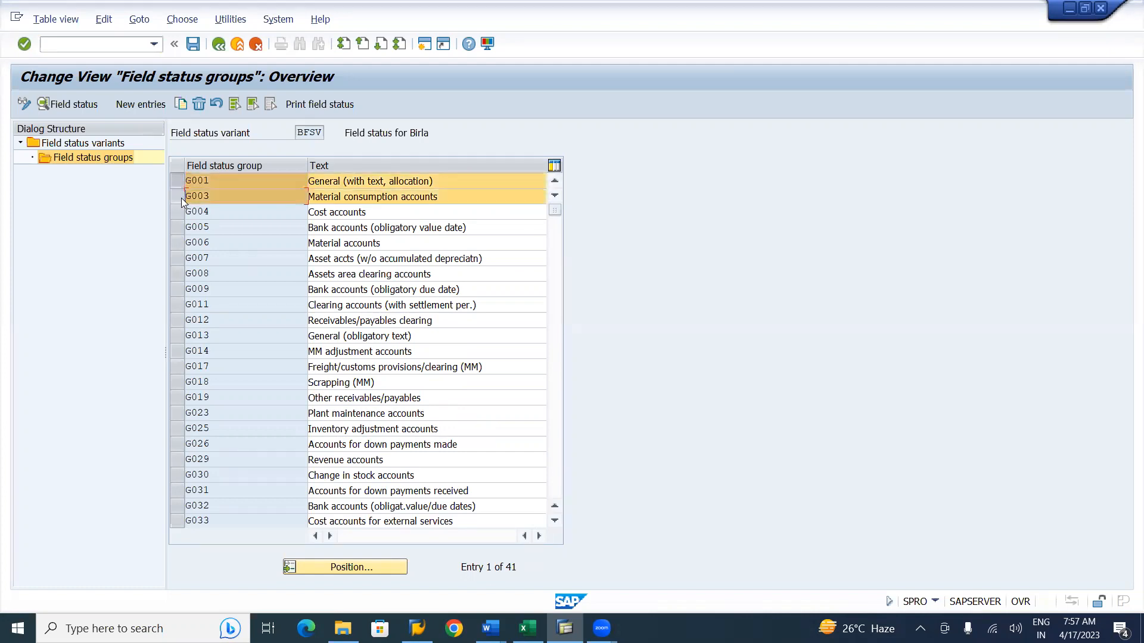
{"action": "left_click", "coordinate": [180, 215]}
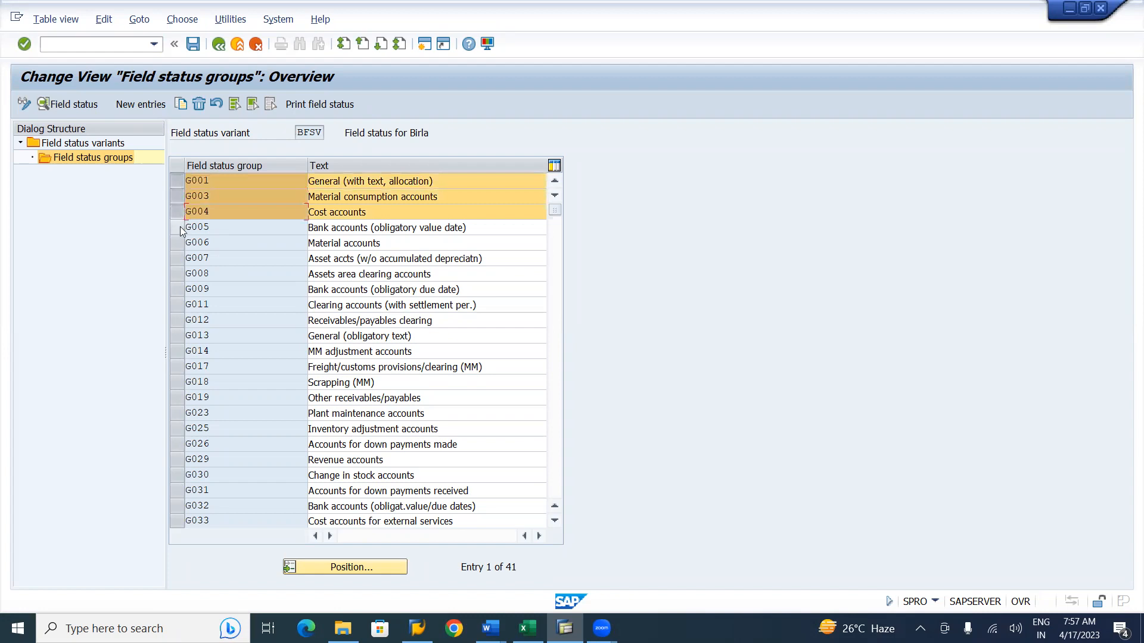
{"action": "left_click", "coordinate": [180, 231]}
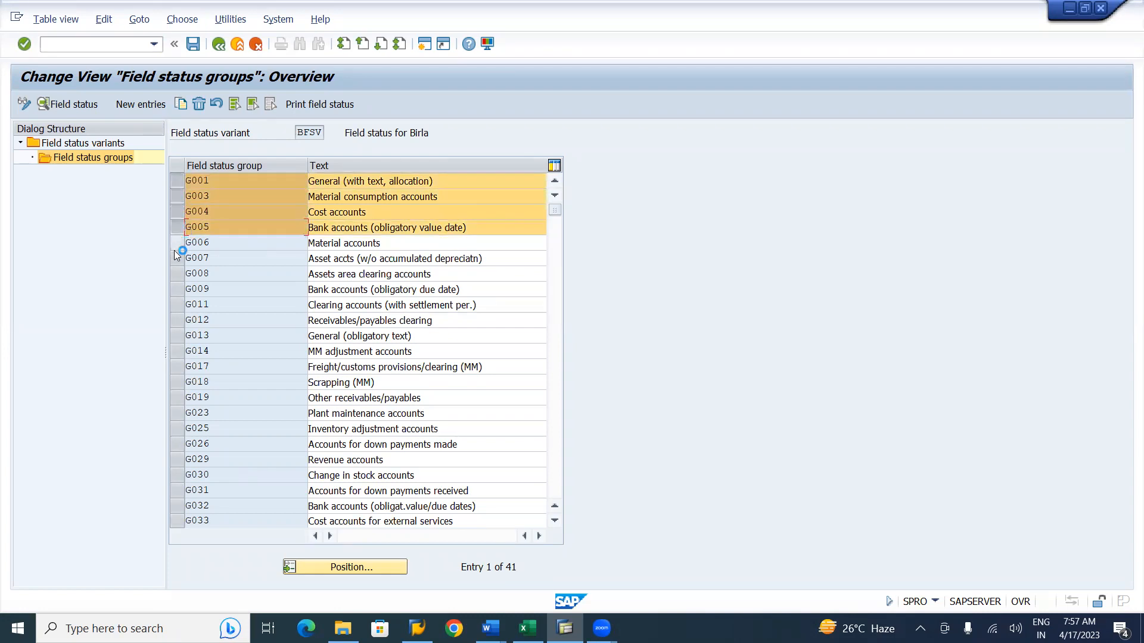
{"action": "left_click", "coordinate": [176, 244]}
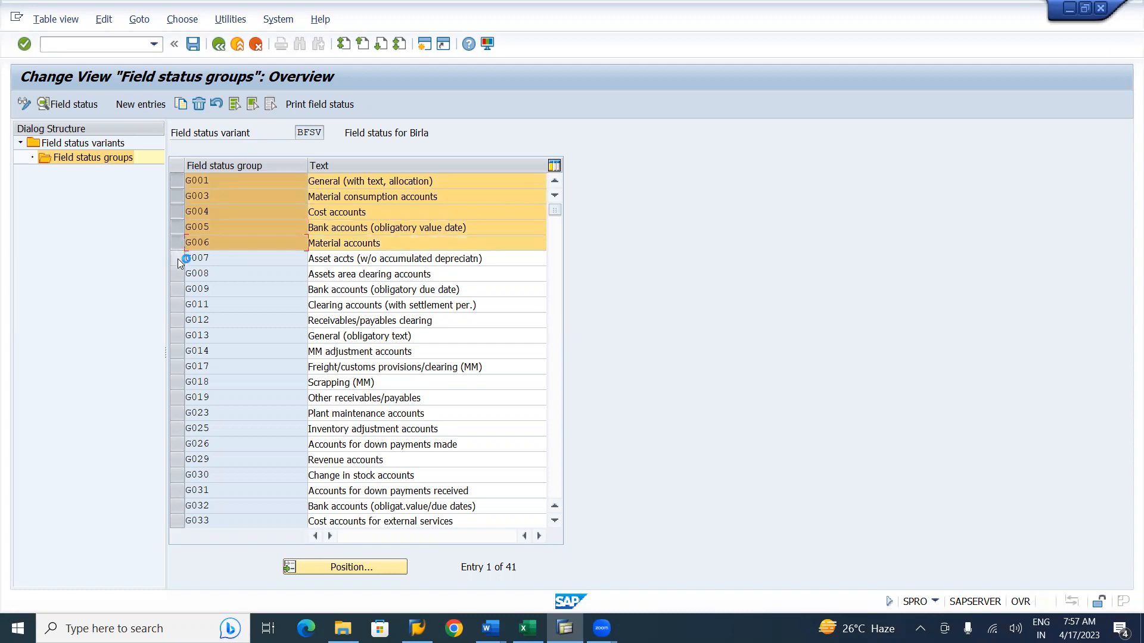
{"action": "left_click", "coordinate": [177, 259]}
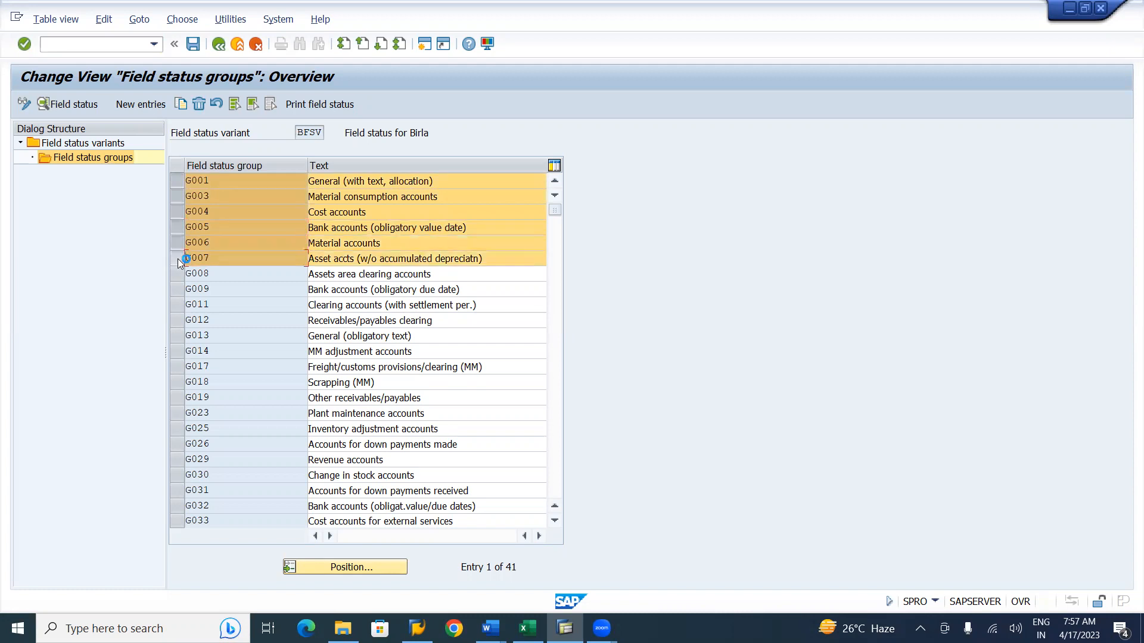
{"action": "left_click", "coordinate": [178, 354]}
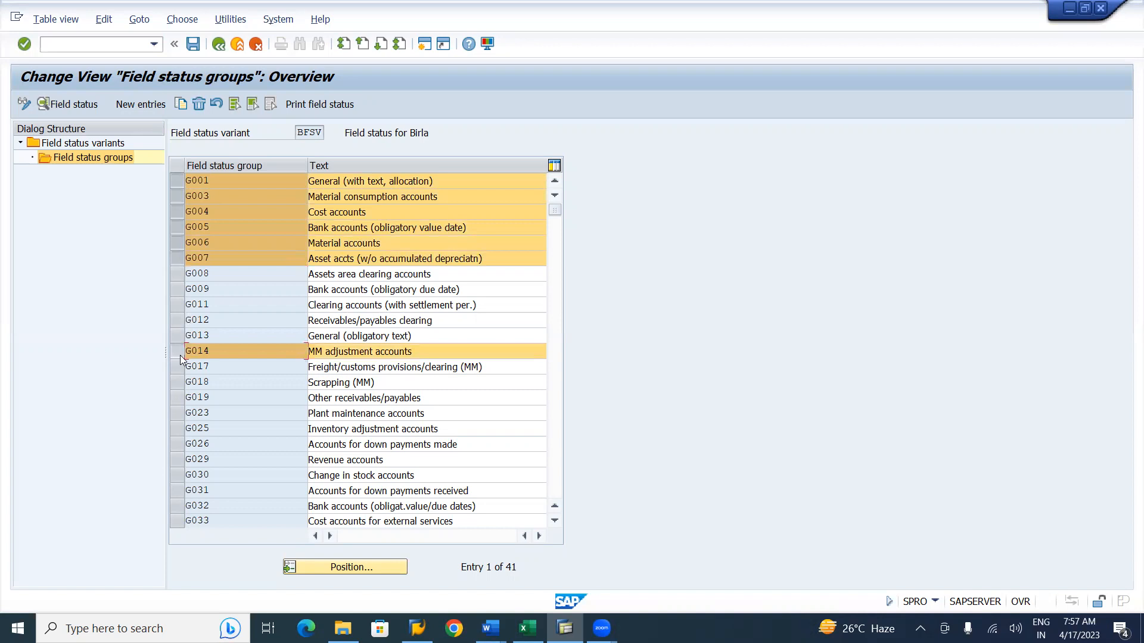
{"action": "left_click", "coordinate": [176, 276]}
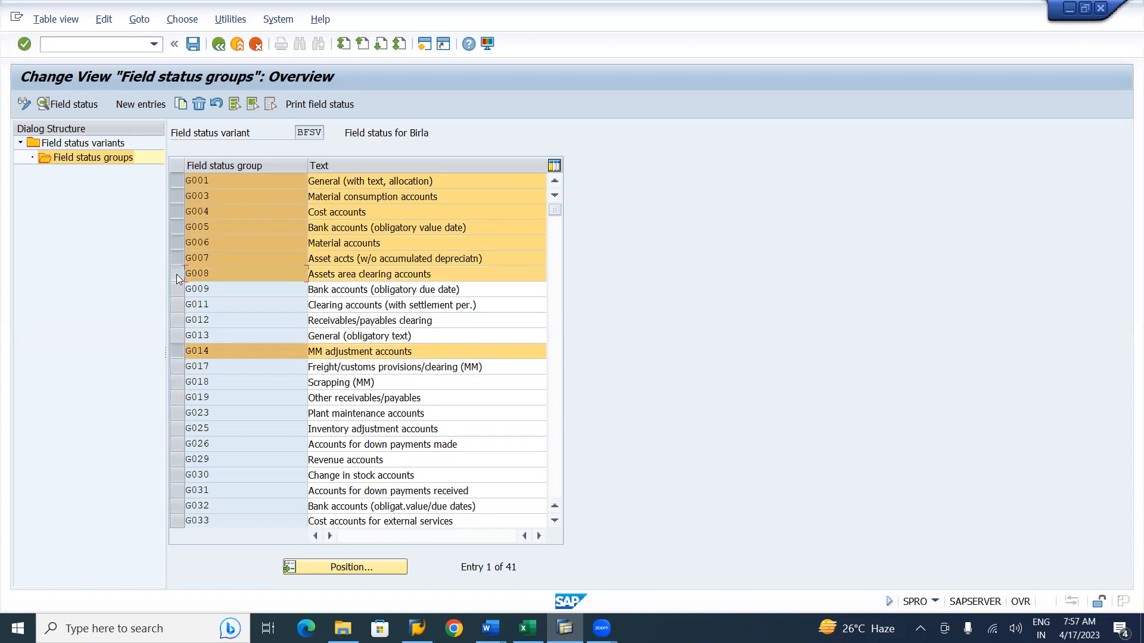
Switch to the BIRLA FICO working notes and review the field status variant and group notes.
{"action": "key", "text": "alt+Tab"}
{"action": "key", "text": "alt+Tab"}
{"action": "key", "text": "alt+Tab"}
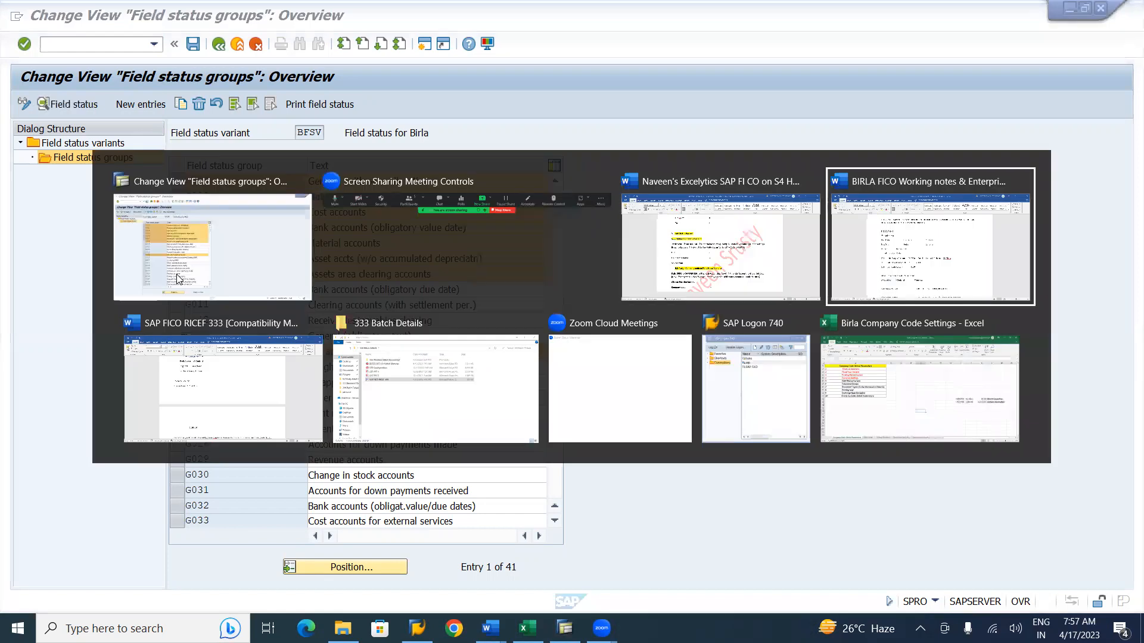
{"action": "scroll", "coordinate": [174, 280], "scroll_direction": "down", "scroll_amount": 5}
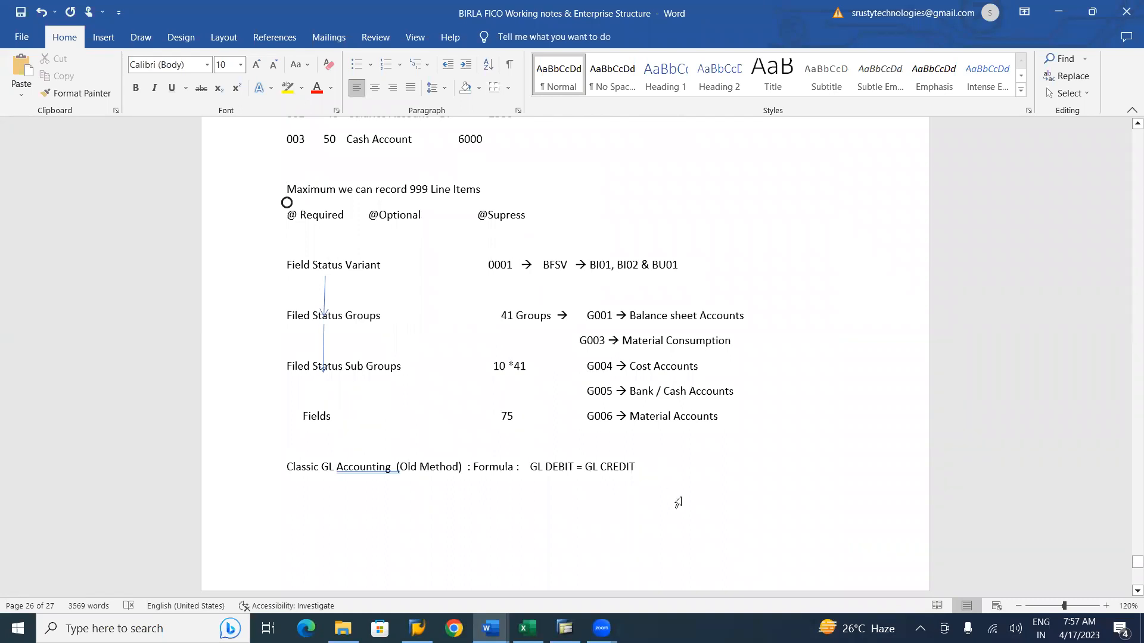
{"action": "left_click", "coordinate": [587, 317]}
{"action": "key", "text": "shift+Down"}
{"action": "key", "text": "shift+Down"}
{"action": "key", "text": "shift+Down"}
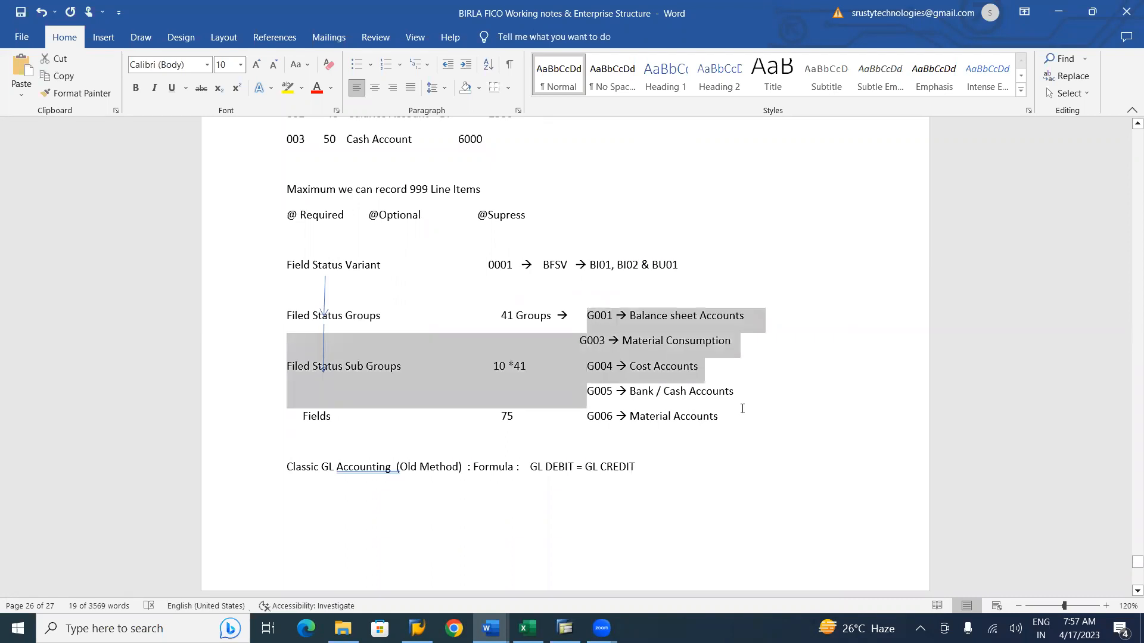
{"action": "left_click", "coordinate": [738, 419]}
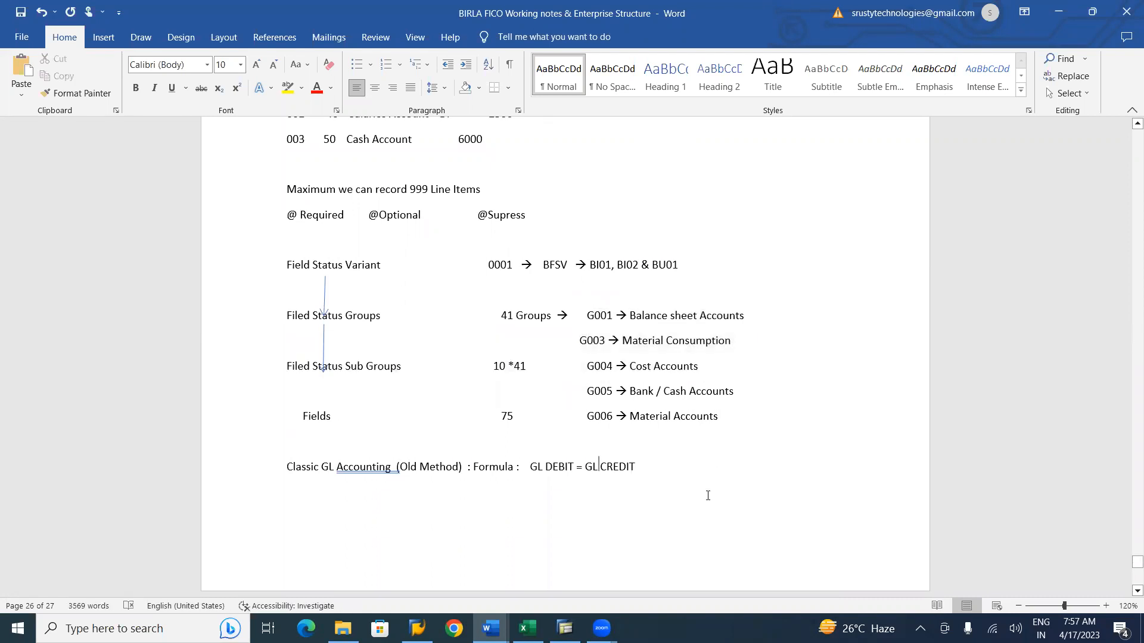
Move to the end of the notes and add a heading line "FIELD STATUS GROUPS" with a "TEXT" column.
{"action": "key", "text": "Down"}
{"action": "key", "text": "Down"}
{"action": "key", "text": "Down"}
{"action": "key", "text": "Down"}
{"action": "key", "text": "Down"}
{"action": "key", "text": "Down"}
{"action": "key", "text": "Down"}
{"action": "key", "text": "Down"}
{"action": "key", "text": "Down"}
{"action": "key", "text": "Down"}
{"action": "key", "text": "Down"}
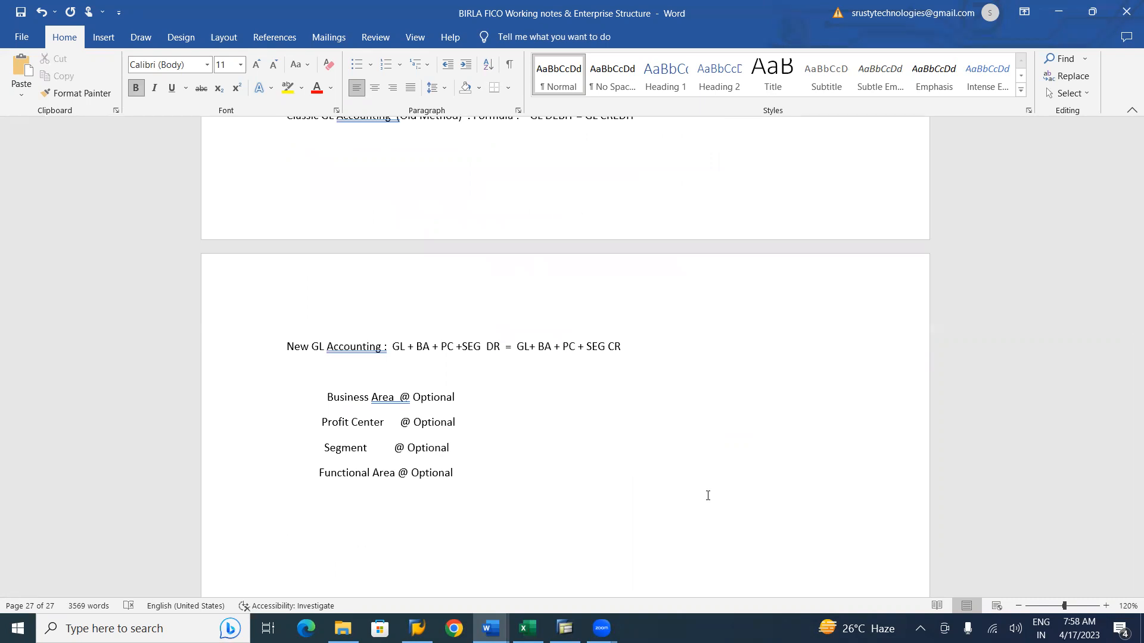
{"action": "type", "text": "FIELD STATUS GROUPS"}
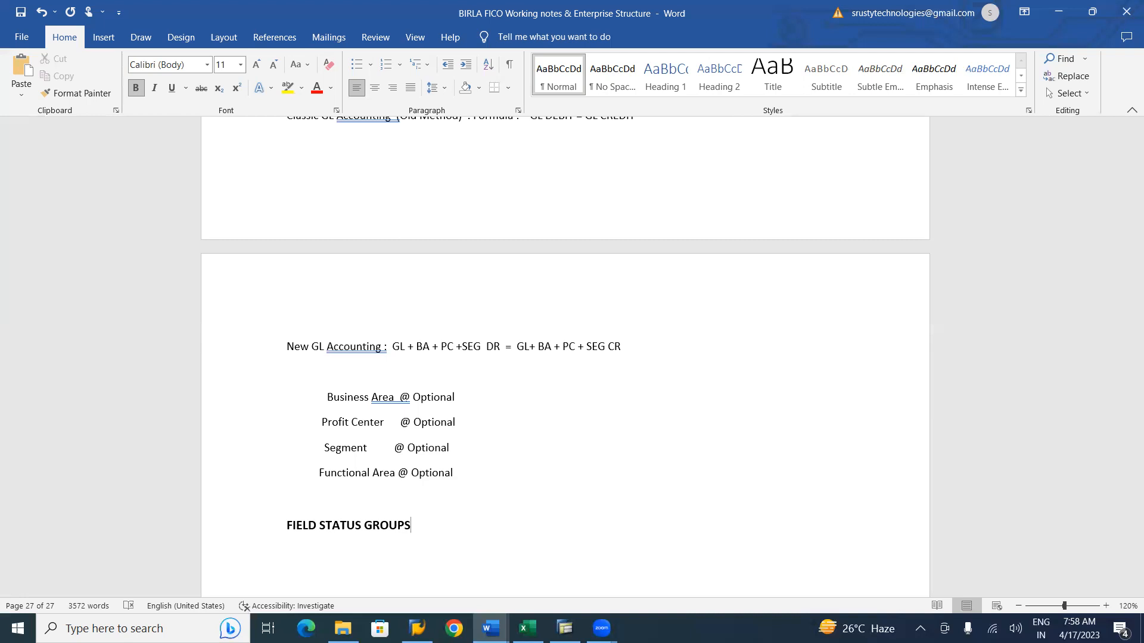
{"action": "type", "text": "TEXT"}
{"action": "key", "text": "Return"}
List field status groups G001, G003, G004, G005 and G006 on separate lines under the heading.
{"action": "type", "text": "G001"}
{"action": "key", "text": "Return"}
{"action": "type", "text": "G00"}
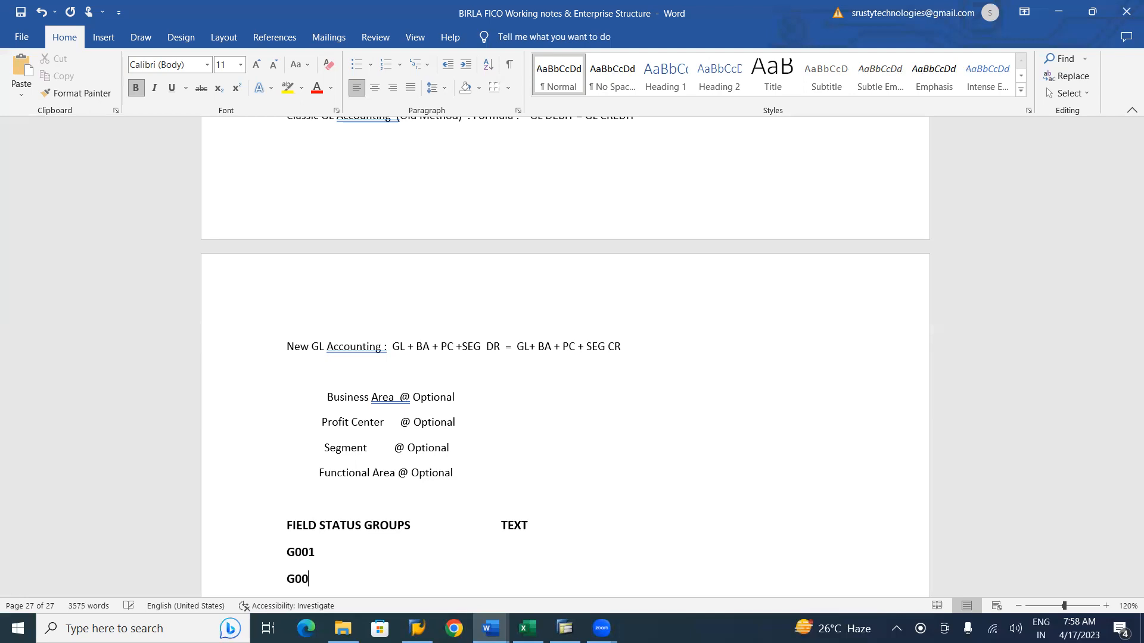
{"action": "type", "text": "3"}
{"action": "key", "text": "Return"}
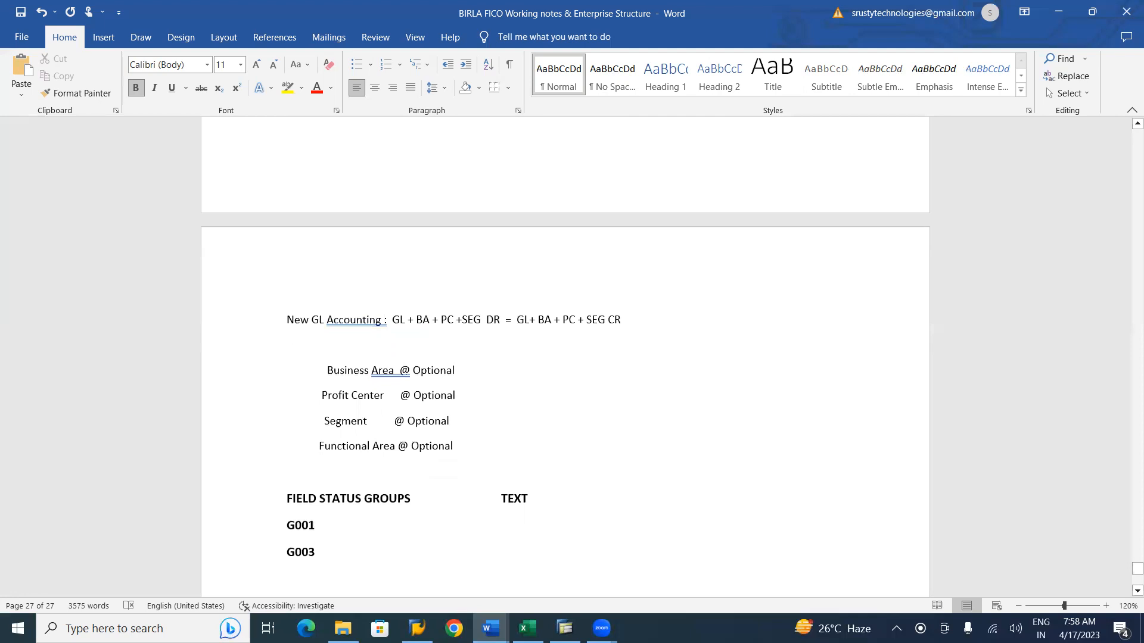
{"action": "type", "text": "G004"}
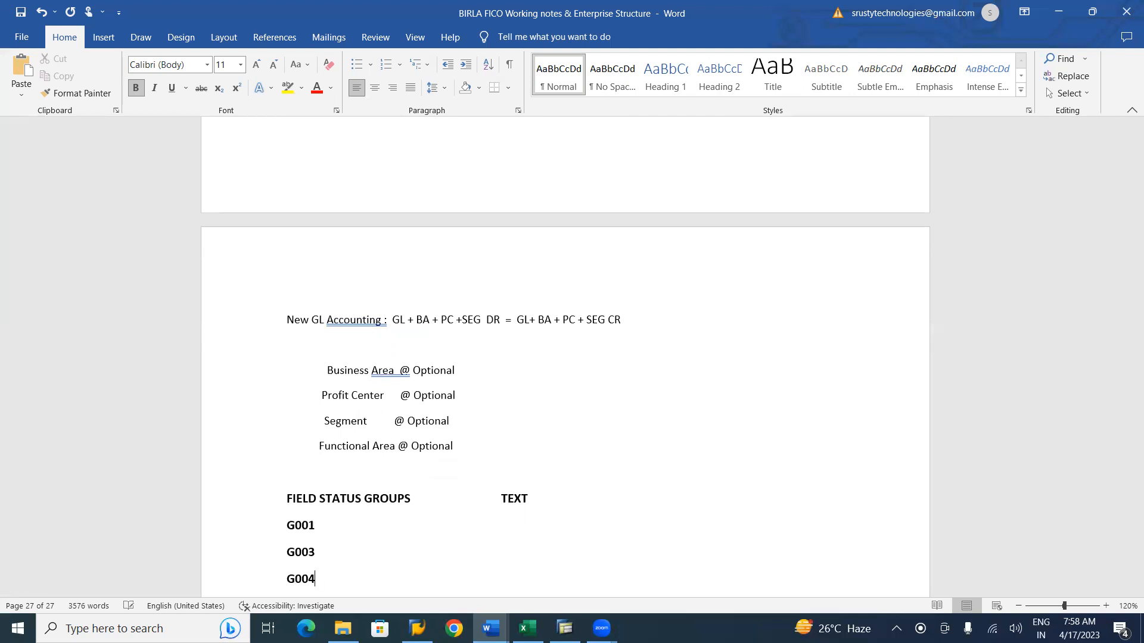
{"action": "key", "text": "Return"}
{"action": "type", "text": "G005"}
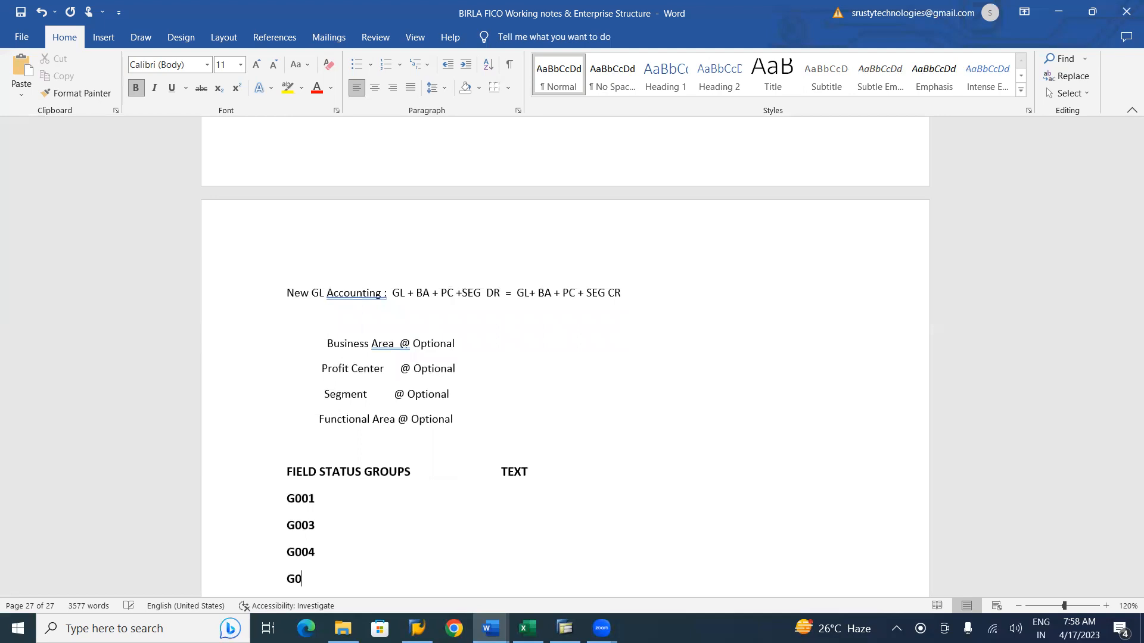
{"action": "key", "text": "Return"}
{"action": "type", "text": "G006"}
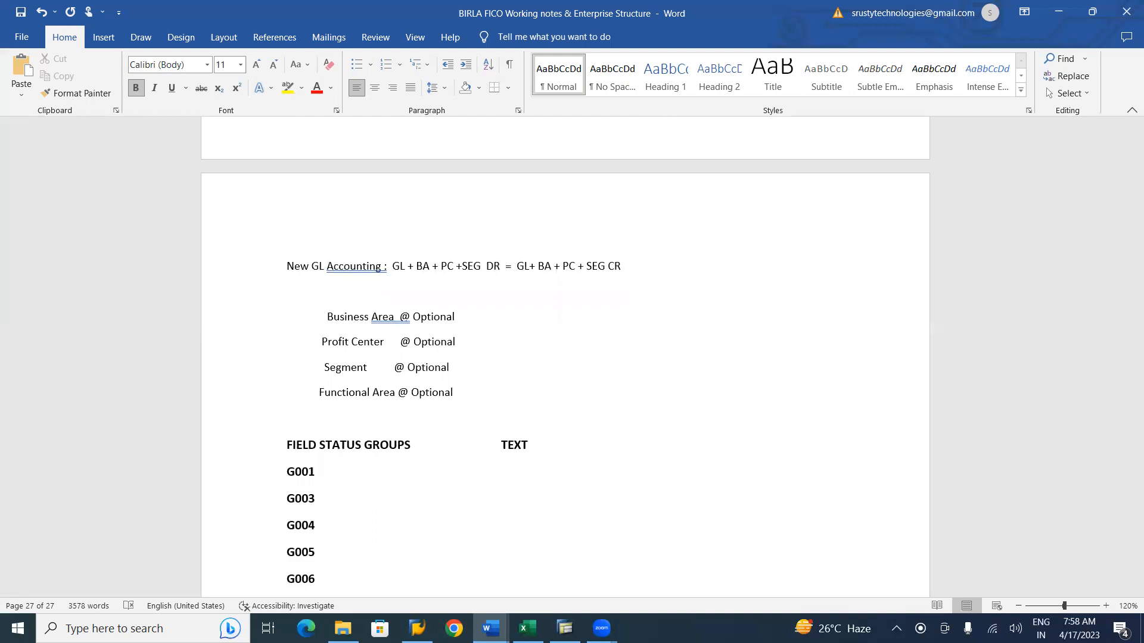
{"action": "key", "text": "Return"}
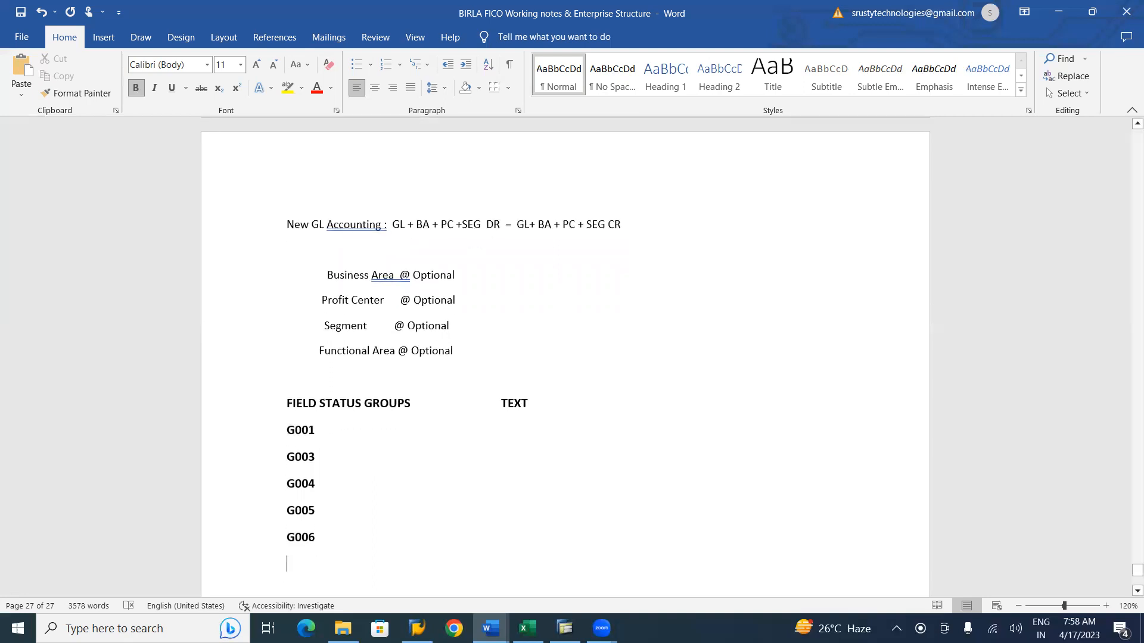
Add G007, G008 and G014 to the list, then return to the SAP field status groups screen.
{"action": "type", "text": "G007 "}
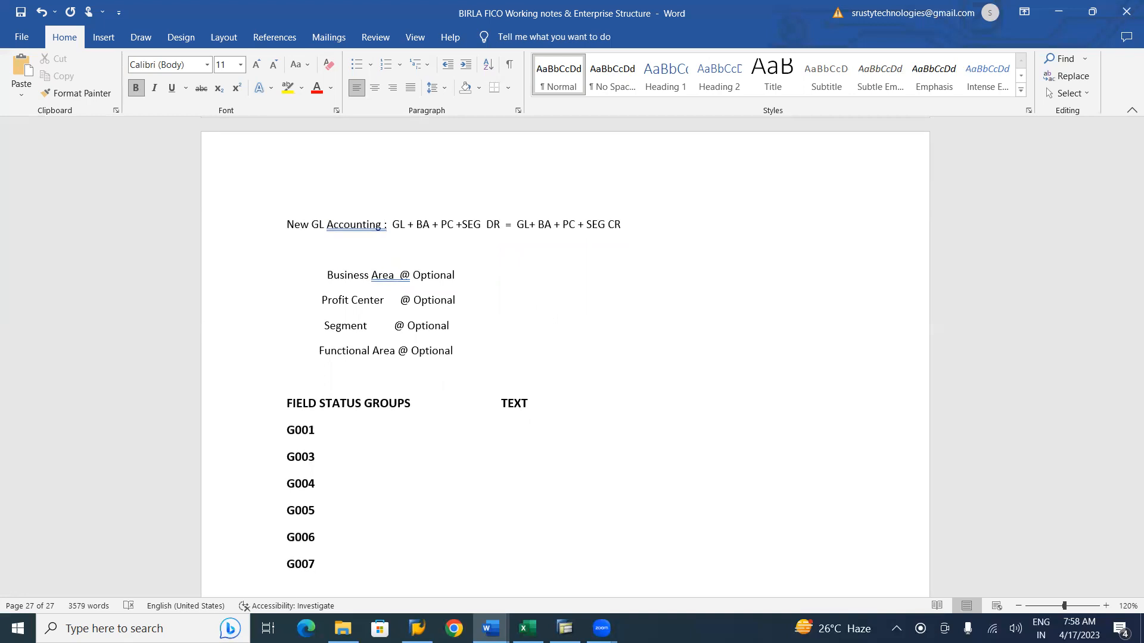
{"action": "type", "text": "G008"}
{"action": "key", "text": "Return"}
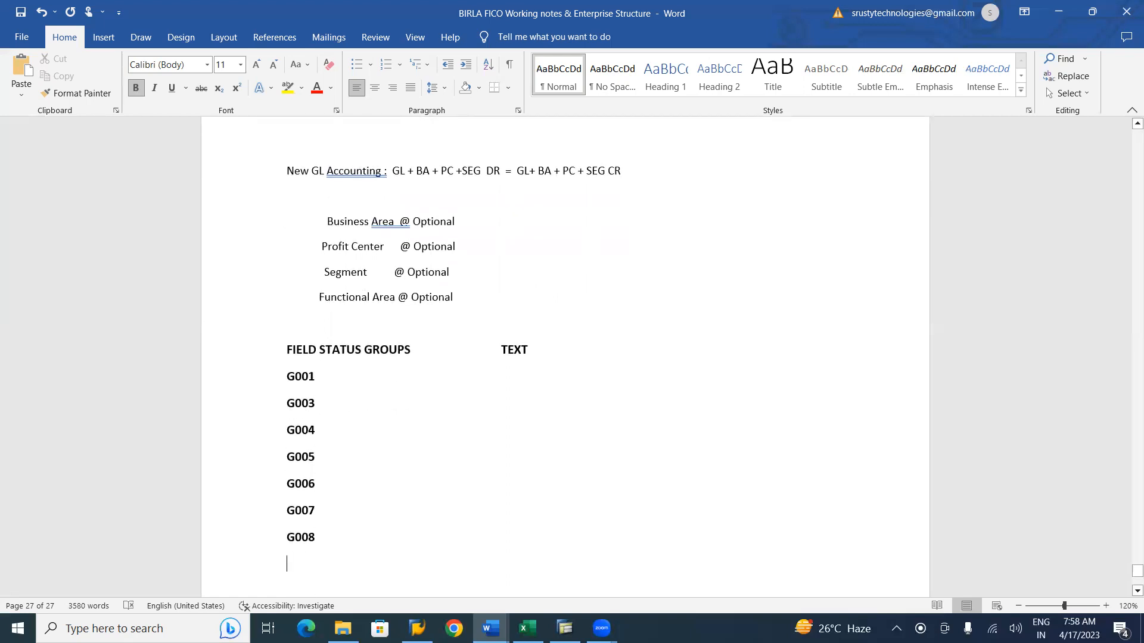
{"action": "type", "text": "G00"}
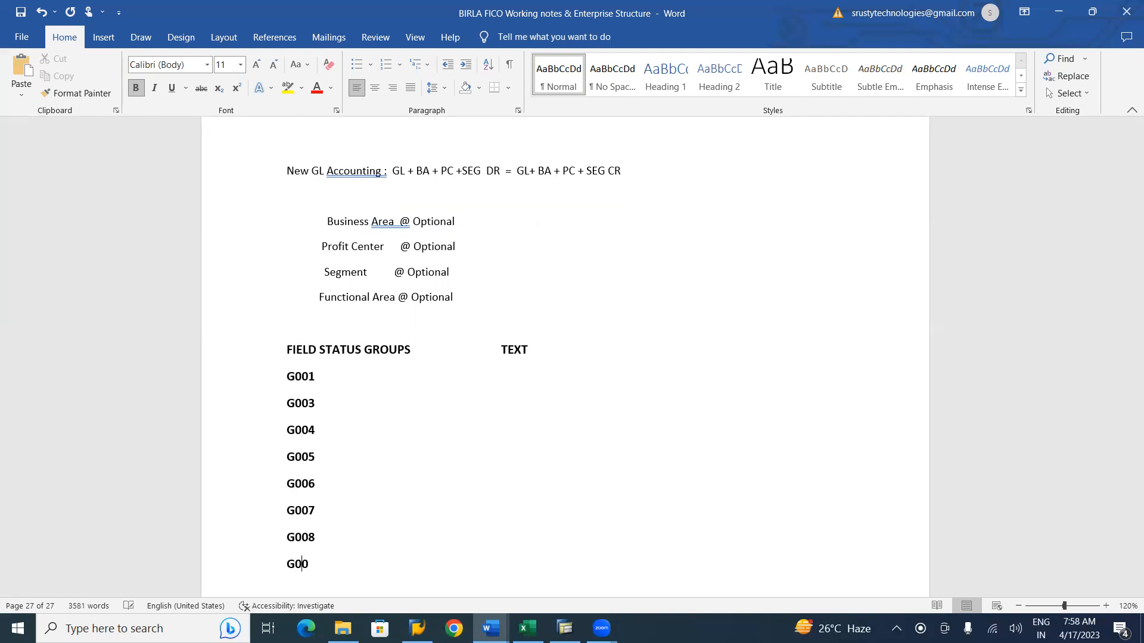
{"action": "key", "text": "BackSpace"}
{"action": "type", "text": "14"}
{"action": "key", "text": "alt+Tab"}
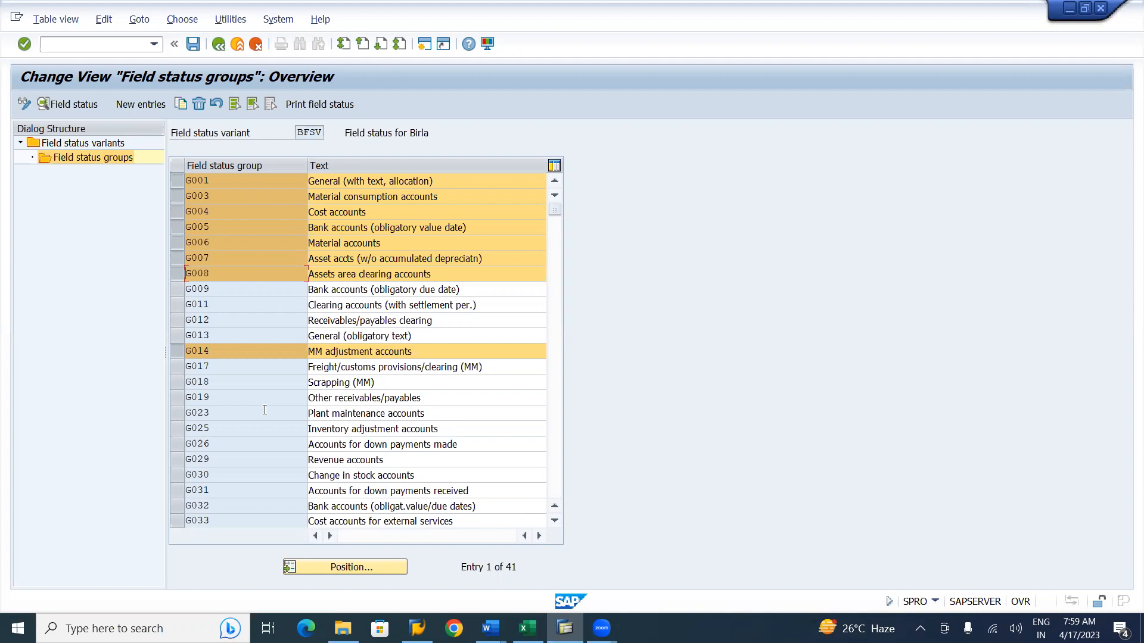
Select the G029 and G030 rows in the field status groups list of variant BFSV.
{"action": "left_click", "coordinate": [174, 401]}
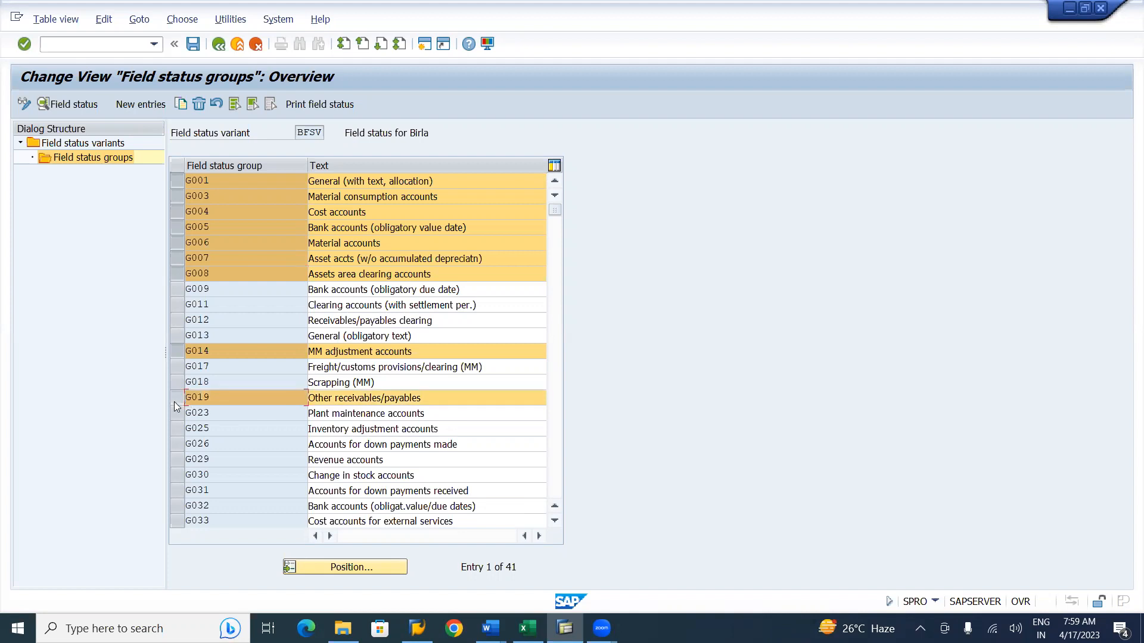
{"action": "left_click", "coordinate": [174, 402]}
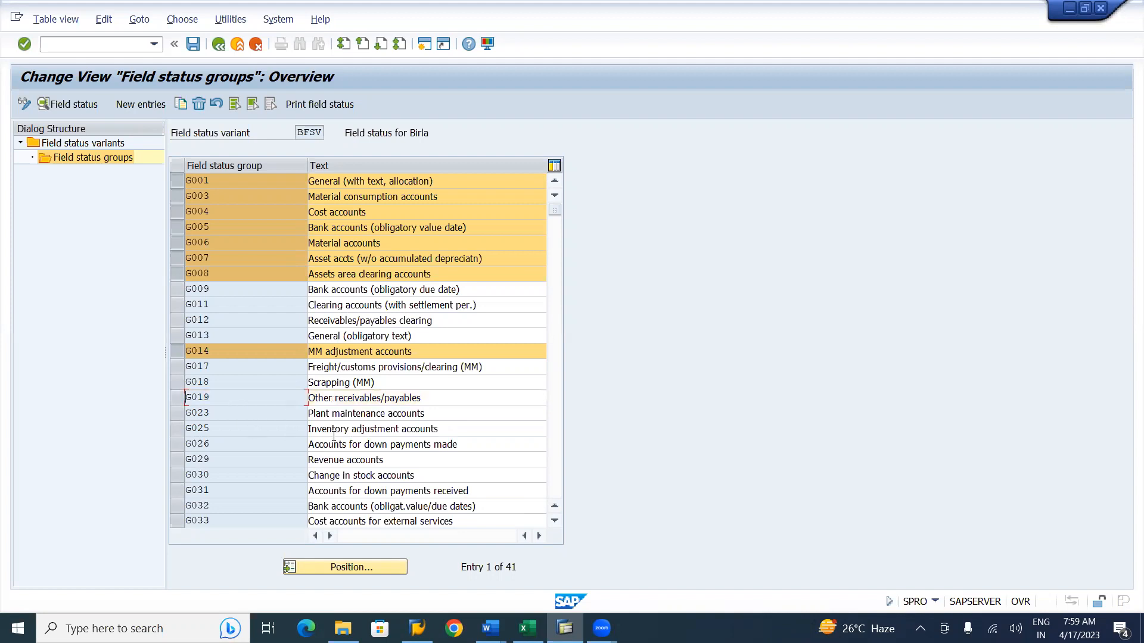
{"action": "left_click", "coordinate": [173, 460]}
{"action": "left_click", "coordinate": [185, 477]}
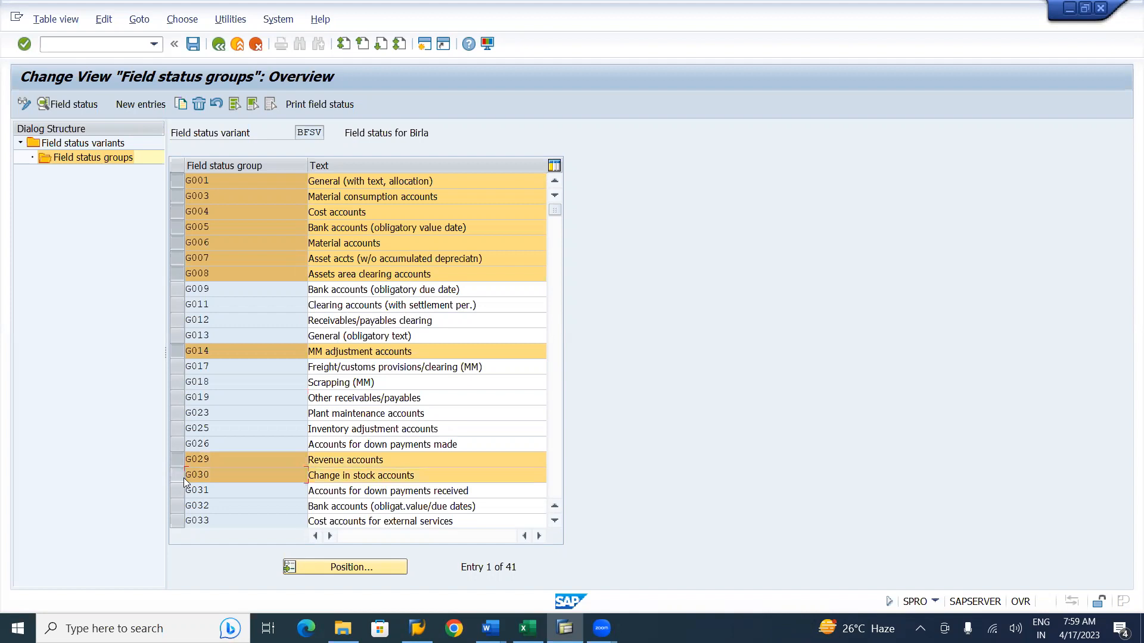
Add G029 and G030 to the field status group list in the working notes, then return to SAP.
{"action": "key", "text": "alt+Tab"}
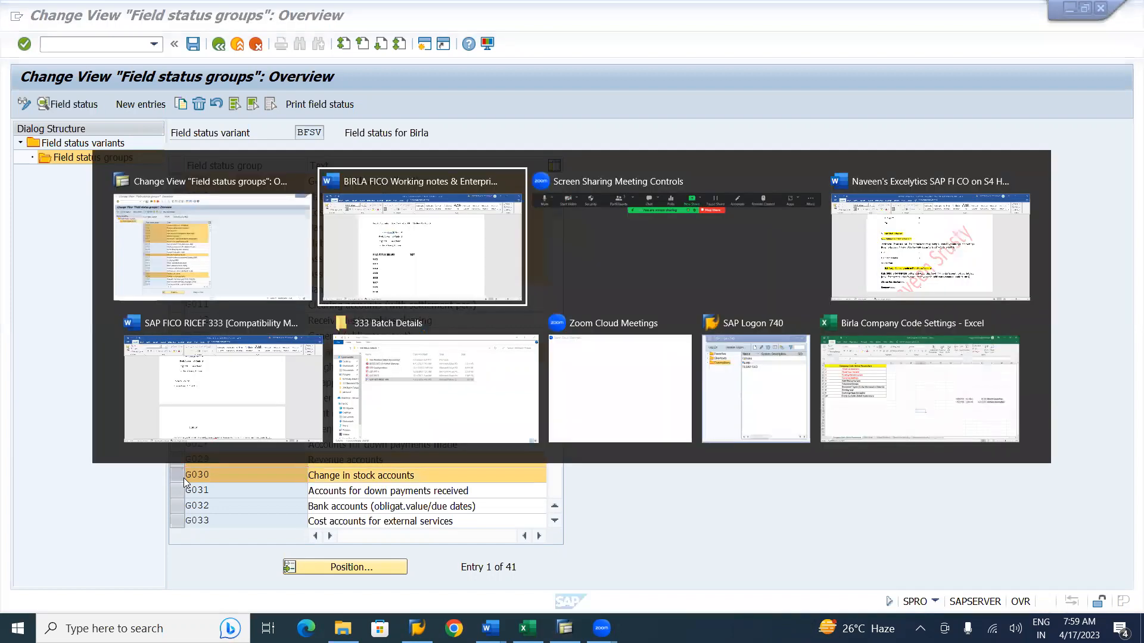
{"action": "type", "text": "G"}
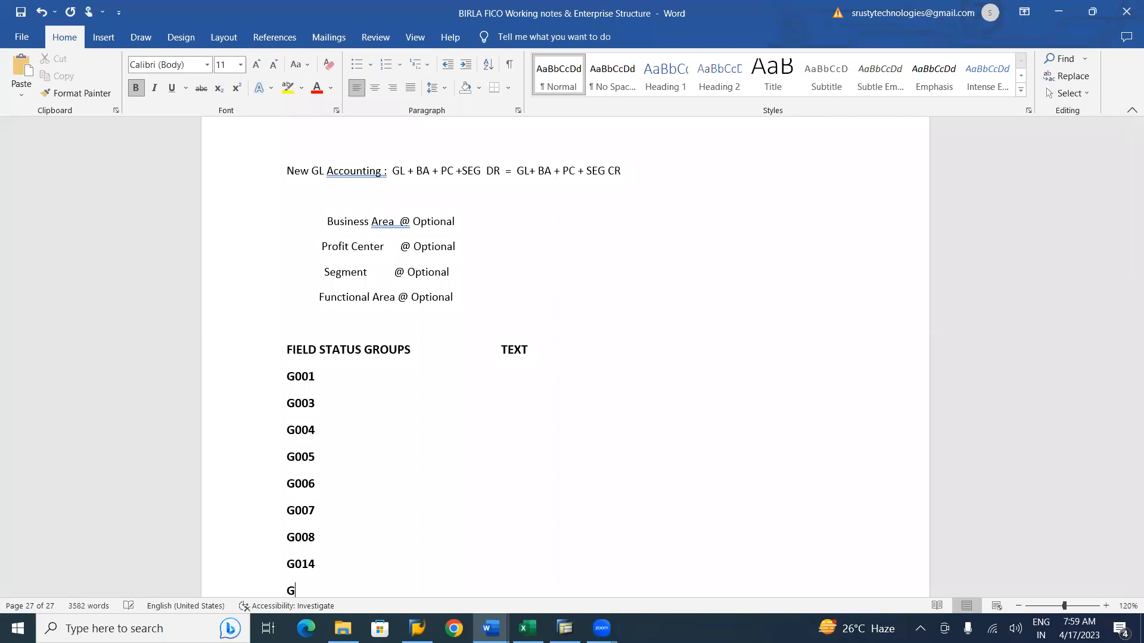
{"action": "type", "text": "029"}
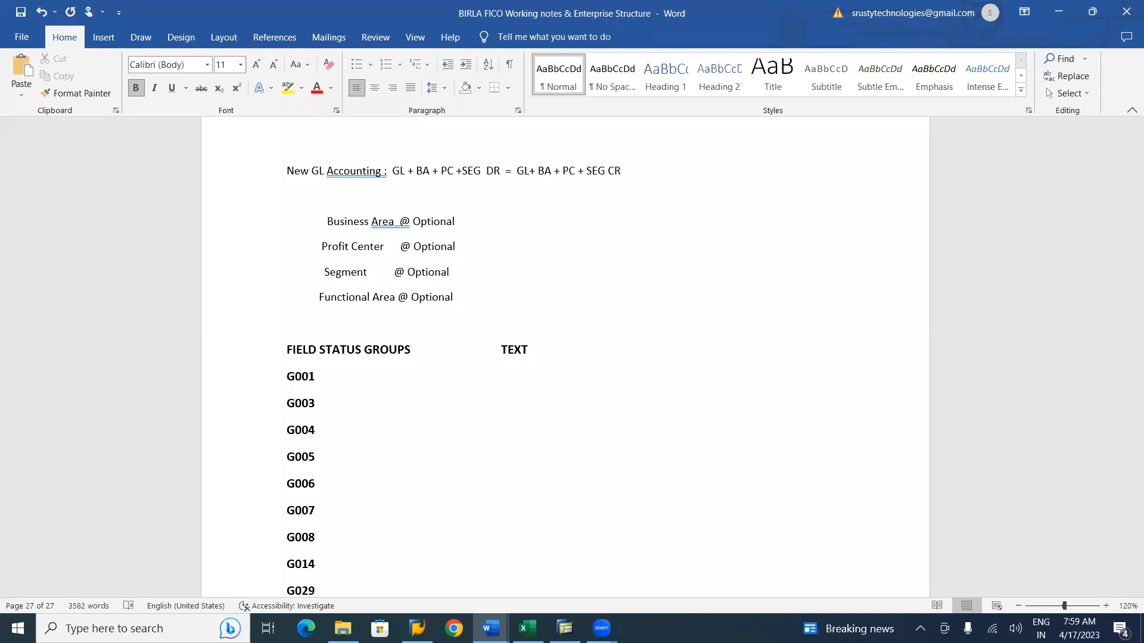
{"action": "key", "text": "Return"}
{"action": "type", "text": "G03"}
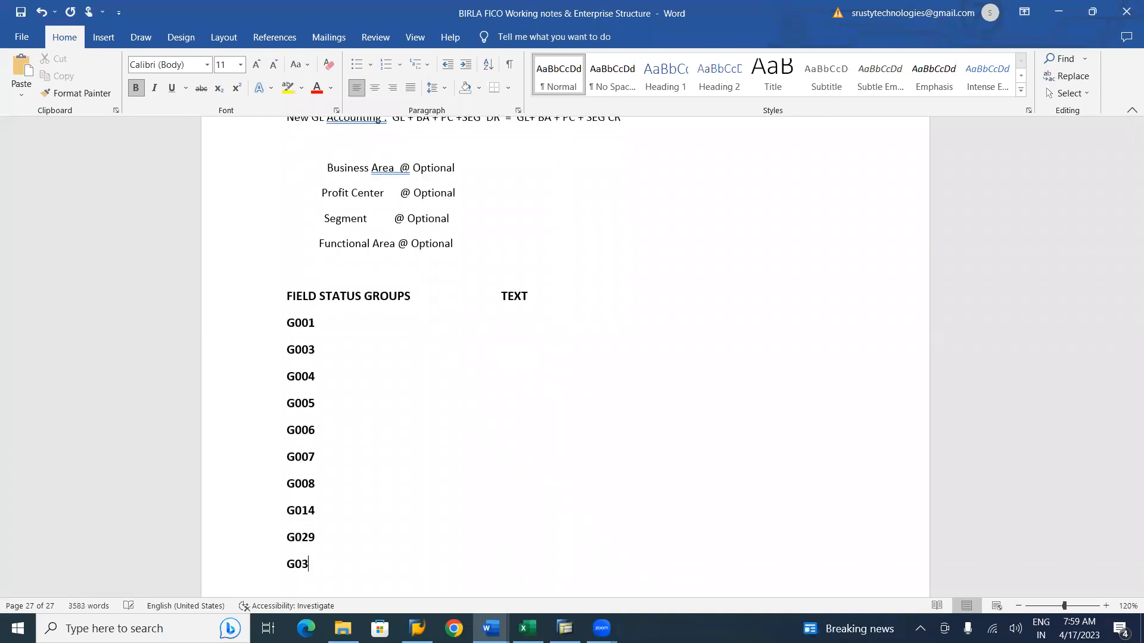
{"action": "type", "text": "0"}
{"action": "key", "text": "alt+Tab"}
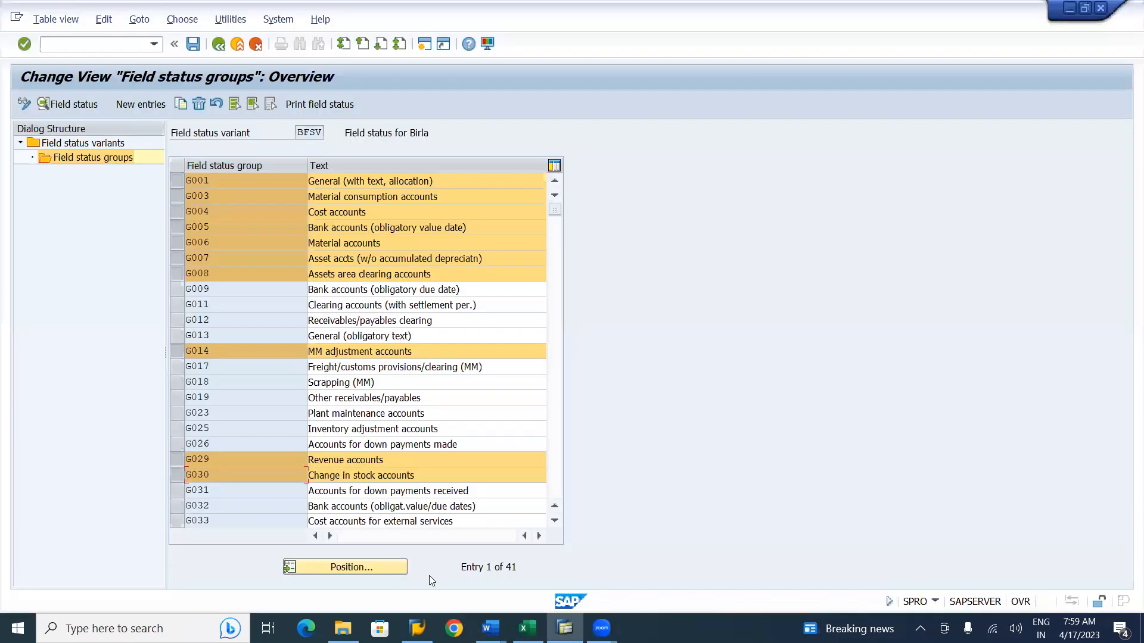
Scroll further down the field status groups list and also select the G045 and G052 rows.
{"action": "left_click", "coordinate": [555, 520]}
{"action": "left_click", "coordinate": [555, 520]}
{"action": "left_click", "coordinate": [554, 520]}
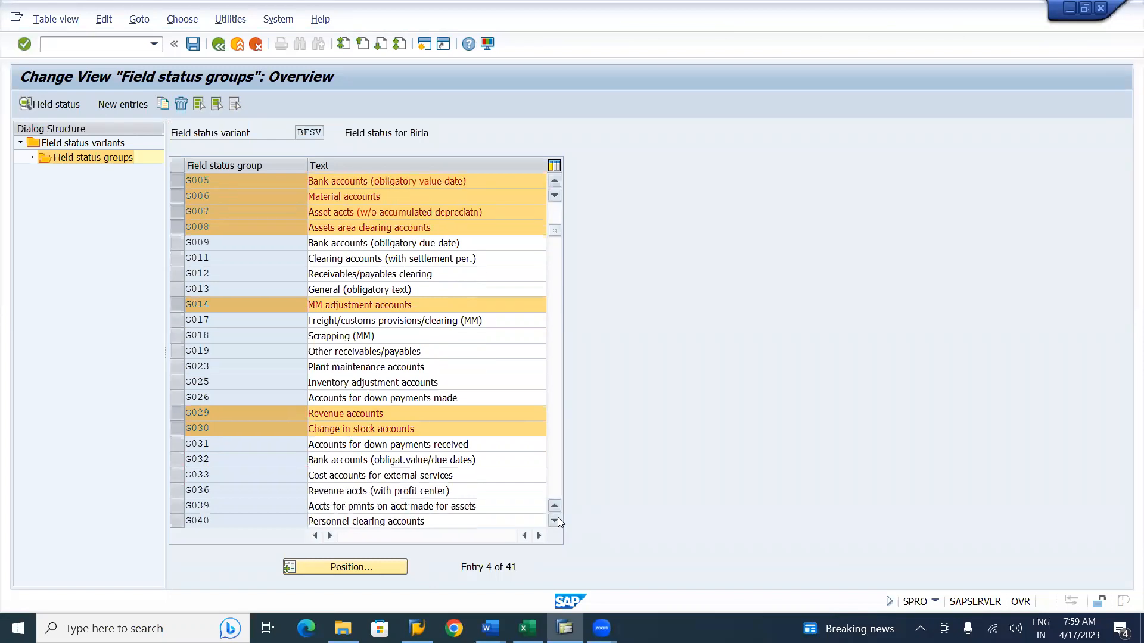
{"action": "left_click", "coordinate": [555, 520]}
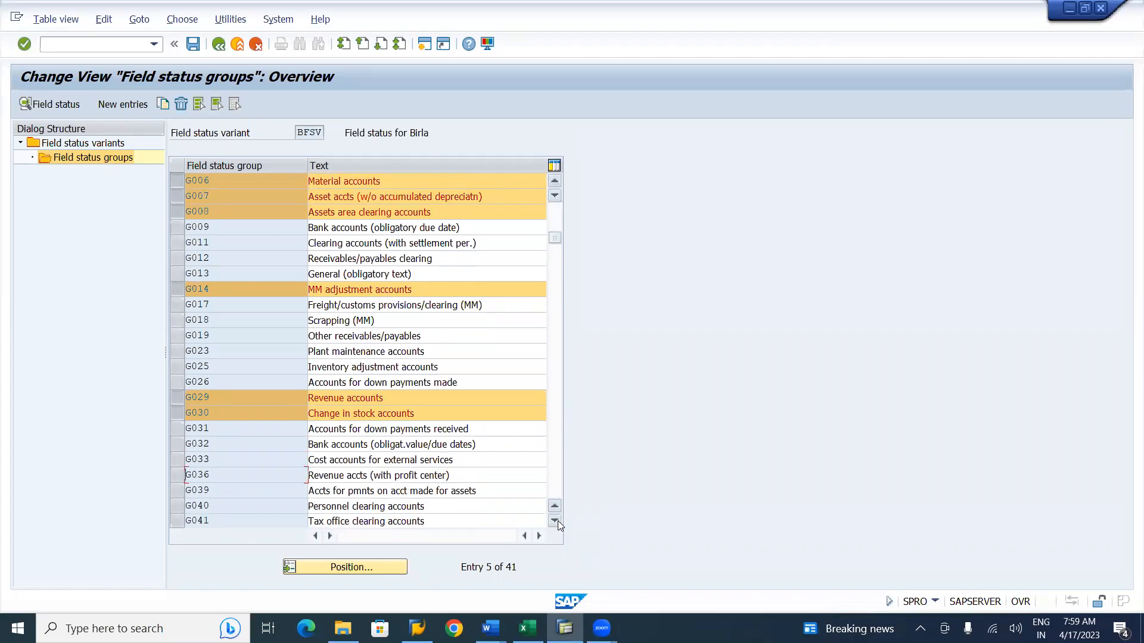
{"action": "left_click", "coordinate": [555, 520]}
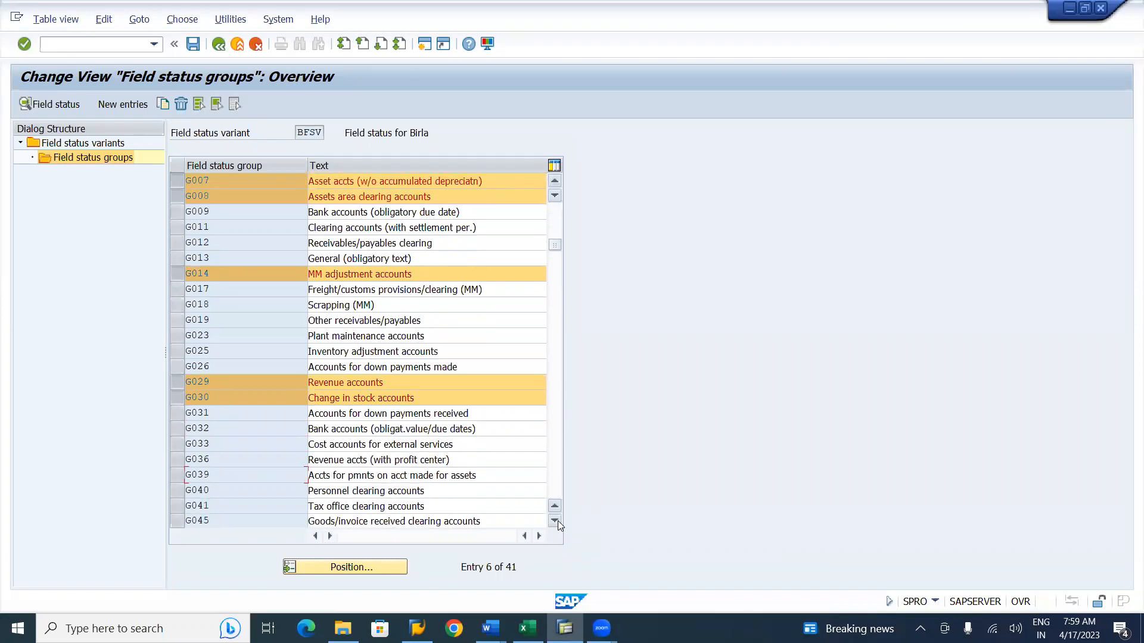
{"action": "left_click", "coordinate": [176, 521]}
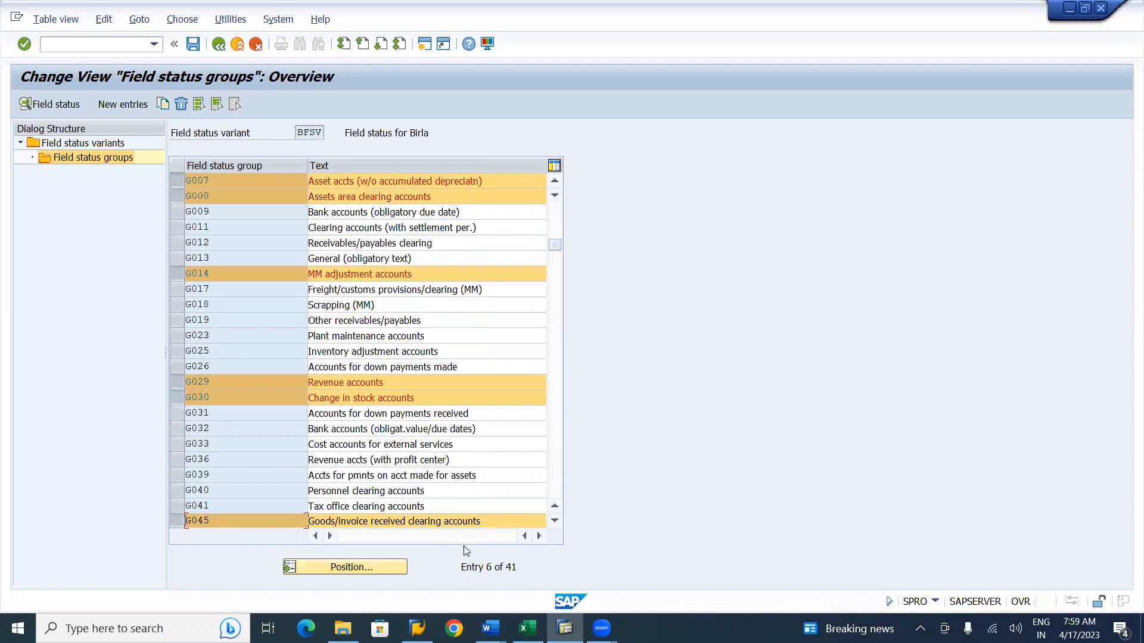
{"action": "left_click", "coordinate": [555, 522]}
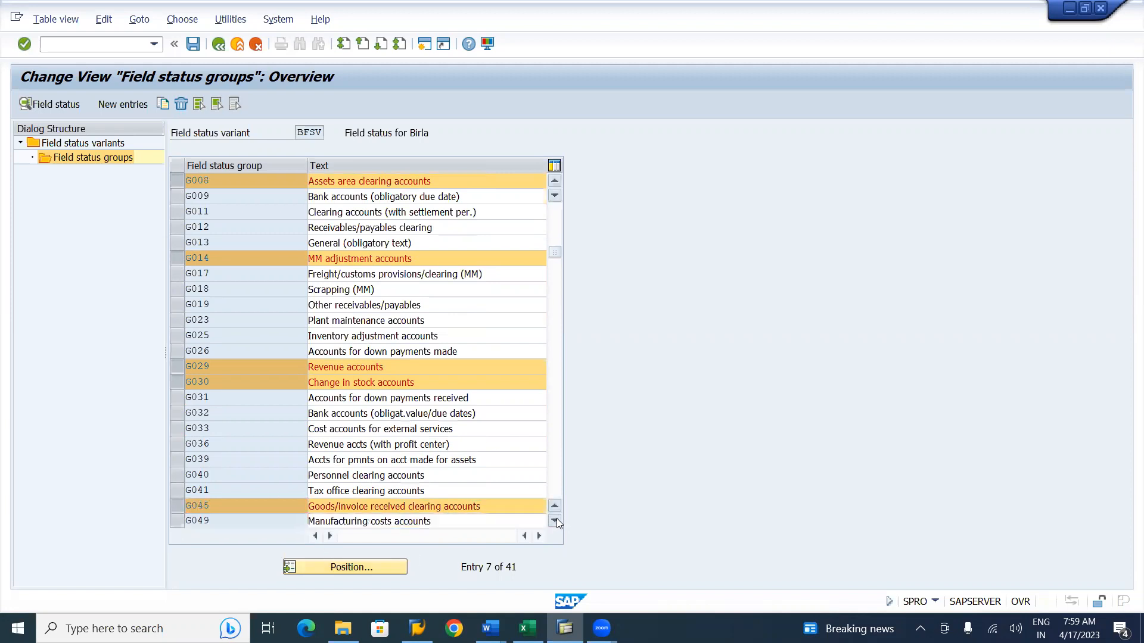
{"action": "left_click", "coordinate": [554, 522]}
{"action": "left_click", "coordinate": [555, 521]}
{"action": "left_click", "coordinate": [554, 522]}
{"action": "left_click", "coordinate": [555, 521]}
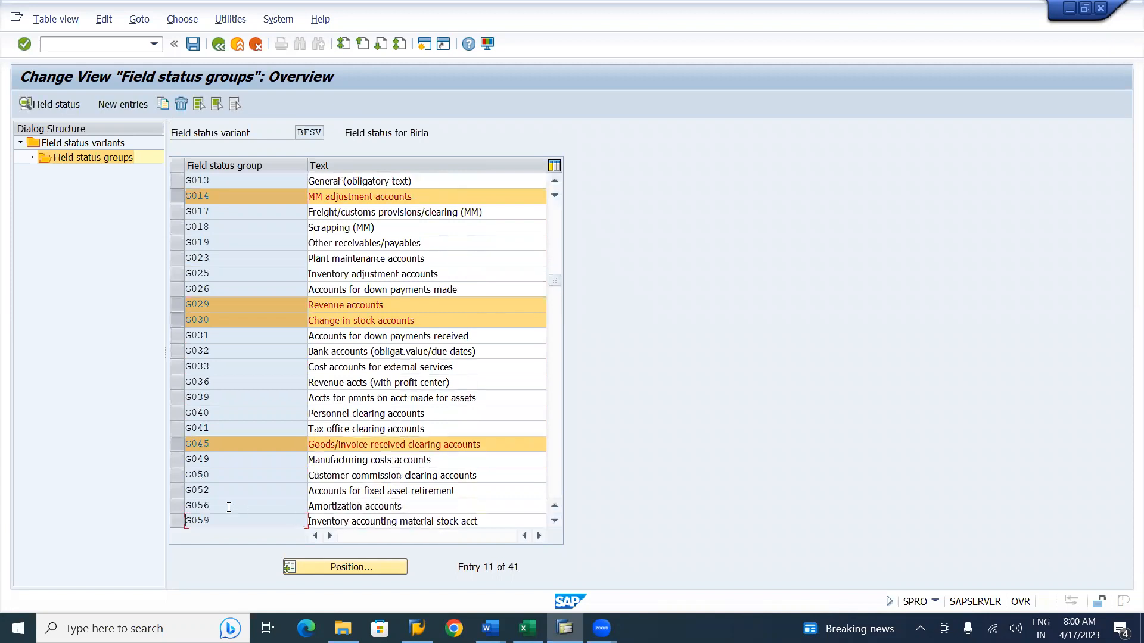
{"action": "left_click", "coordinate": [176, 491]}
Add G045 and G052 to the field status group list in the working notes, then return to SAP.
{"action": "key", "text": "alt+Tab"}
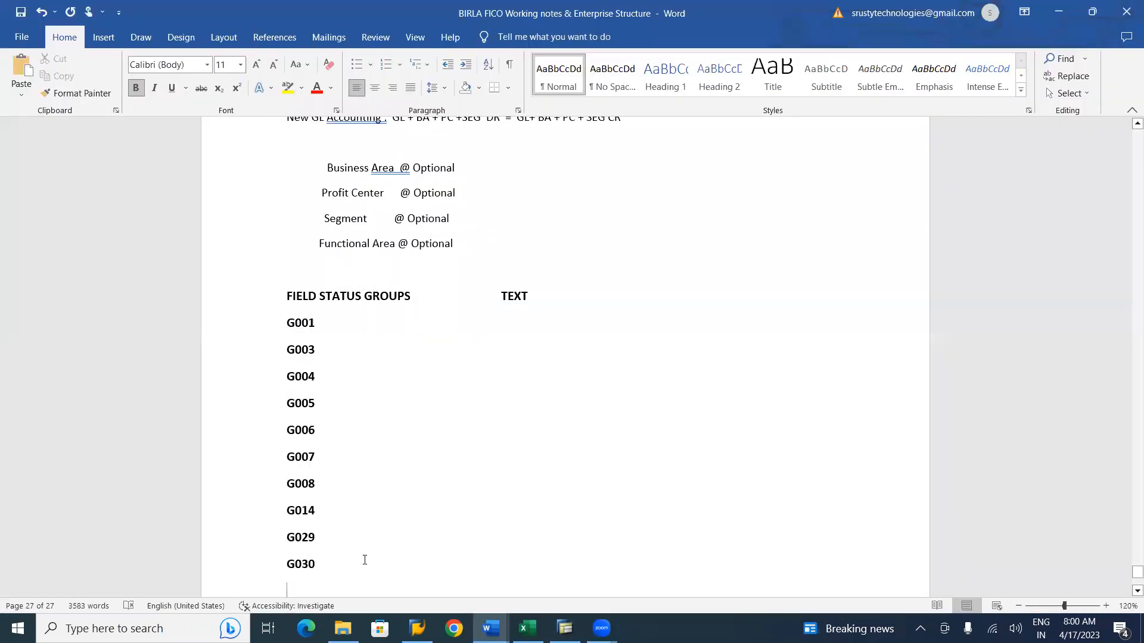
{"action": "type", "text": "G045"}
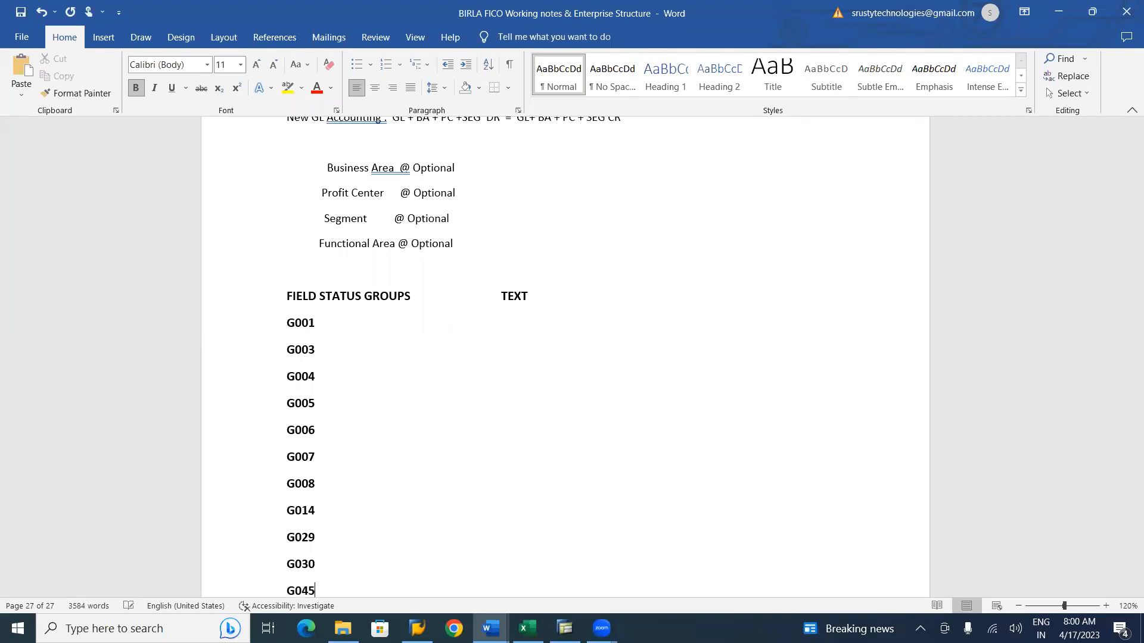
{"action": "key", "text": "Return"}
{"action": "type", "text": "G0"}
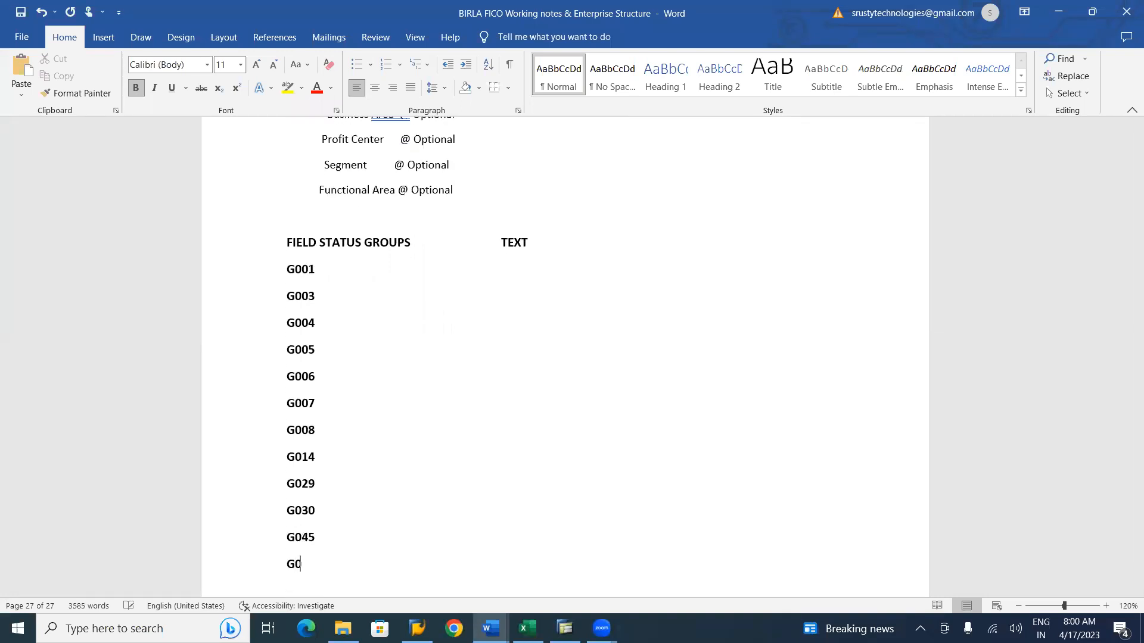
{"action": "type", "text": "52"}
{"action": "key", "text": "alt+Tab"}
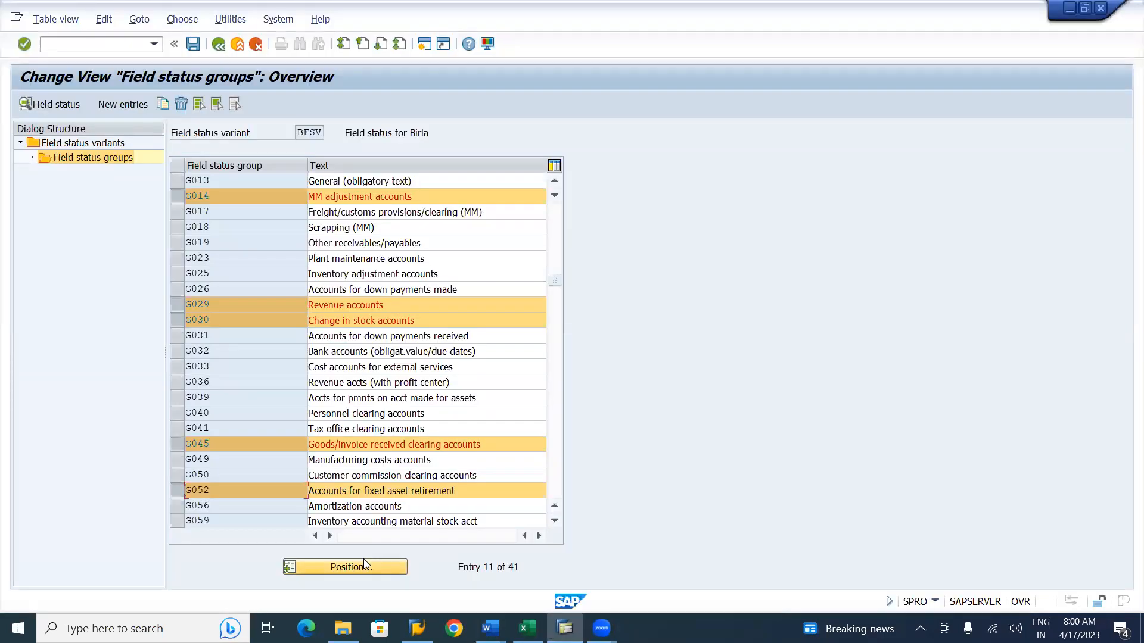
Scroll the field status groups list and also select the G067 reconciliation accounts row.
{"action": "left_click", "coordinate": [555, 520]}
{"action": "left_click", "coordinate": [555, 521]}
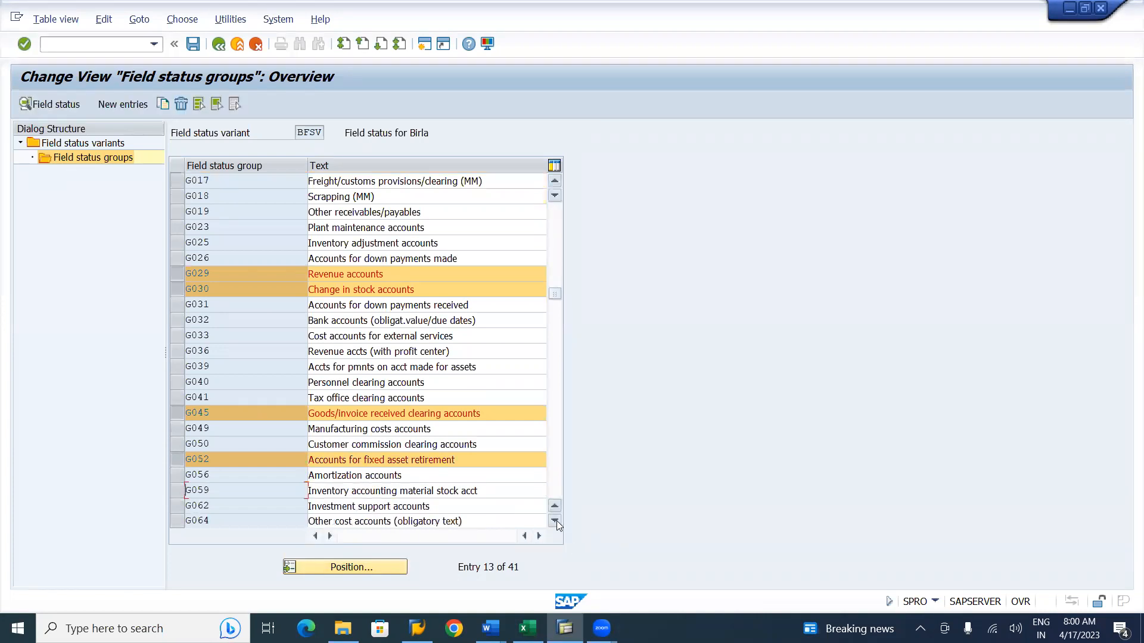
{"action": "left_click", "coordinate": [556, 521]}
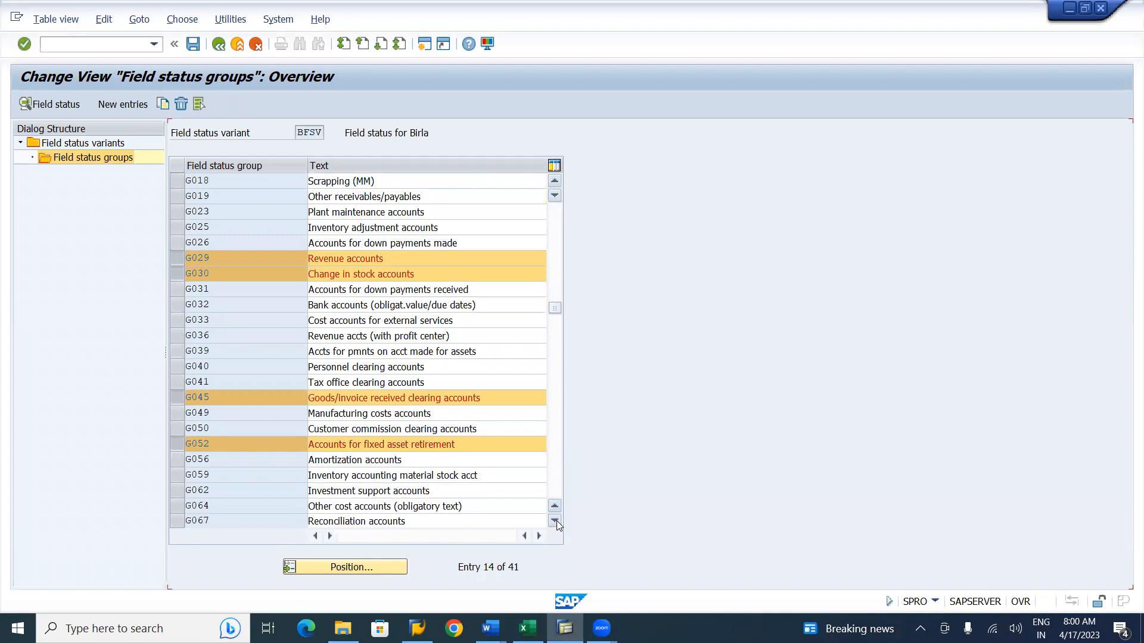
{"action": "left_click", "coordinate": [555, 521]}
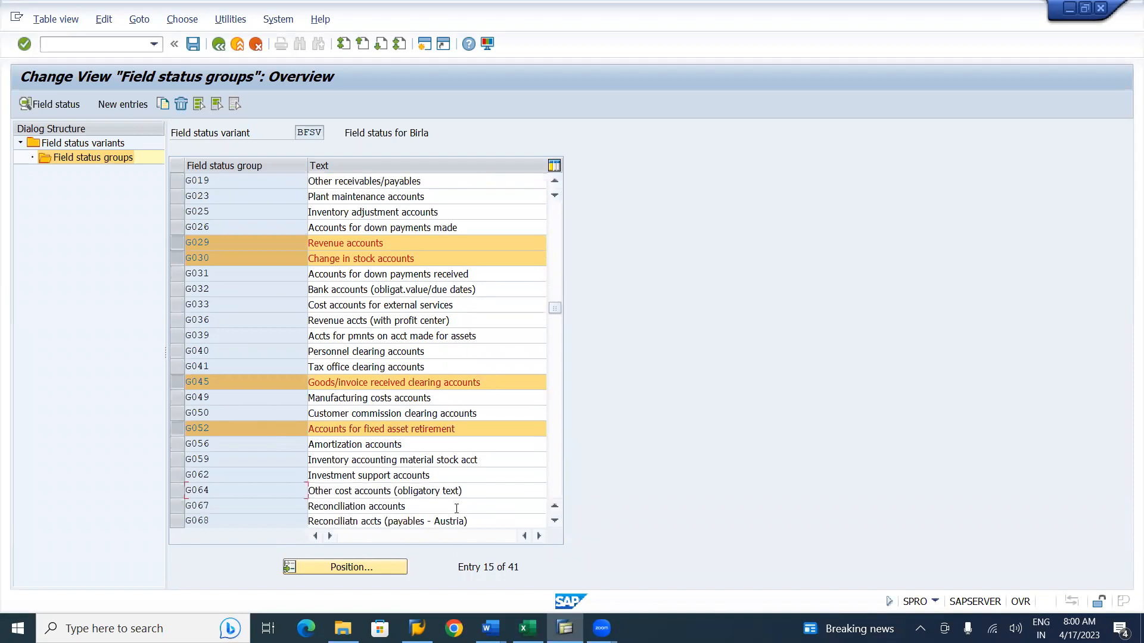
{"action": "left_click", "coordinate": [176, 509]}
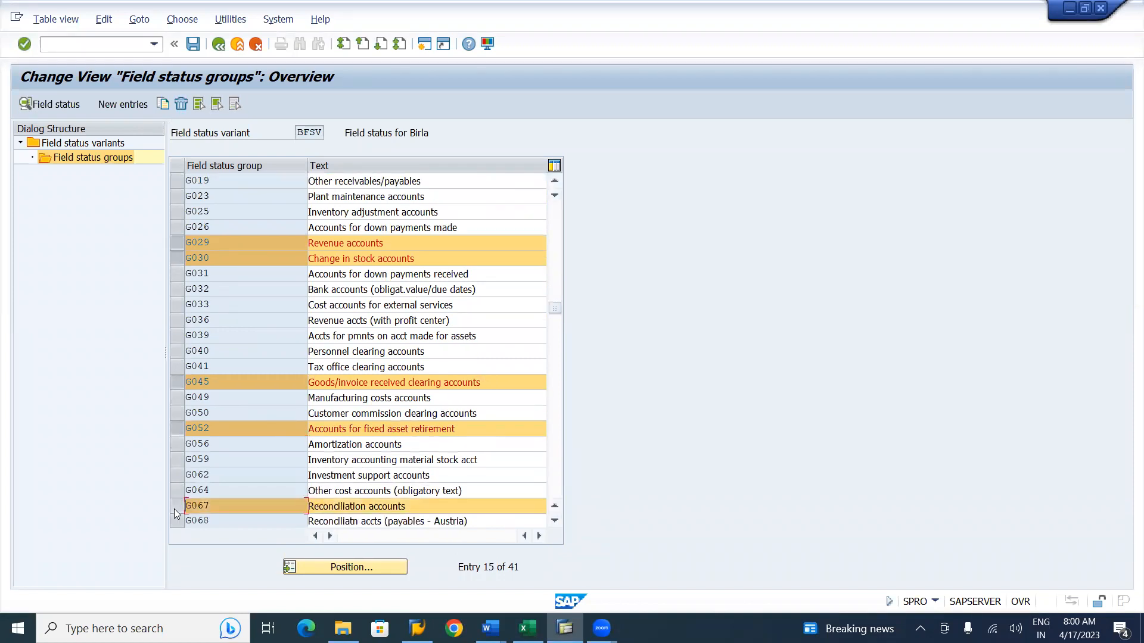
Add G067 to the field status group list in the working notes, then return to SAP.
{"action": "key", "text": "alt+Tab"}
{"action": "key", "text": "Return"}
{"action": "type", "text": "G"}
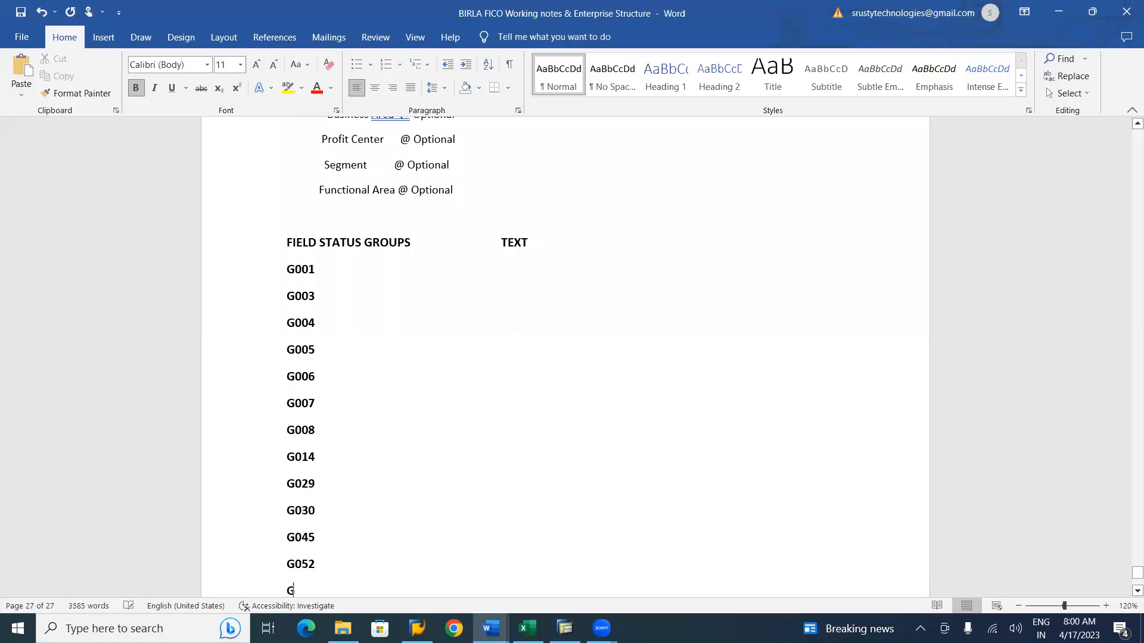
{"action": "type", "text": "067"}
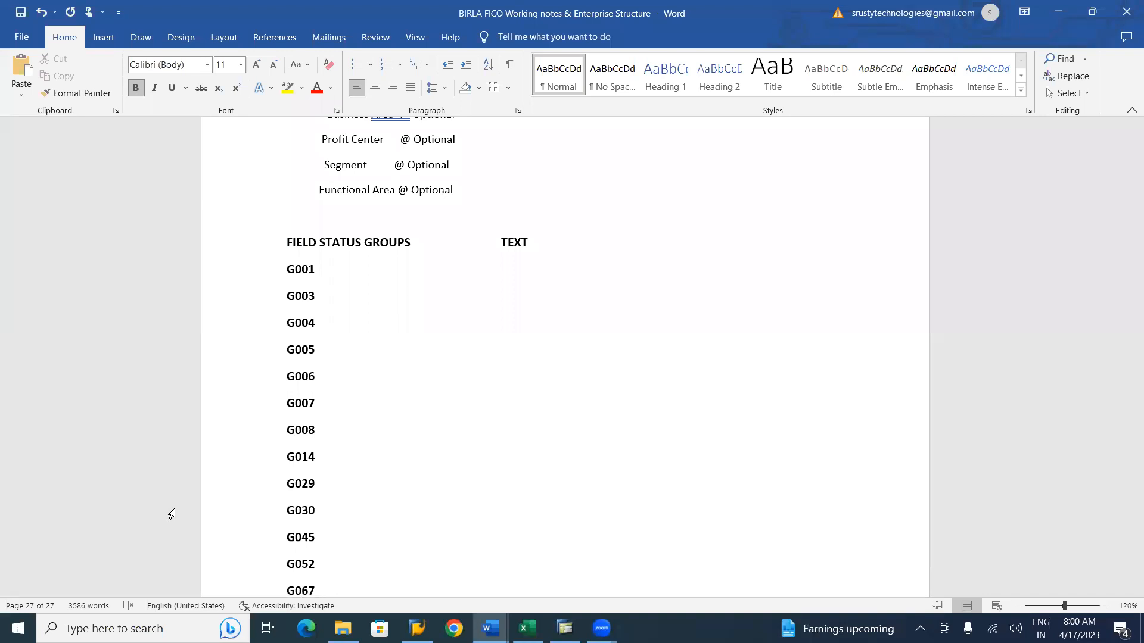
{"action": "key", "text": "alt+Tab"}
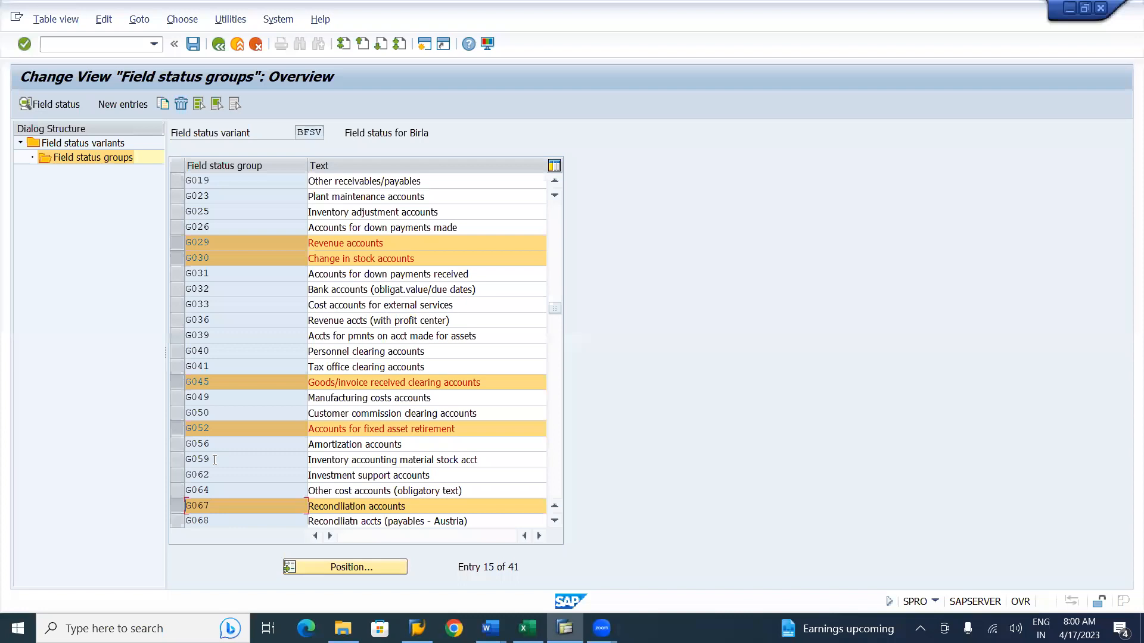
Copy the selected field status groups, replacing the G prefix of each key with B, giving B001 through B067.
{"action": "left_click", "coordinate": [162, 104]}
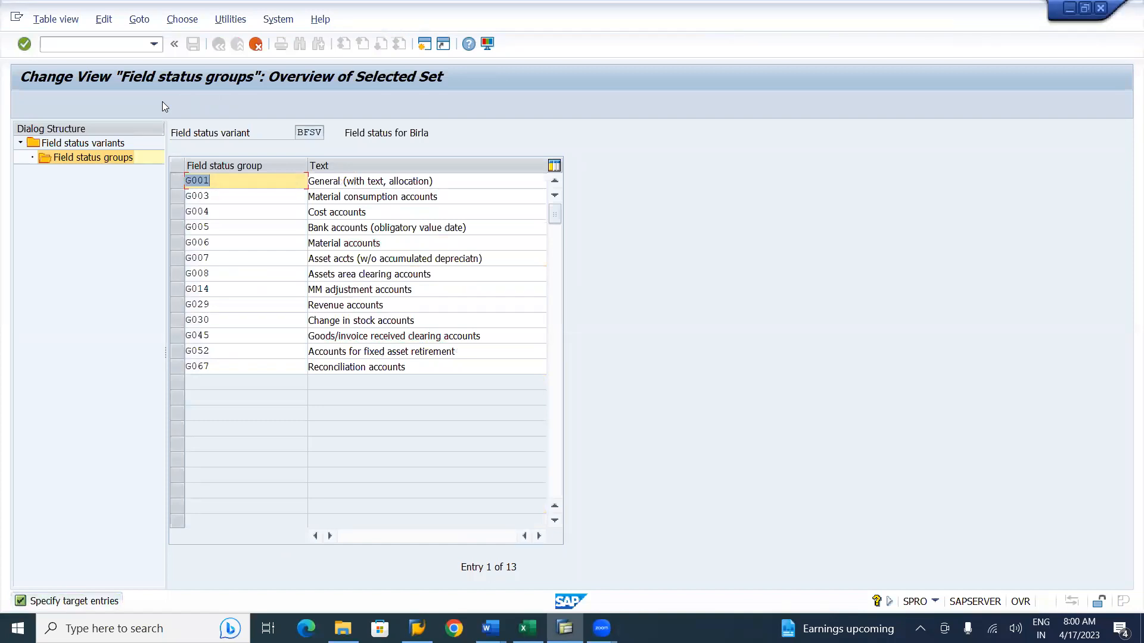
{"action": "left_click", "coordinate": [194, 179]}
{"action": "key", "text": "BackSpace"}
{"action": "type", "text": "B"}
{"action": "key", "text": "Down"}
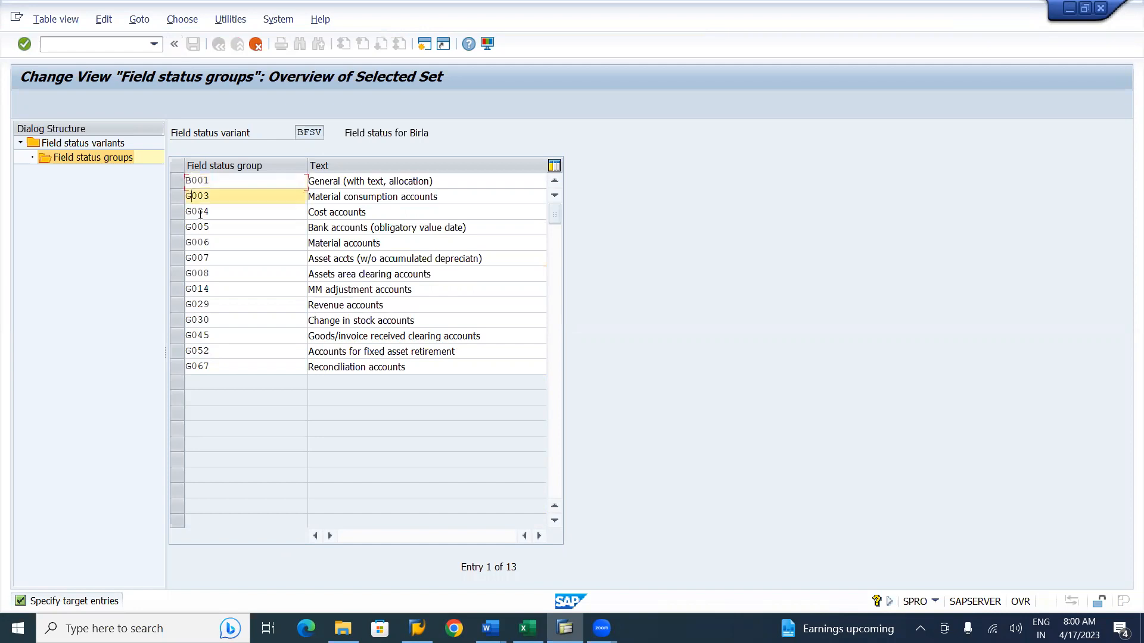
{"action": "key", "text": "BackSpace"}
{"action": "type", "text": "B"}
{"action": "key", "text": "Down"}
{"action": "key", "text": "BackSpace"}
{"action": "type", "text": "B"}
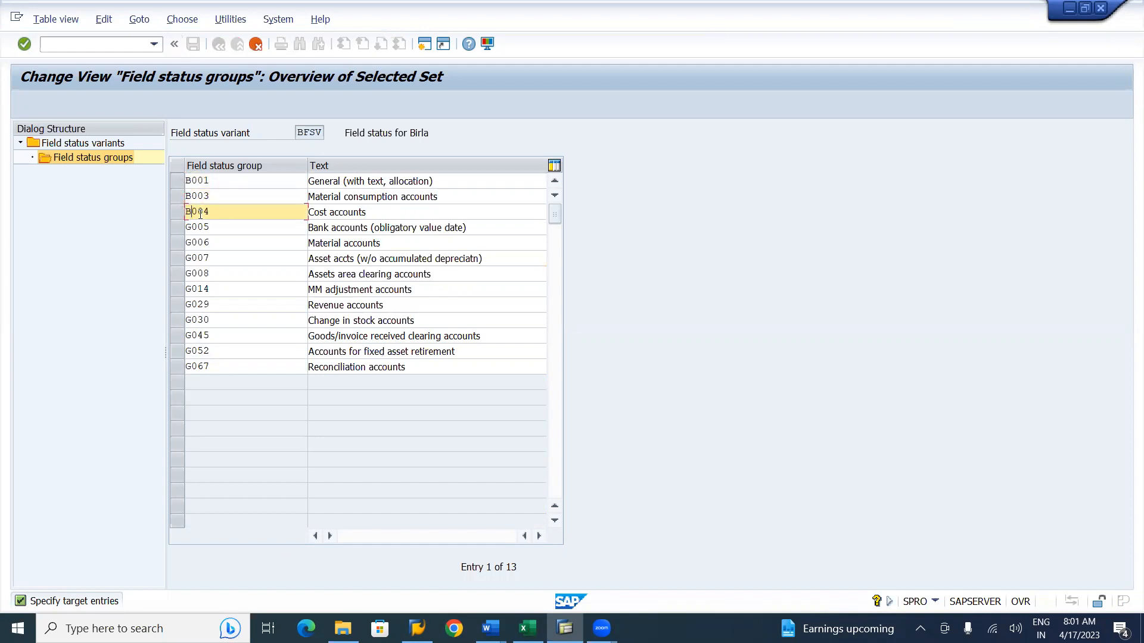
{"action": "key", "text": "Down"}
{"action": "key", "text": "BackSpace"}
{"action": "type", "text": "B"}
{"action": "key", "text": "Down"}
{"action": "key", "text": "BackSpace"}
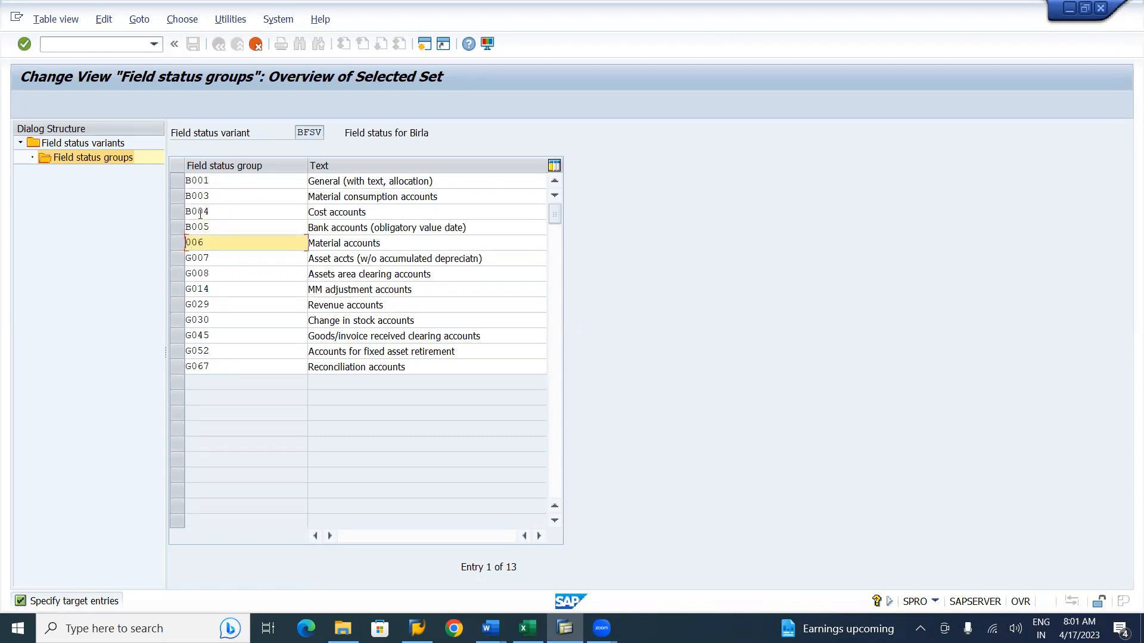
{"action": "type", "text": "B"}
{"action": "key", "text": "Down"}
{"action": "key", "text": "BackSpace"}
{"action": "type", "text": "B"}
{"action": "key", "text": "Down"}
{"action": "key", "text": "BackSpace"}
{"action": "type", "text": "B"}
{"action": "key", "text": "Down"}
{"action": "key", "text": "BackSpace"}
{"action": "type", "text": "B"}
{"action": "key", "text": "Down"}
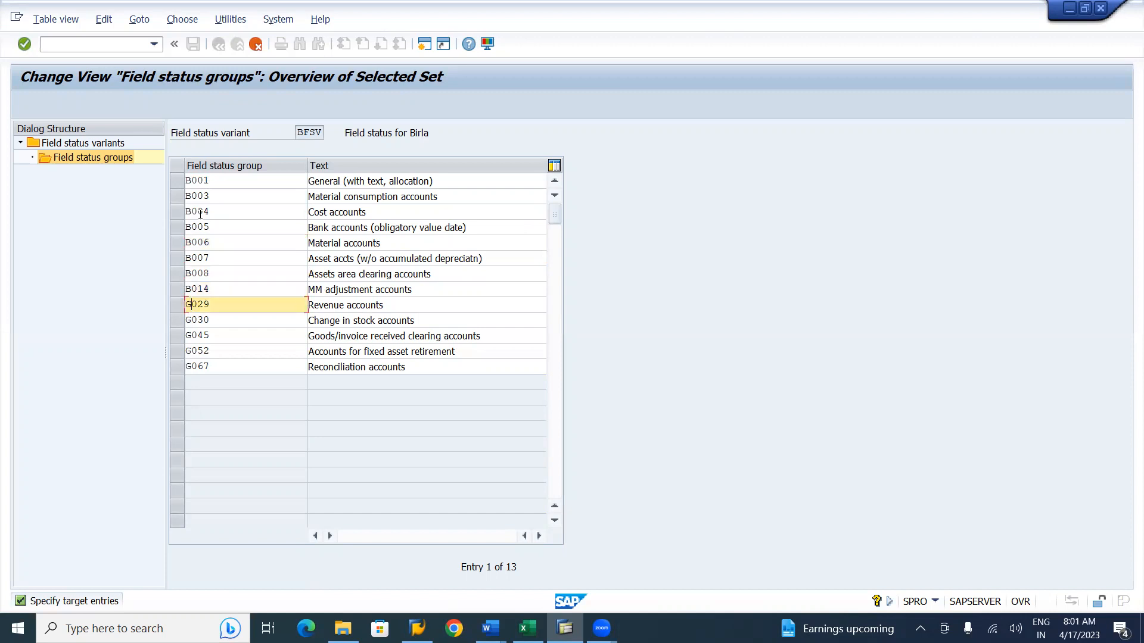
{"action": "key", "text": "BackSpace"}
{"action": "type", "text": "B"}
{"action": "key", "text": "Down"}
{"action": "key", "text": "BackSpace"}
{"action": "type", "text": "B"}
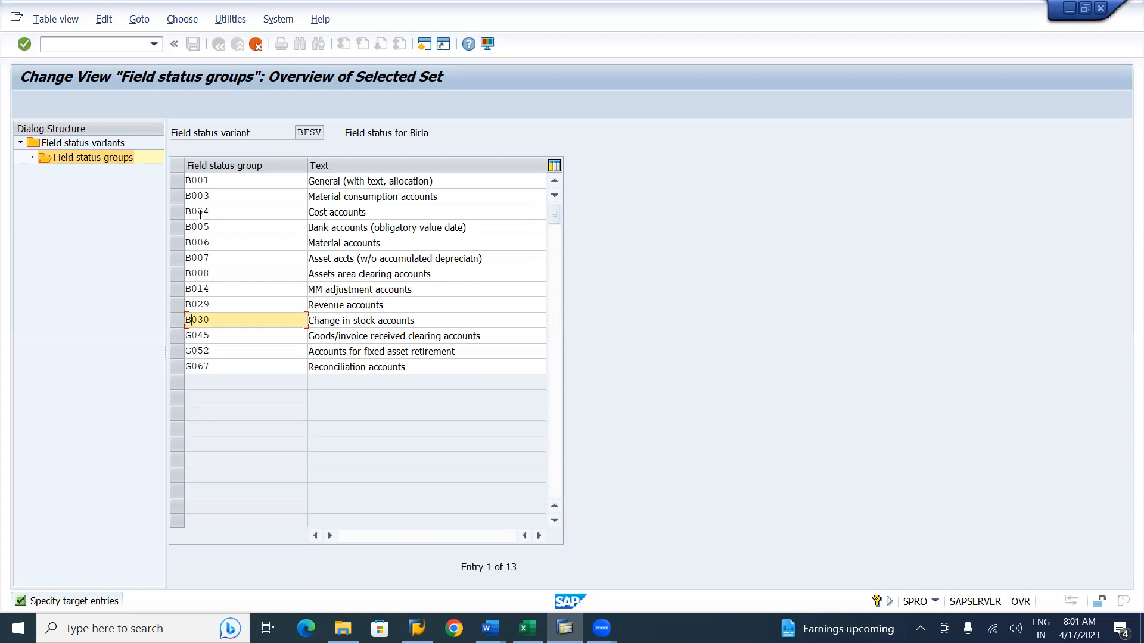
{"action": "key", "text": "Down"}
{"action": "key", "text": "BackSpace"}
{"action": "type", "text": "B"}
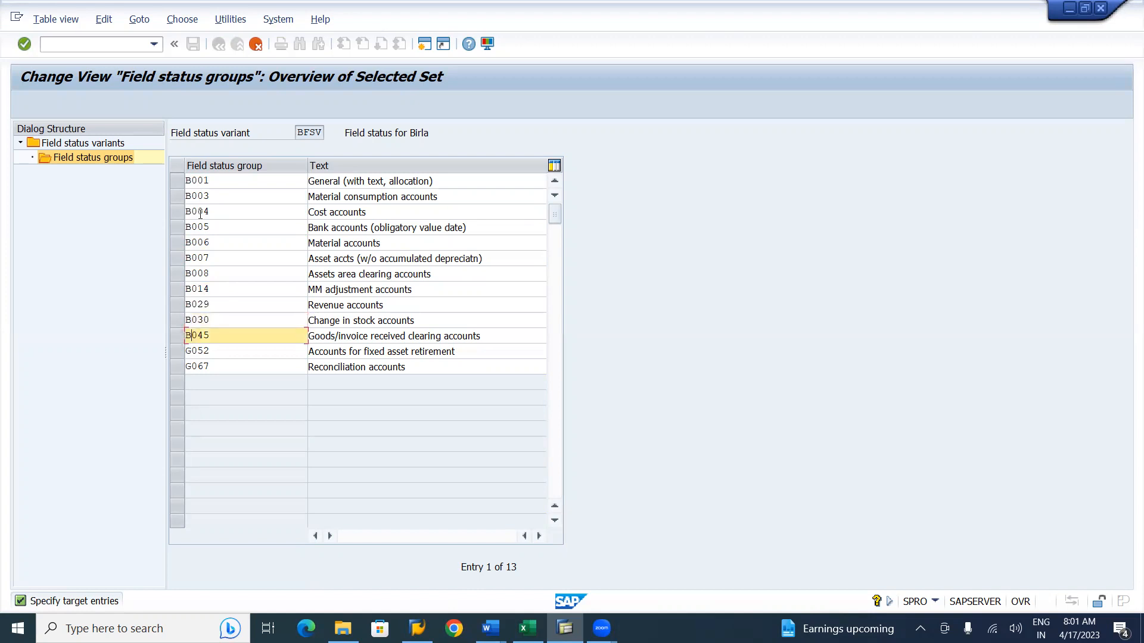
{"action": "key", "text": "Down"}
{"action": "key", "text": "BackSpace"}
{"action": "type", "text": "B"}
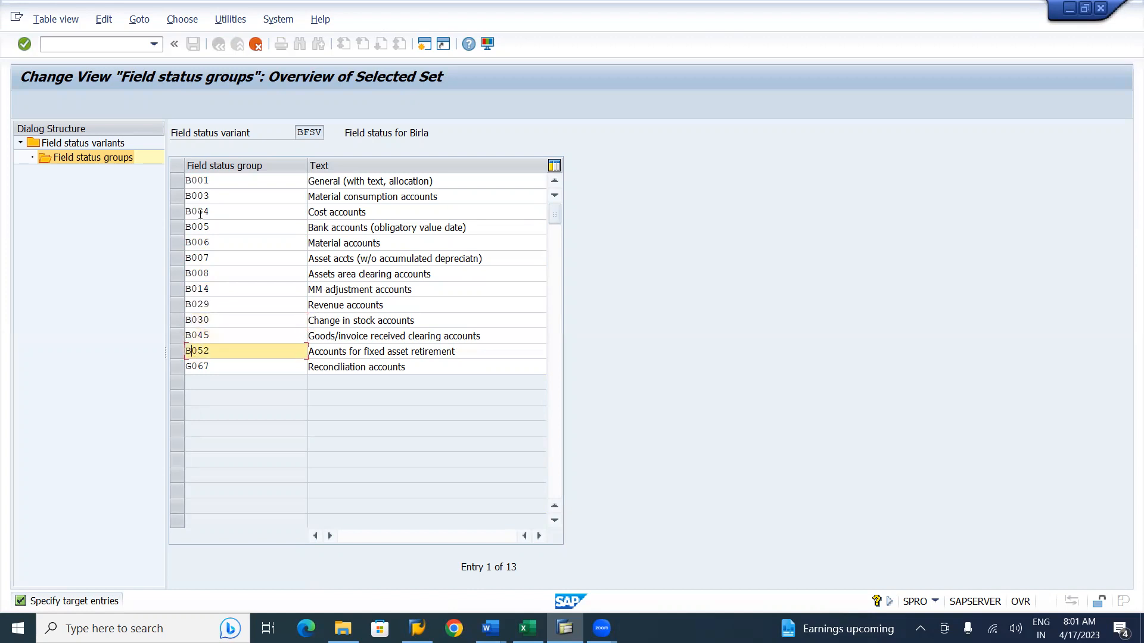
{"action": "key", "text": "Down"}
{"action": "key", "text": "BackSpace"}
{"action": "type", "text": "B"}
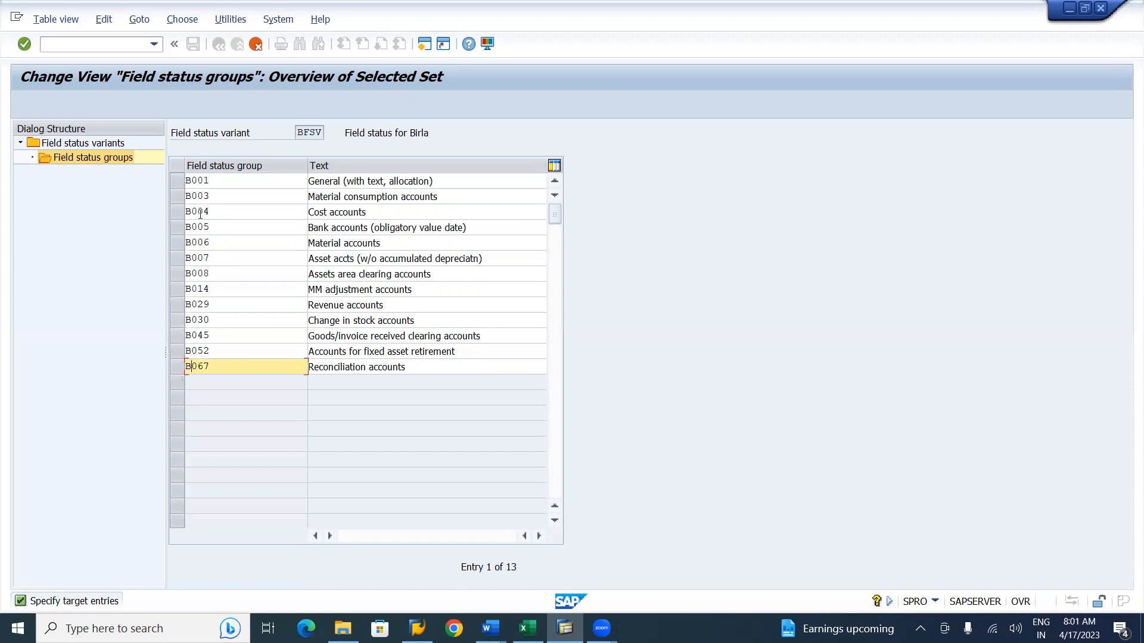
Rename the B001 field status group's text to Birla Balance Sheet Accounts.
{"action": "left_click", "coordinate": [462, 181]}
{"action": "key", "text": "BackSpace"}
{"action": "key", "text": "BackSpace"}
{"action": "key", "text": "BackSpace"}
{"action": "key", "text": "BackSpace"}
{"action": "key", "text": "BackSpace"}
{"action": "key", "text": "BackSpace"}
{"action": "key", "text": "BackSpace"}
{"action": "key", "text": "BackSpace"}
{"action": "key", "text": "BackSpace"}
{"action": "key", "text": "BackSpace"}
{"action": "key", "text": "BackSpace"}
{"action": "key", "text": "BackSpace"}
{"action": "key", "text": "BackSpace"}
{"action": "key", "text": "BackSpace"}
{"action": "key", "text": "BackSpace"}
{"action": "key", "text": "BackSpace"}
{"action": "key", "text": "BackSpace"}
{"action": "key", "text": "BackSpace"}
{"action": "key", "text": "BackSpace"}
{"action": "key", "text": "BackSpace"}
{"action": "key", "text": "BackSpace"}
{"action": "key", "text": "BackSpace"}
{"action": "key", "text": "BackSpace"}
{"action": "key", "text": "BackSpace"}
{"action": "key", "text": "BackSpace"}
{"action": "key", "text": "BackSpace"}
{"action": "key", "text": "BackSpace"}
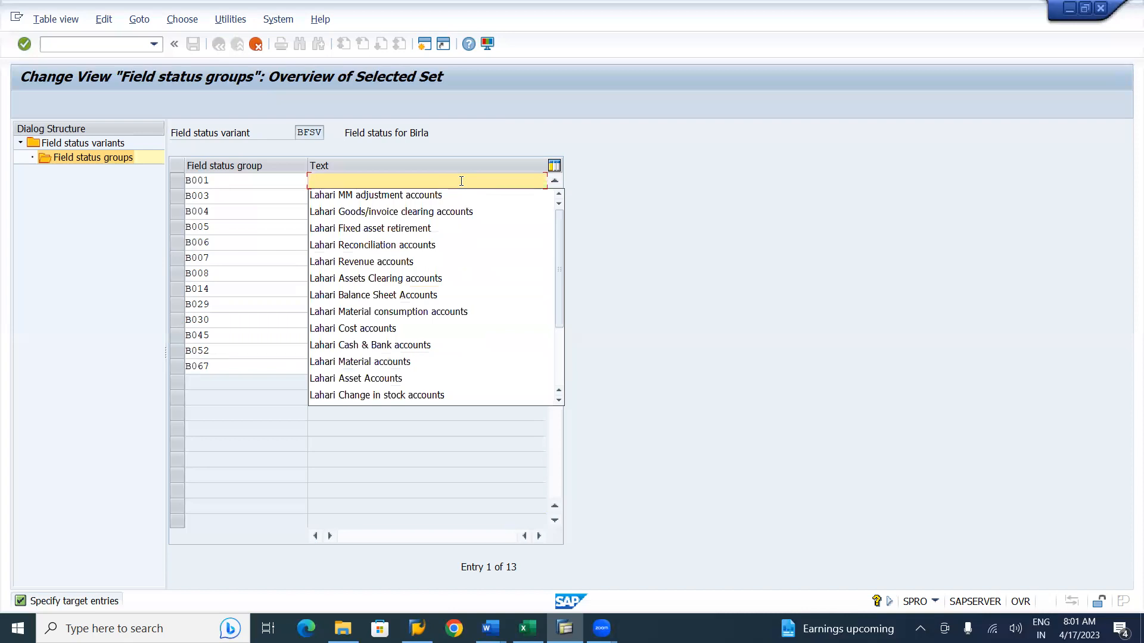
{"action": "type", "text": "Bilra"}
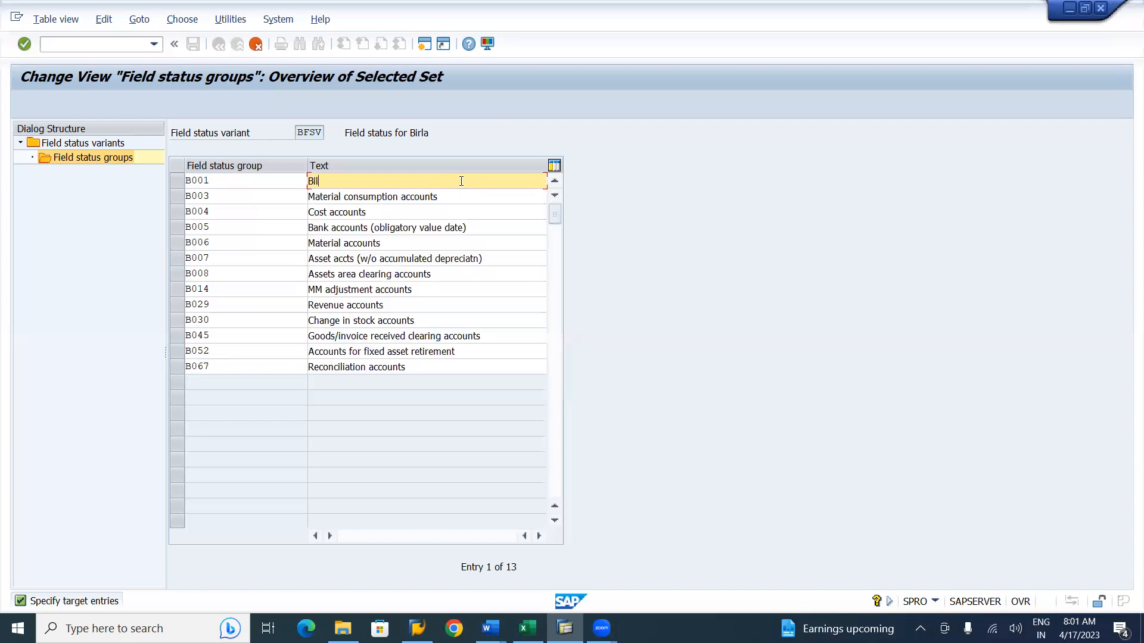
{"action": "key", "text": "BackSpace"}
{"action": "key", "text": "BackSpace"}
{"action": "key", "text": "BackSpace"}
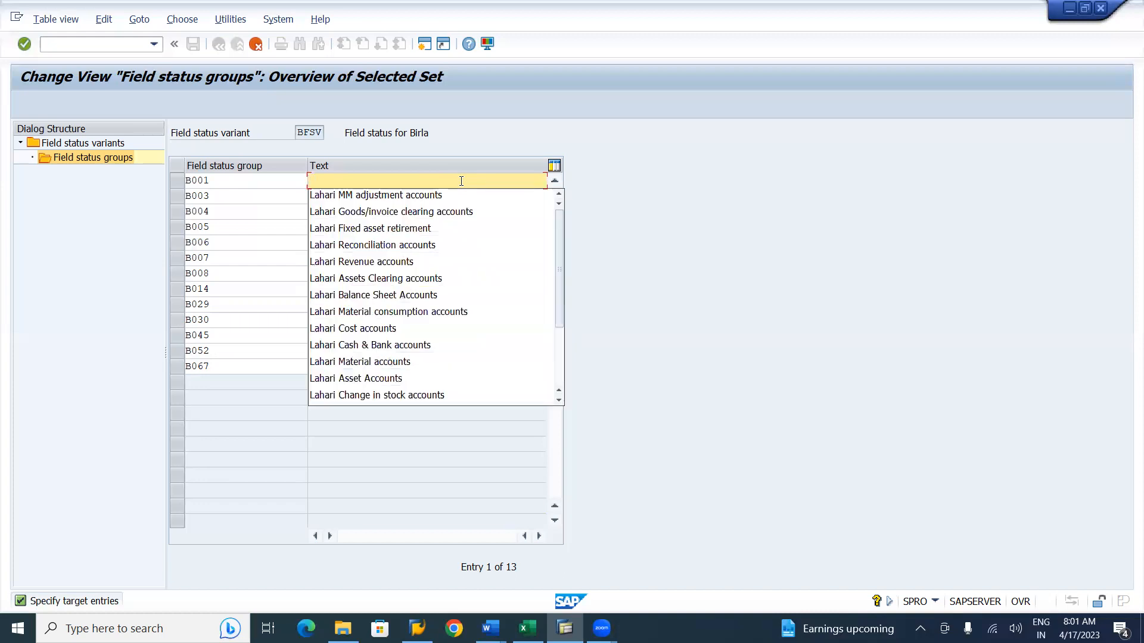
{"action": "left_click", "coordinate": [402, 295]}
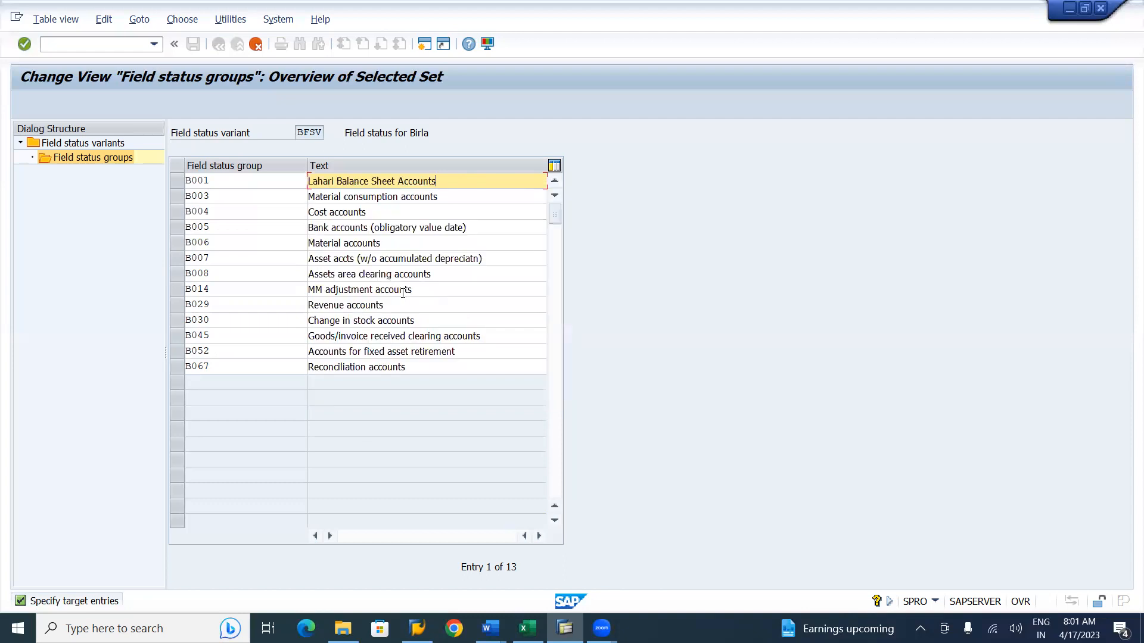
{"action": "left_click", "coordinate": [335, 182]}
{"action": "key", "text": "BackSpace"}
{"action": "key", "text": "BackSpace"}
{"action": "key", "text": "BackSpace"}
{"action": "key", "text": "BackSpace"}
{"action": "key", "text": "BackSpace"}
{"action": "key", "text": "BackSpace"}
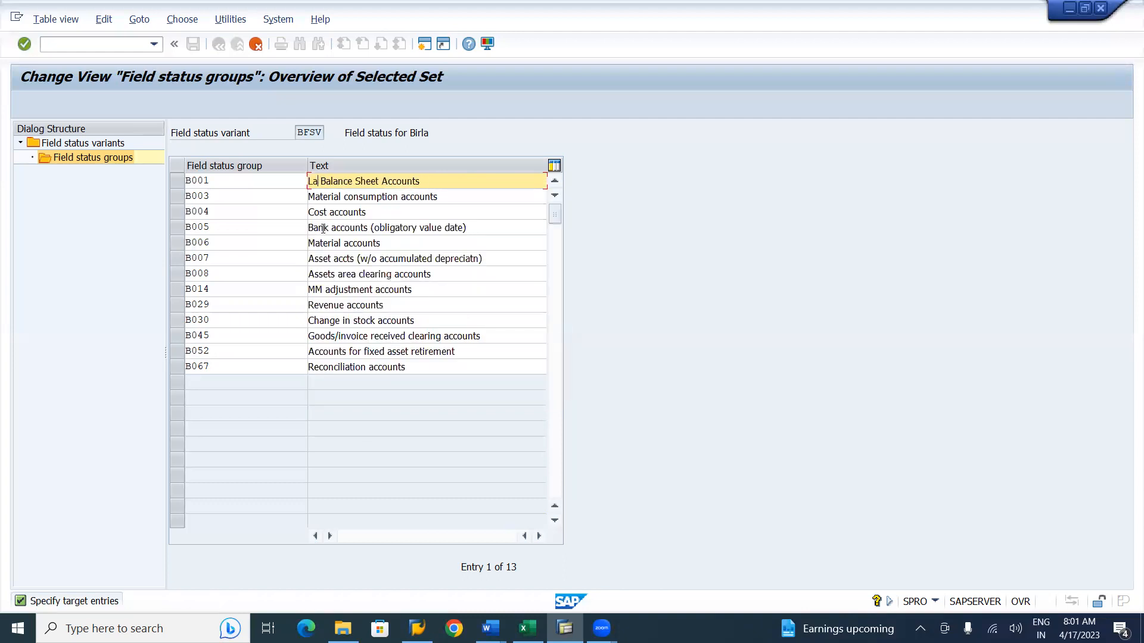
{"action": "type", "text": "Birla"}
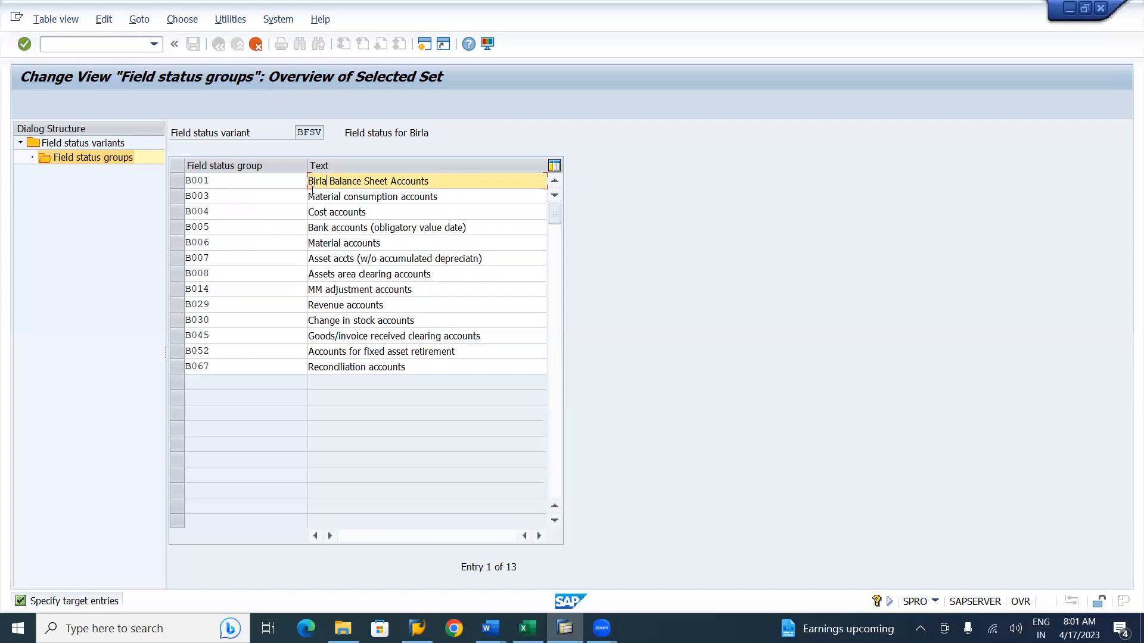
Prefix the texts of B003 and B004 with Birla, giving Birla Material consumption accounts and BirlaCost accounts.
{"action": "left_click", "coordinate": [309, 195]}
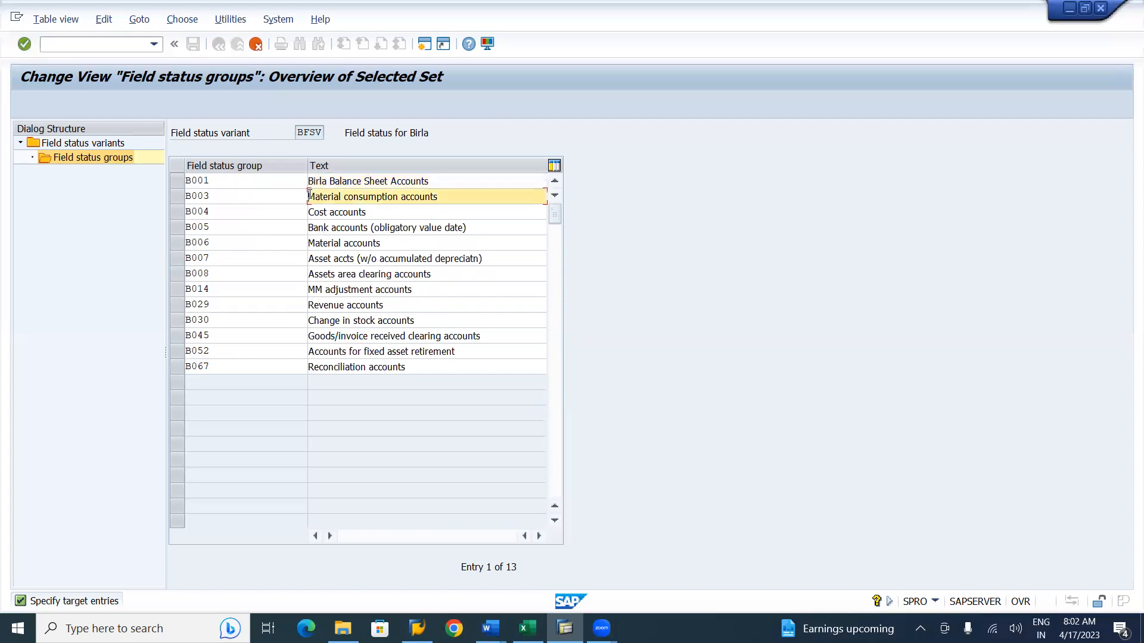
{"action": "type", "text": "Birla"}
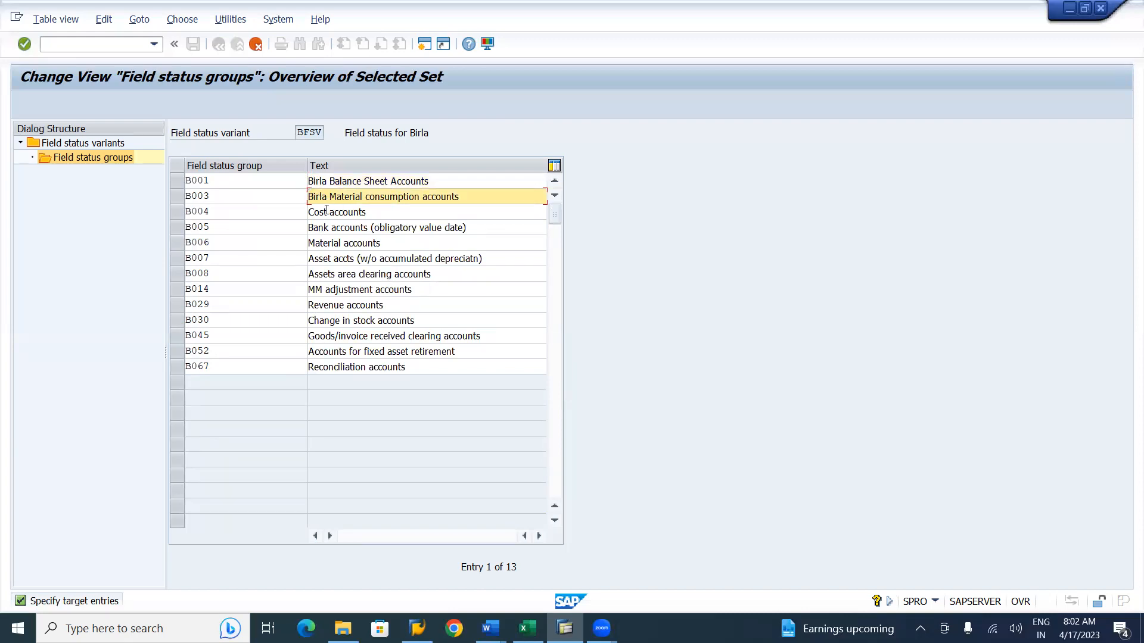
{"action": "left_click", "coordinate": [311, 212]}
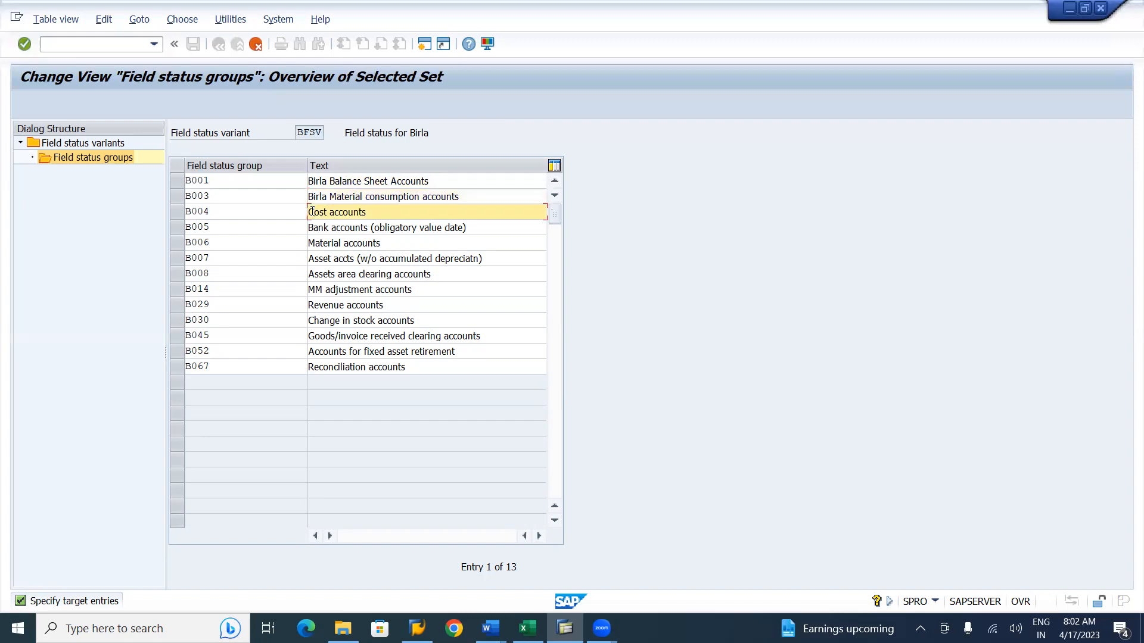
{"action": "type", "text": "Birla"}
Replace the B005 group's text with Birla Cash & Bank accounts.
{"action": "double_click", "coordinate": [481, 227]}
{"action": "key", "text": "Left"}
{"action": "key", "text": "Left"}
{"action": "key", "text": "Left"}
{"action": "key", "text": "Left"}
{"action": "key", "text": "Left"}
{"action": "key", "text": "Left"}
{"action": "key", "text": "Left"}
{"action": "key", "text": "Left"}
{"action": "key", "text": "Left"}
{"action": "key", "text": "Left"}
{"action": "key", "text": "Left"}
{"action": "key", "text": "Left"}
{"action": "key", "text": "Left"}
{"action": "key", "text": "Left"}
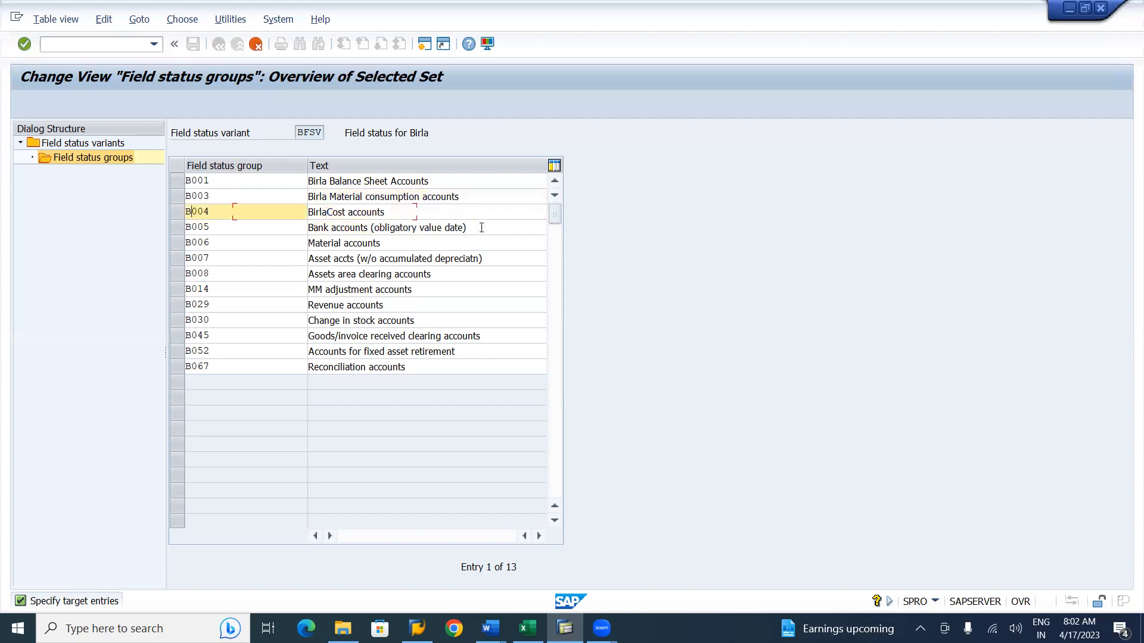
{"action": "triple_click", "coordinate": [481, 228]}
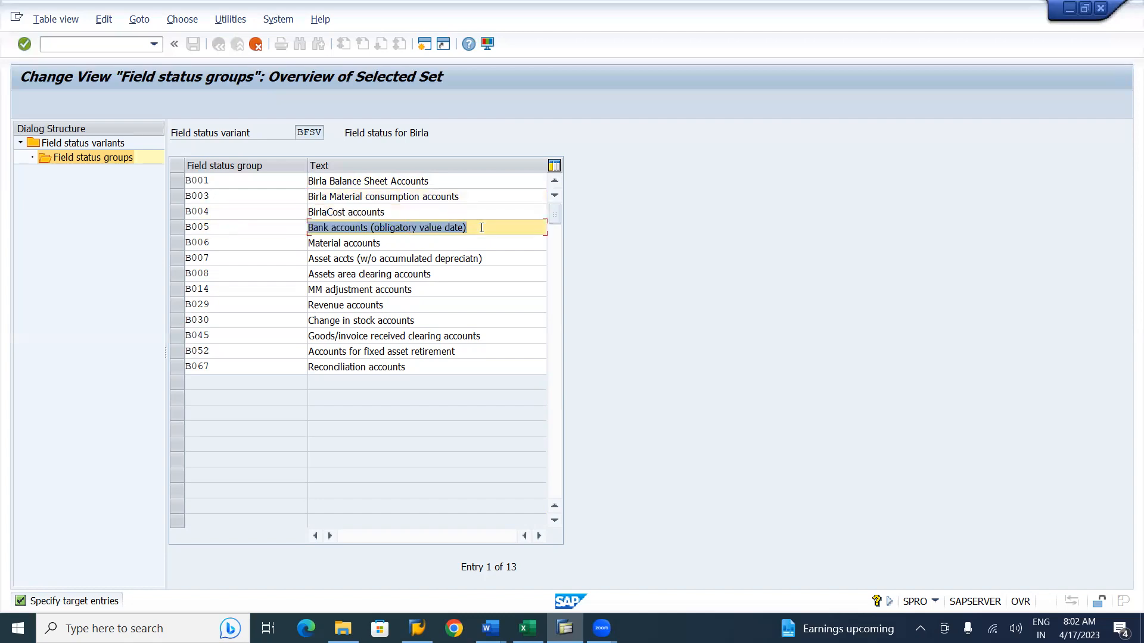
{"action": "key", "text": "Delete"}
{"action": "type", "text": "Bi"}
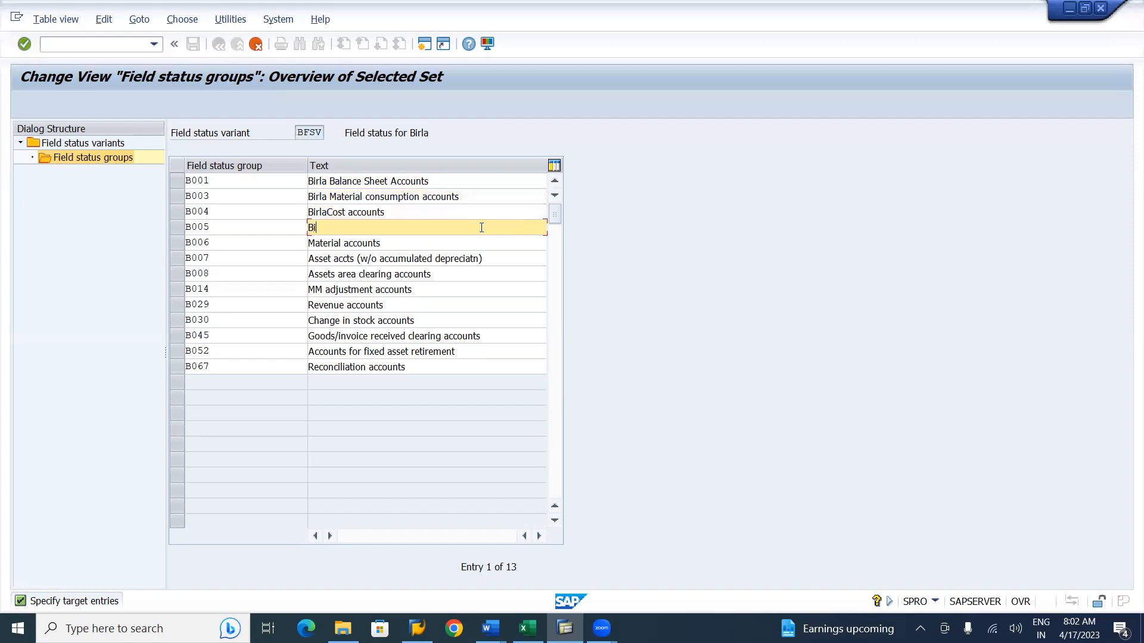
{"action": "type", "text": "rla Cash & Bank Accounts"}
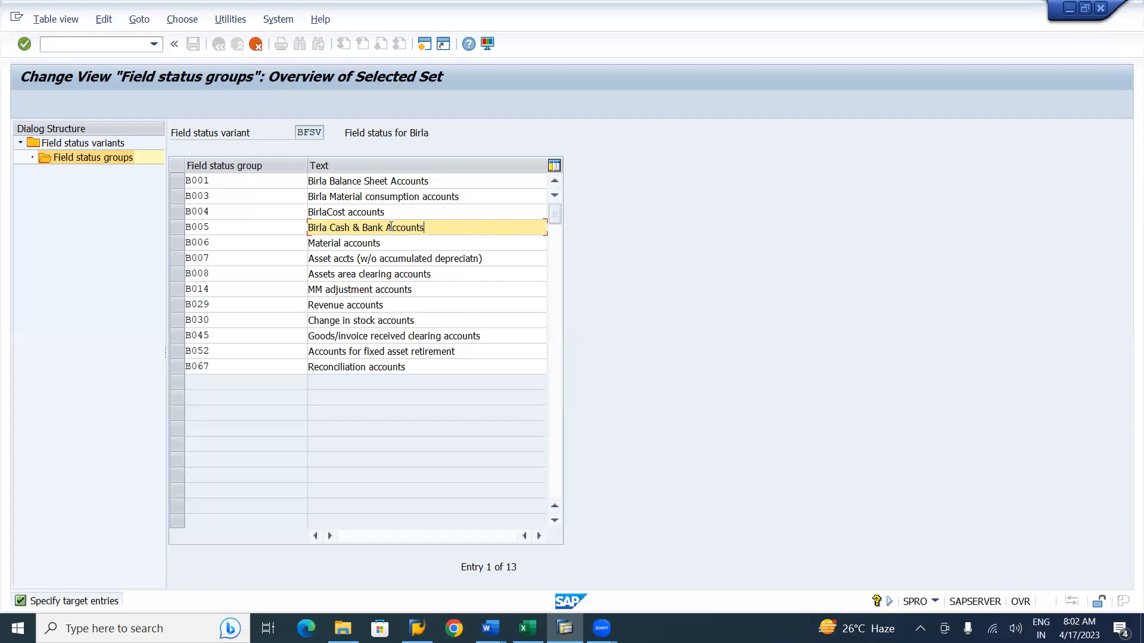
{"action": "type", "text": "a"}
Prefix B006's text with Birla and change B007's text to Birla Asset accts.
{"action": "left_click", "coordinate": [310, 244]}
{"action": "type", "text": "Birla"}
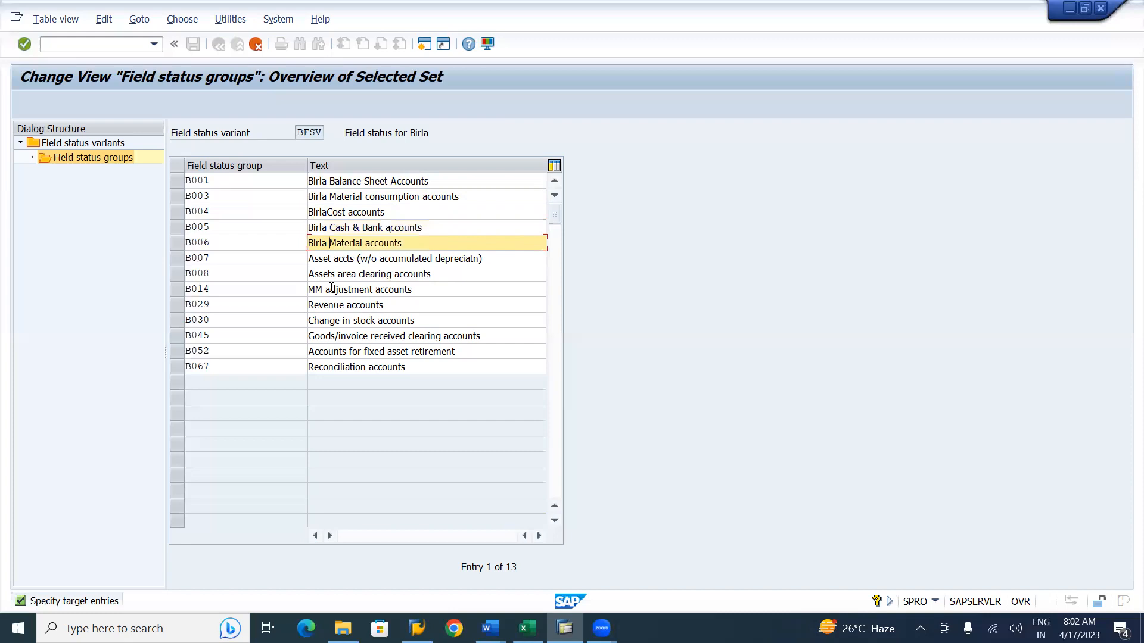
{"action": "left_click", "coordinate": [498, 264]}
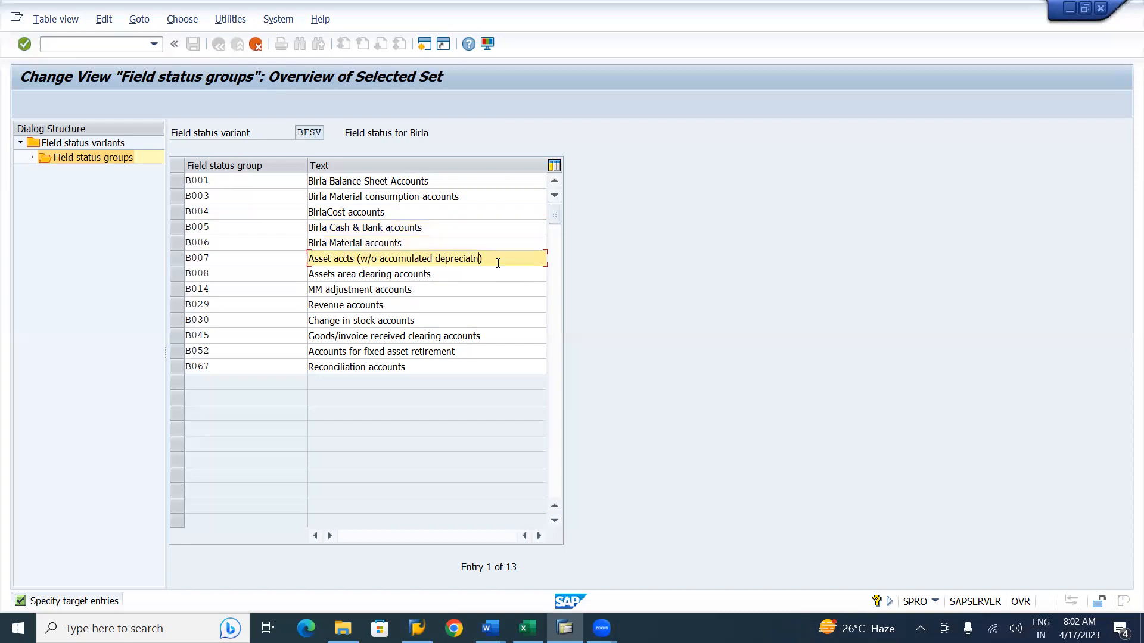
{"action": "key", "text": "shift+Left"}
{"action": "key", "text": "shift+Left"}
{"action": "key", "text": "shift+Left"}
{"action": "key", "text": "shift+Left"}
{"action": "key", "text": "shift+Left"}
{"action": "key", "text": "shift+Left"}
{"action": "key", "text": "shift+Left"}
{"action": "key", "text": "shift+Left"}
{"action": "key", "text": "shift+Left"}
{"action": "key", "text": "shift+Left"}
{"action": "key", "text": "shift+Left"}
{"action": "key", "text": "shift+Left"}
{"action": "key", "text": "shift+Left"}
{"action": "key", "text": "shift+Left"}
{"action": "key", "text": "shift+Left"}
{"action": "key", "text": "shift+Left"}
{"action": "key", "text": "shift+Left"}
{"action": "key", "text": "shift+Left"}
{"action": "key", "text": "shift+Left"}
{"action": "key", "text": "shift+Left"}
{"action": "key", "text": "shift+Left"}
{"action": "key", "text": "shift+Left"}
{"action": "key", "text": "shift+Left"}
{"action": "key", "text": "shift+Left"}
{"action": "key", "text": "shift+Left"}
{"action": "key", "text": "shift+Left"}
{"action": "key", "text": "shift+Left"}
{"action": "key", "text": "shift+Left"}
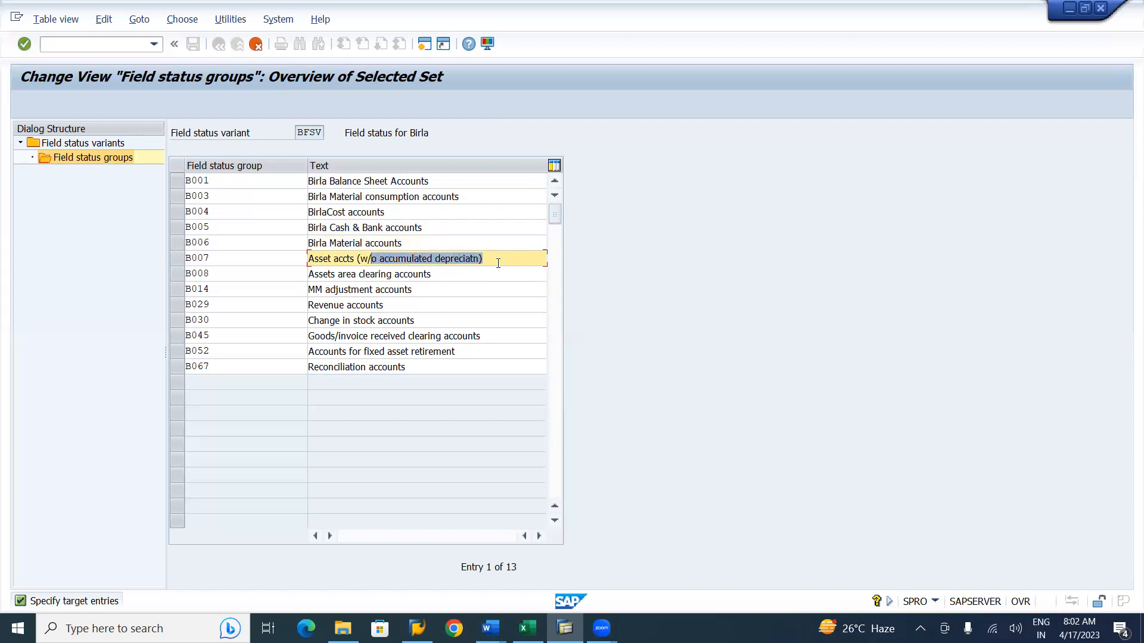
{"action": "key", "text": "BackSpace"}
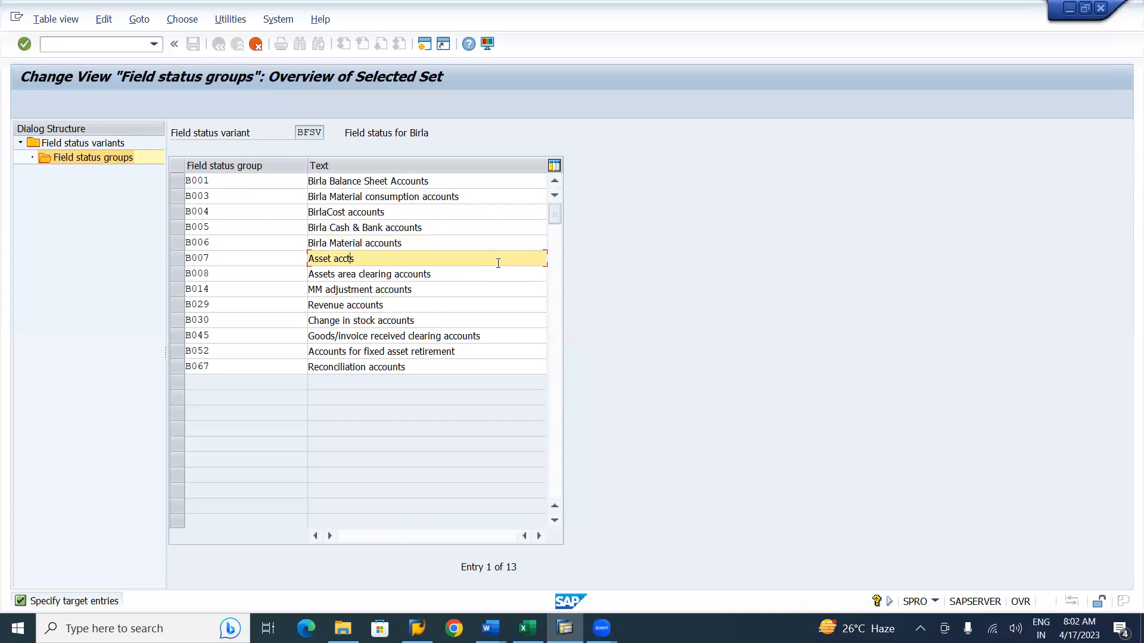
{"action": "key", "text": "Left"}
{"action": "key", "text": "Left"}
{"action": "key", "text": "Left"}
{"action": "key", "text": "Left"}
{"action": "key", "text": "Left"}
{"action": "type", "text": "Birla"}
Change the B008 group's text to Birla Assets clearing accounts.
{"action": "left_click", "coordinate": [311, 272]}
{"action": "type", "text": "Bi"}
{"action": "type", "text": "a"}
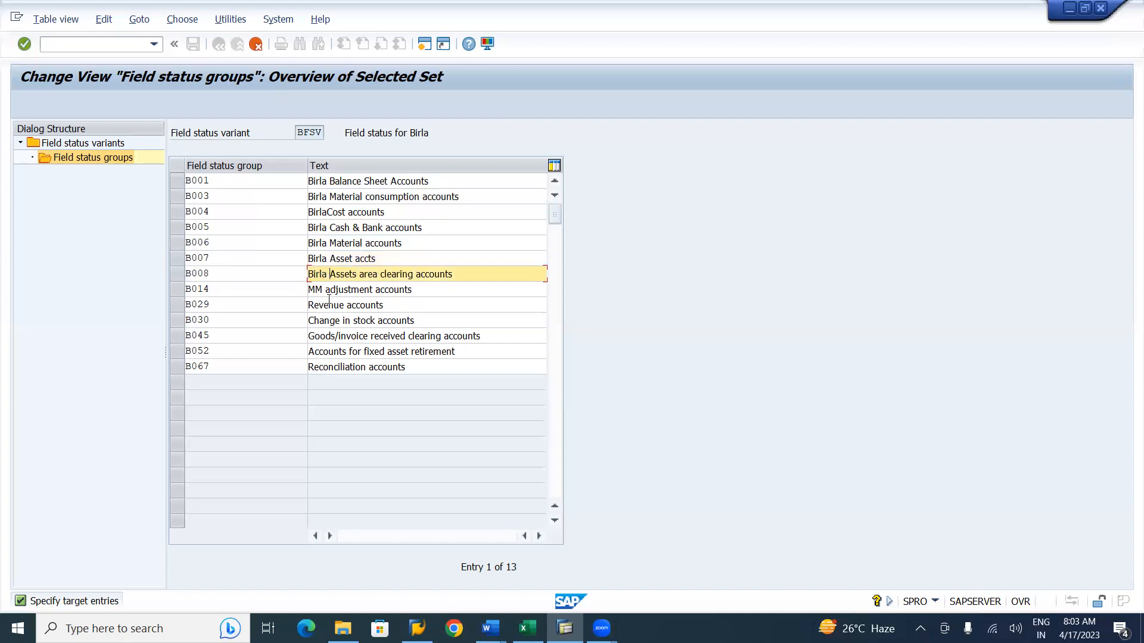
{"action": "key", "text": "Right"}
{"action": "key", "text": "Delete"}
{"action": "key", "text": "Delete"}
{"action": "key", "text": "Delete"}
{"action": "key", "text": "Delete"}
{"action": "key", "text": "Delete"}
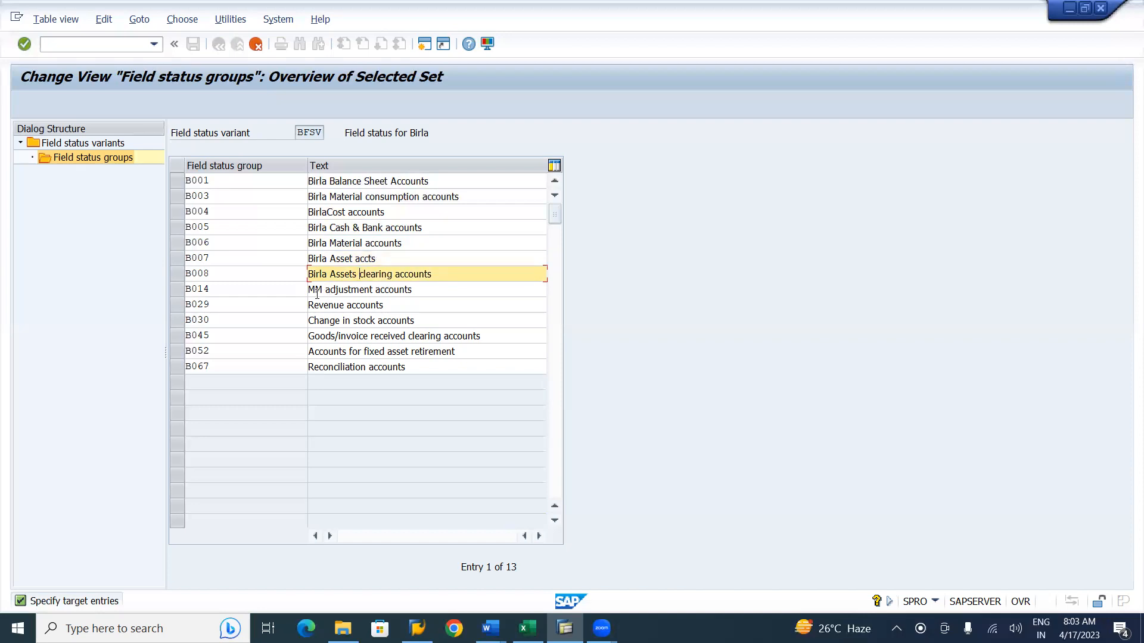
Prefix the texts of B014, B029 and B030 with Birla.
{"action": "left_click", "coordinate": [311, 290]}
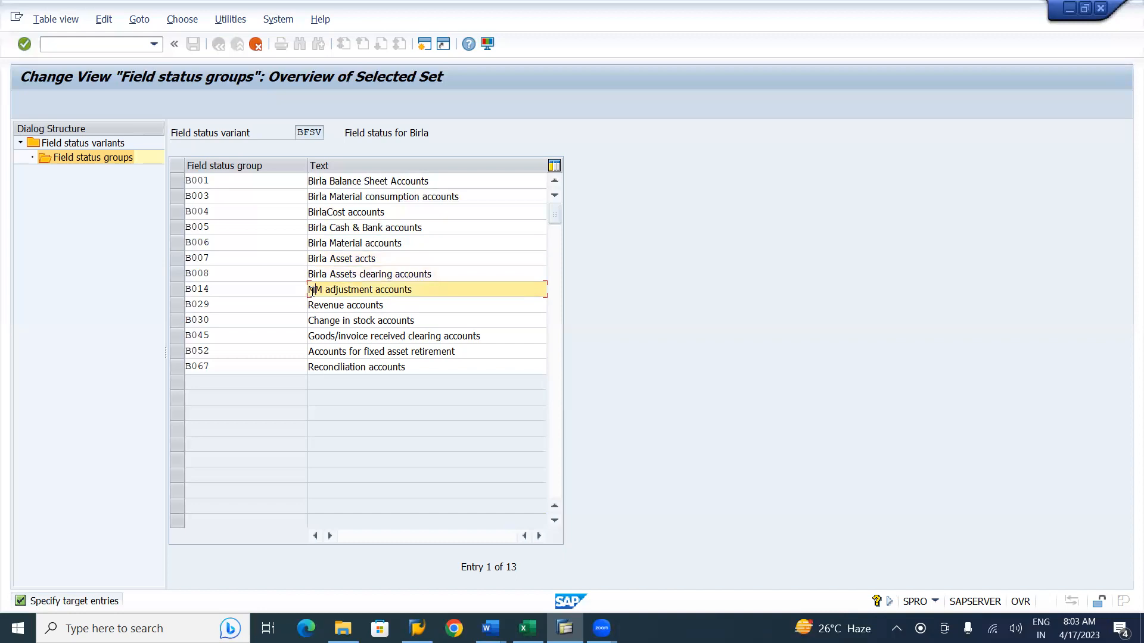
{"action": "type", "text": "Birla"}
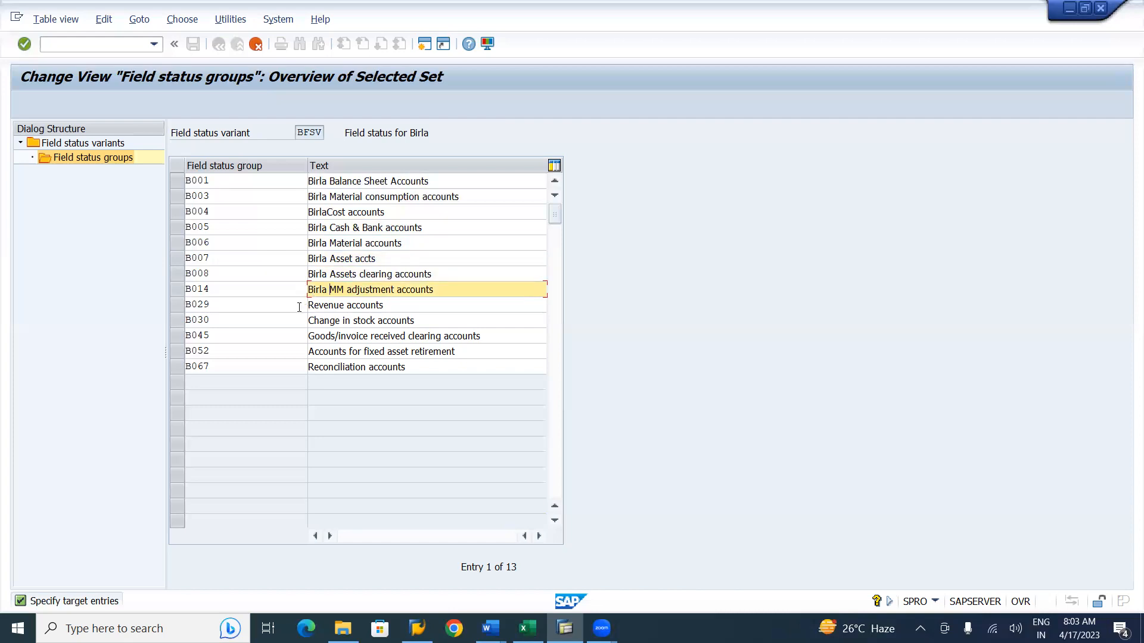
{"action": "key", "text": "Down"}
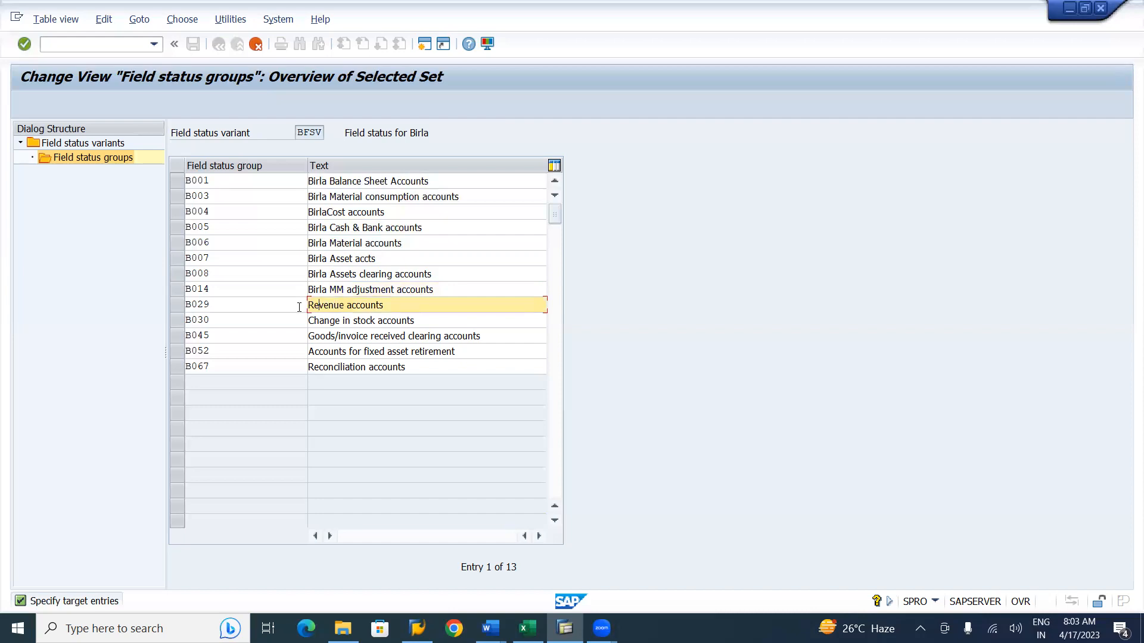
{"action": "type", "text": "Birla"}
{"action": "key", "text": "Up"}
{"action": "key", "text": "Down"}
{"action": "key", "text": "Down"}
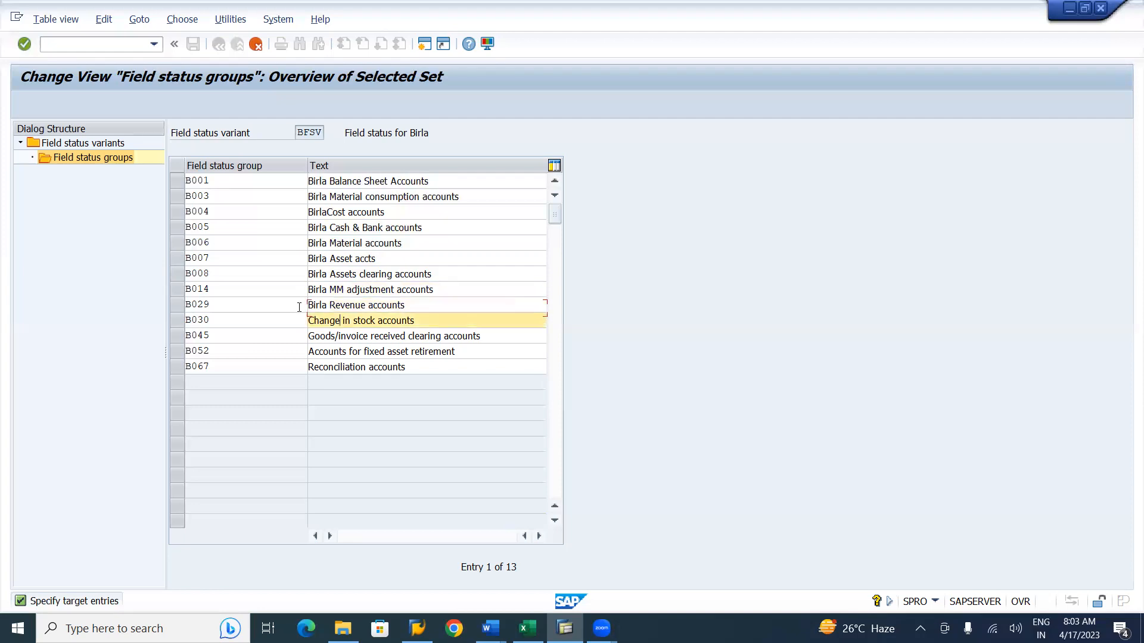
{"action": "type", "text": "Birla"}
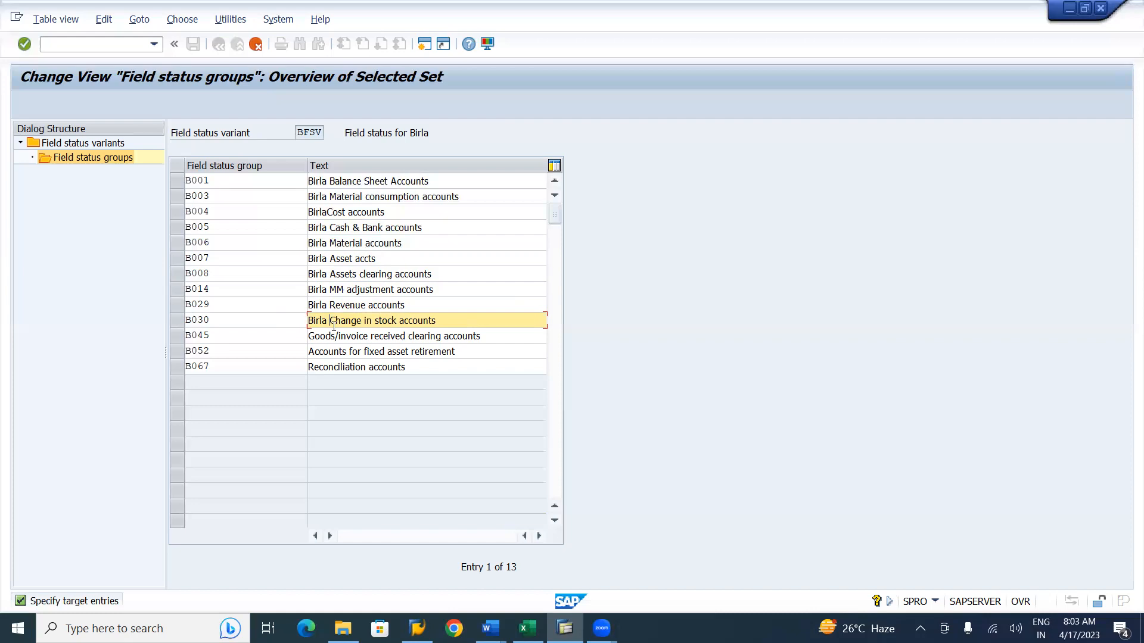
Change the B045 group's text to Birla Goods/invoice clearing accounts.
{"action": "left_click", "coordinate": [312, 338]}
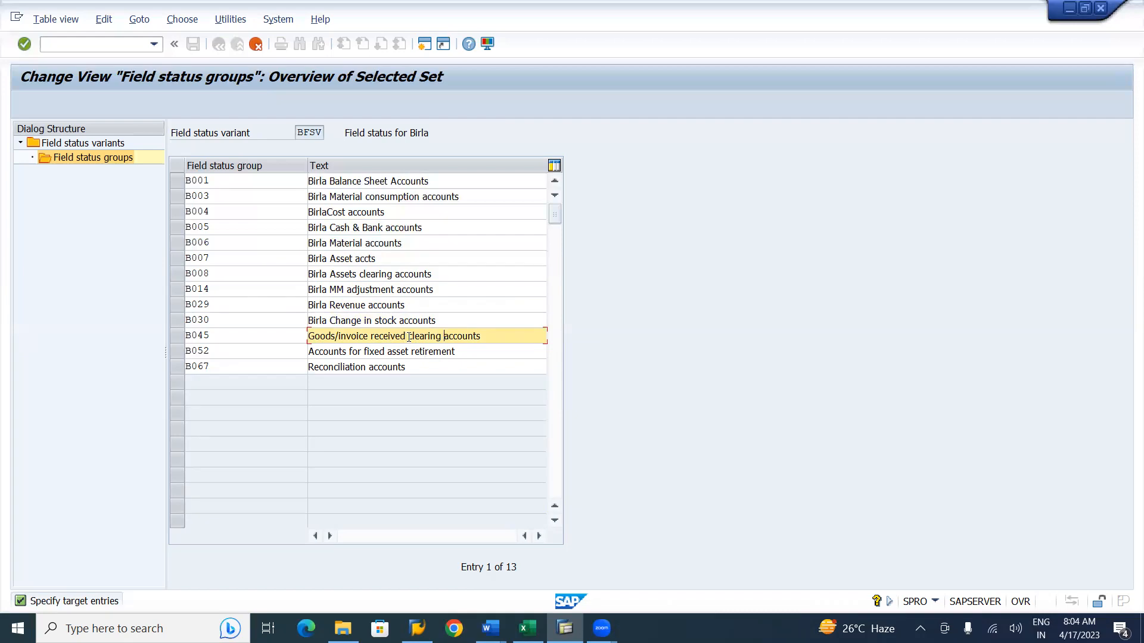
{"action": "key", "text": "BackSpace"}
{"action": "key", "text": "BackSpace"}
{"action": "key", "text": "BackSpace"}
{"action": "key", "text": "BackSpace"}
{"action": "key", "text": "BackSpace"}
{"action": "key", "text": "BackSpace"}
{"action": "key", "text": "BackSpace"}
{"action": "key", "text": "BackSpace"}
{"action": "left_click", "coordinate": [309, 336]}
{"action": "type", "text": "Birla"}
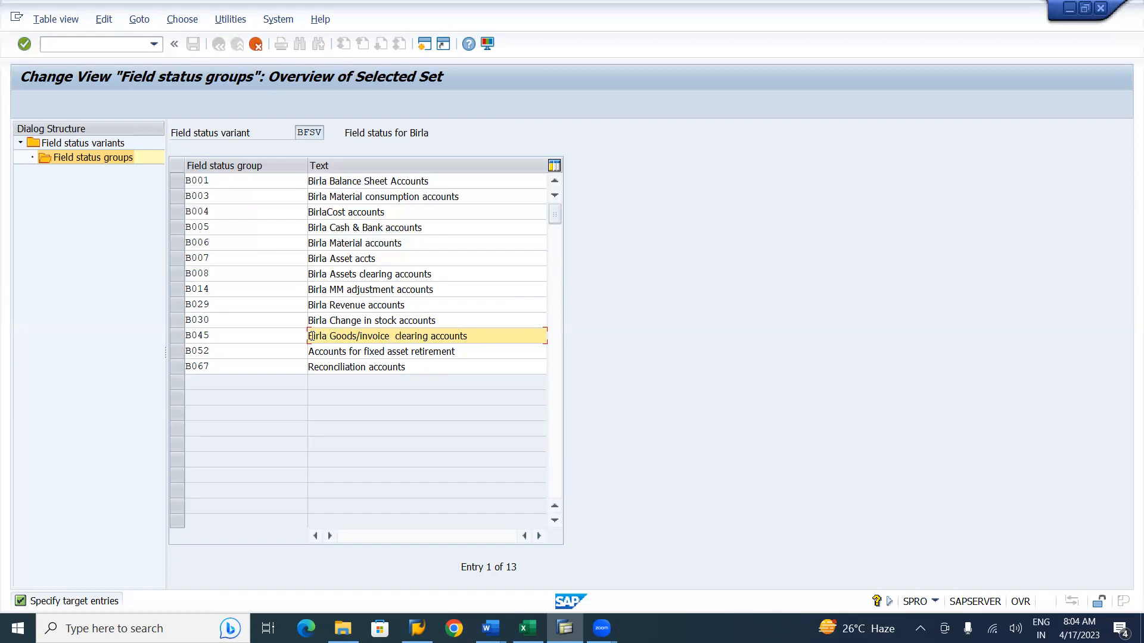
{"action": "key", "text": "BackSpace"}
Change the B052 group's text to Birla Fixed asset retirement.
{"action": "left_click", "coordinate": [362, 352]}
{"action": "key", "text": "BackSpace"}
{"action": "key", "text": "BackSpace"}
{"action": "key", "text": "BackSpace"}
{"action": "key", "text": "BackSpace"}
{"action": "key", "text": "BackSpace"}
{"action": "key", "text": "BackSpace"}
{"action": "key", "text": "BackSpace"}
{"action": "key", "text": "BackSpace"}
{"action": "key", "text": "BackSpace"}
{"action": "key", "text": "BackSpace"}
{"action": "key", "text": "BackSpace"}
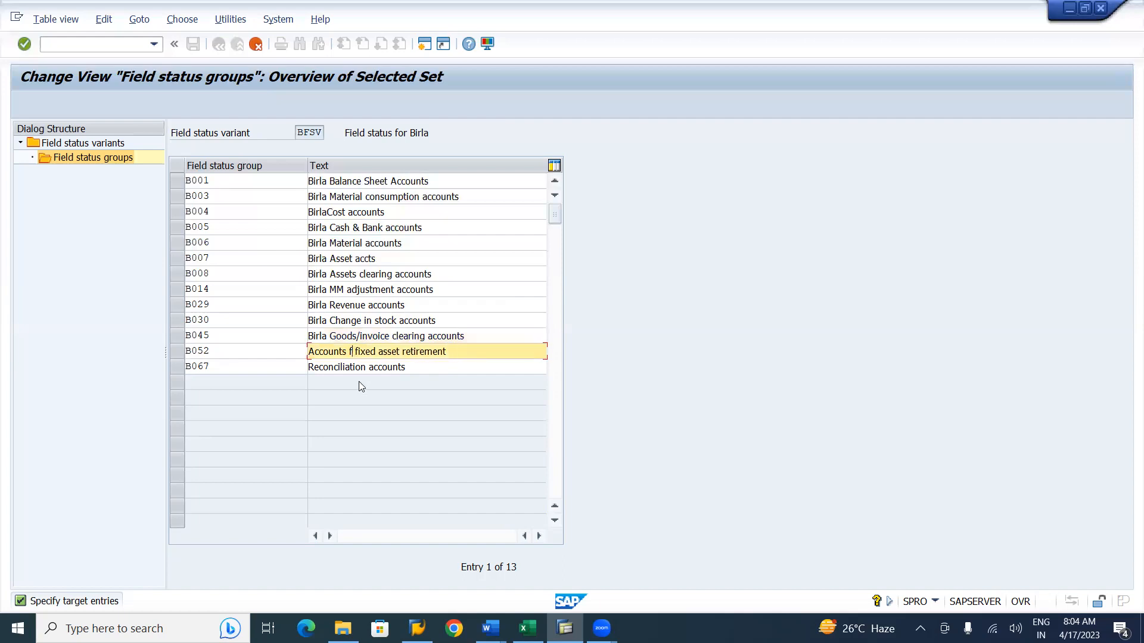
{"action": "key", "text": "BackSpace"}
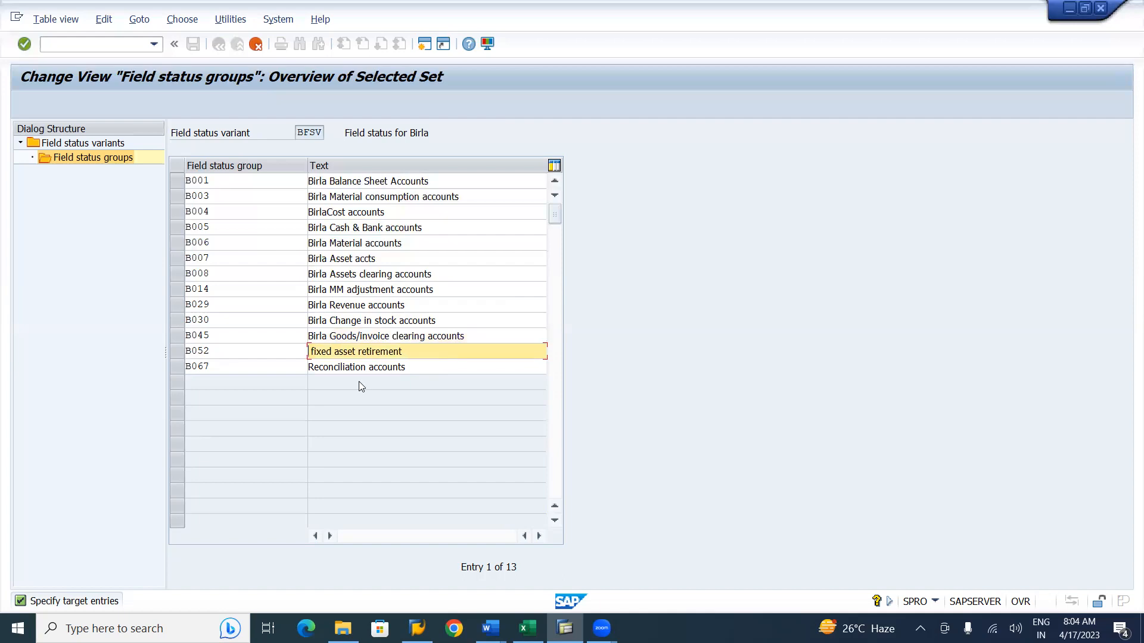
{"action": "type", "text": "Birla"}
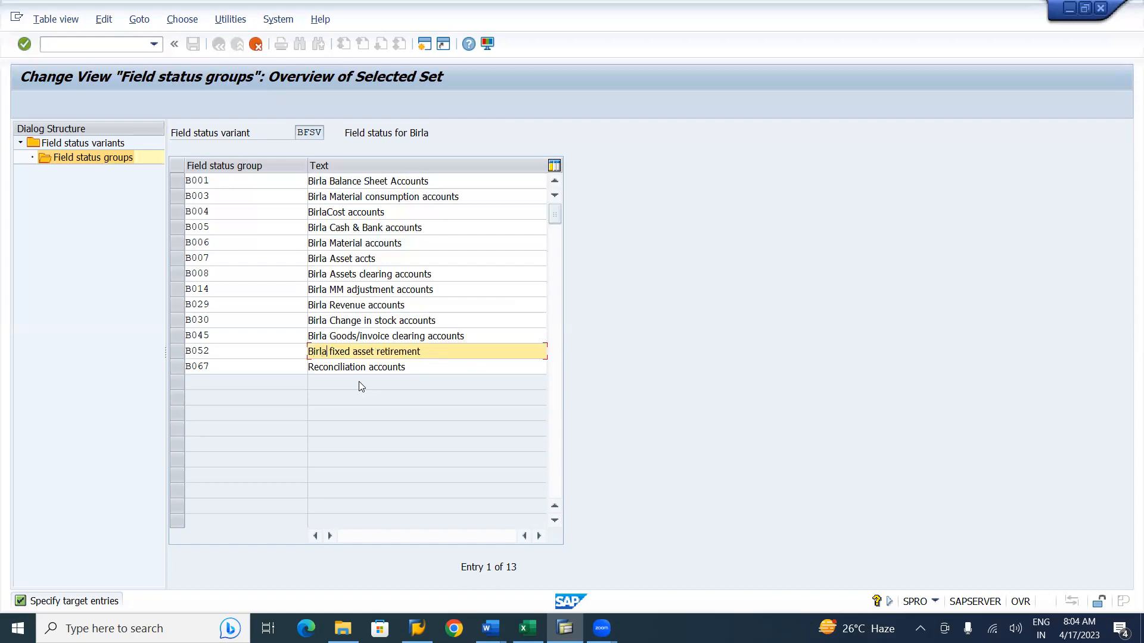
{"action": "key", "text": "Right"}
{"action": "key", "text": "Delete"}
{"action": "type", "text": "F"}
Change the B067 group's text to Birla Reconciliation accounts.
{"action": "left_click", "coordinate": [312, 366]}
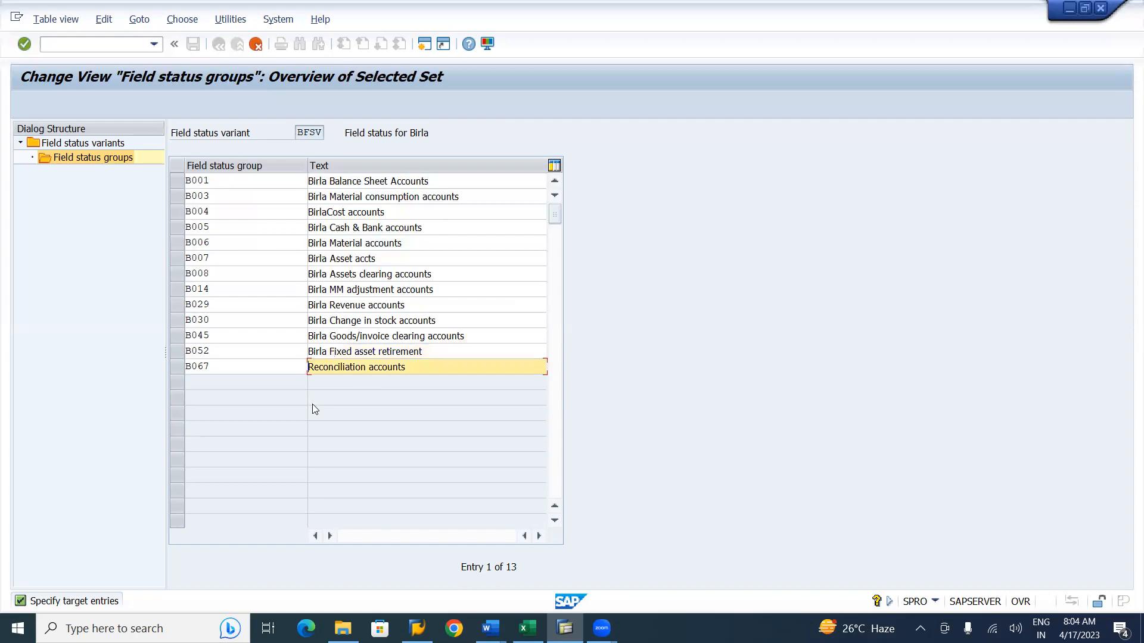
{"action": "type", "text": "Birla"}
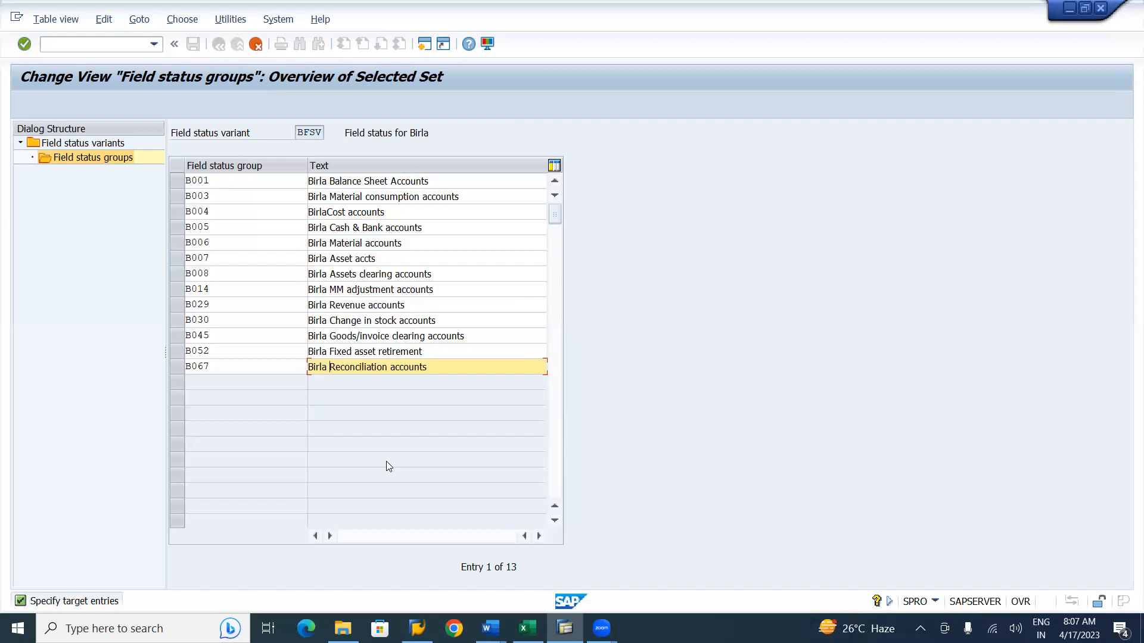
Switch to the Word notes and type an arrow after the G001 entry.
{"action": "key", "text": "alt+Tab"}
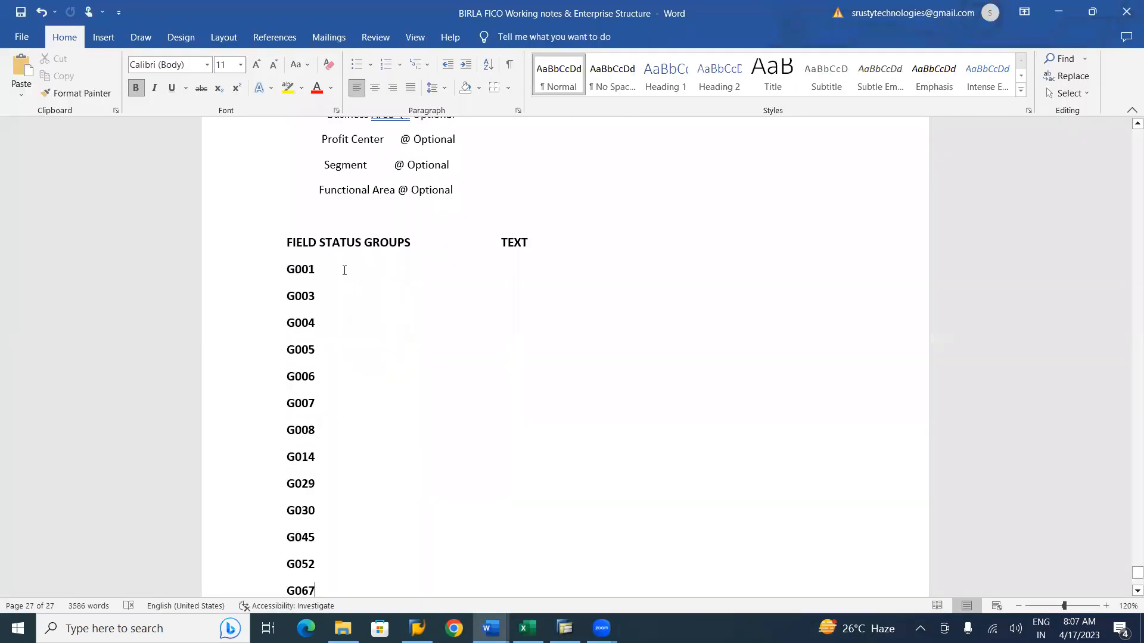
{"action": "key", "text": "Tab"}
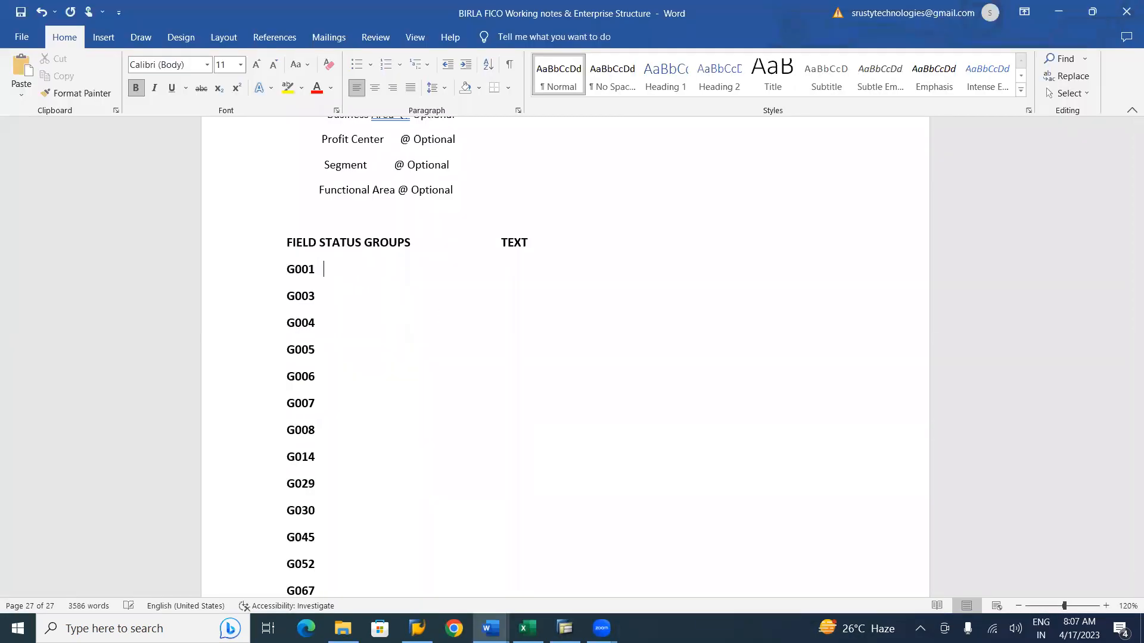
{"action": "type", "text": "--> B001"}
{"action": "key", "text": "BackSpace"}
{"action": "key", "text": "BackSpace"}
{"action": "key", "text": "BackSpace"}
{"action": "key", "text": "BackSpace"}
Switch back to SAP and copy the whole block of B field status groups with their texts.
{"action": "key", "text": "alt+Tab"}
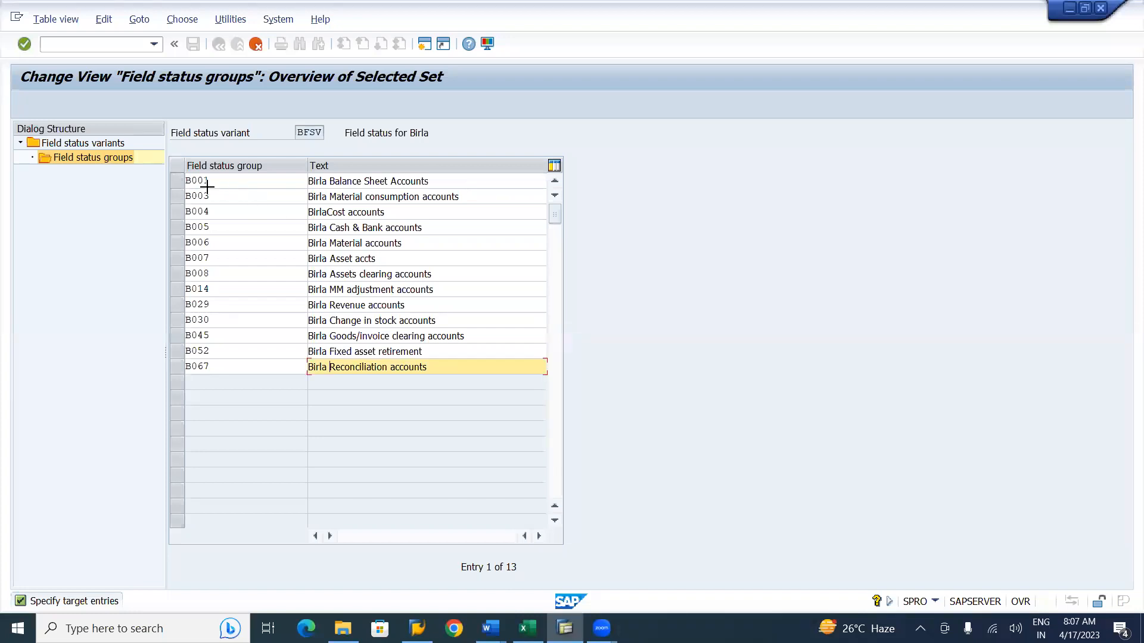
{"action": "key", "text": "ctrl+y"}
{"action": "left_click_drag", "start_coordinate": [185, 174], "coordinate": [394, 370]}
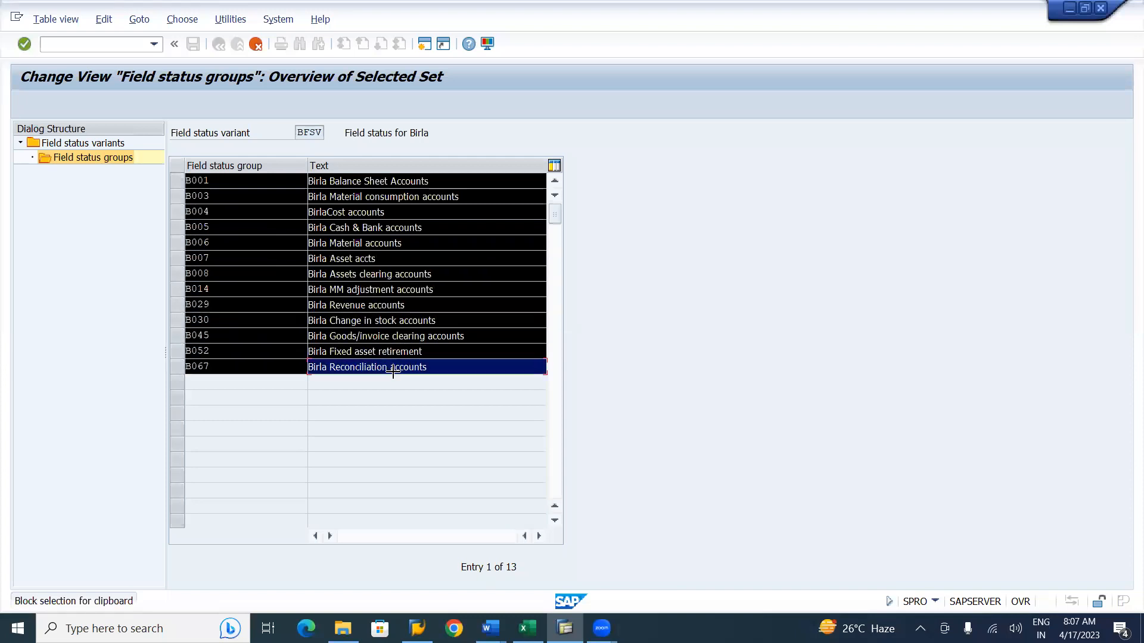
{"action": "key", "text": "ctrl+c"}
Paste the copied groups into the Word notes and delete the leftover G001 and arrow before B001.
{"action": "key", "text": "alt+Tab"}
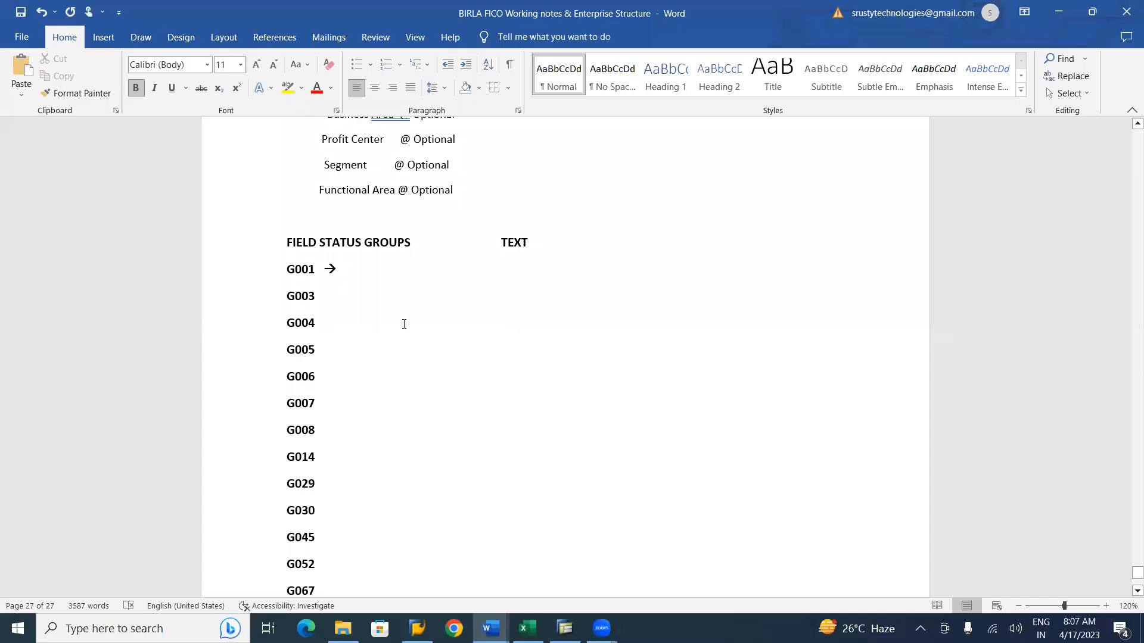
{"action": "key", "text": "ctrl+v"}
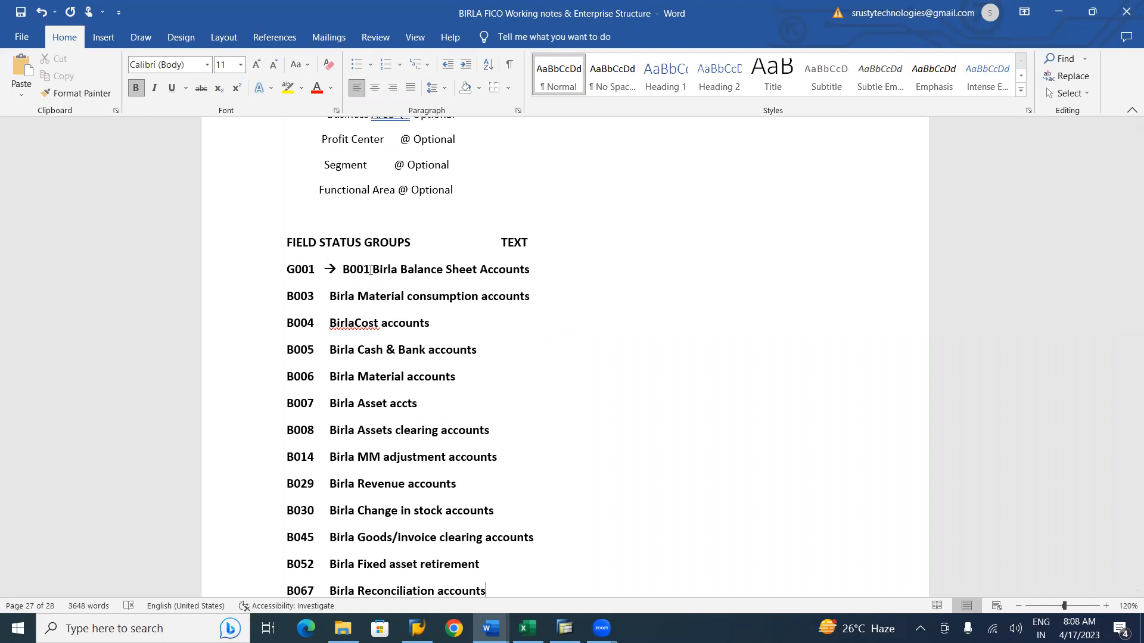
{"action": "left_click", "coordinate": [338, 270]}
{"action": "key", "text": "BackSpace"}
{"action": "key", "text": "BackSpace"}
{"action": "key", "text": "BackSpace"}
{"action": "key", "text": "BackSpace"}
{"action": "key", "text": "BackSpace"}
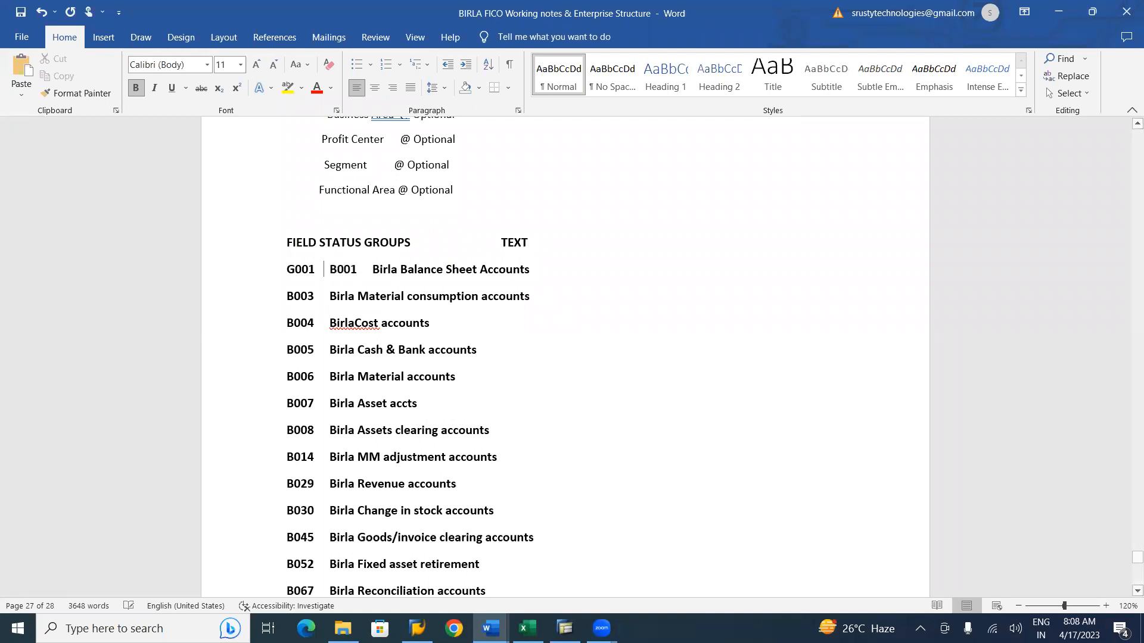
{"action": "key", "text": "BackSpace"}
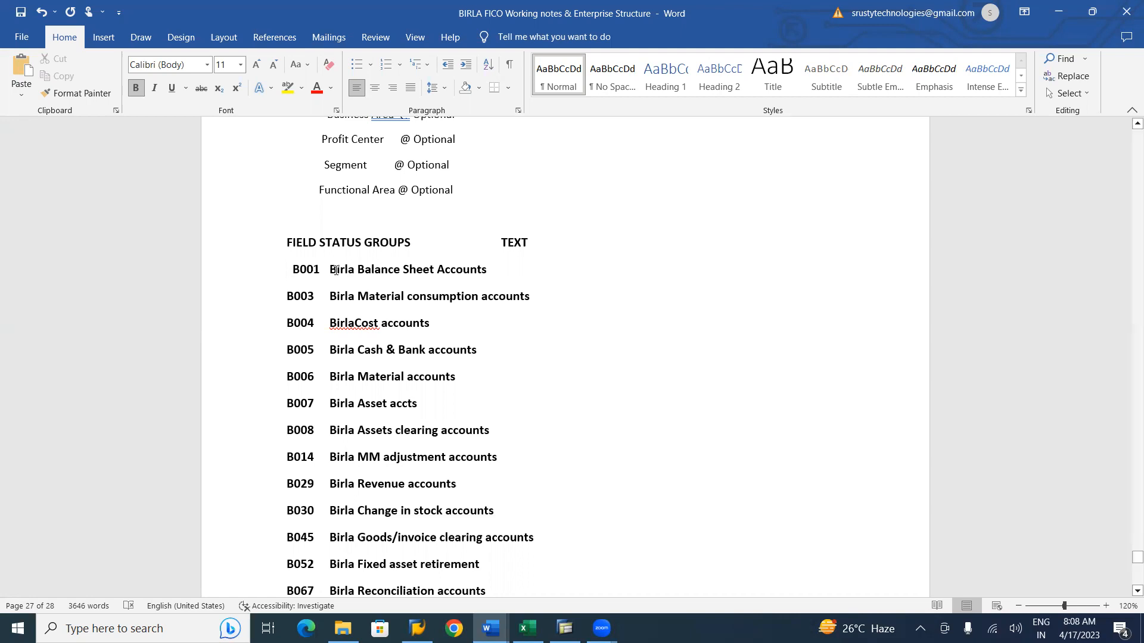
{"action": "key", "text": "Delete"}
Indent each group's text with tabs so all texts line up under the TEXT heading.
{"action": "left_click", "coordinate": [331, 268]}
{"action": "key", "text": "Tab"}
{"action": "key", "text": "Tab"}
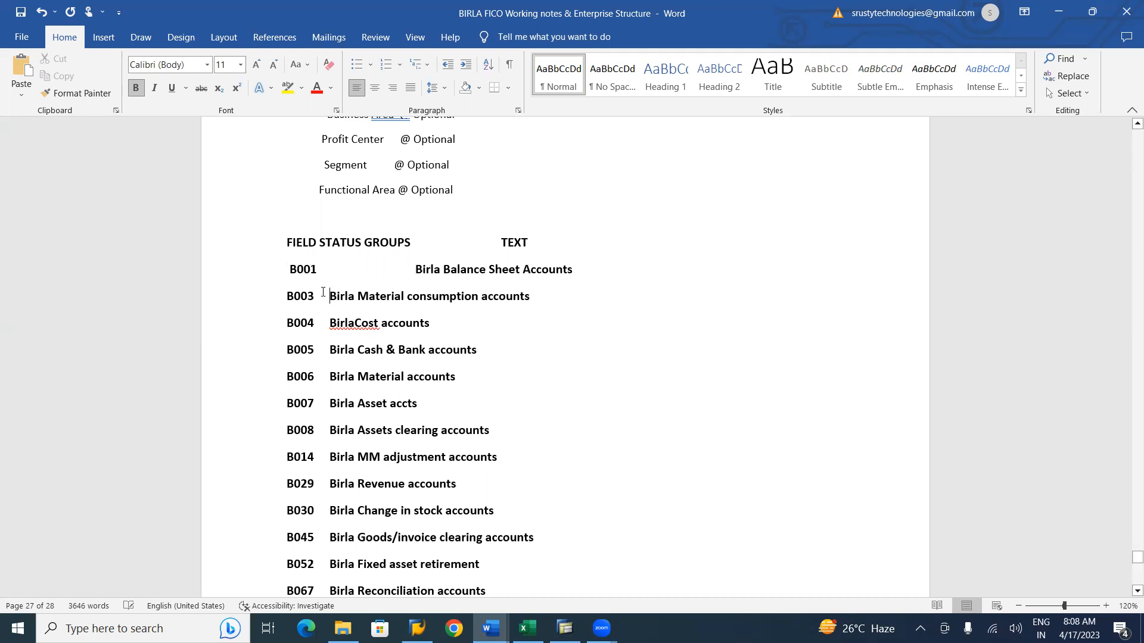
{"action": "key", "text": "Tab"}
{"action": "key", "text": "Tab"}
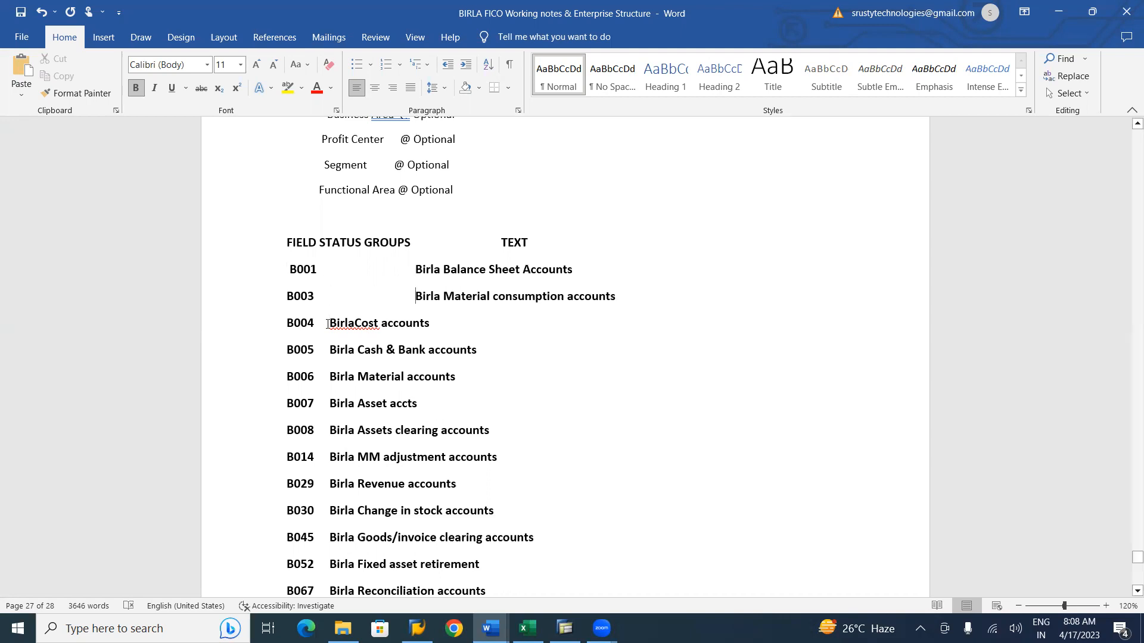
{"action": "key", "text": "Tab"}
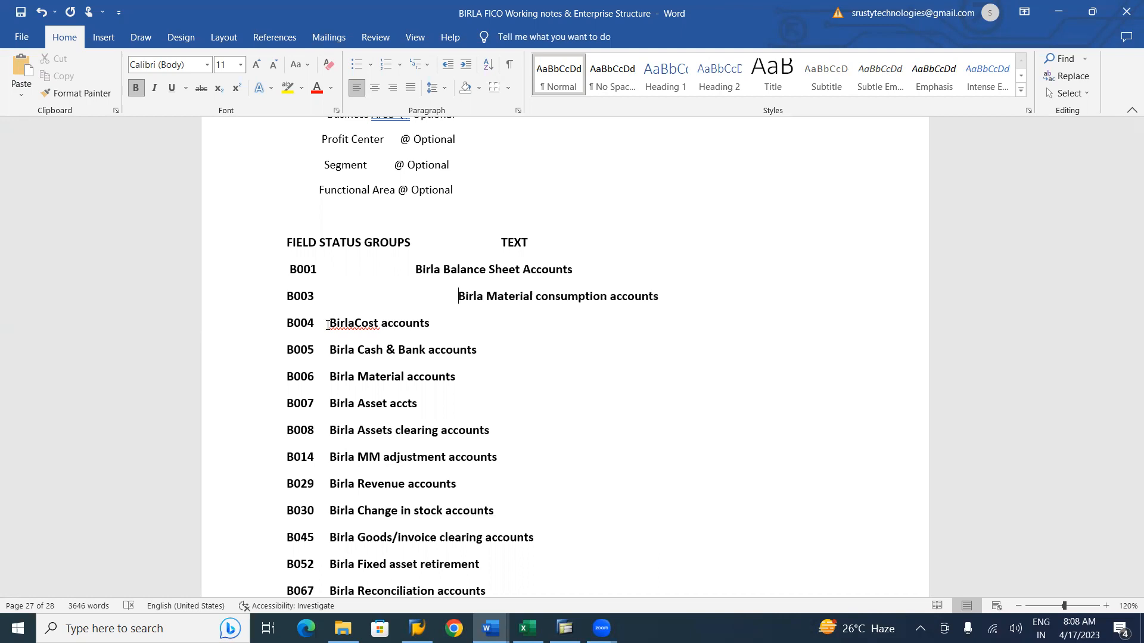
{"action": "key", "text": "ctrl+z"}
{"action": "key", "text": "Tab"}
{"action": "key", "text": "Tab"}
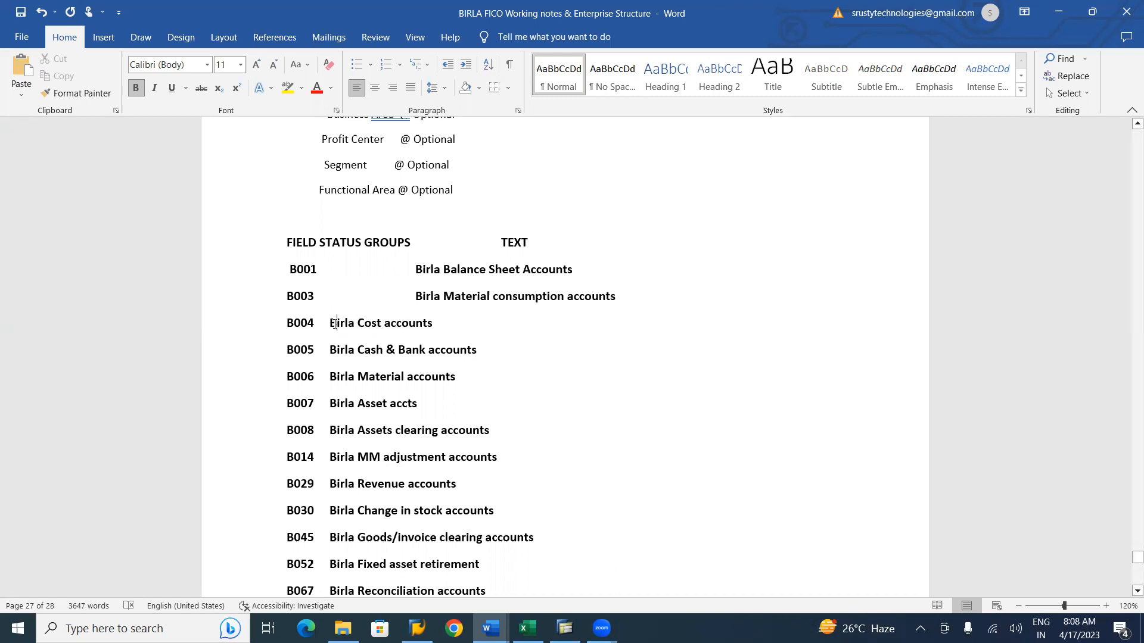
{"action": "key", "text": "Tab"}
{"action": "key", "text": "Tab"}
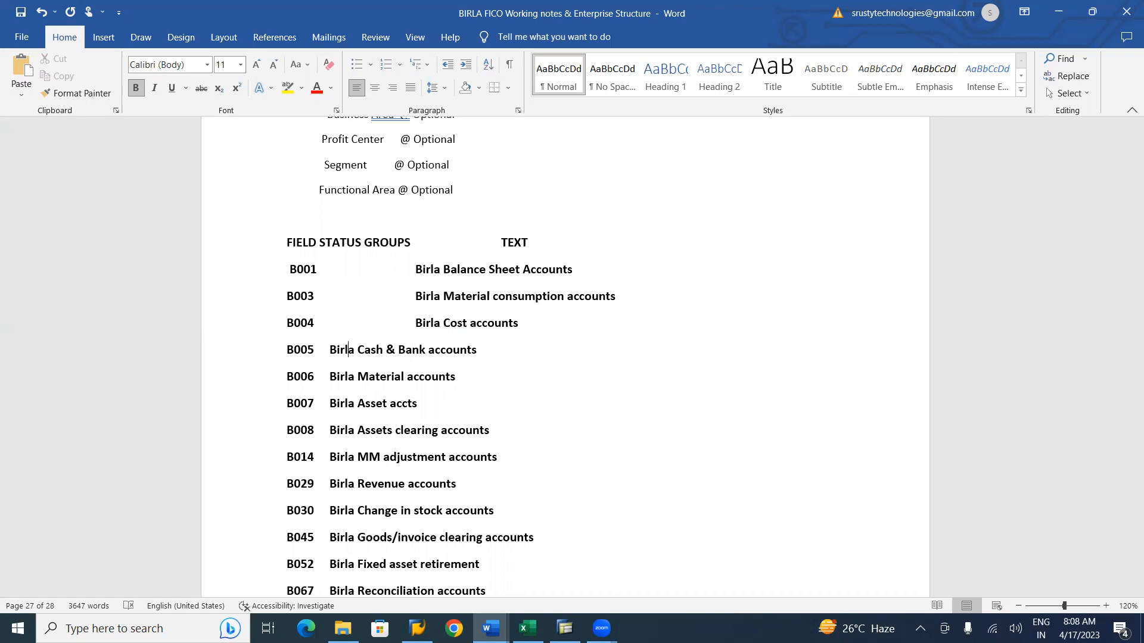
{"action": "key", "text": "Tab"}
{"action": "key", "text": "Tab"}
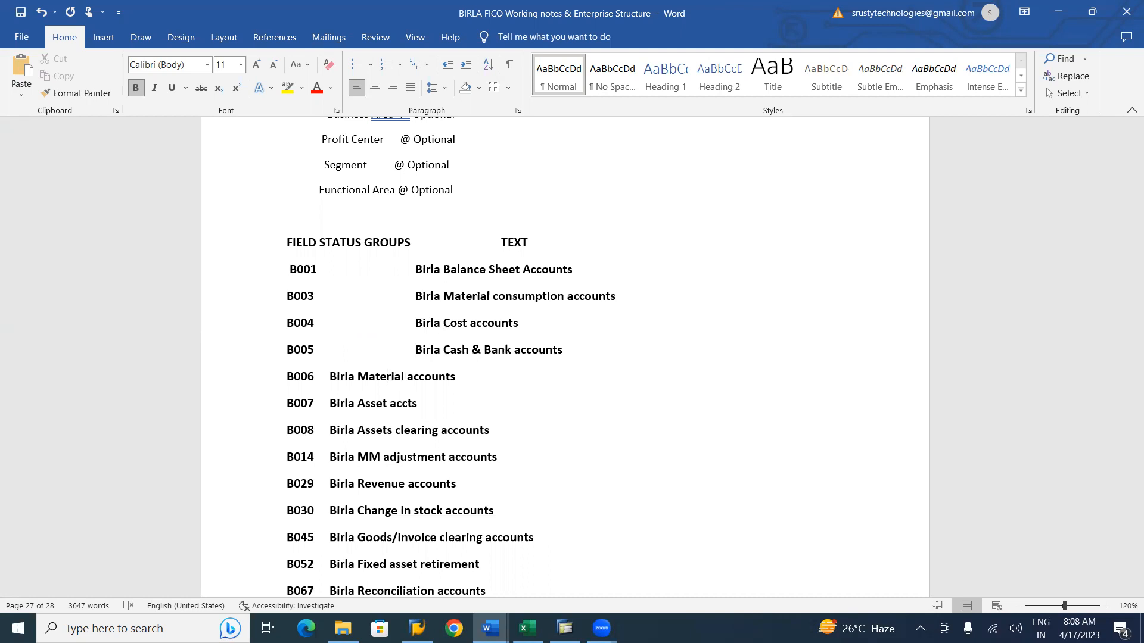
{"action": "key", "text": "Tab"}
{"action": "key", "text": "Tab"}
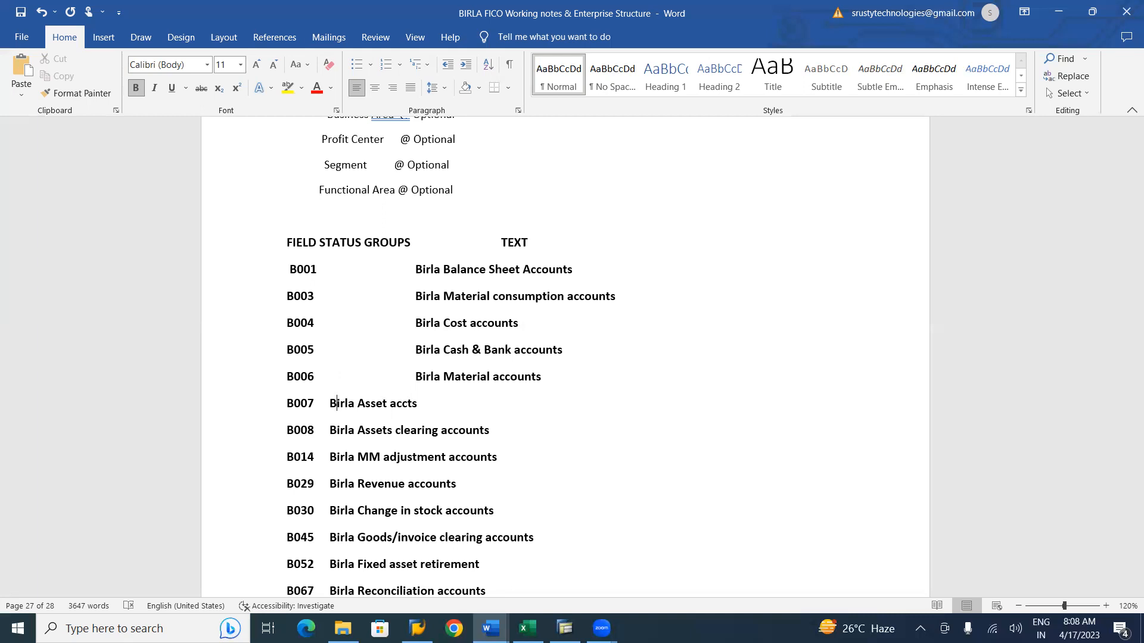
{"action": "key", "text": "Tab"}
{"action": "key", "text": "Tab"}
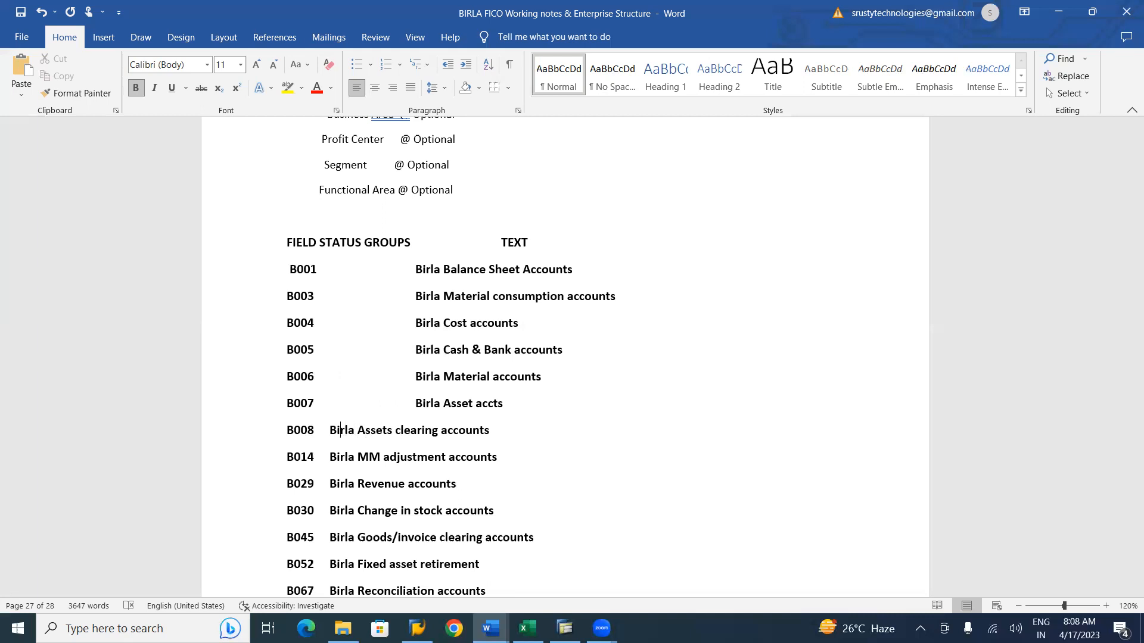
{"action": "key", "text": "Tab"}
{"action": "key", "text": "Tab"}
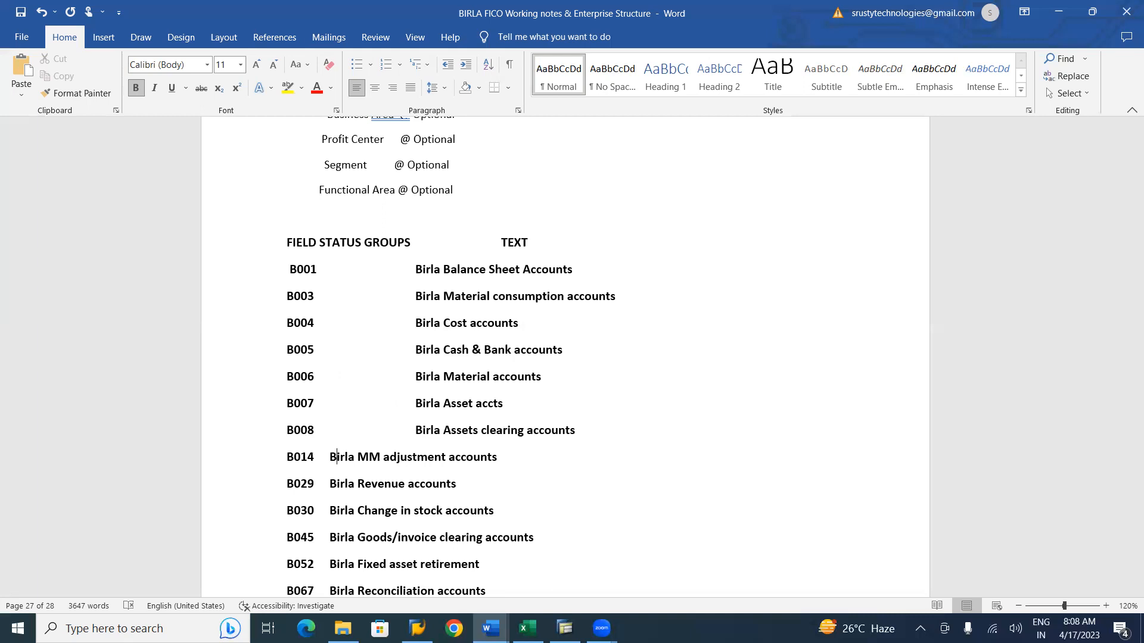
{"action": "key", "text": "Tab"}
{"action": "key", "text": "Tab"}
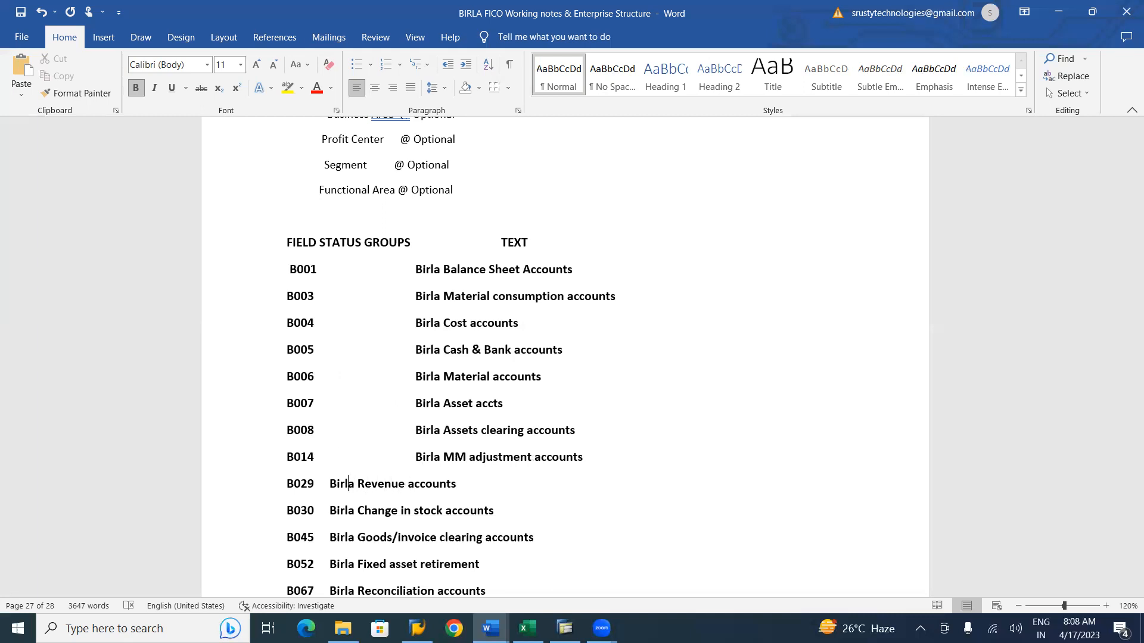
{"action": "key", "text": "Tab"}
{"action": "key", "text": "Tab"}
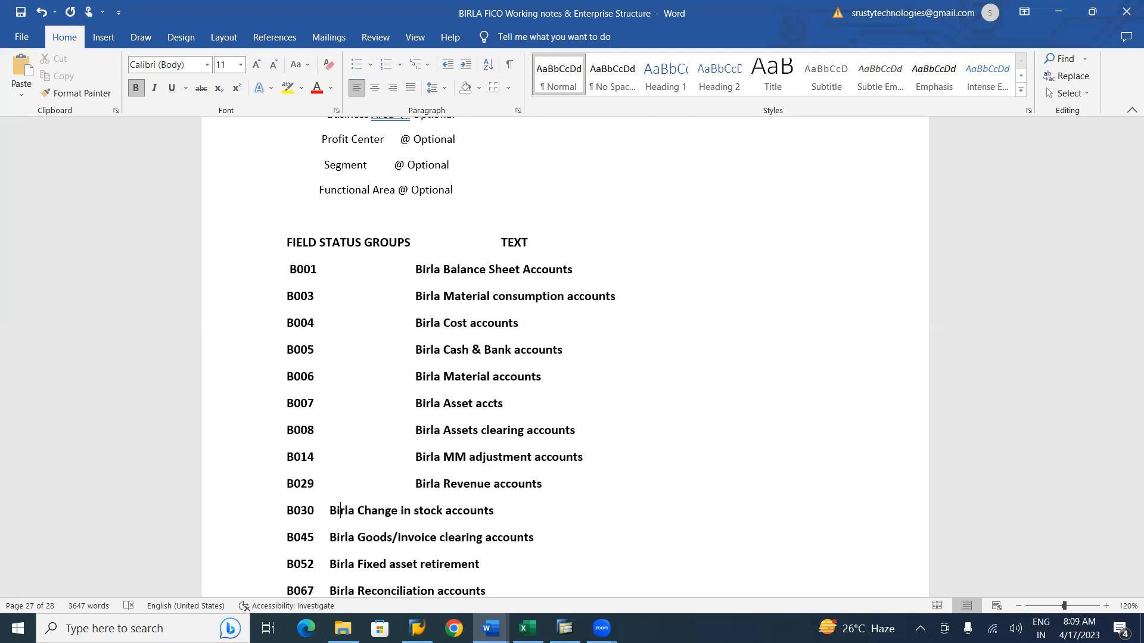
{"action": "key", "text": "Tab"}
{"action": "key", "text": "Tab"}
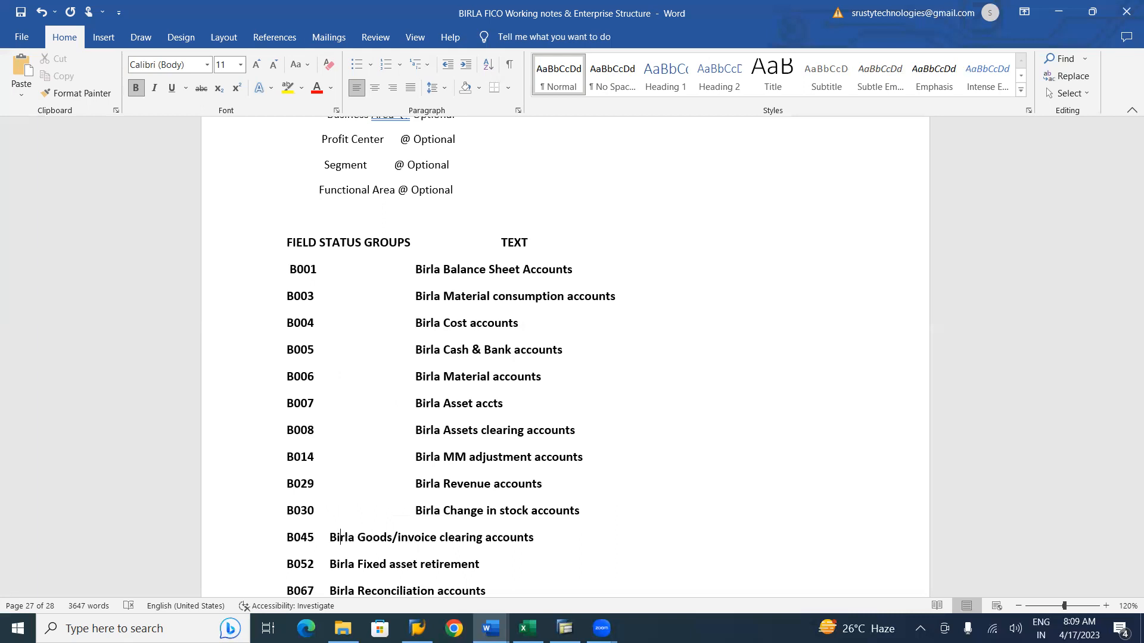
{"action": "left_click", "coordinate": [331, 537]}
{"action": "key", "text": "Tab"}
{"action": "key", "text": "Tab"}
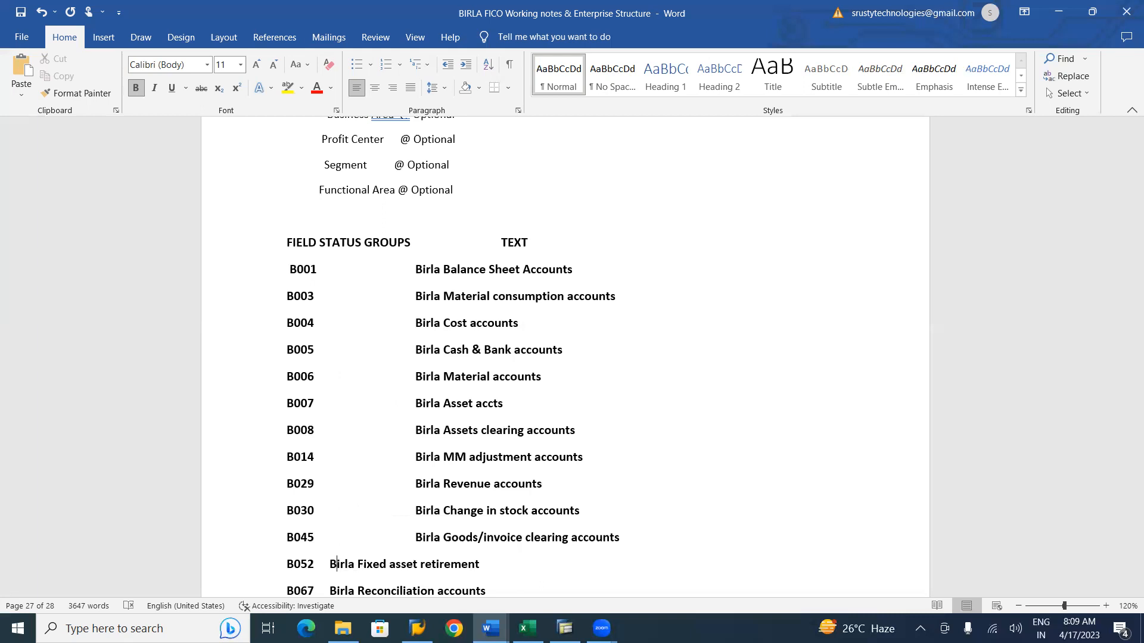
{"action": "key", "text": "Tab"}
{"action": "key", "text": "Tab"}
{"action": "left_click", "coordinate": [404, 591]}
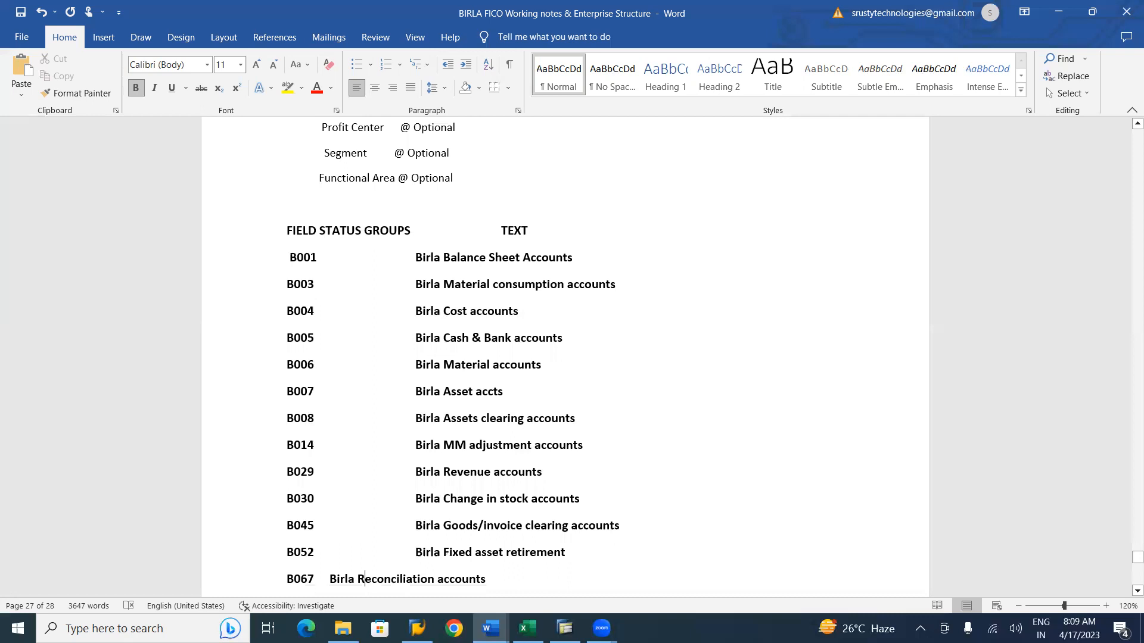
{"action": "left_click", "coordinate": [330, 579]}
{"action": "key", "text": "Tab"}
{"action": "key", "text": "Tab"}
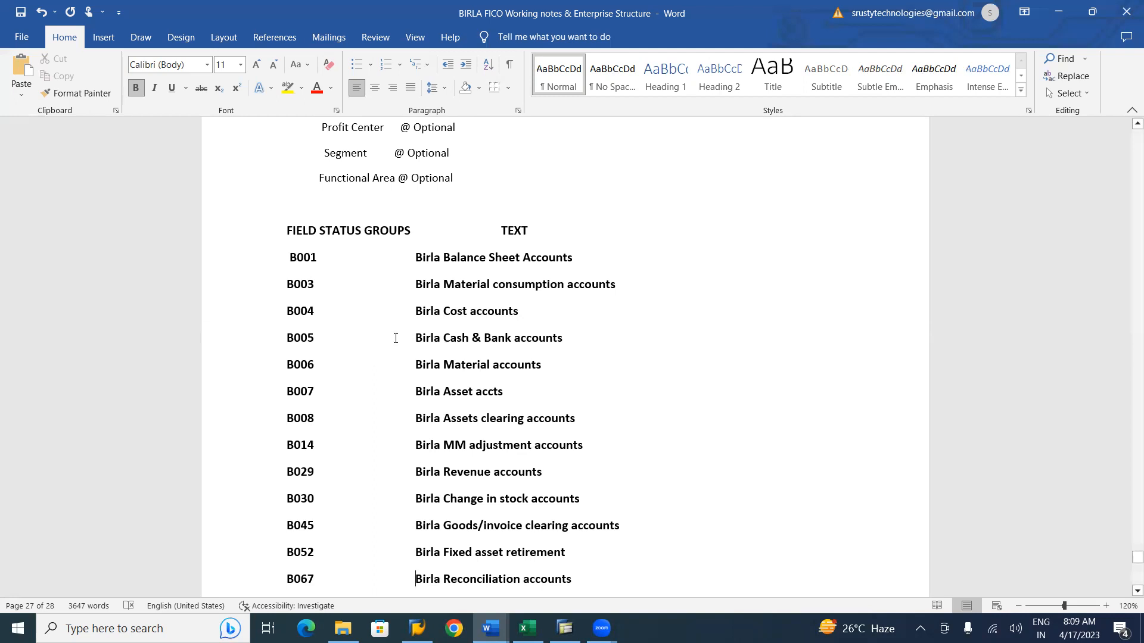
Switch back to SAP, confirm the copied field status group entries and go back to the added entries overview.
{"action": "key", "text": "alt+Tab"}
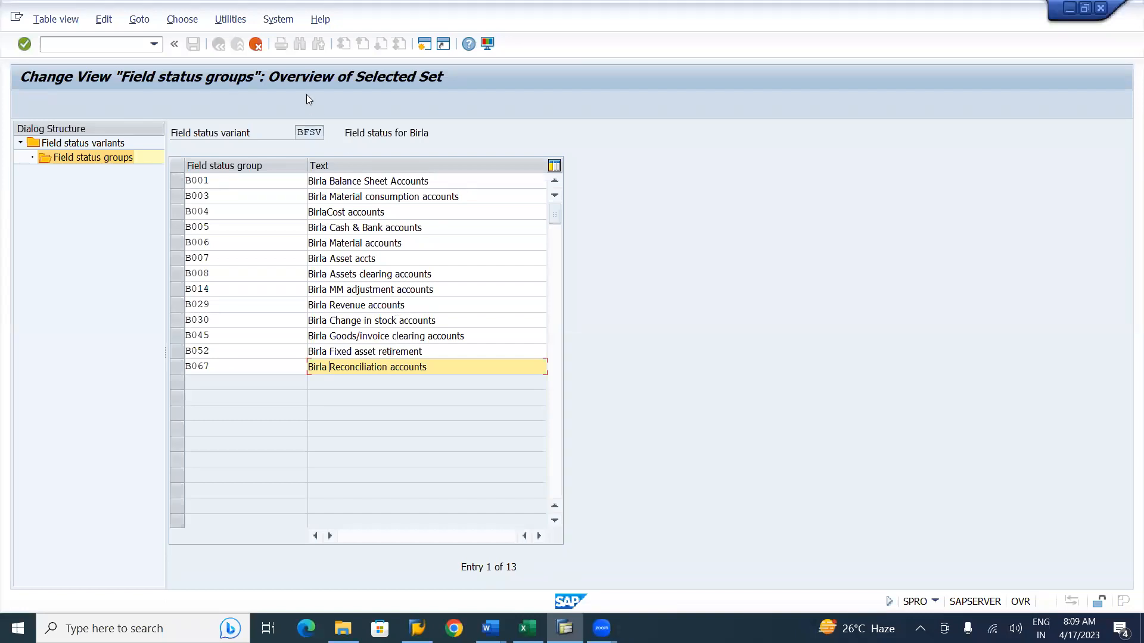
{"action": "key", "text": "Return"}
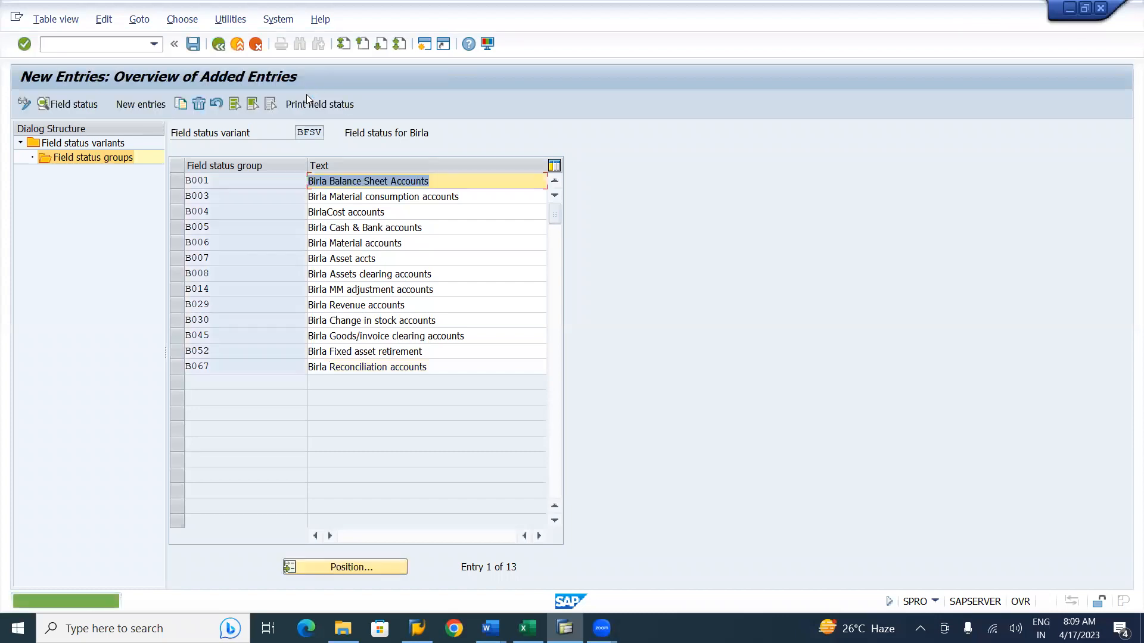
{"action": "left_click", "coordinate": [219, 44]}
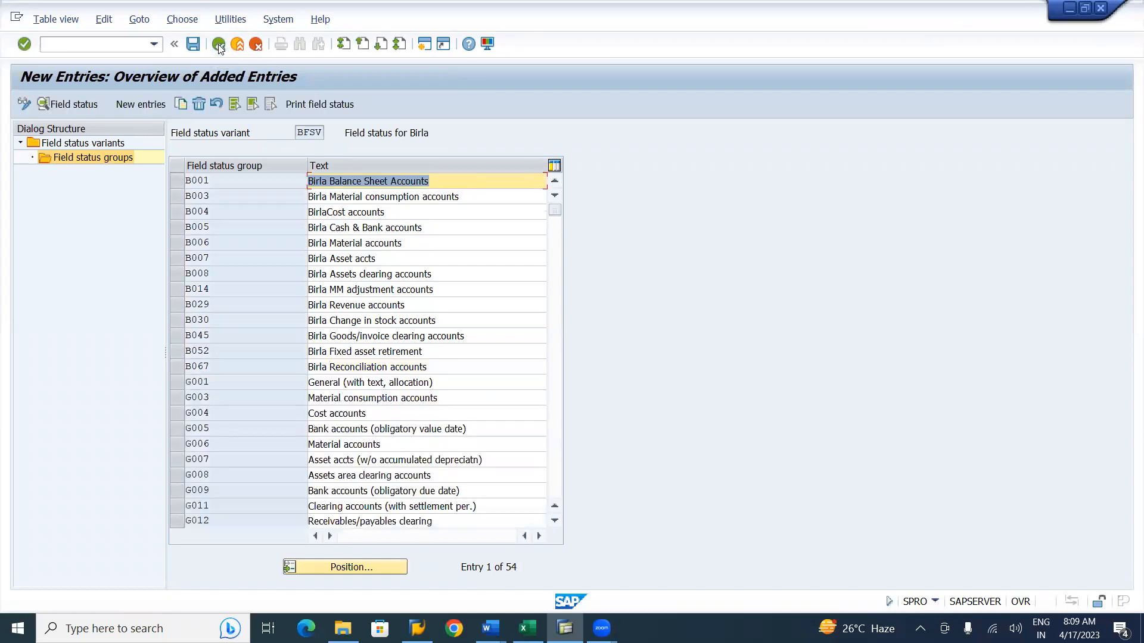
Select all entries except the 13 B groups and delete the original G field status groups.
{"action": "left_click", "coordinate": [235, 105]}
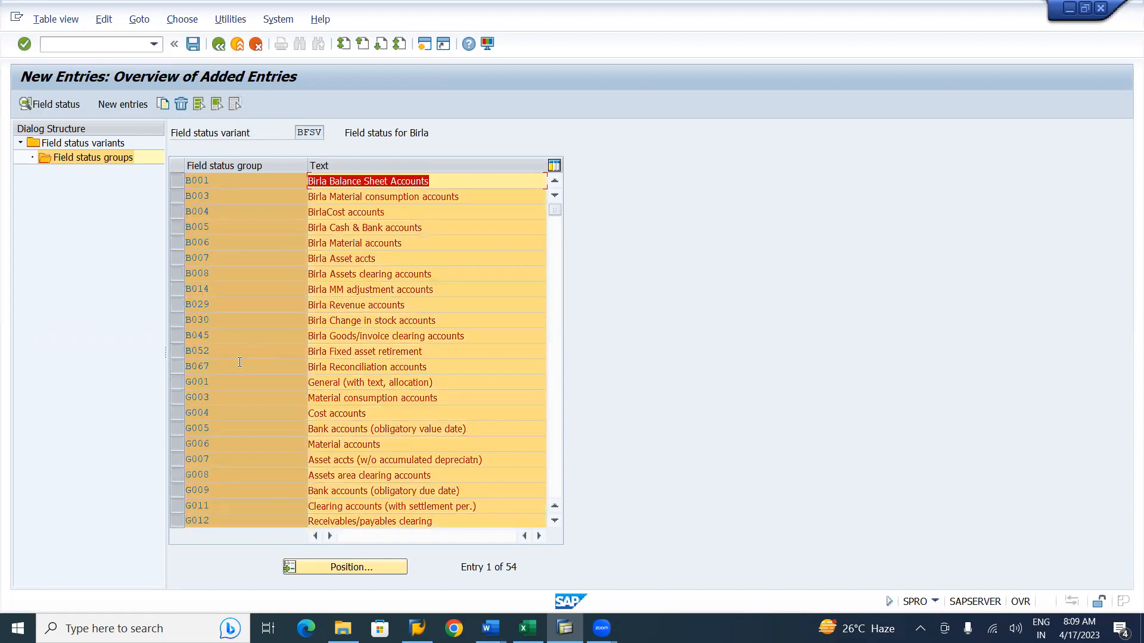
{"action": "left_click", "coordinate": [172, 366]}
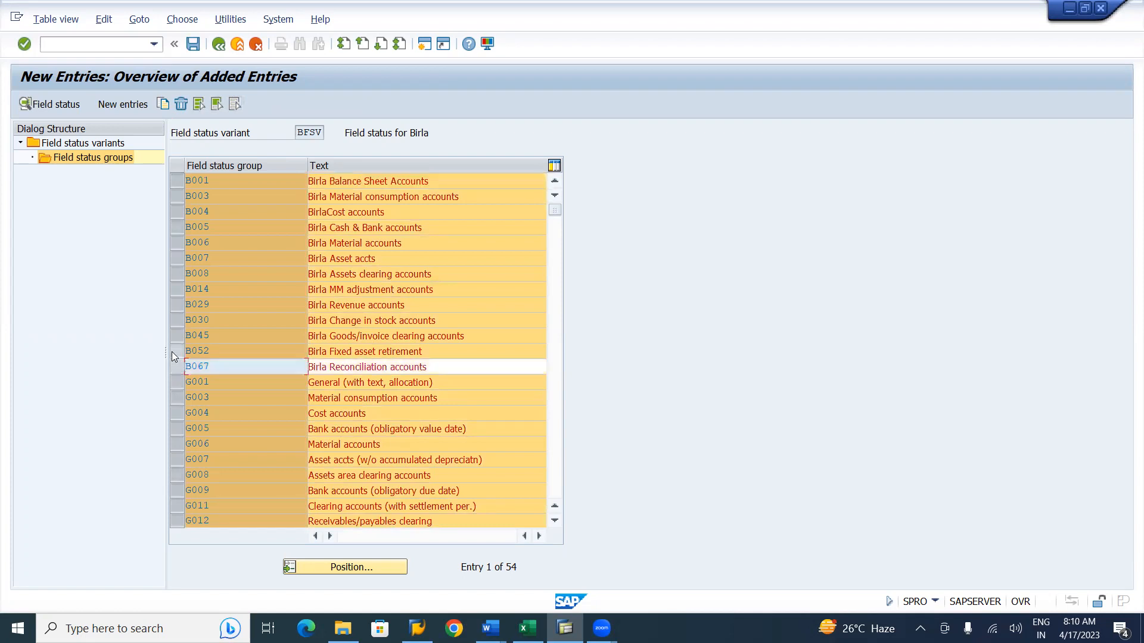
{"action": "left_click", "coordinate": [171, 352]}
{"action": "left_click", "coordinate": [176, 336]}
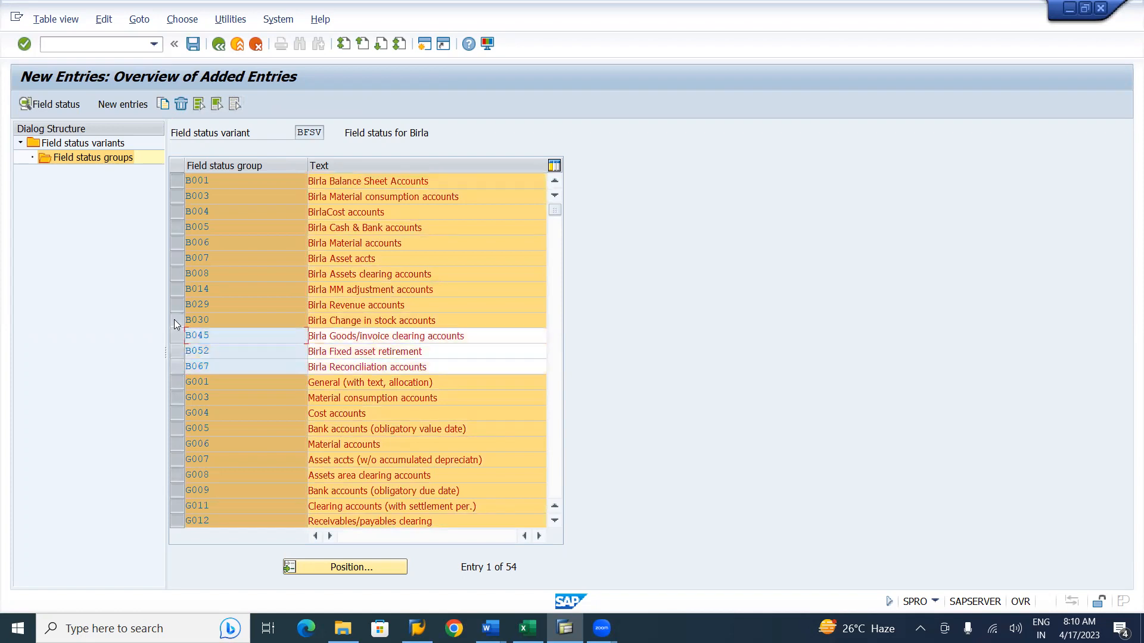
{"action": "left_click", "coordinate": [175, 320]}
{"action": "left_click", "coordinate": [176, 306]}
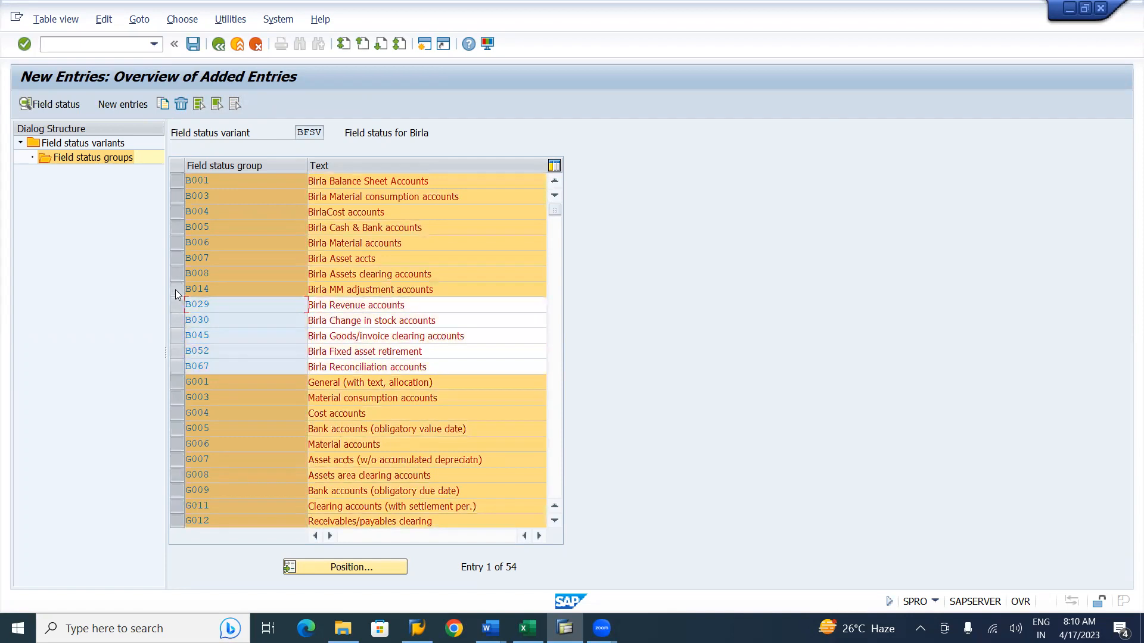
{"action": "left_click", "coordinate": [175, 289]}
{"action": "left_click", "coordinate": [176, 274]}
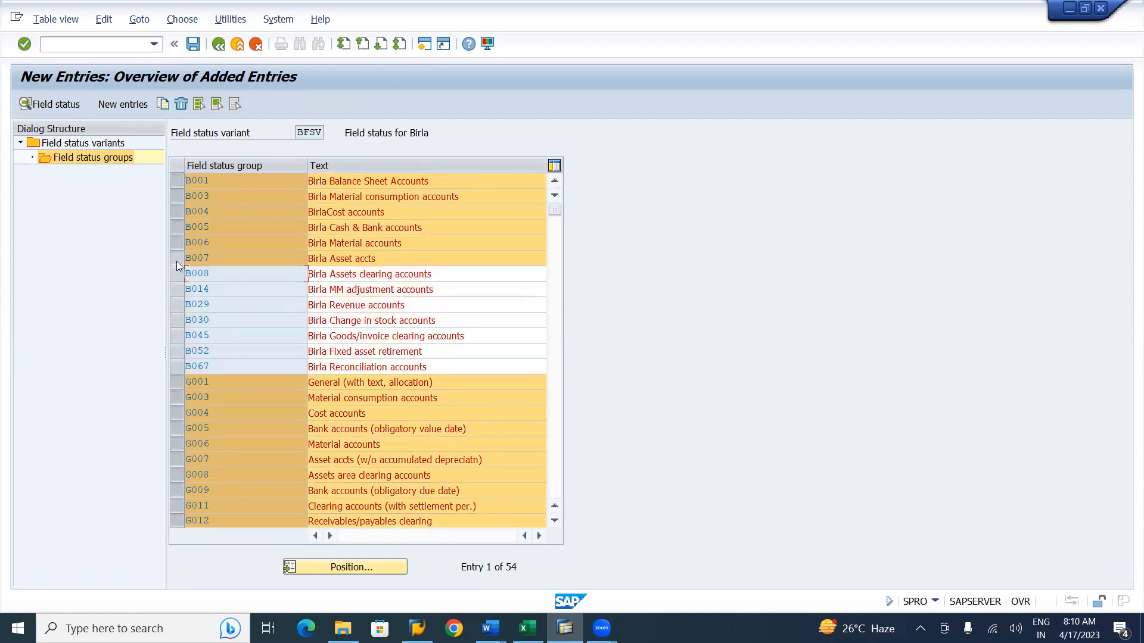
{"action": "left_click", "coordinate": [177, 258]}
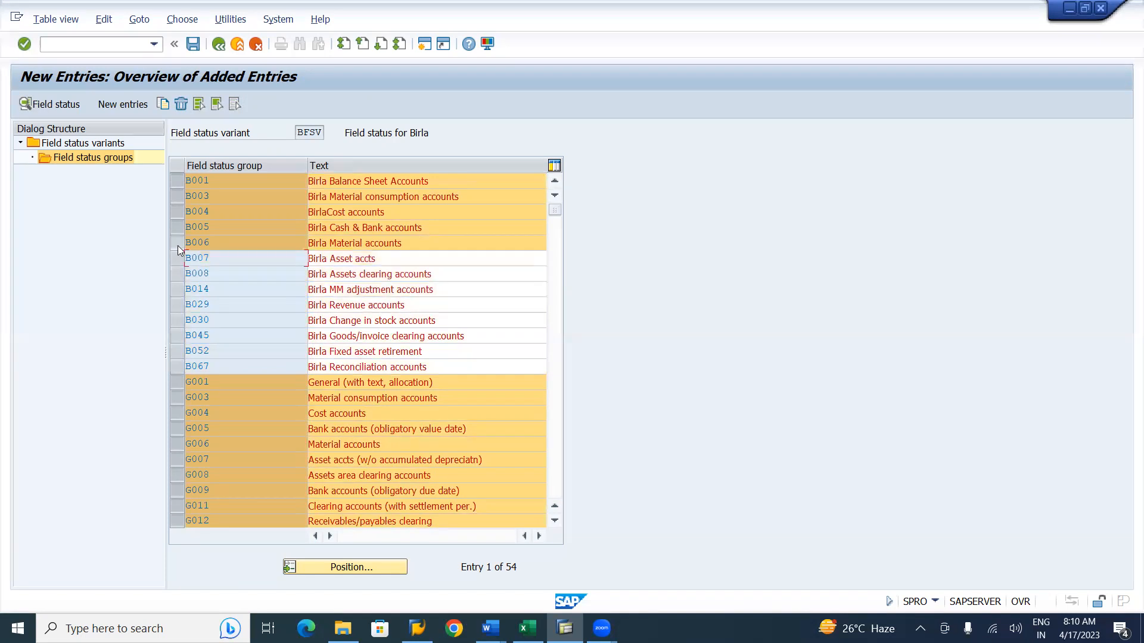
{"action": "left_click", "coordinate": [178, 244]}
{"action": "left_click", "coordinate": [178, 228]}
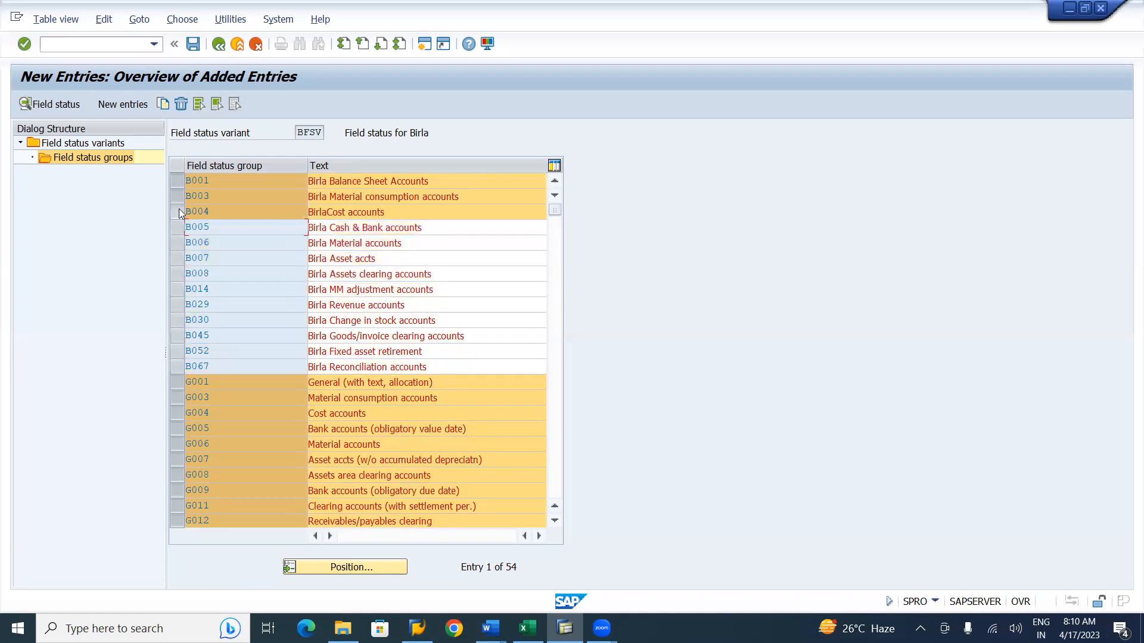
{"action": "left_click", "coordinate": [178, 212]}
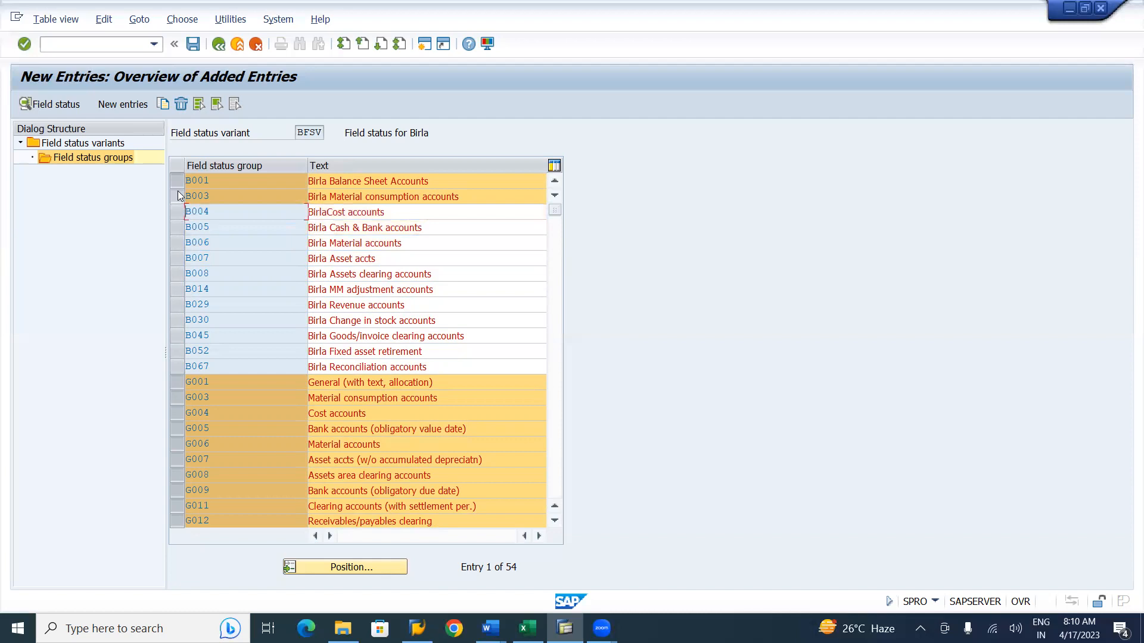
{"action": "left_click", "coordinate": [178, 196]}
{"action": "left_click", "coordinate": [177, 181]}
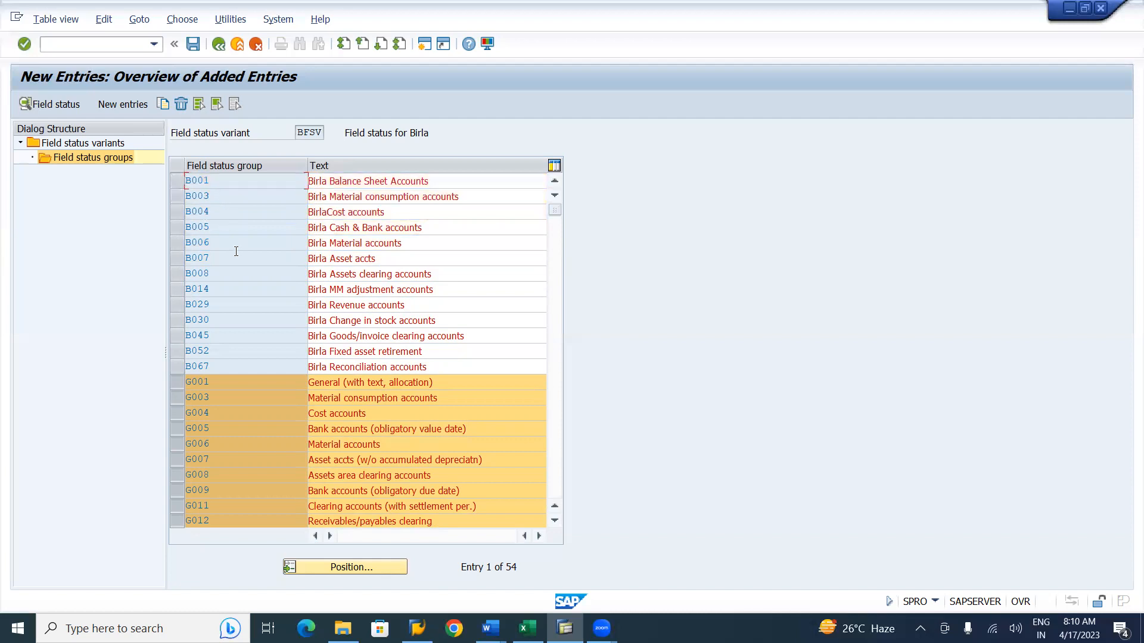
{"action": "left_click", "coordinate": [181, 105]}
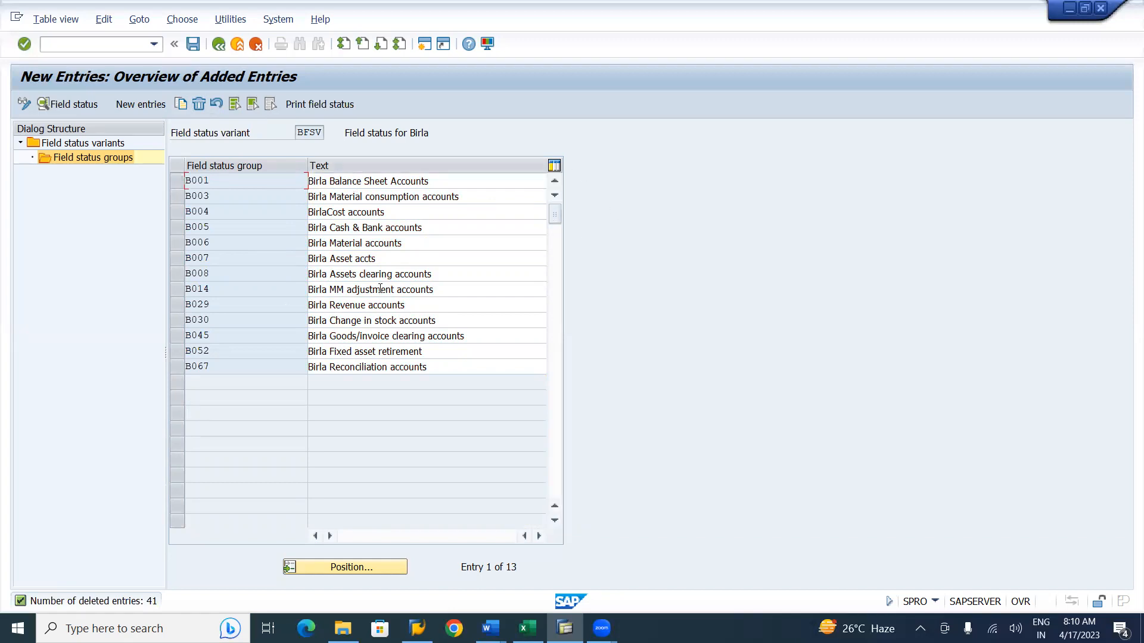
Save the 13 B field status groups of variant BFSV, checking them against the Word notes.
{"action": "left_click", "coordinate": [195, 44]}
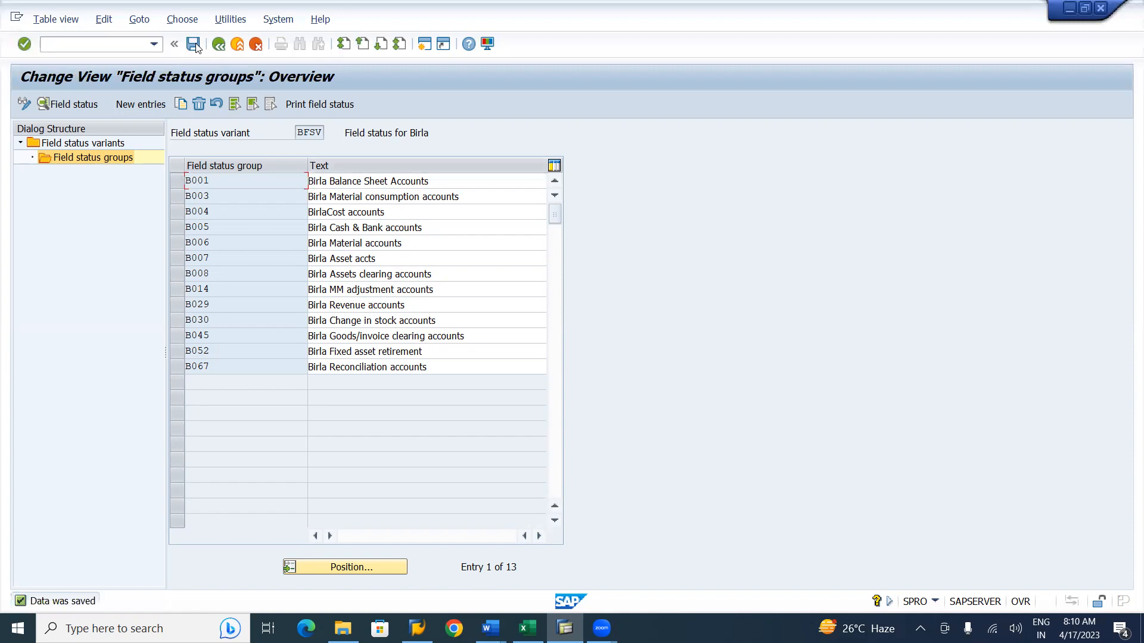
{"action": "key", "text": "alt+Tab"}
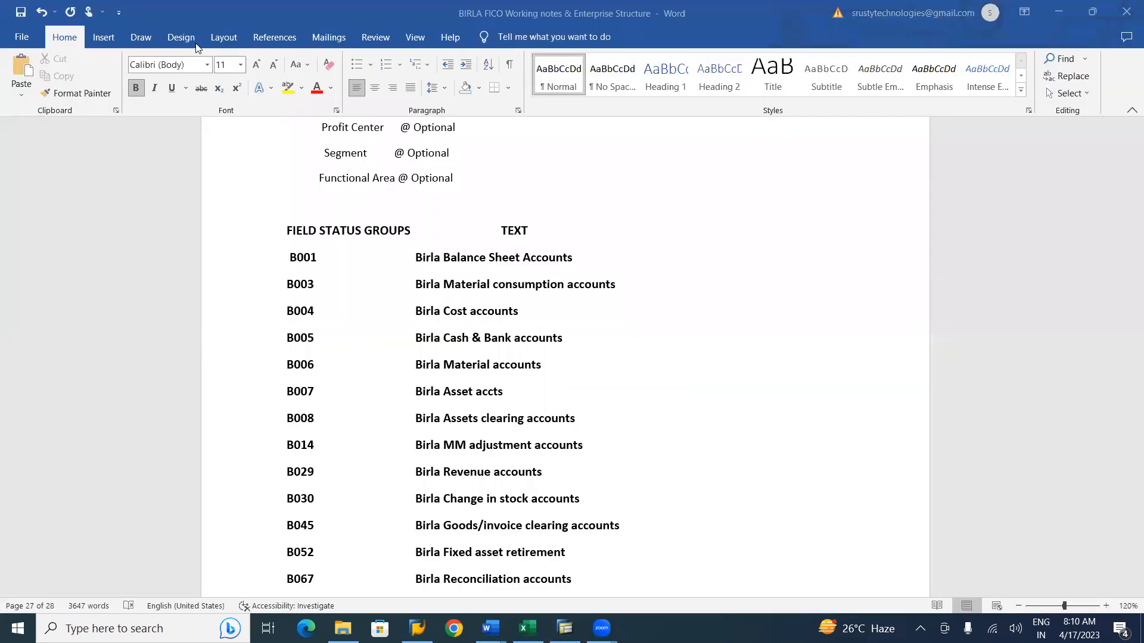
{"action": "scroll", "coordinate": [198, 49], "scroll_direction": "up", "scroll_amount": 3}
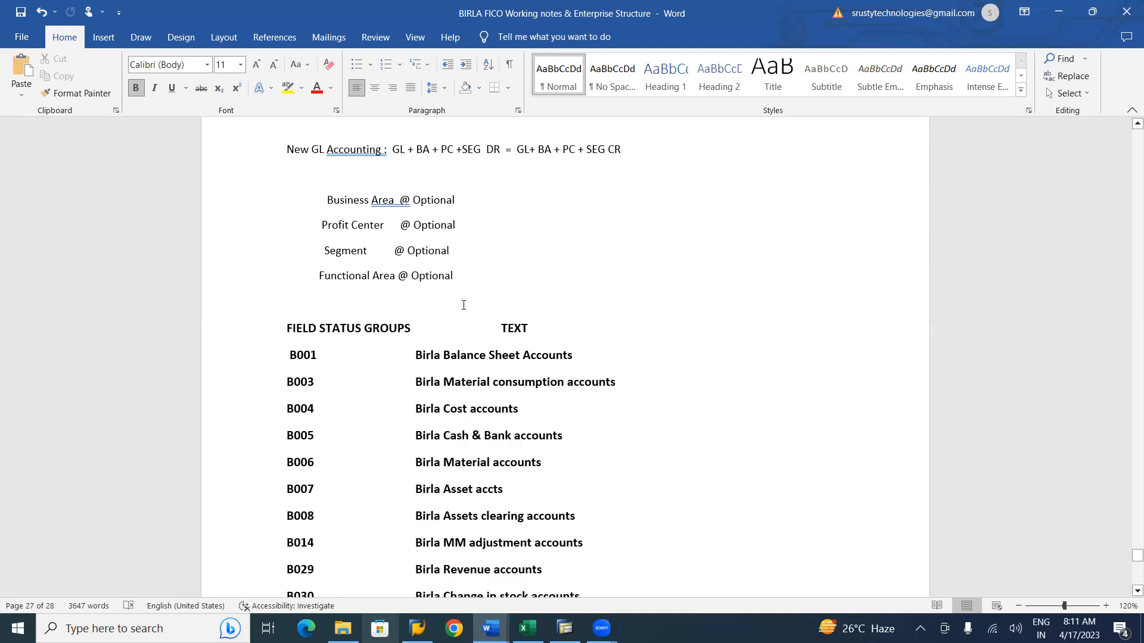
{"action": "key", "text": "alt+Tab"}
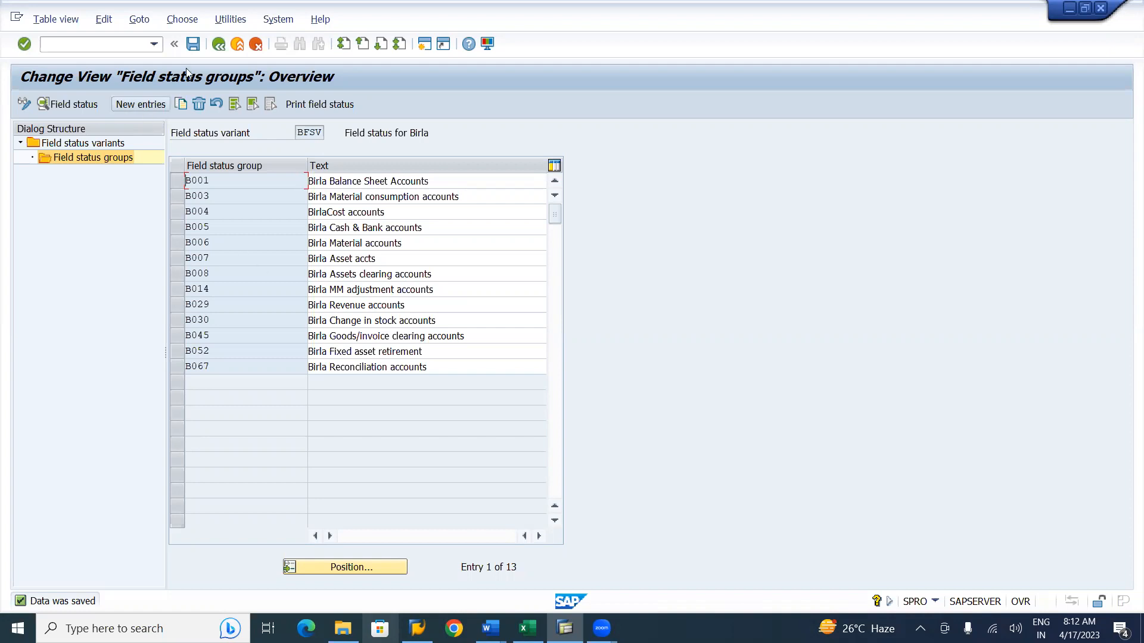
{"action": "left_click", "coordinate": [192, 45]}
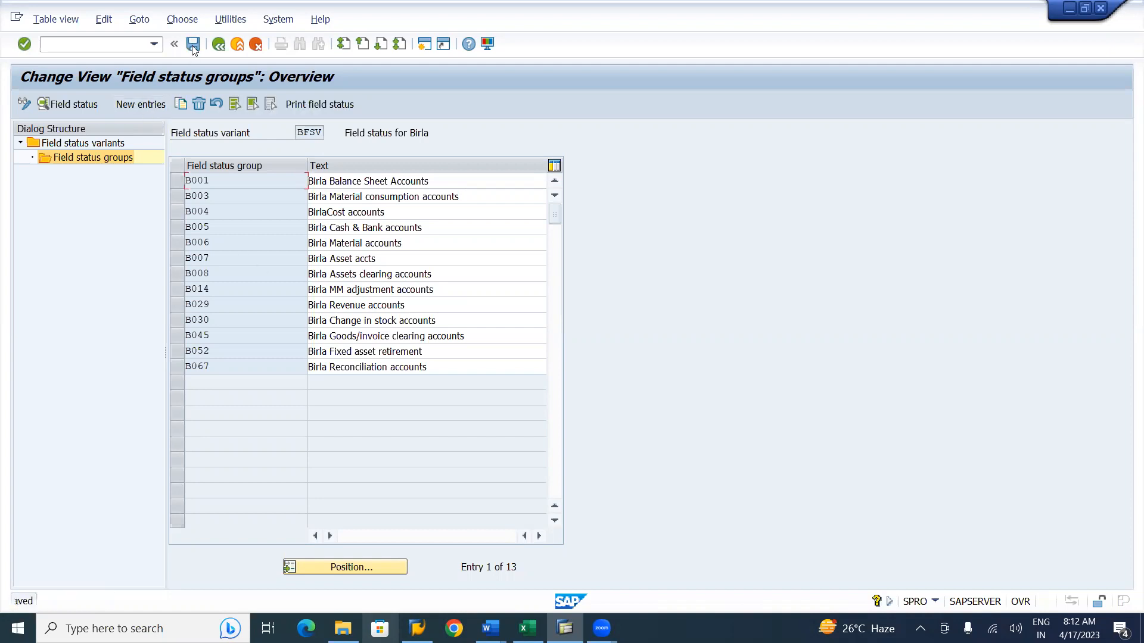
Review group B001's general data, additional account assignments and materials management field settings.
{"action": "double_click", "coordinate": [197, 183]}
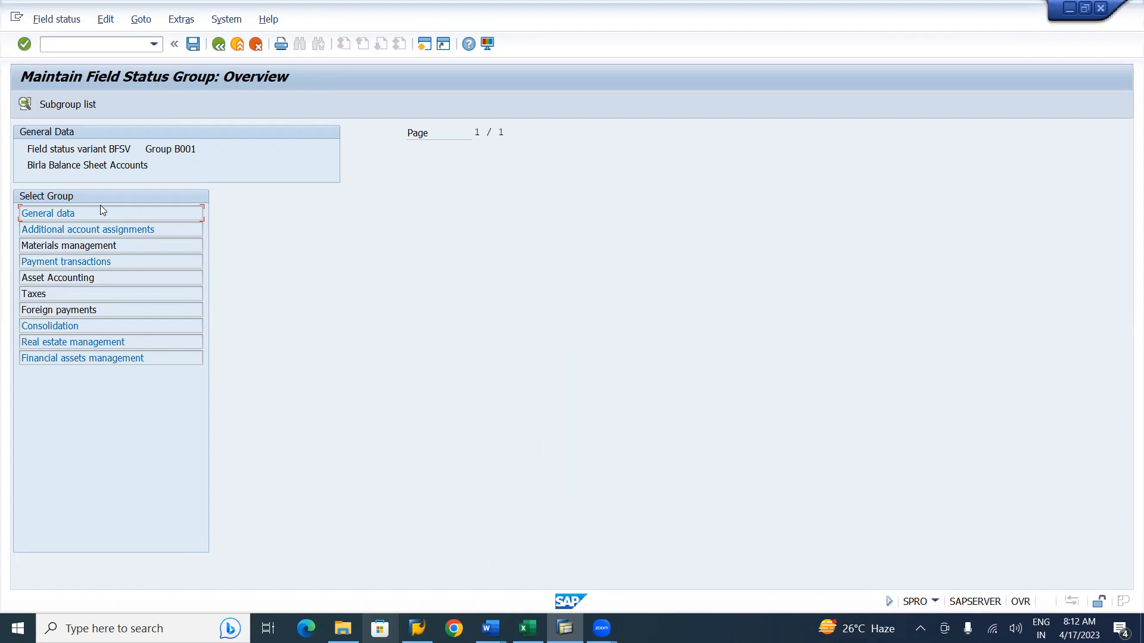
{"action": "double_click", "coordinate": [51, 216]}
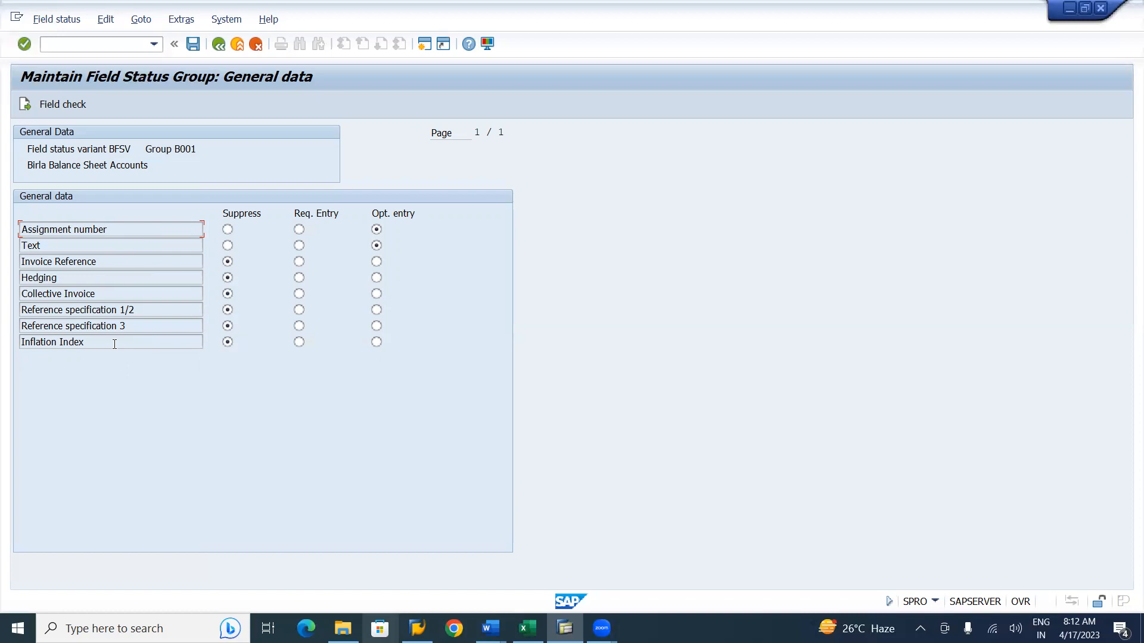
{"action": "left_click", "coordinate": [222, 47]}
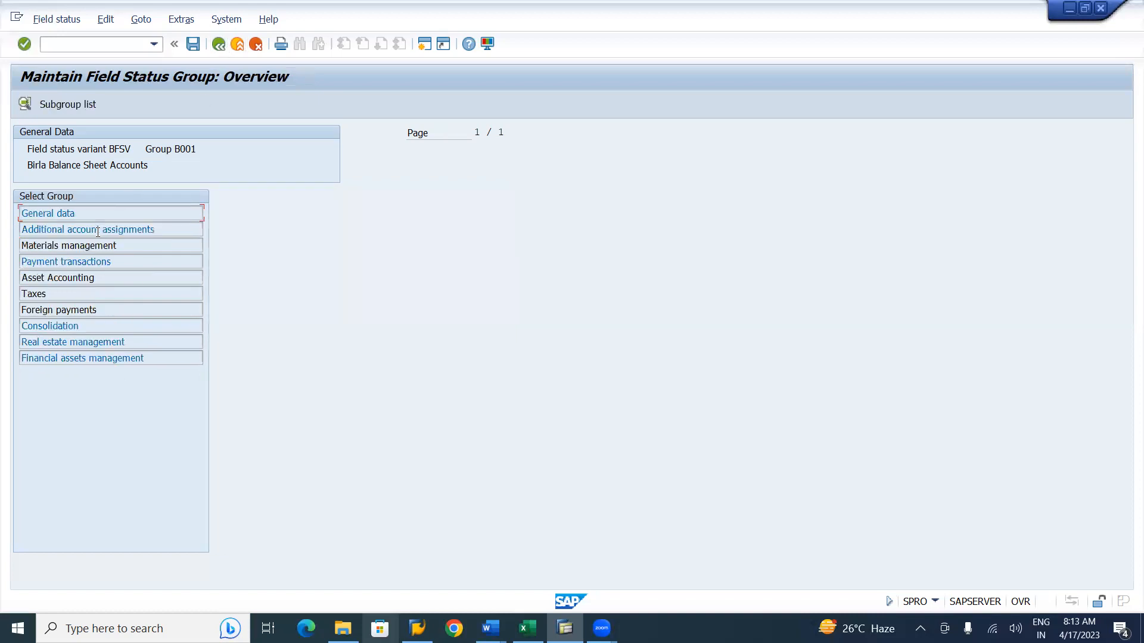
{"action": "double_click", "coordinate": [98, 232]}
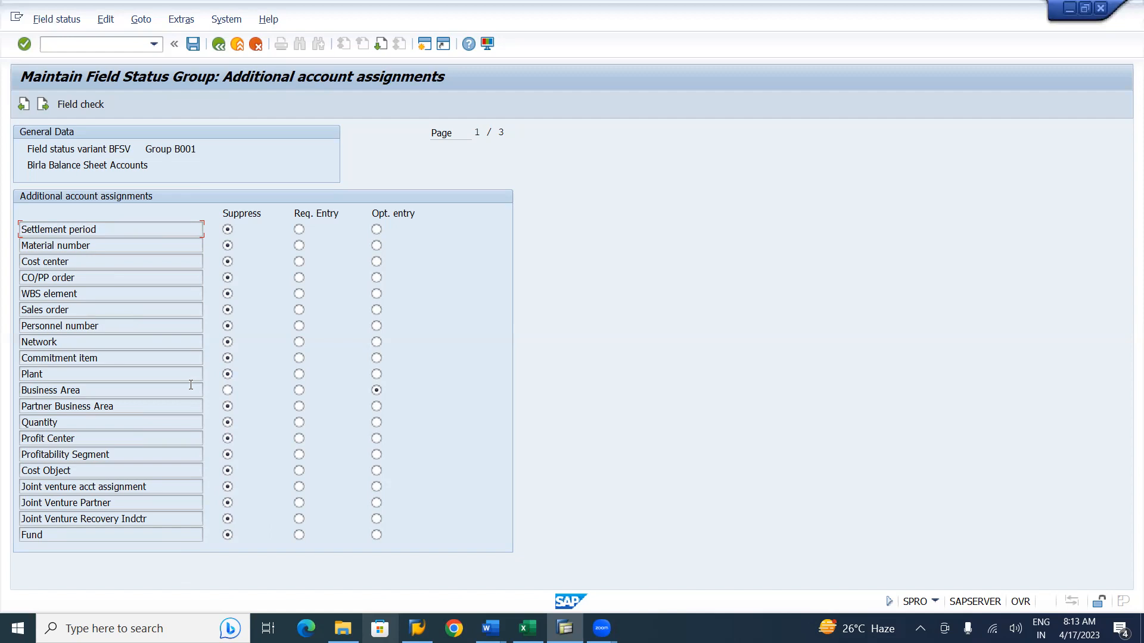
{"action": "left_click", "coordinate": [222, 46]}
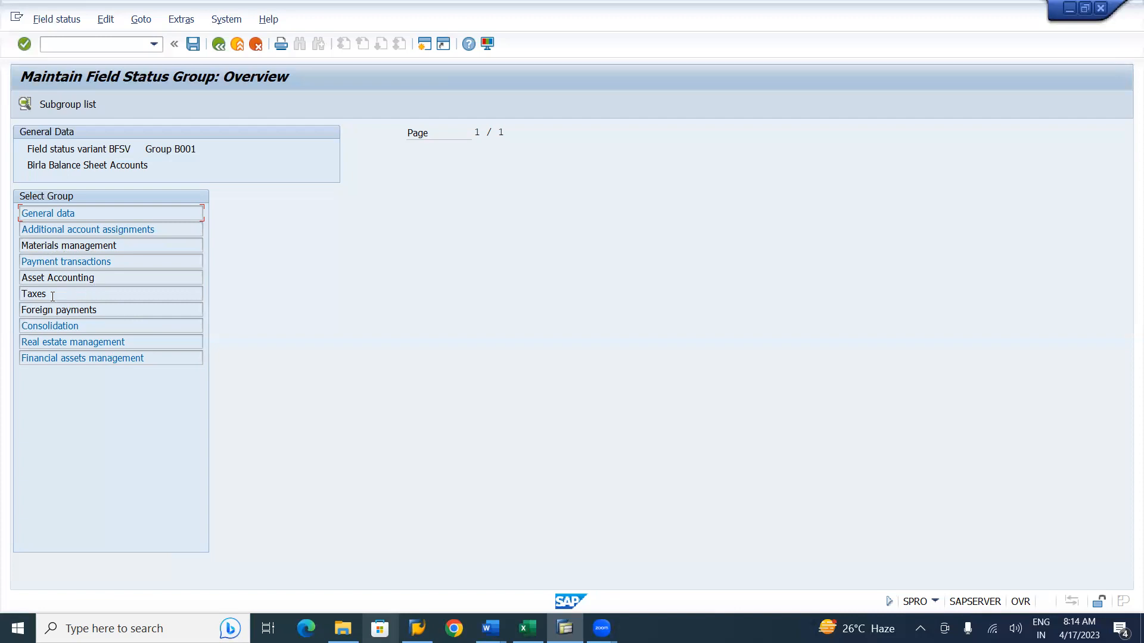
{"action": "double_click", "coordinate": [59, 245]}
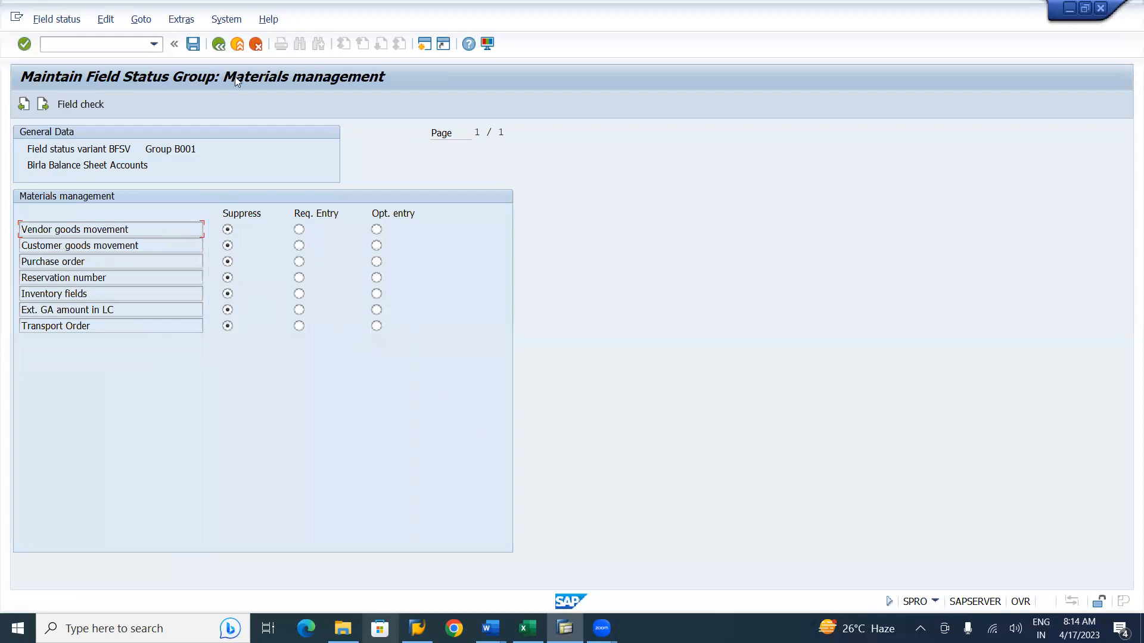
{"action": "left_click", "coordinate": [222, 50]}
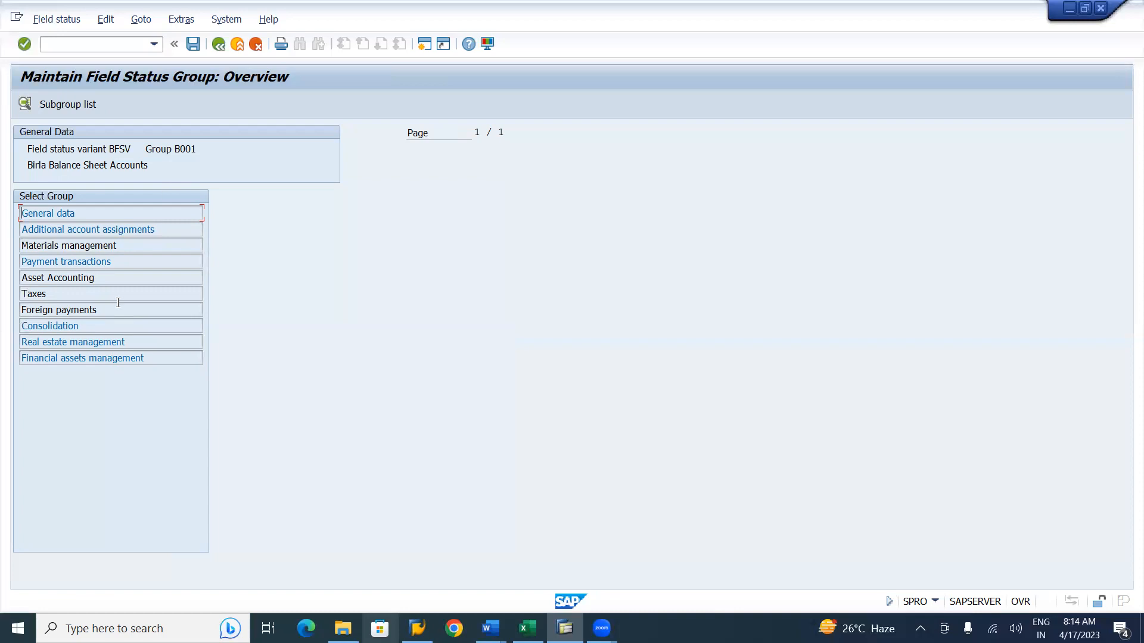
{"action": "double_click", "coordinate": [120, 229]}
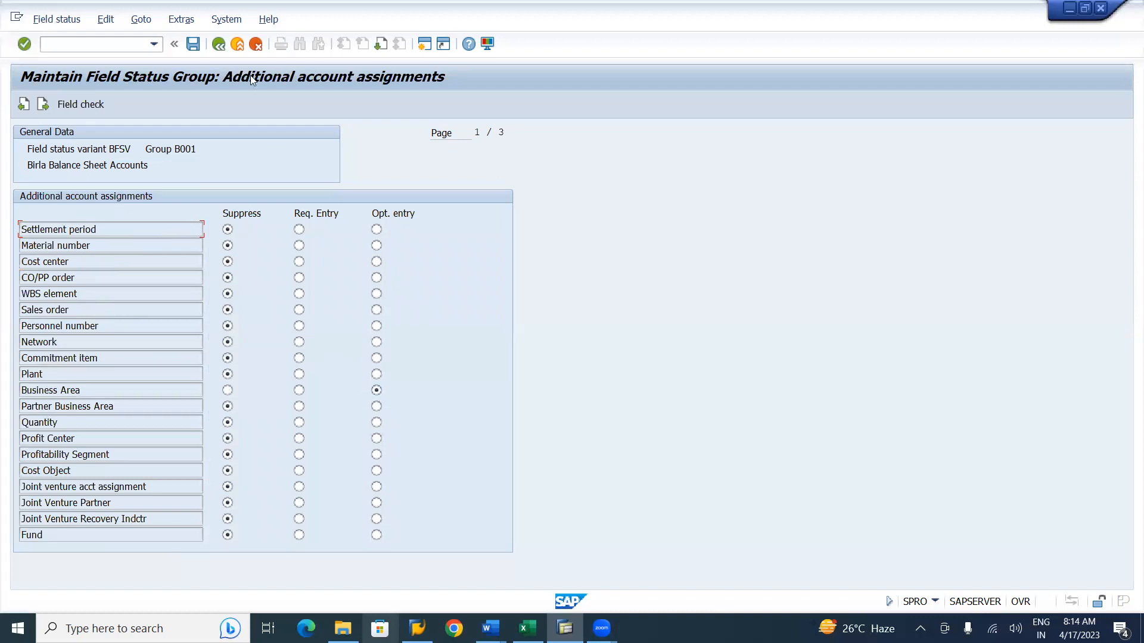
{"action": "left_click", "coordinate": [218, 45]}
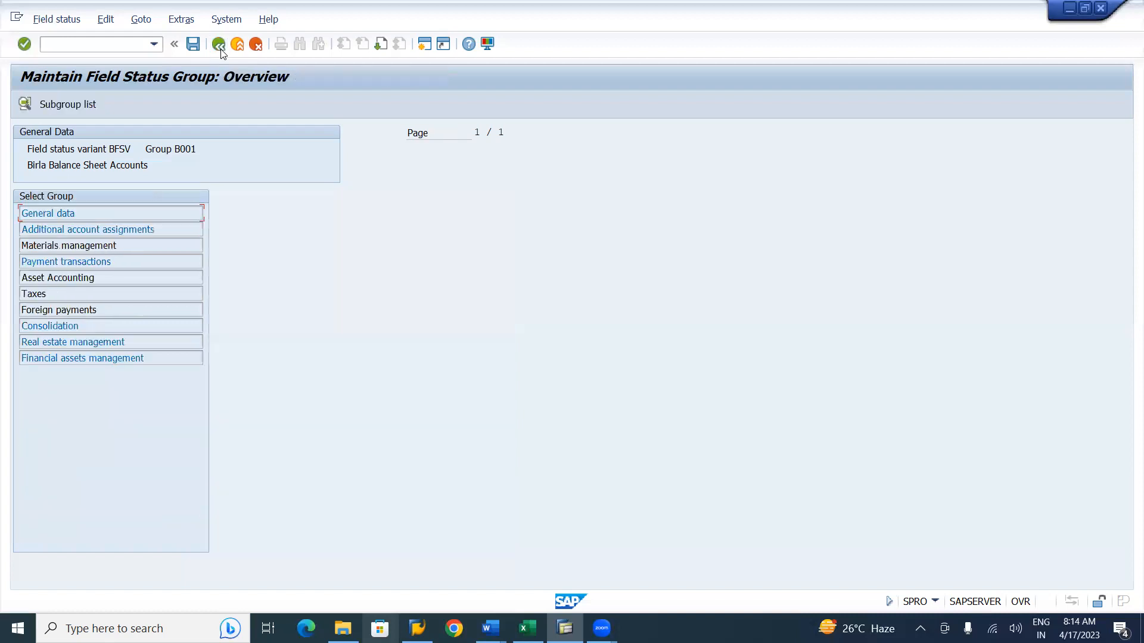
Set vendor goods movement to Suppress in group B001's materials management fields.
{"action": "double_click", "coordinate": [87, 246]}
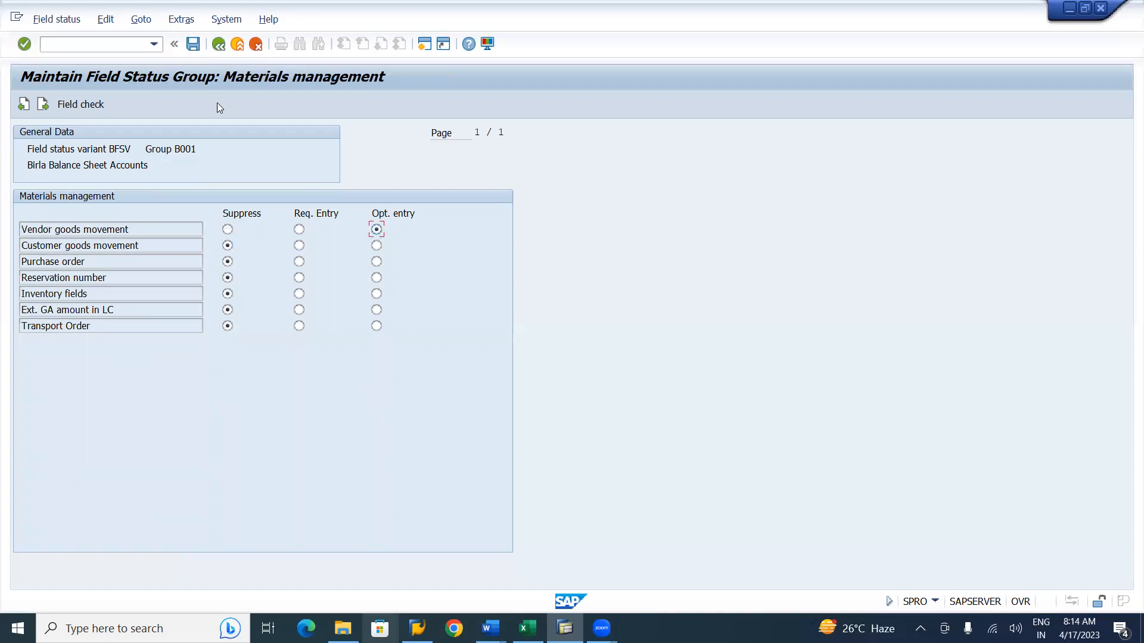
{"action": "left_click", "coordinate": [218, 45]}
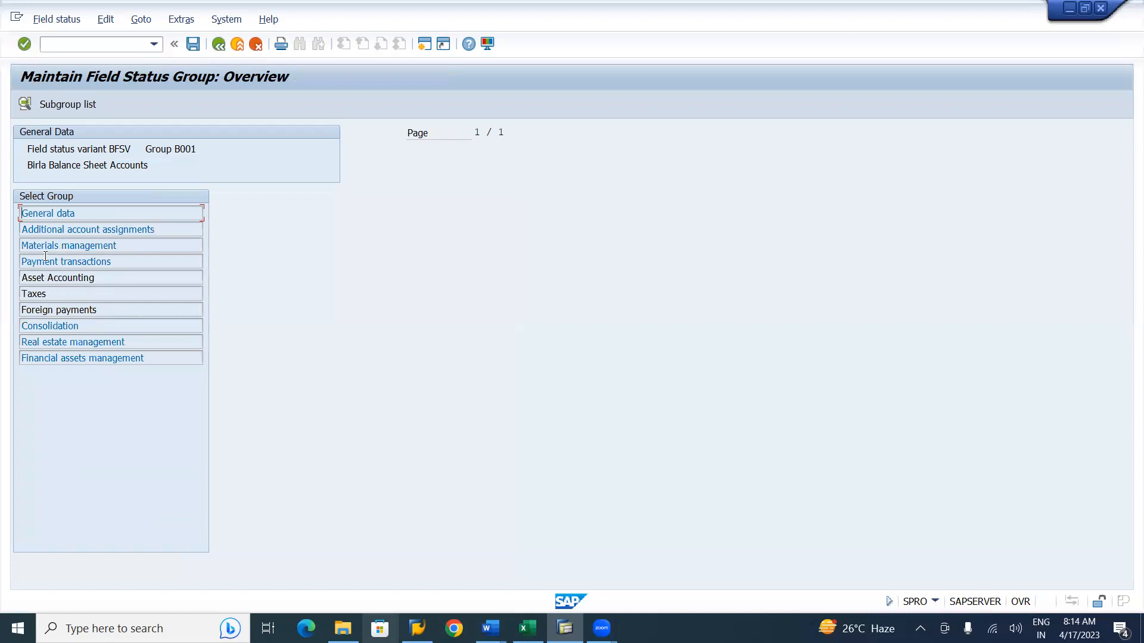
{"action": "double_click", "coordinate": [77, 247]}
{"action": "left_click", "coordinate": [228, 230]}
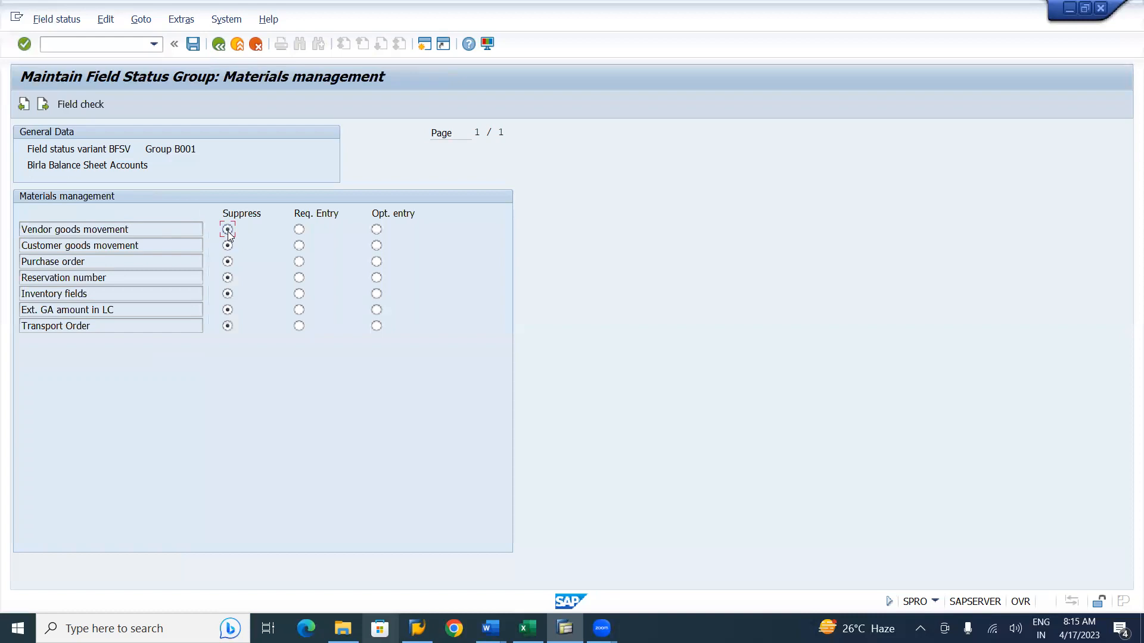
{"action": "left_click", "coordinate": [218, 47]}
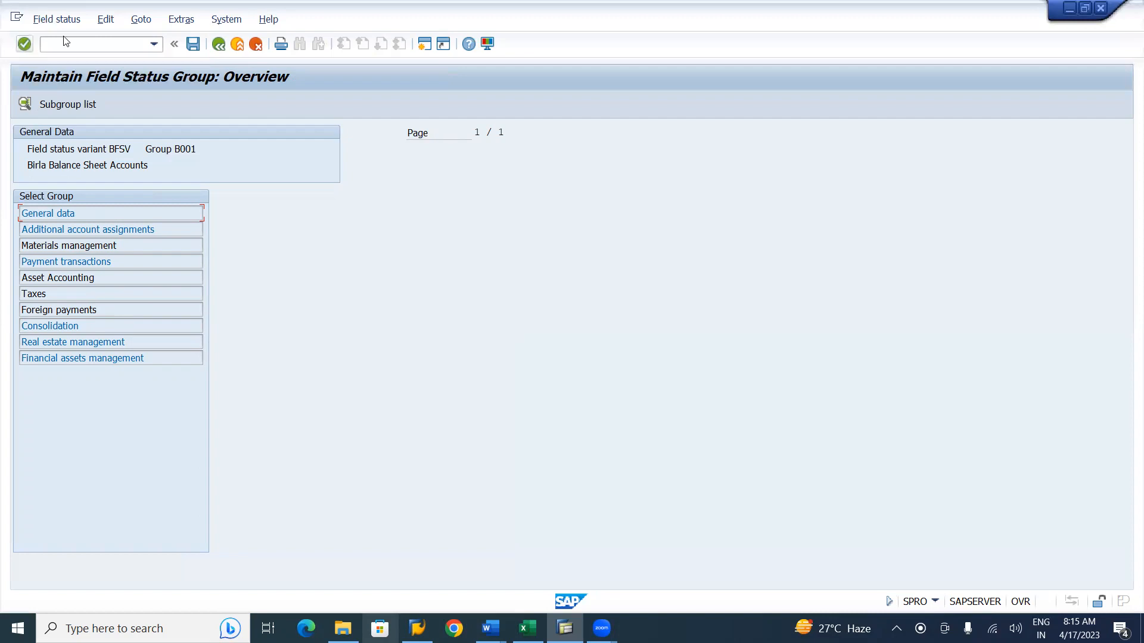
Try to open transaction MM03 in a new session.
{"action": "type", "text": "/ONE"}
{"action": "key", "text": "BackSpace"}
{"action": "key", "text": "BackSpace"}
{"action": "type", "text": "MM03"}
{"action": "key", "text": "Return"}
Open transaction MIRO in a new session.
{"action": "type", "text": "/OMOE"}
{"action": "key", "text": "BackSpace"}
{"action": "key", "text": "BackSpace"}
{"action": "type", "text": "IRO"}
{"action": "key", "text": "Return"}
Switch to the new SAP Easy Access session.
{"action": "key", "text": "alt+Tab"}
{"action": "key", "text": "alt+shift+Tab"}
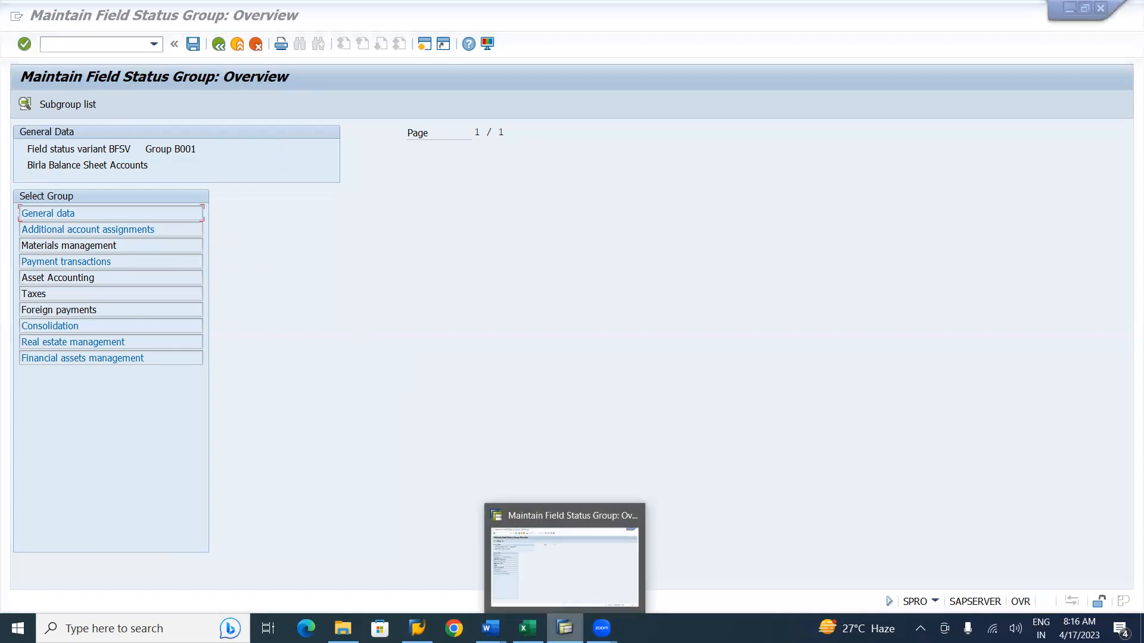
{"action": "left_click", "coordinate": [565, 629]}
{"action": "key", "text": "alt+Tab"}
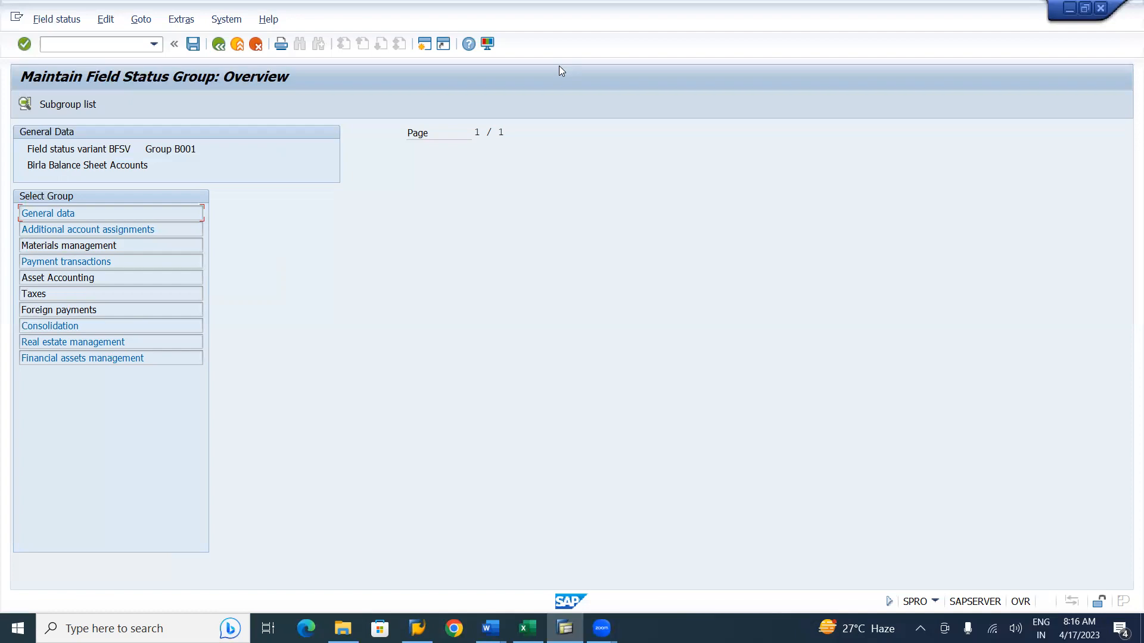
{"action": "key", "text": "alt+Tab"}
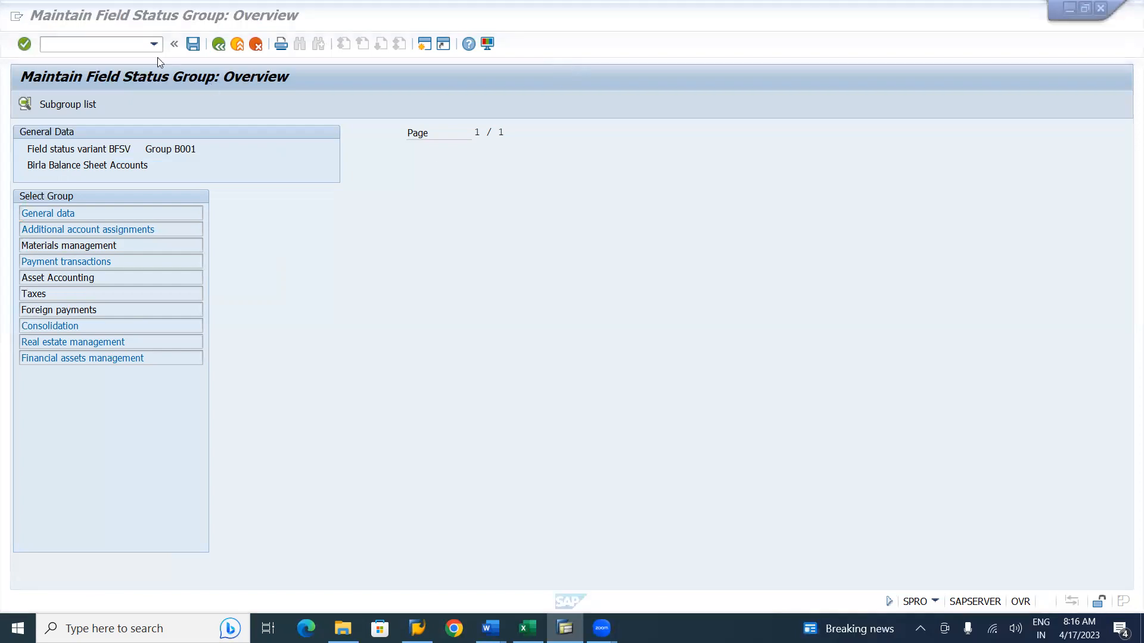
{"action": "left_click", "coordinate": [117, 39]}
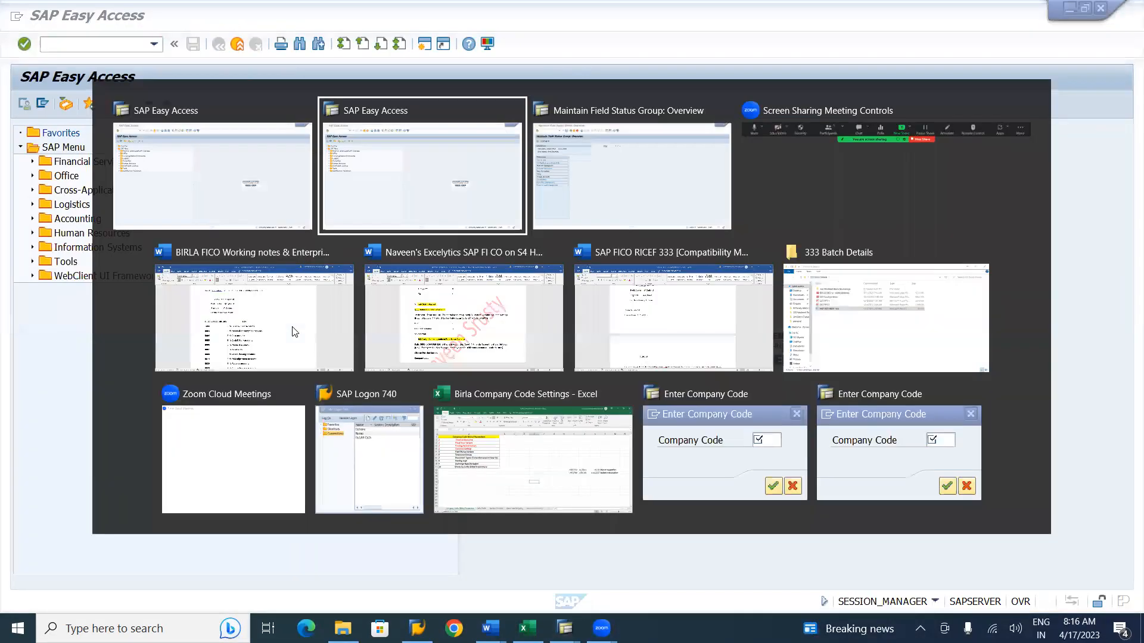
{"action": "key", "text": "alt+Tab"}
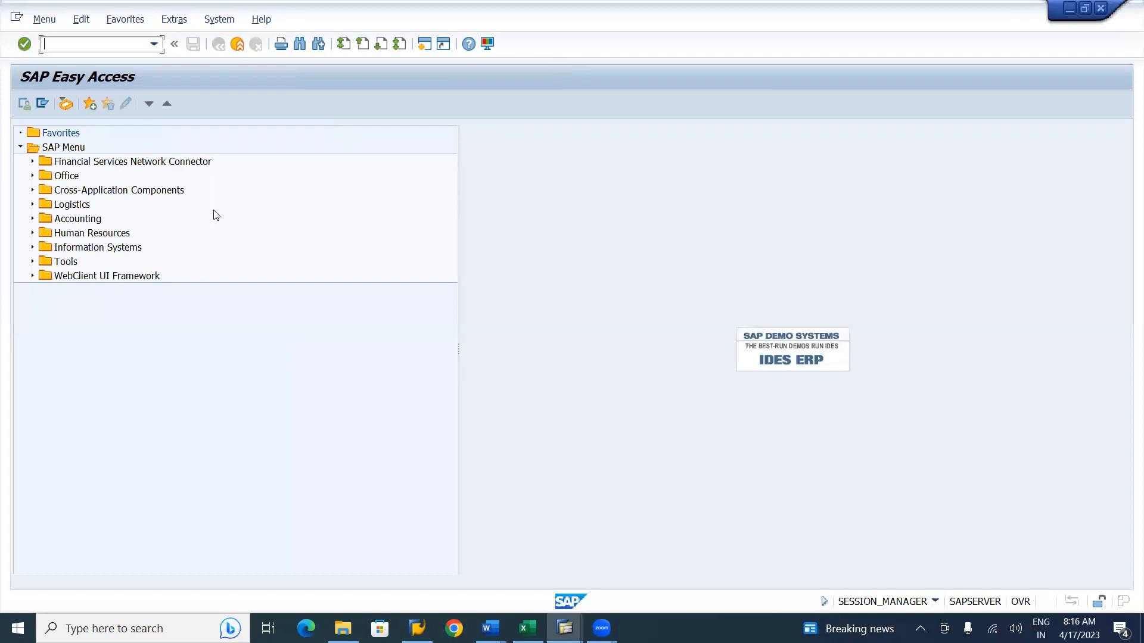
Start transaction MIRO and choose company code bi01 in the company code prompt.
{"action": "type", "text": "MIRO"}
{"action": "key", "text": "Return"}
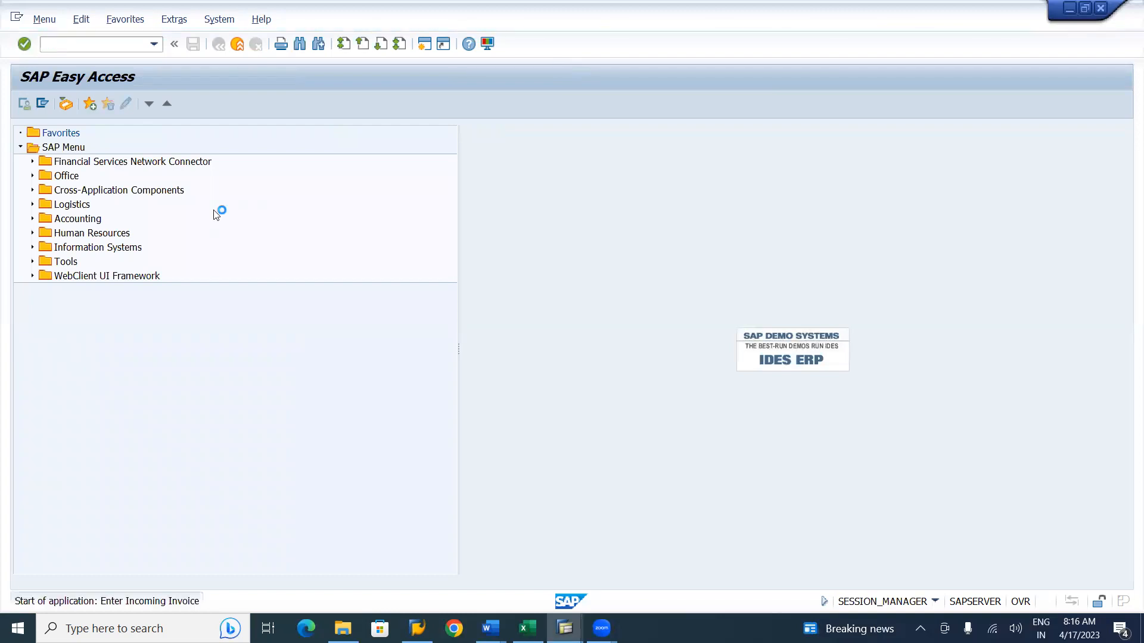
{"action": "key", "text": "Down"}
{"action": "key", "text": "Down"}
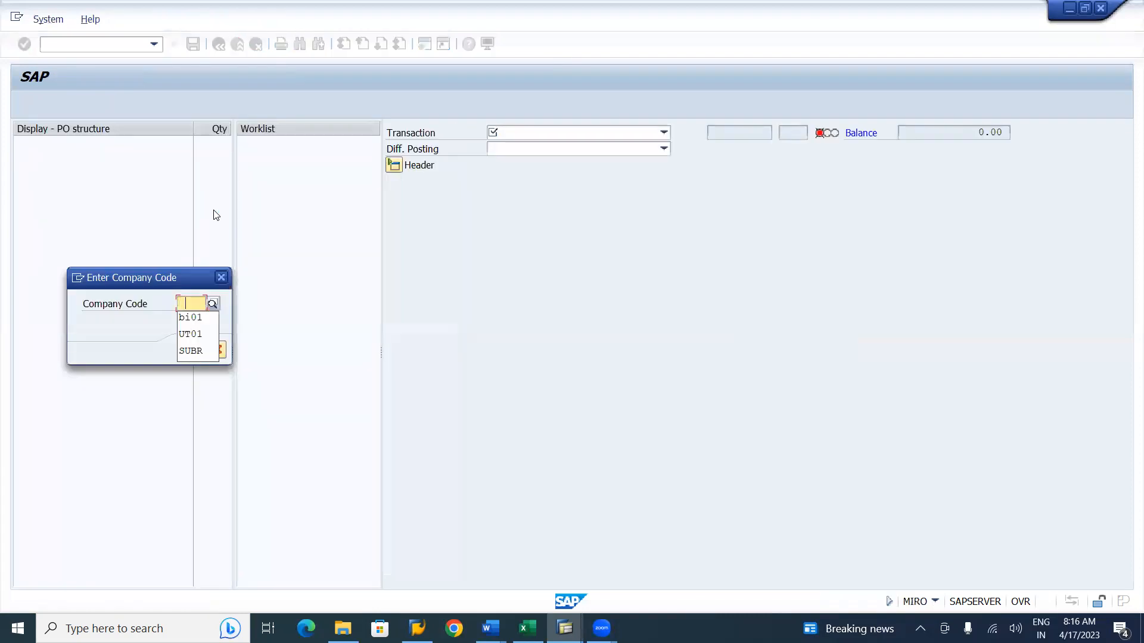
{"action": "key", "text": "Return"}
{"action": "key", "text": "Return"}
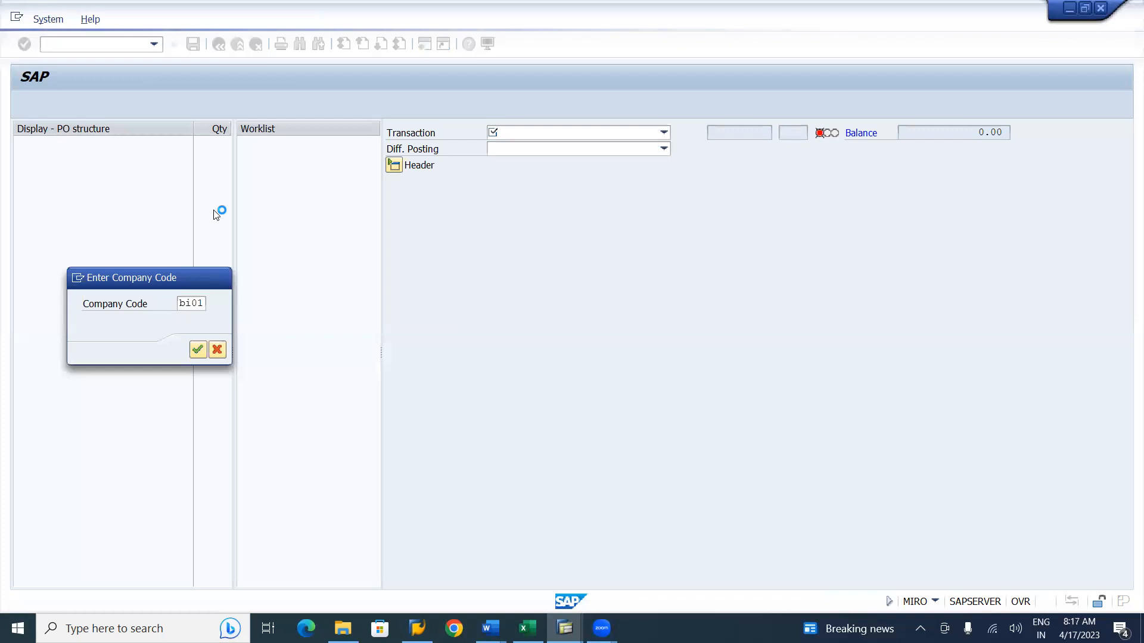
Start transaction FB60 for vendor invoice entry in the other session and switch to it.
{"action": "key", "text": "alt+Tab"}
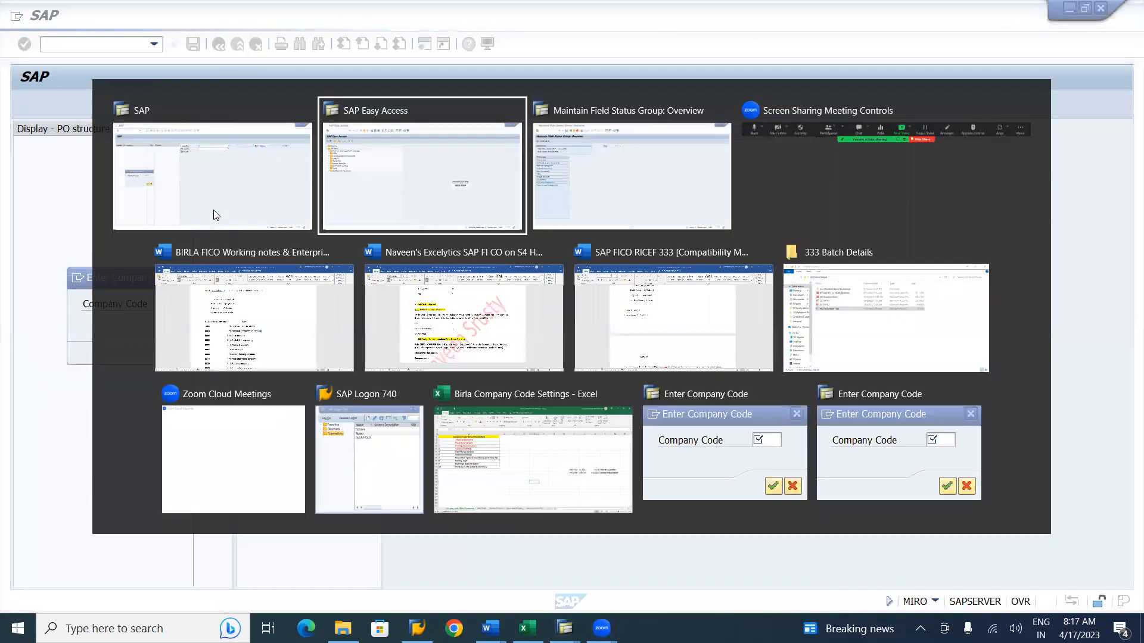
{"action": "key", "text": "alt+Tab"}
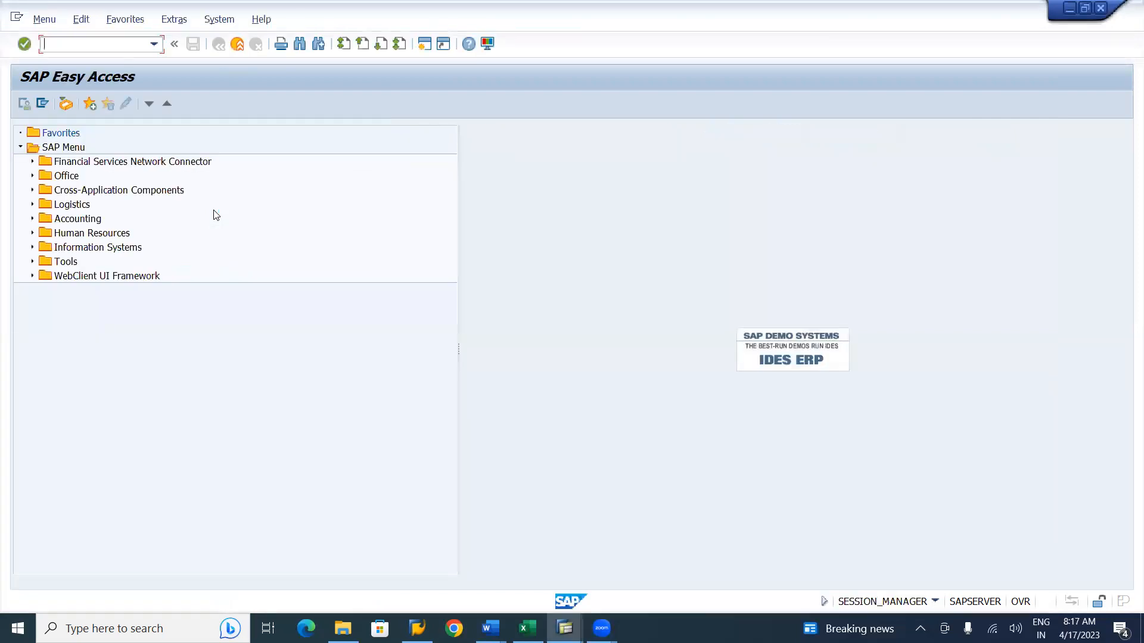
{"action": "type", "text": "FB"}
{"action": "key", "text": "Return"}
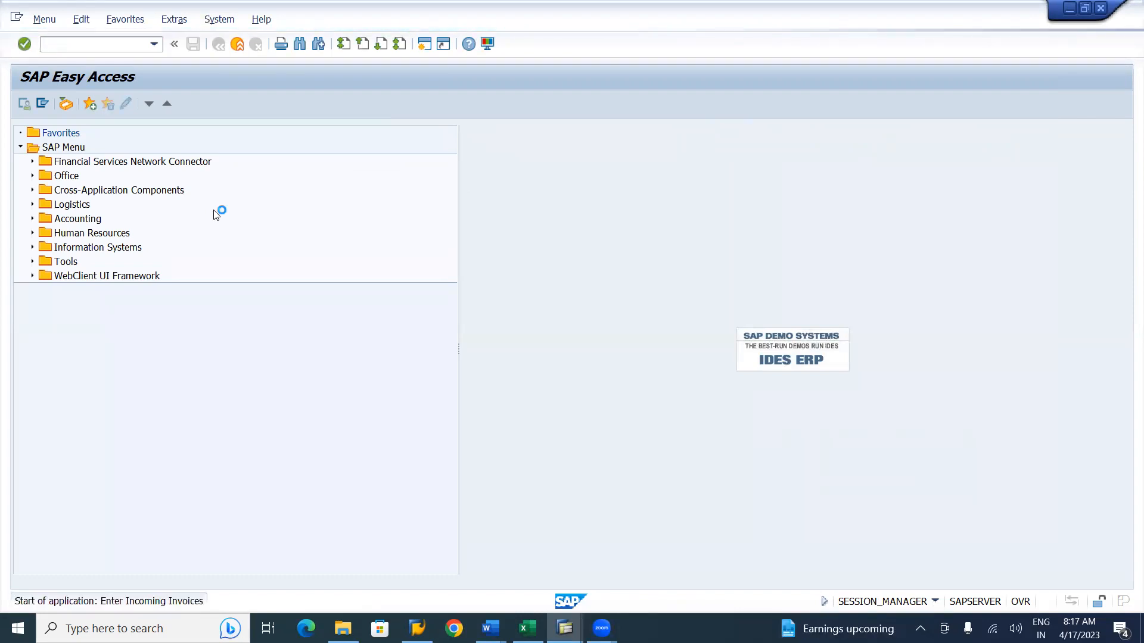
{"action": "key", "text": "alt+Tab"}
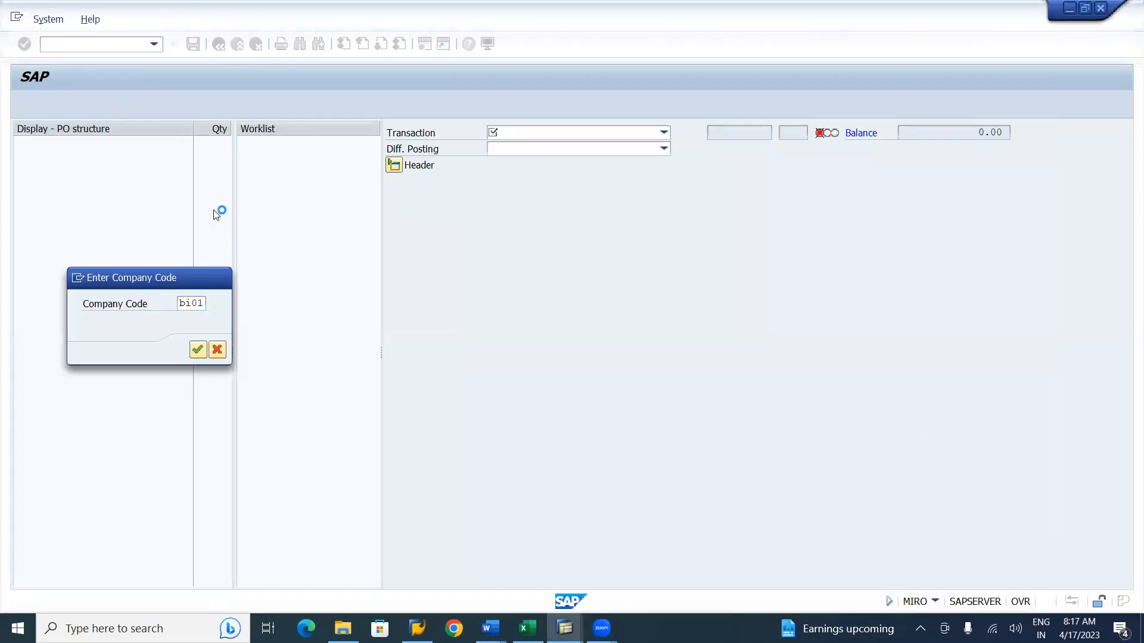
{"action": "key", "text": "alt+Tab"}
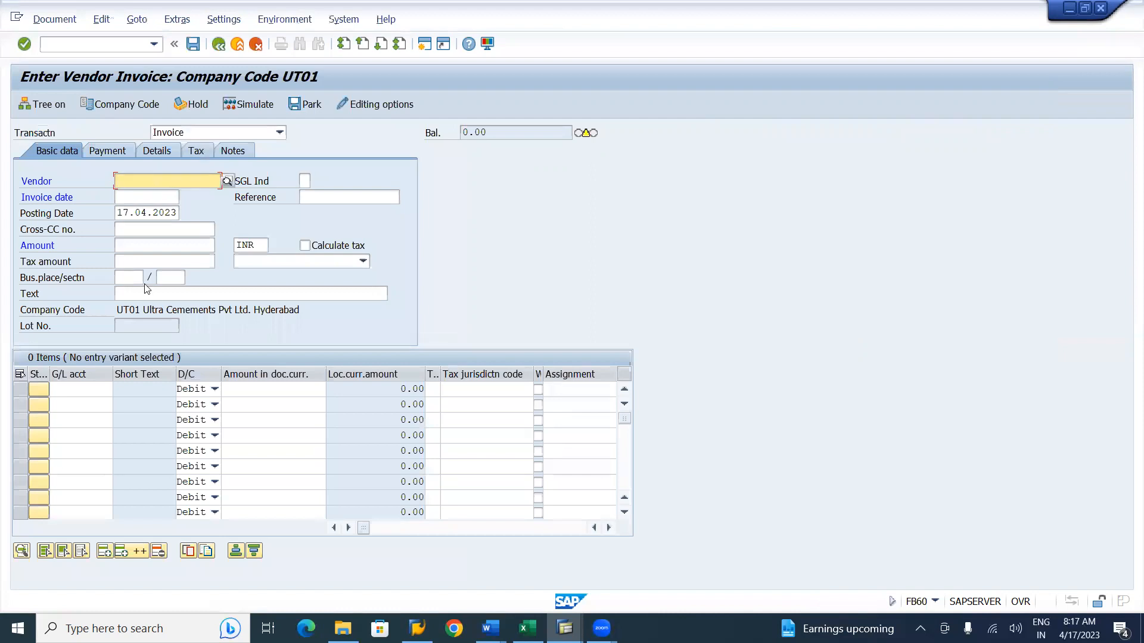
Scroll through the line-item columns of the vendor invoice entry screen.
{"action": "left_click", "coordinate": [126, 326]}
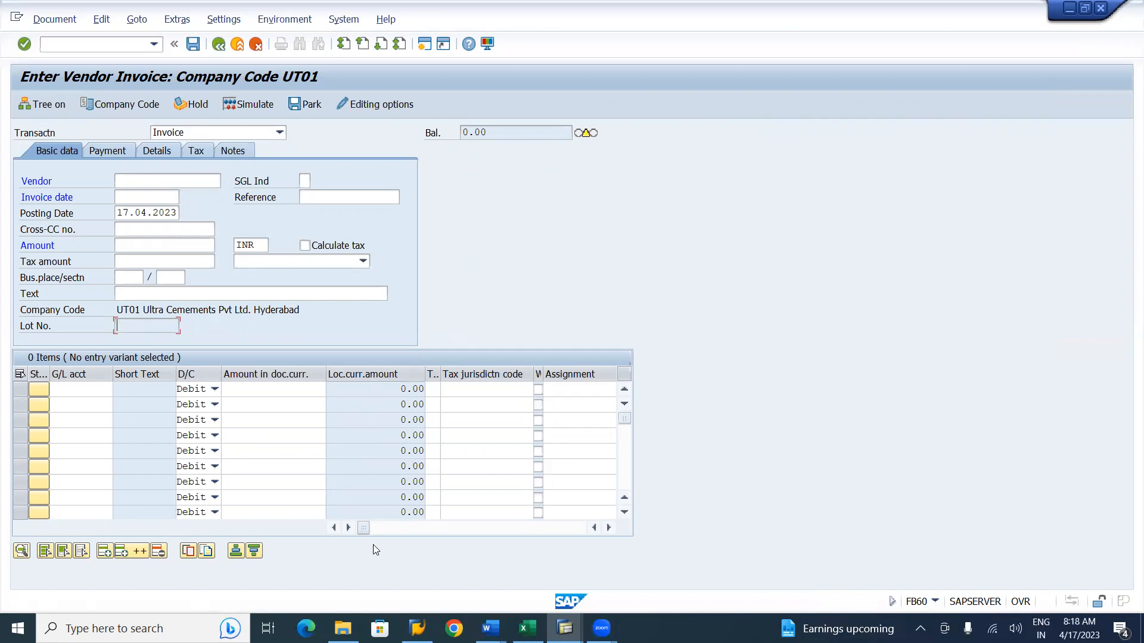
{"action": "left_click_drag", "start_coordinate": [365, 530], "coordinate": [389, 526]}
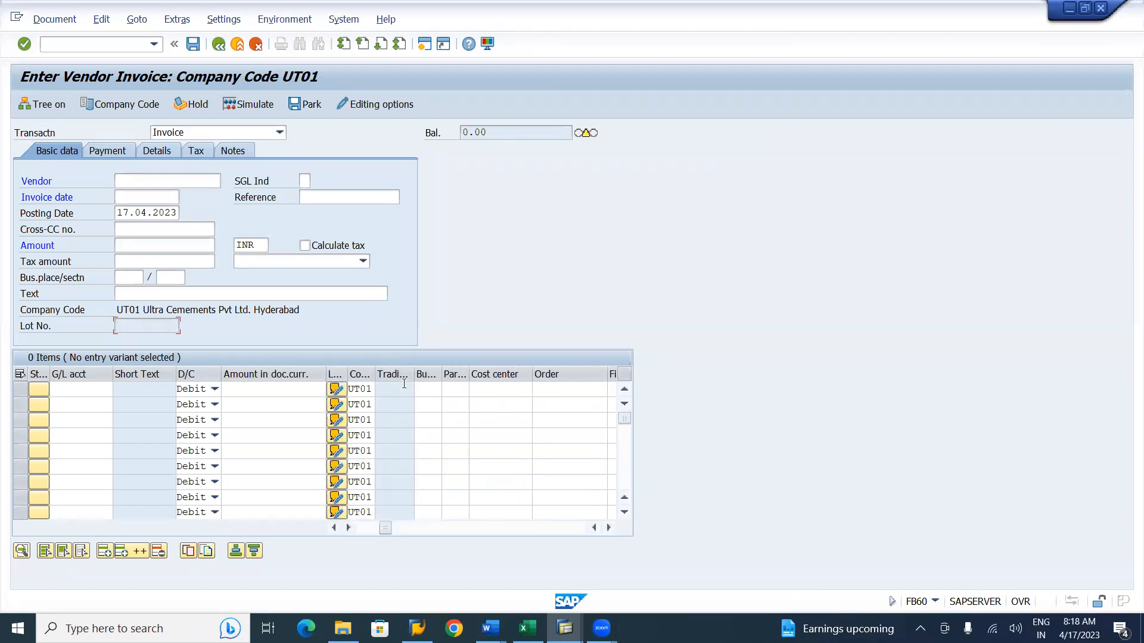
{"action": "left_click_drag", "start_coordinate": [386, 528], "coordinate": [440, 534]}
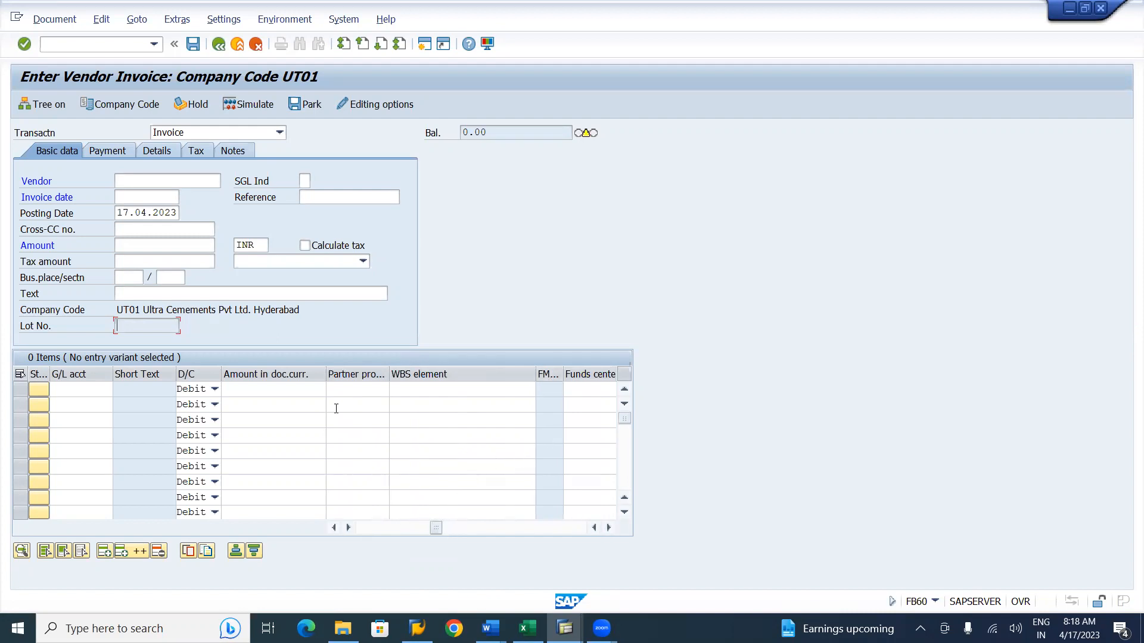
{"action": "left_click", "coordinate": [153, 180]}
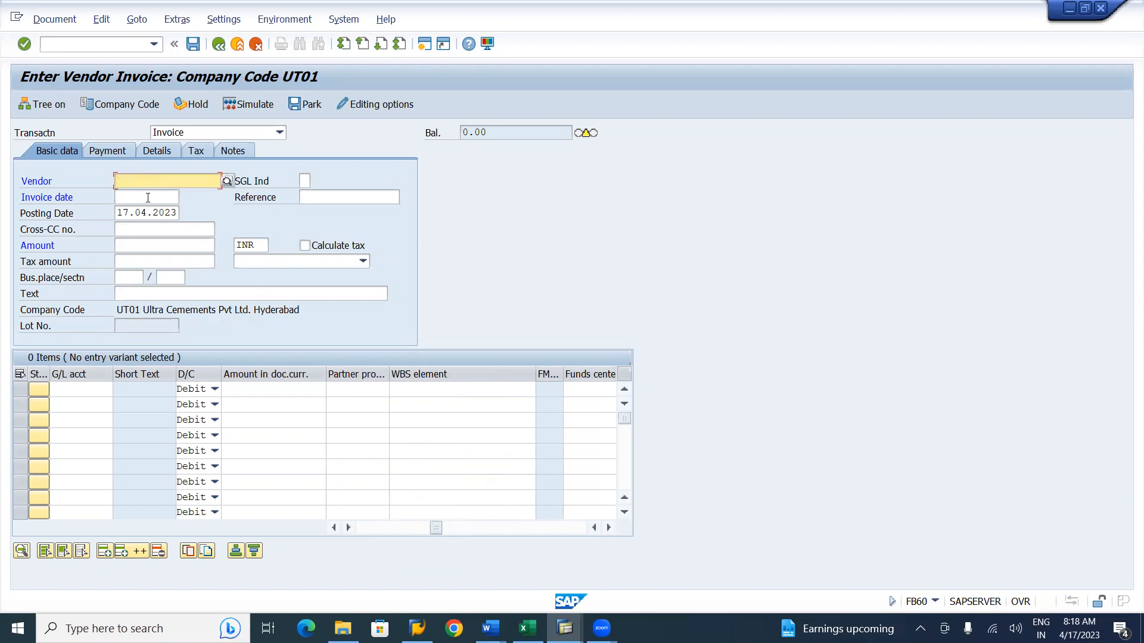
Compare the header fields of the FB60 vendor invoice screen with those of the MIRO incoming invoice screen.
{"action": "left_click", "coordinate": [148, 198]}
{"action": "left_click", "coordinate": [354, 197]}
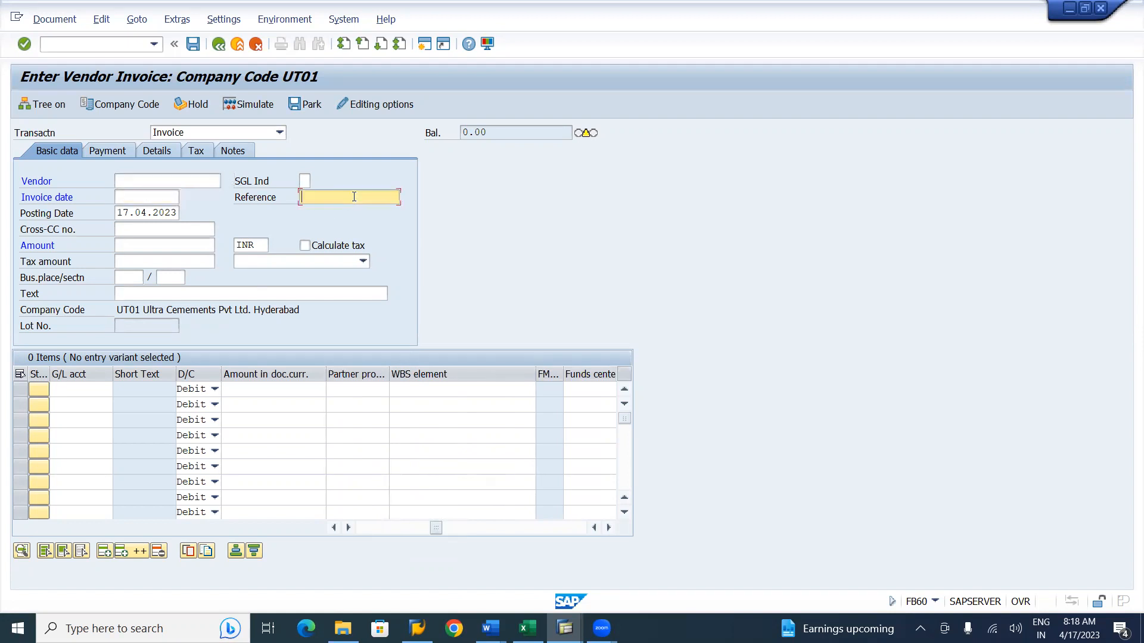
{"action": "left_click", "coordinate": [212, 292]}
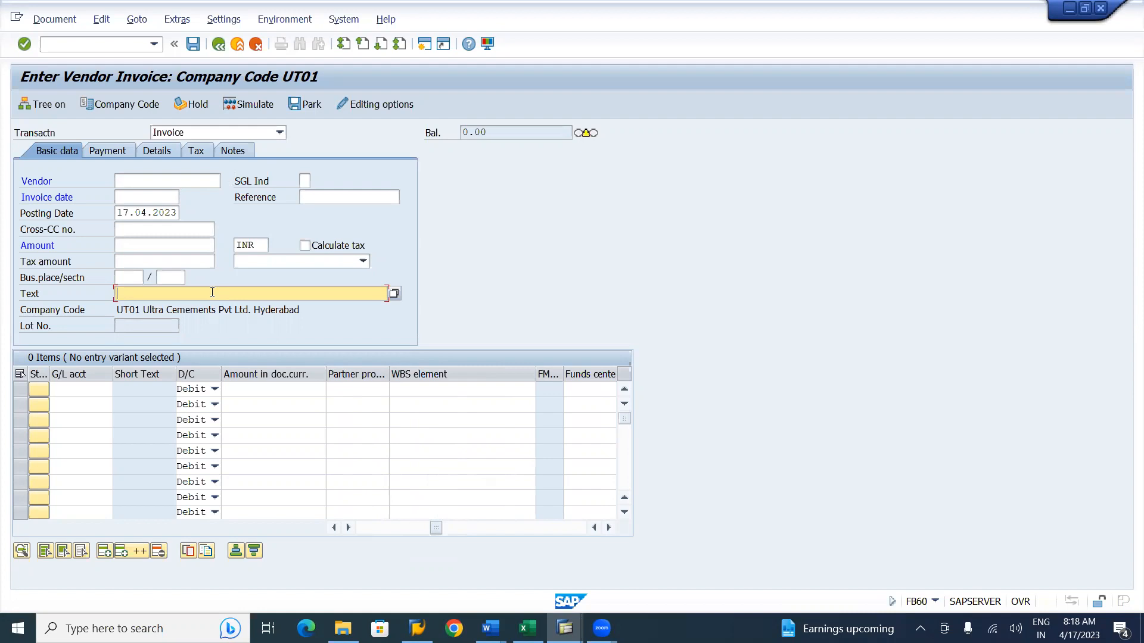
{"action": "key", "text": "alt+Tab"}
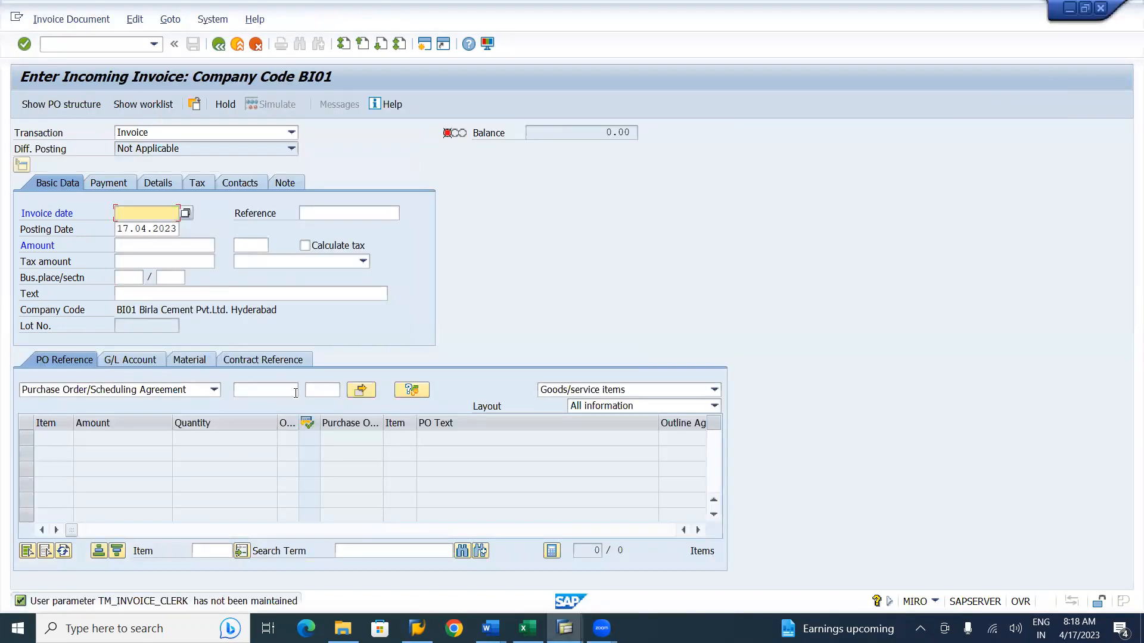
{"action": "key", "text": "alt+Tab"}
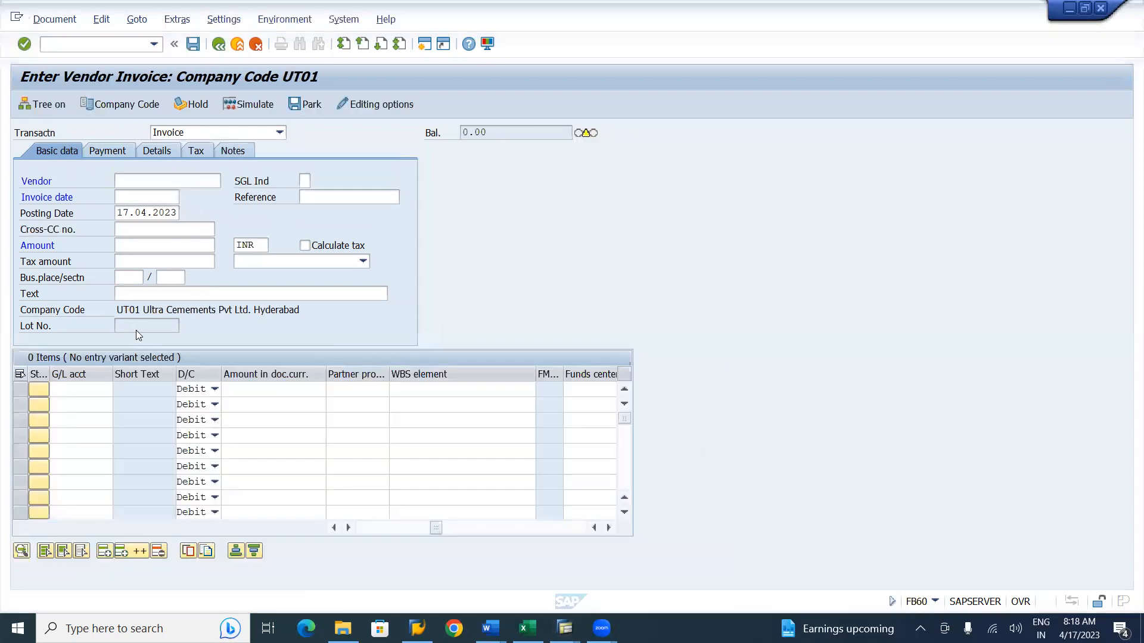
{"action": "key", "text": "alt+Tab"}
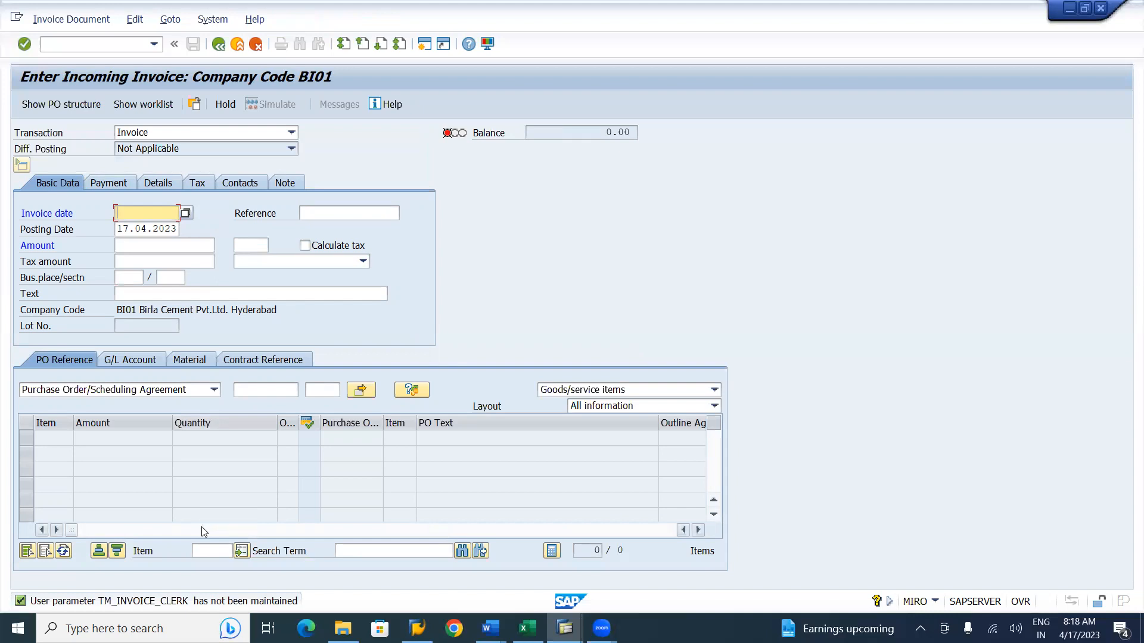
Review the list of Birla field status groups in the Word notes against the B001 field status overview.
{"action": "key", "text": "alt+Tab"}
{"action": "key", "text": "alt+Tab"}
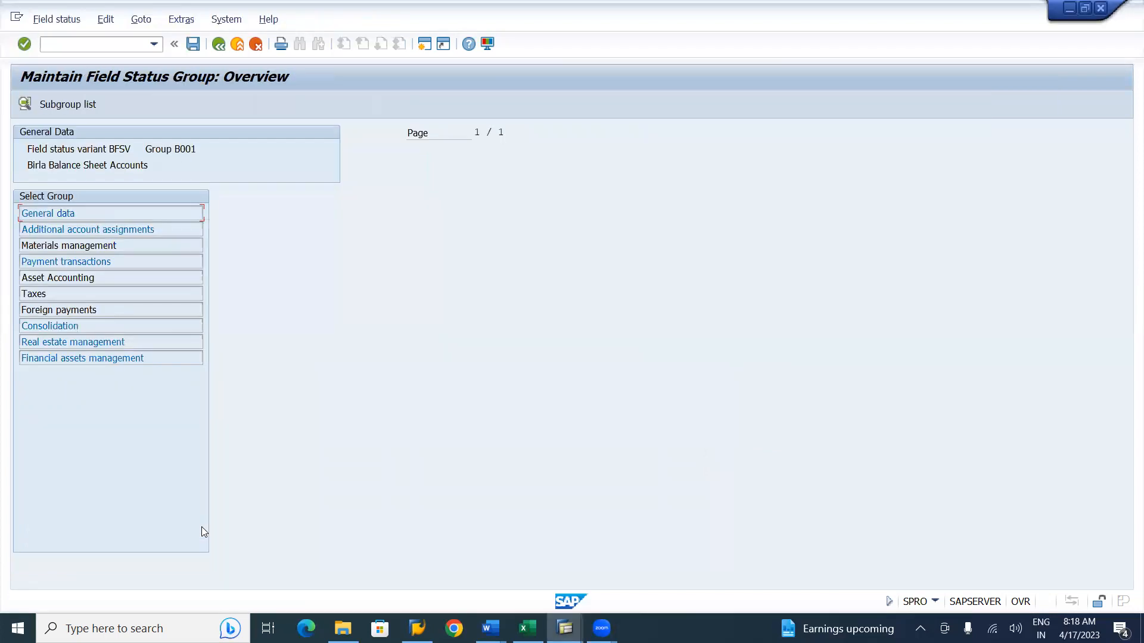
{"action": "key", "text": "alt+Tab"}
{"action": "key", "text": "alt+Tab"}
{"action": "key", "text": "alt+Tab"}
{"action": "key", "text": "alt+Tab"}
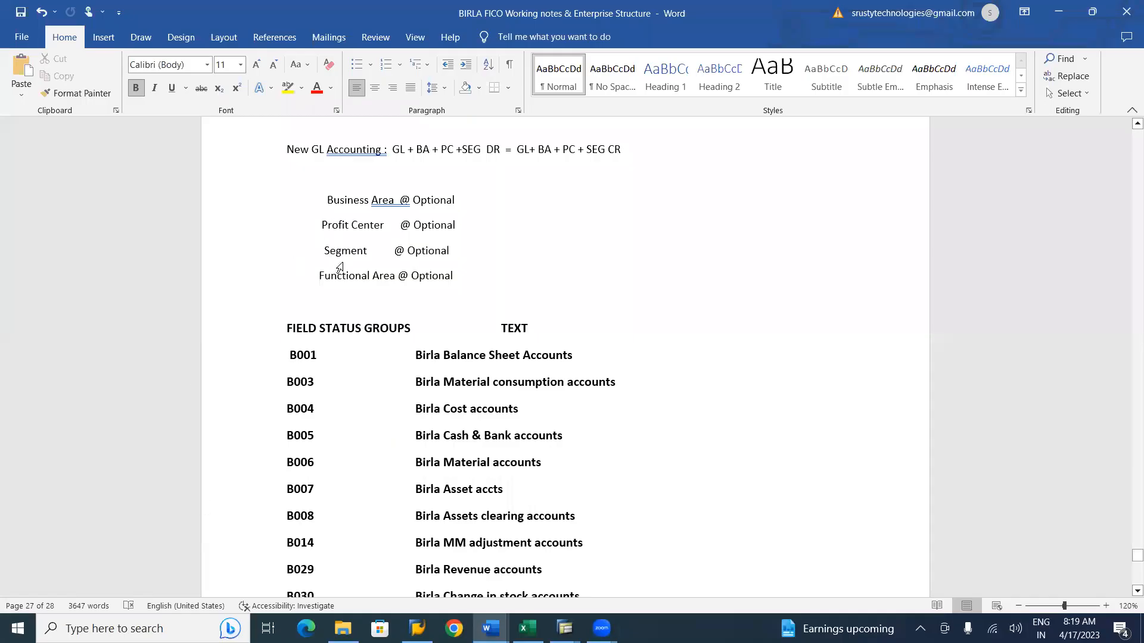
{"action": "key", "text": "alt+Tab"}
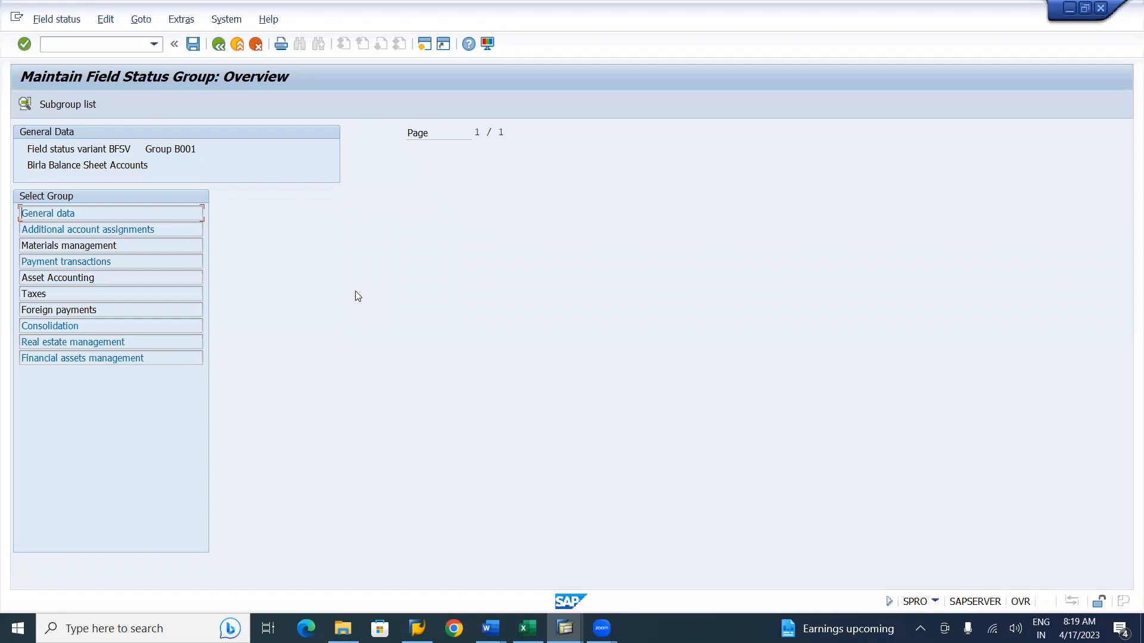
{"action": "key", "text": "alt+Tab"}
{"action": "key", "text": "alt+Tab"}
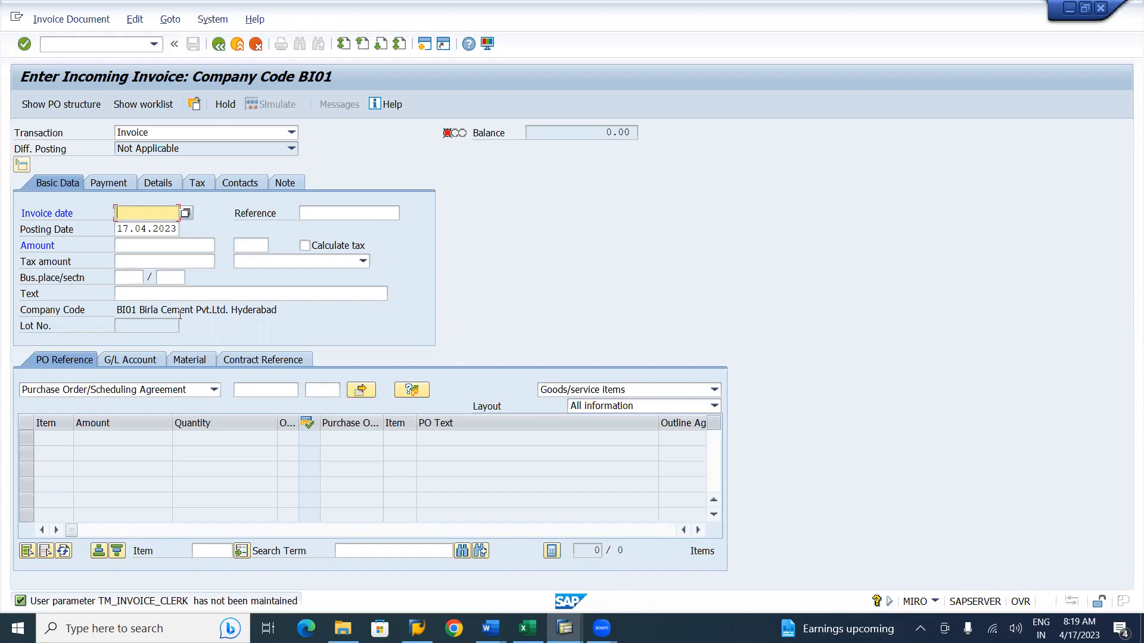
{"action": "key", "text": "alt+Tab"}
{"action": "key", "text": "alt+Tab"}
{"action": "key", "text": "Tab"}
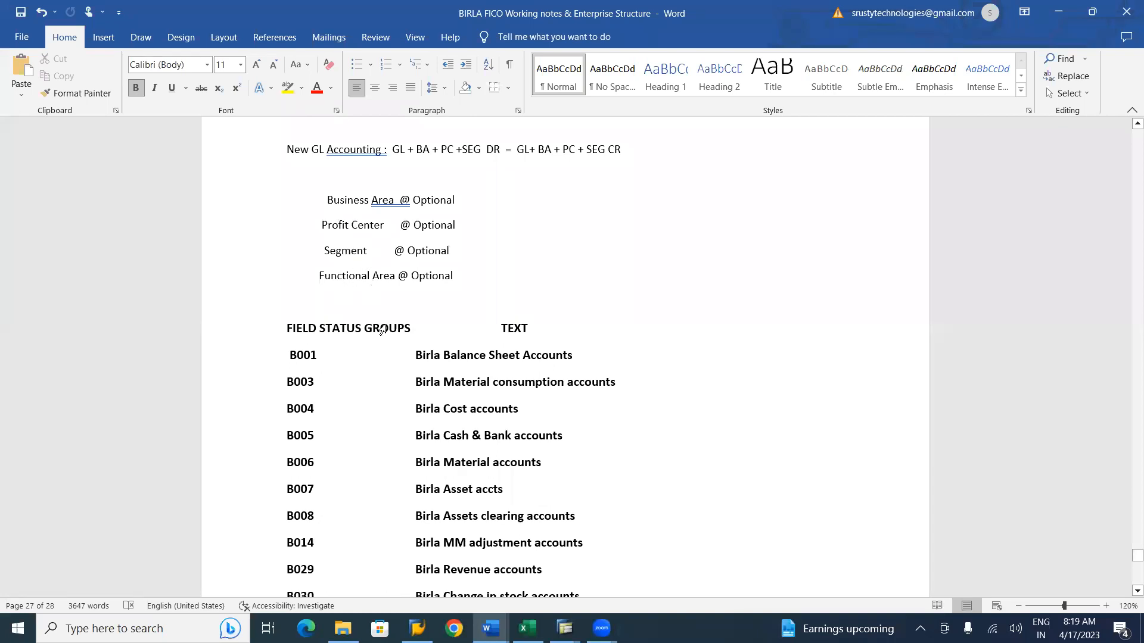
{"action": "key", "text": "alt+Tab"}
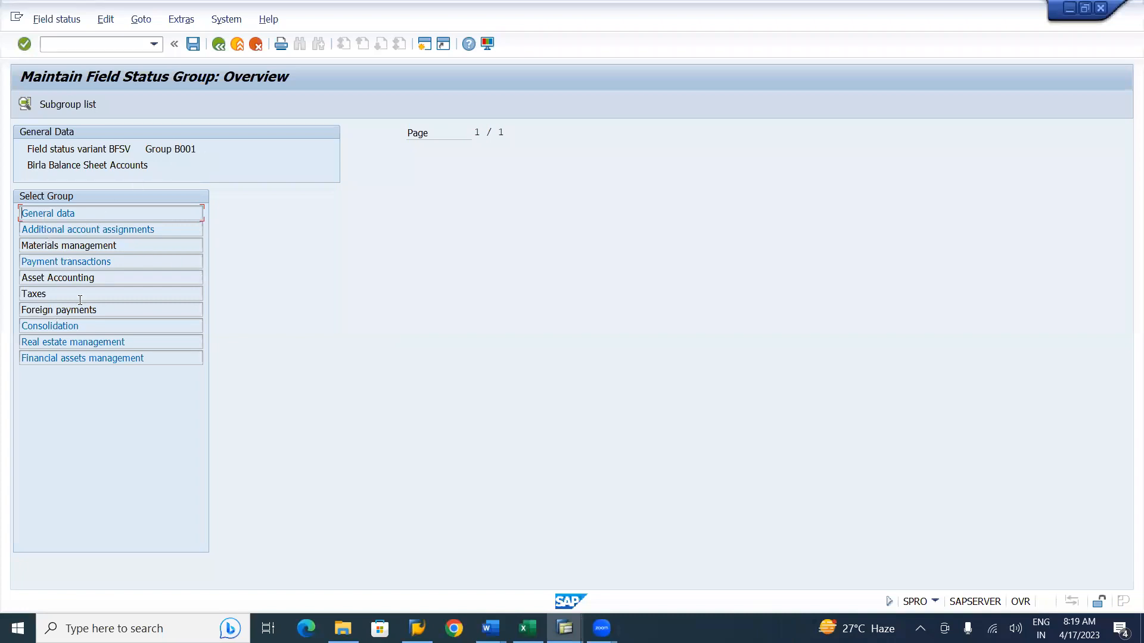
Set Segment to optional entry in group B001's additional account assignments and save.
{"action": "double_click", "coordinate": [64, 229]}
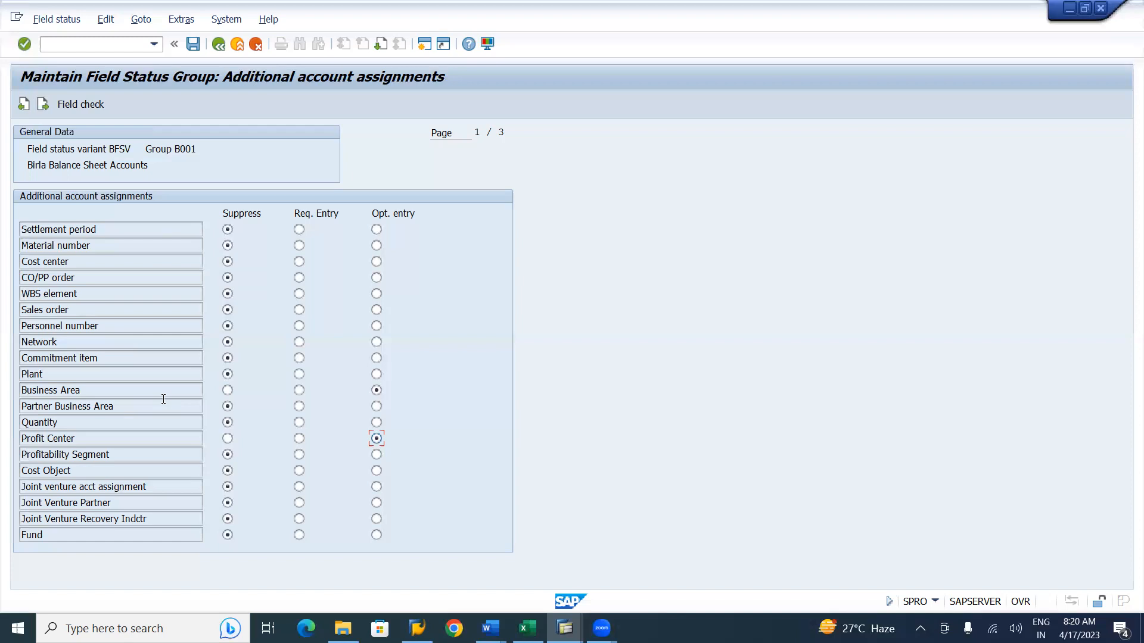
{"action": "scroll", "coordinate": [164, 399], "scroll_direction": "down", "scroll_amount": 2}
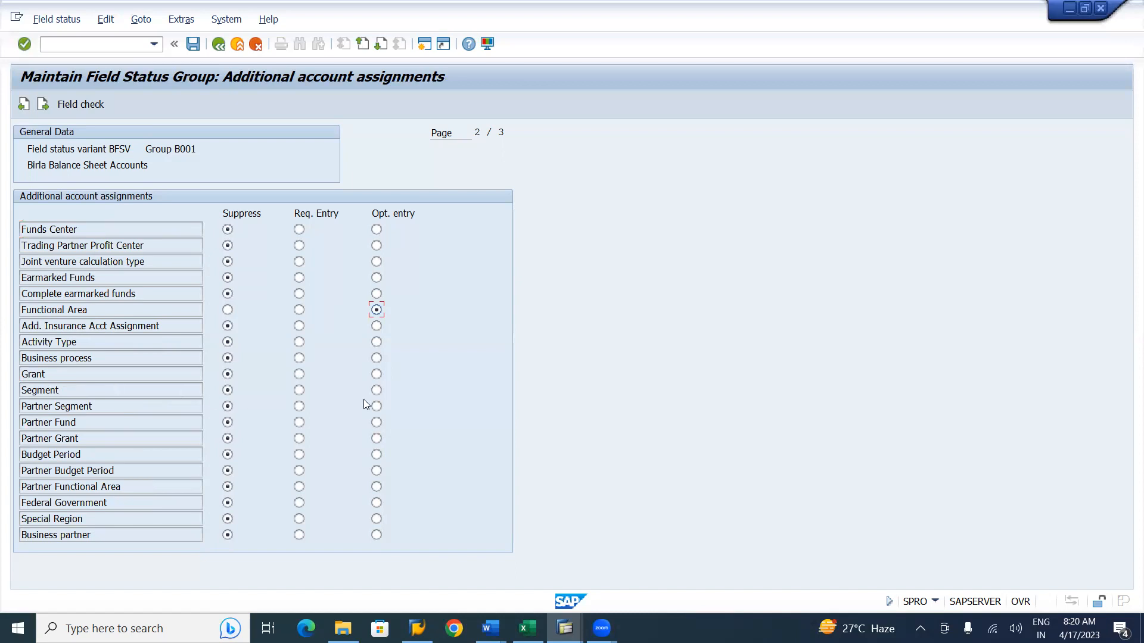
{"action": "left_click", "coordinate": [377, 390]}
{"action": "left_click", "coordinate": [192, 46]}
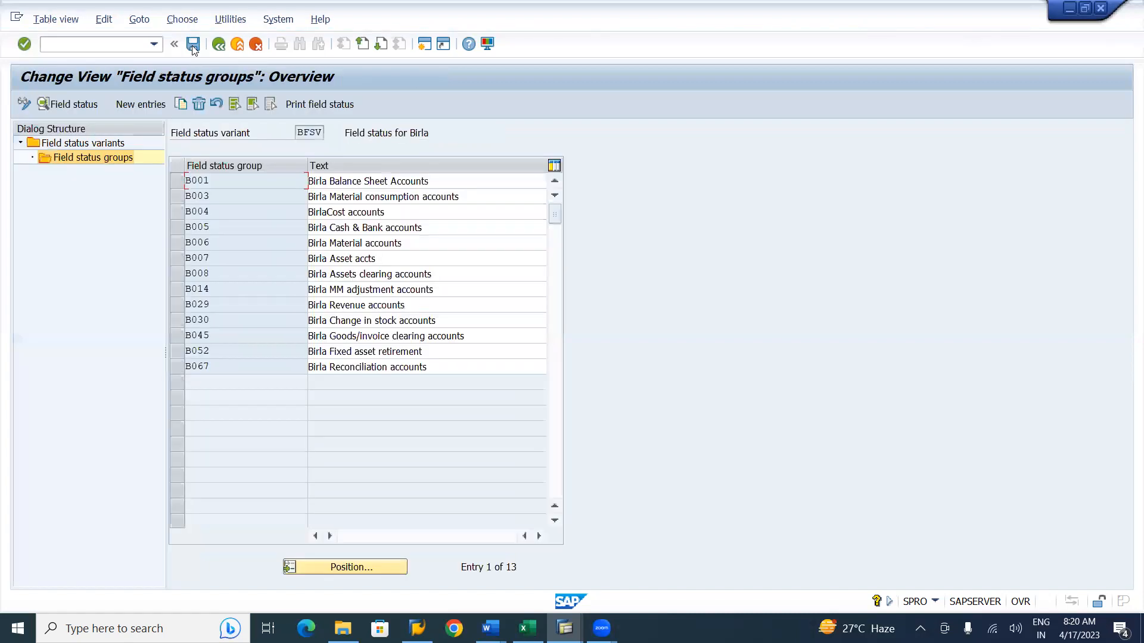
Set Segment to optional entry in group B003's additional account assignments and save.
{"action": "double_click", "coordinate": [333, 197]}
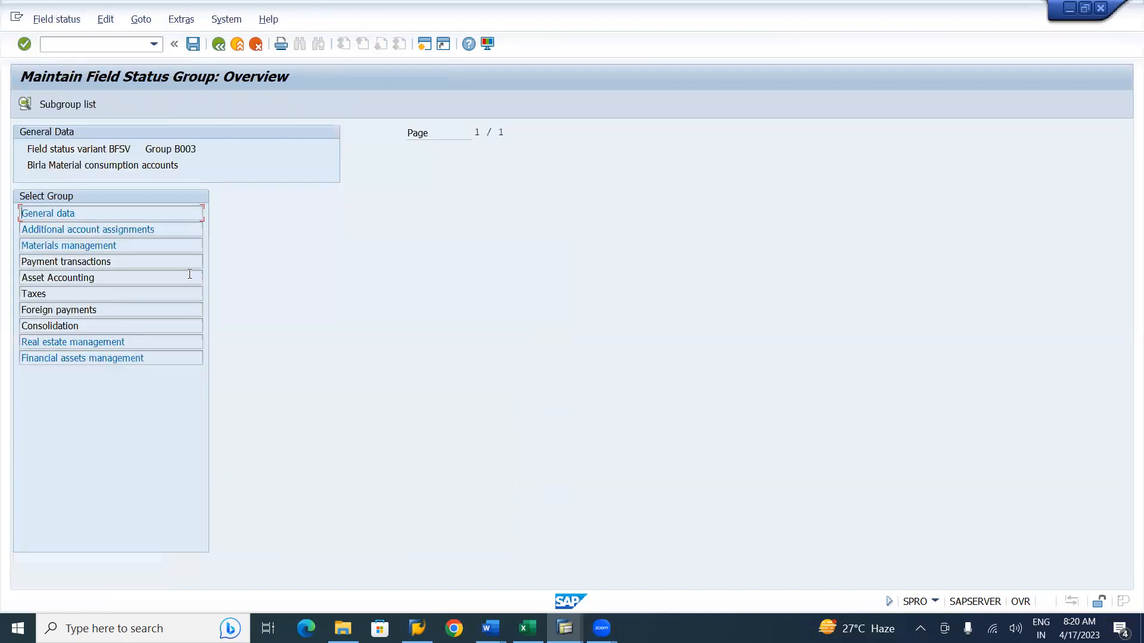
{"action": "double_click", "coordinate": [105, 232]}
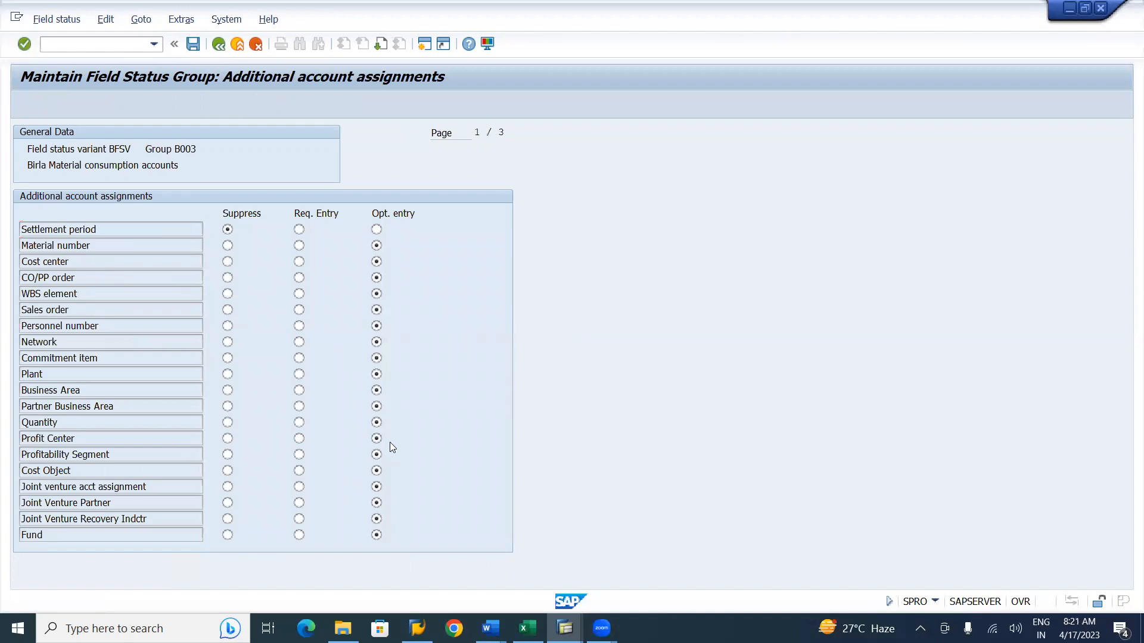
{"action": "key", "text": "Page_Down"}
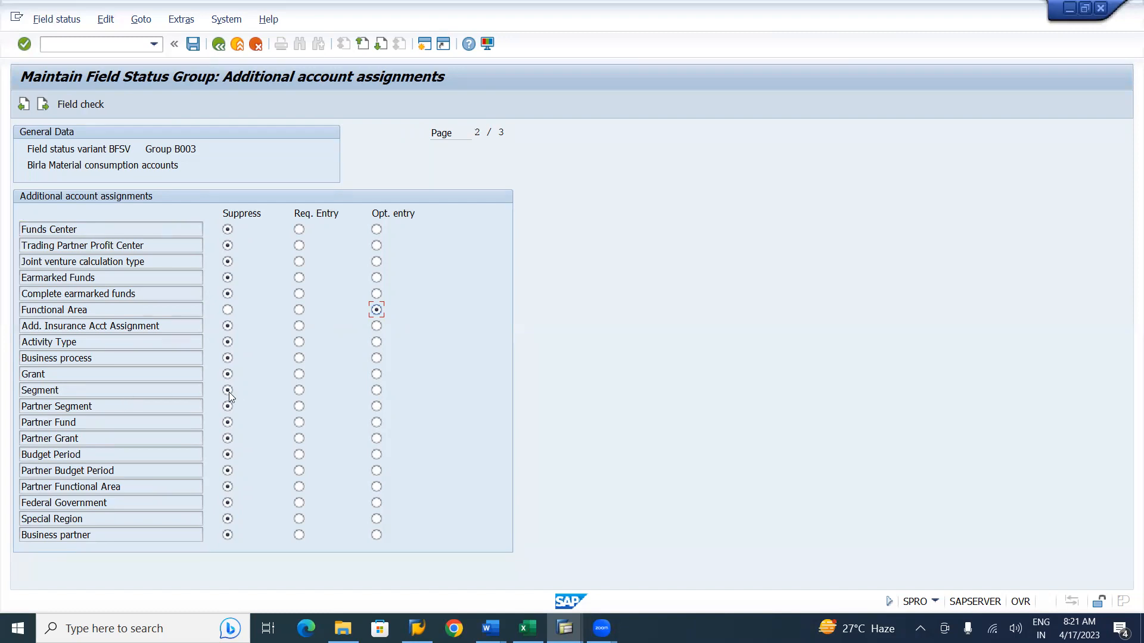
{"action": "left_click", "coordinate": [376, 390]}
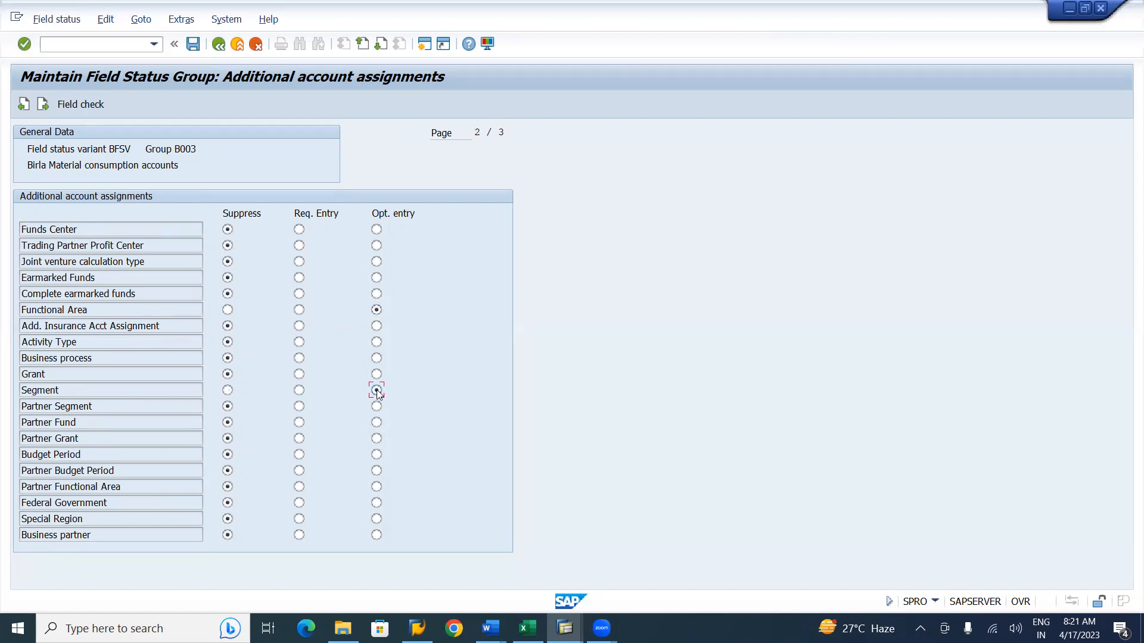
{"action": "left_click", "coordinate": [194, 46]}
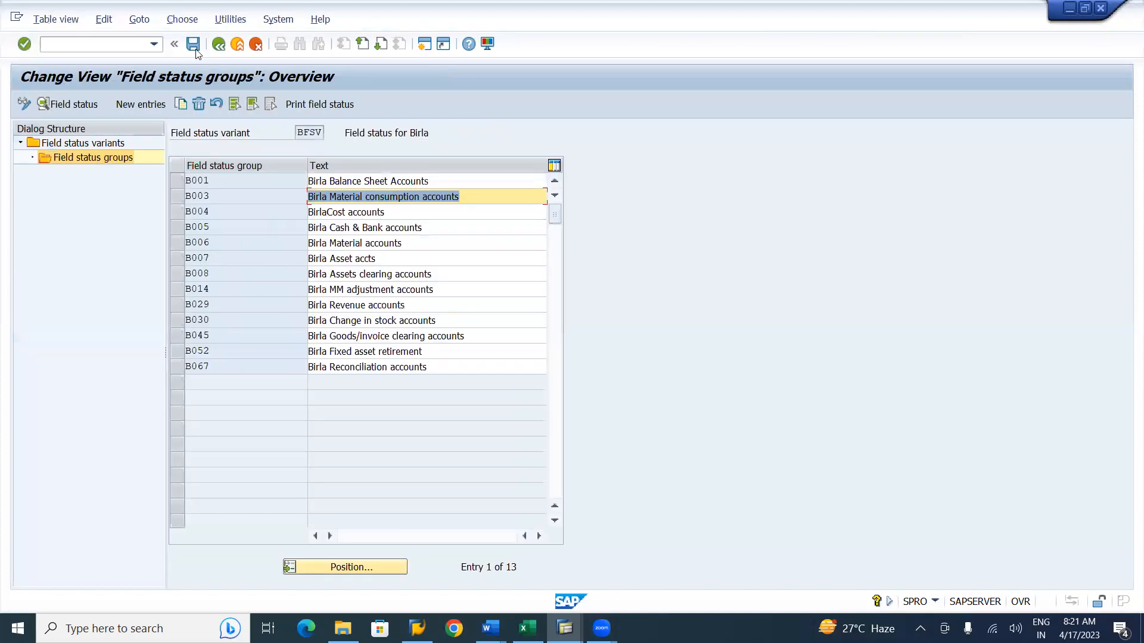
Set Segment to optional entry in group B004's additional account assignments and save.
{"action": "double_click", "coordinate": [333, 218]}
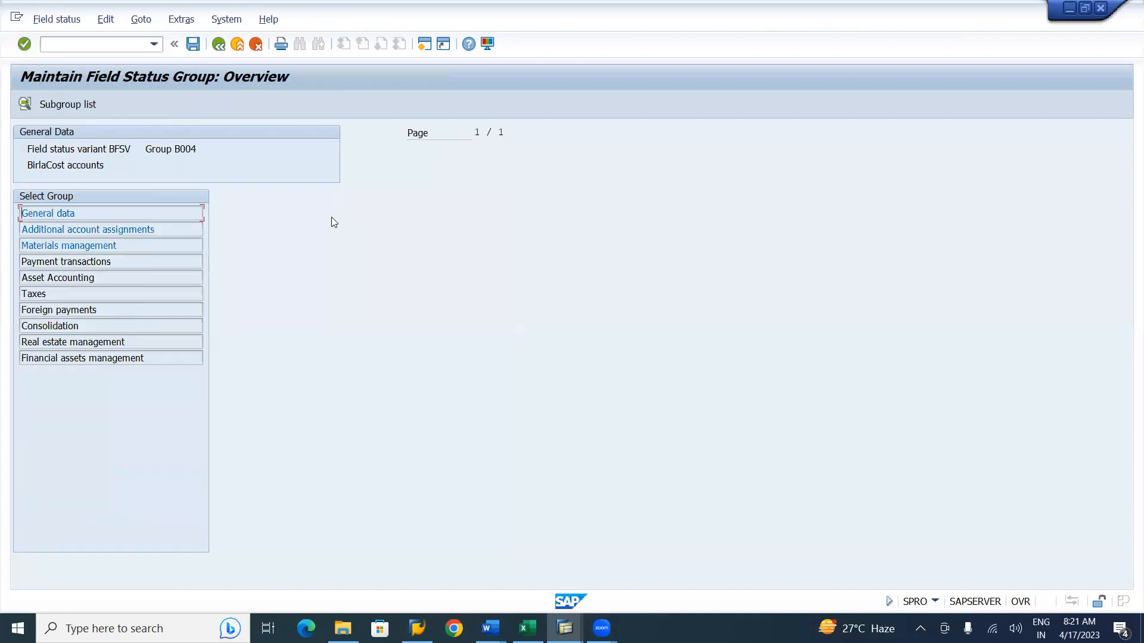
{"action": "double_click", "coordinate": [124, 230]}
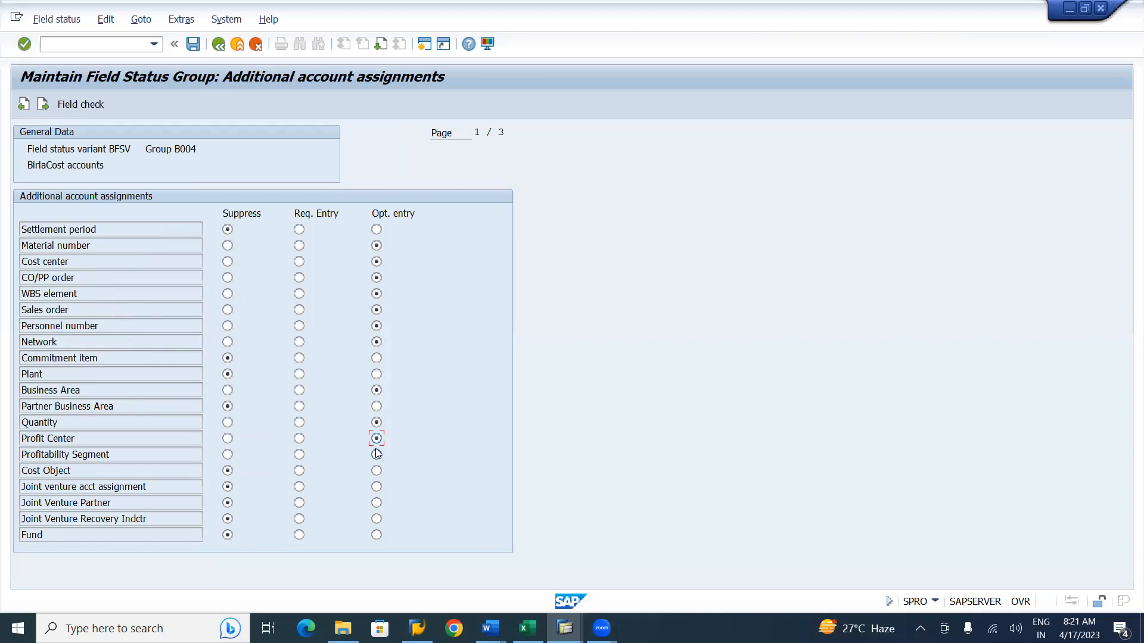
{"action": "key", "text": "Page_Down"}
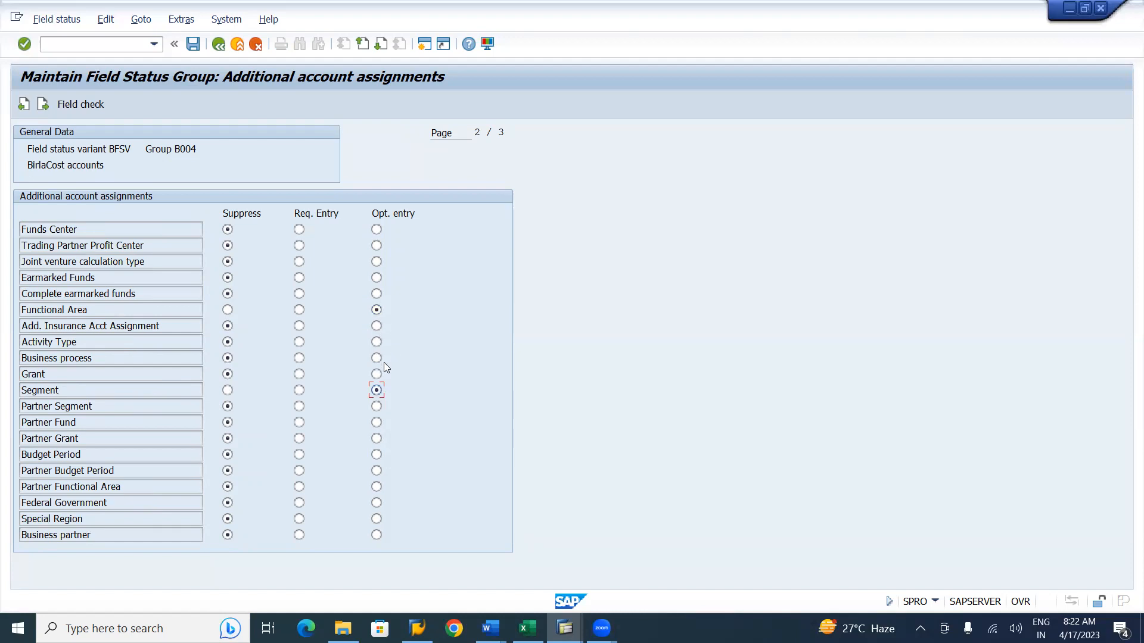
{"action": "left_click", "coordinate": [194, 50]}
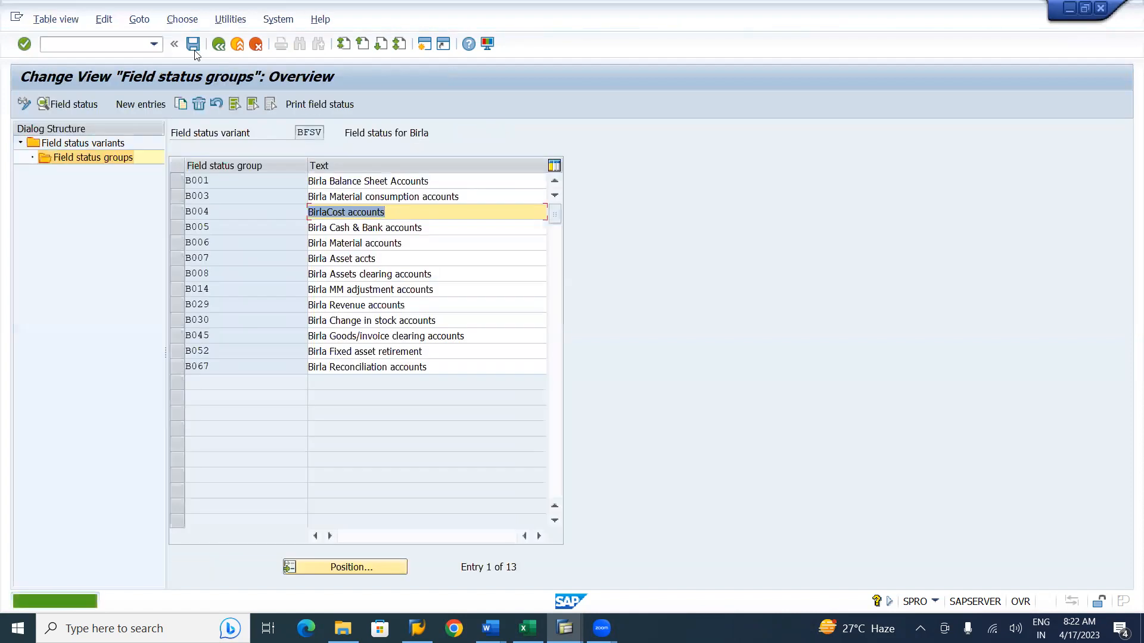
Set Segment to optional entry in group B005's additional account assignments and save.
{"action": "double_click", "coordinate": [337, 229]}
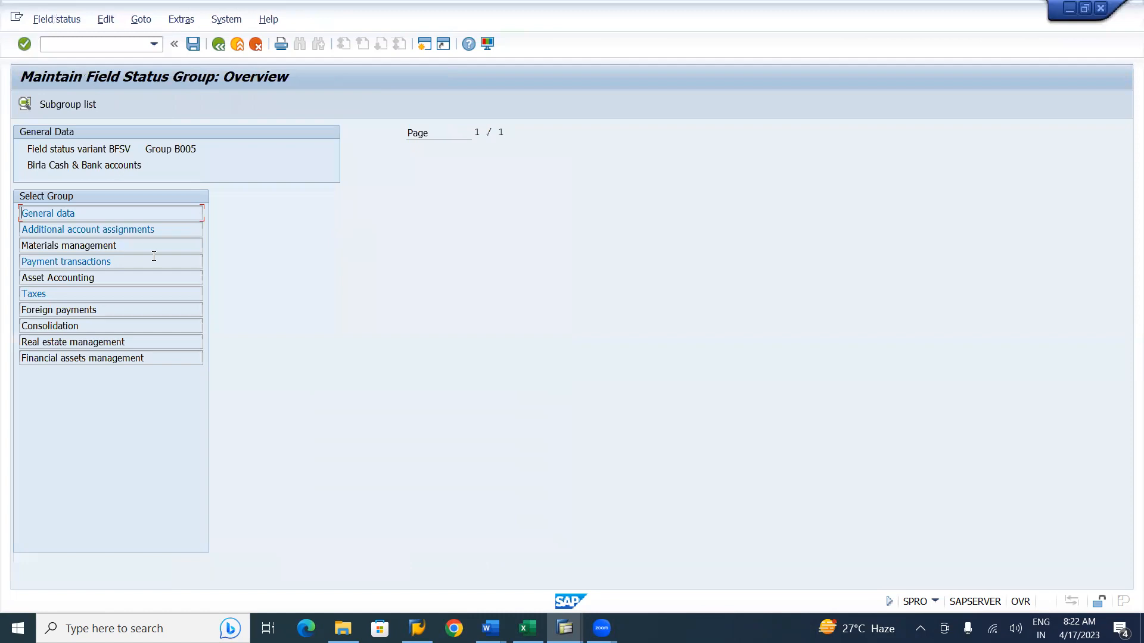
{"action": "double_click", "coordinate": [125, 231]}
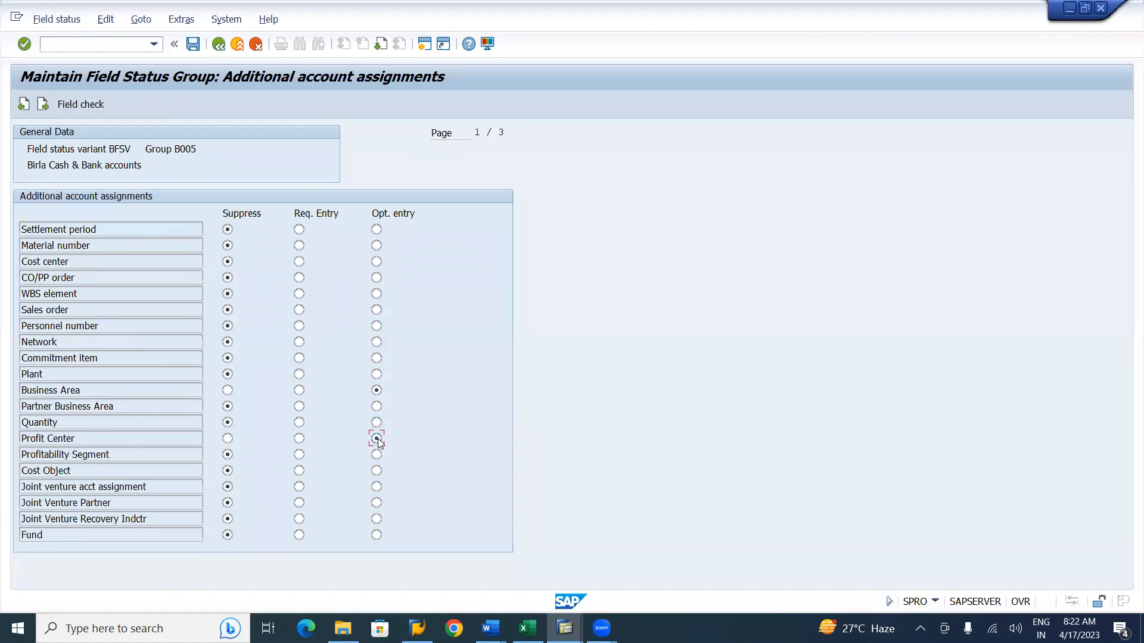
{"action": "key", "text": "Page_Down"}
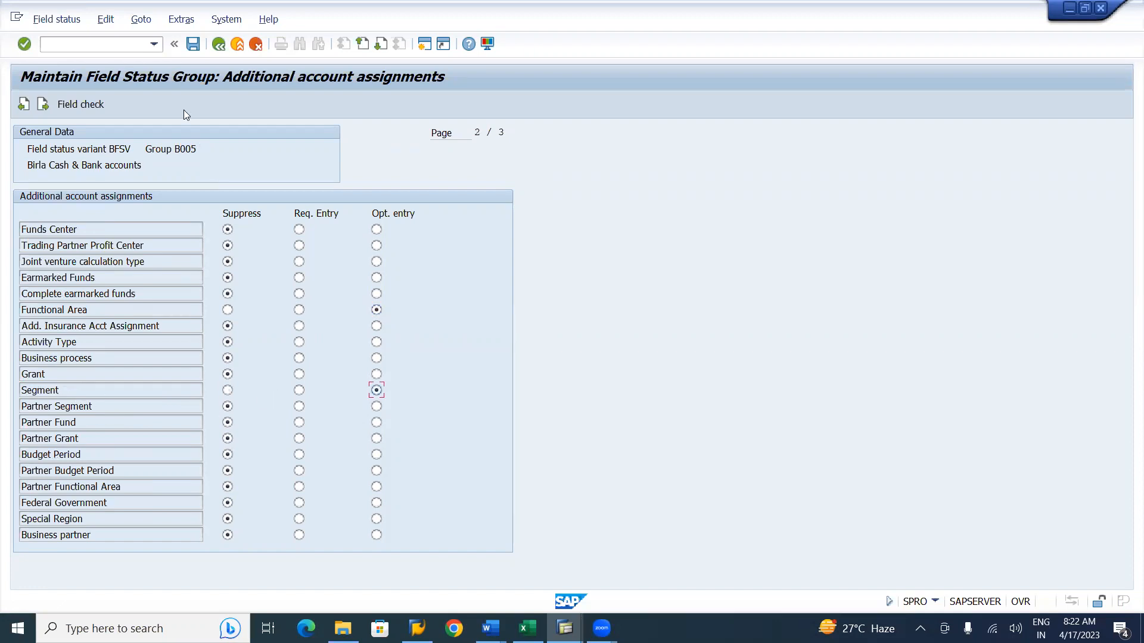
{"action": "left_click", "coordinate": [195, 44]}
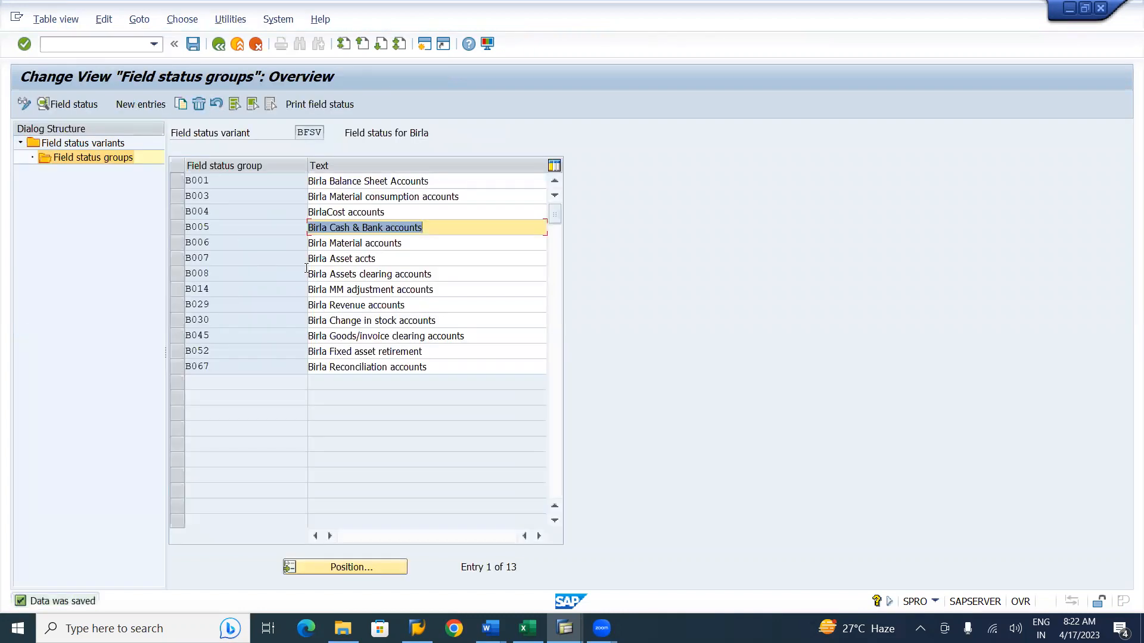
In group B006's additional account assignments, make Profit Center, Functional Area and Segment optional entries and save.
{"action": "double_click", "coordinate": [342, 245]}
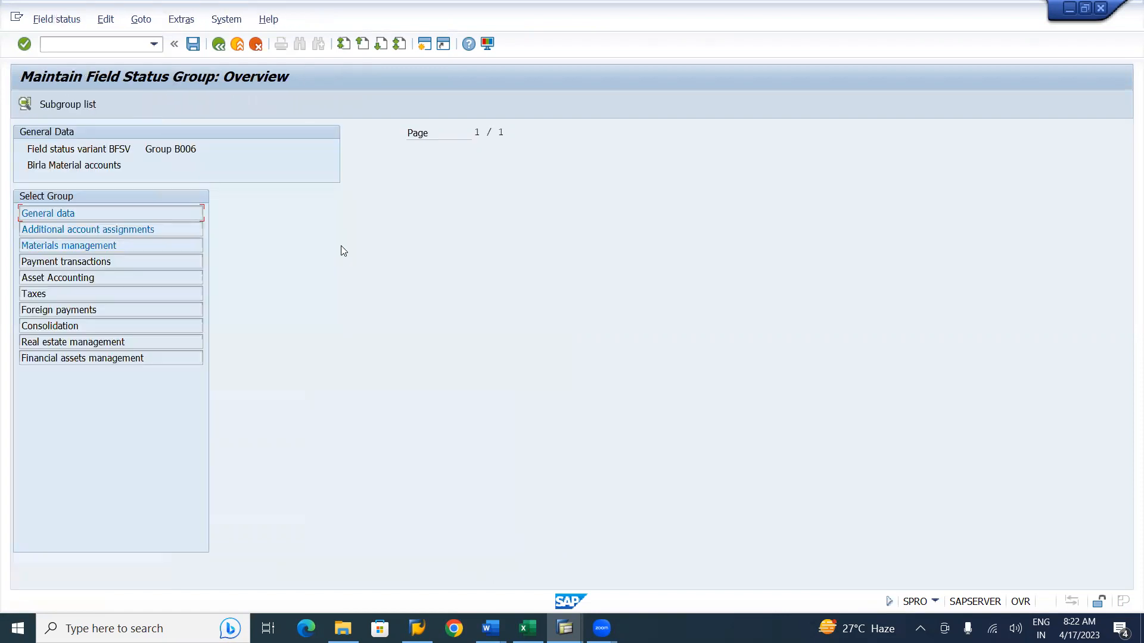
{"action": "double_click", "coordinate": [84, 230]}
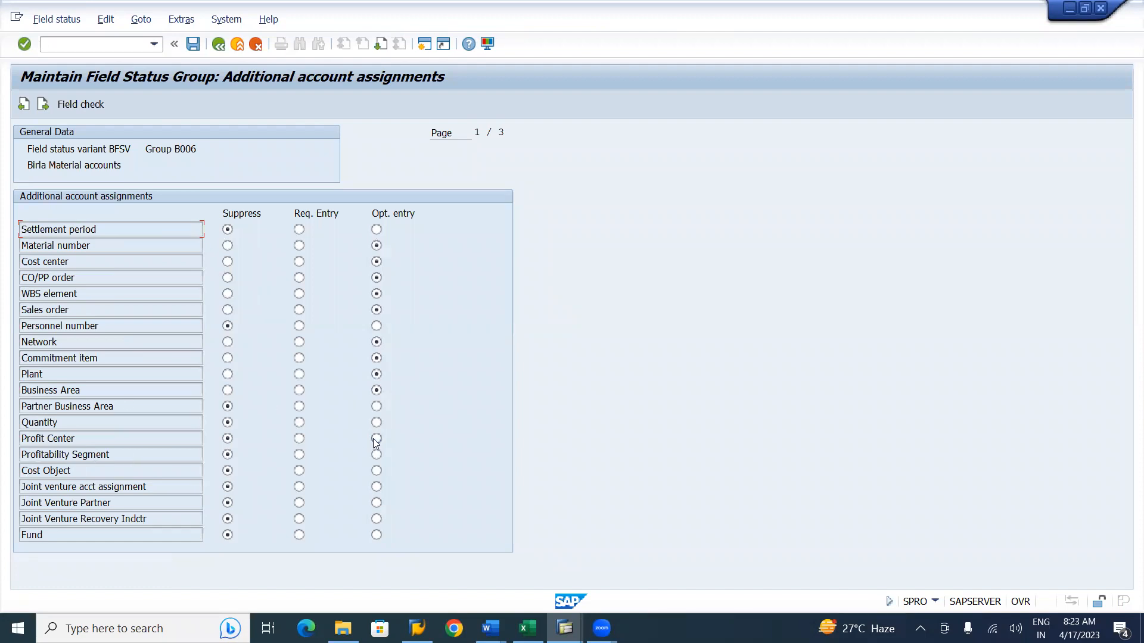
{"action": "left_click", "coordinate": [228, 326]}
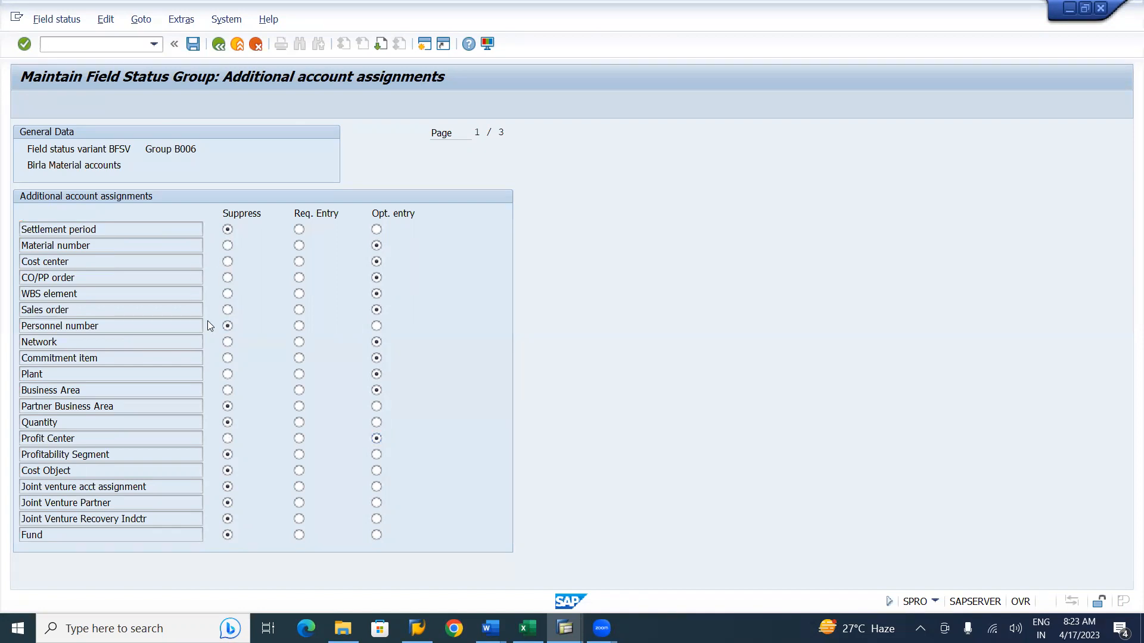
{"action": "key", "text": "Page_Down"}
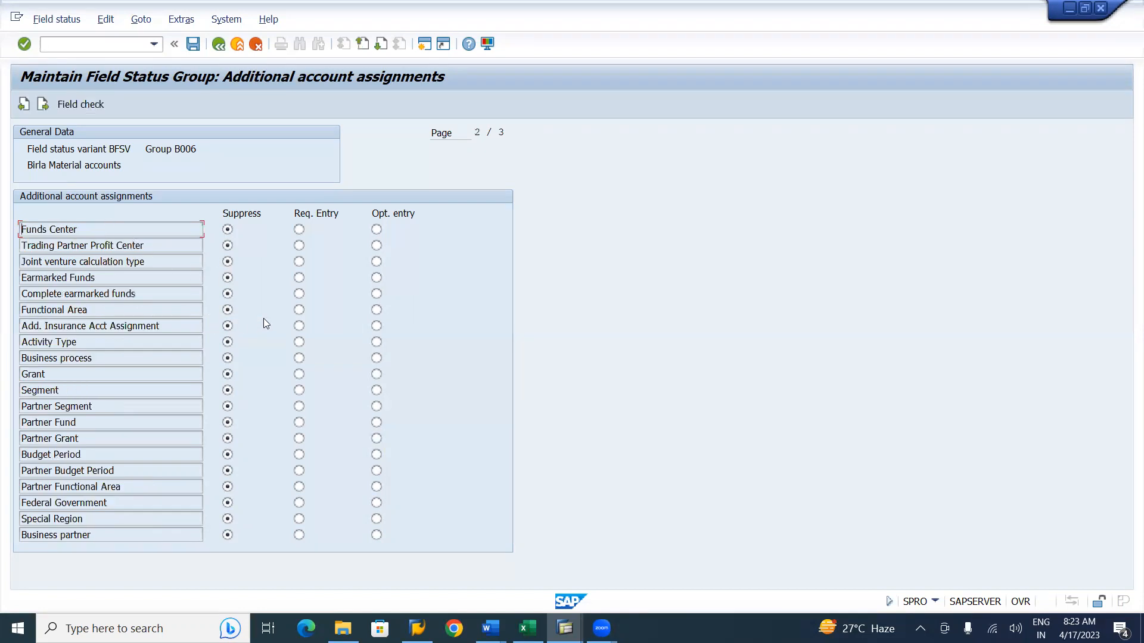
{"action": "left_click", "coordinate": [377, 311]}
{"action": "left_click", "coordinate": [376, 391]}
{"action": "left_click", "coordinate": [195, 43]}
{"action": "left_click", "coordinate": [195, 44]}
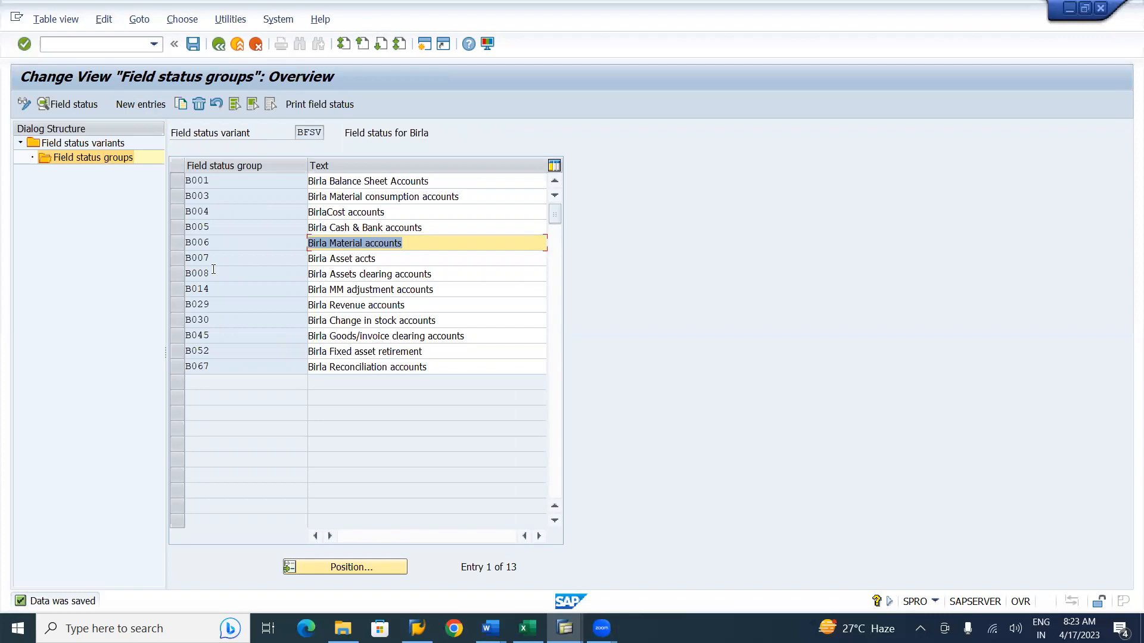
Set Segment to optional entry in group B007's additional account assignments and save.
{"action": "double_click", "coordinate": [347, 260]}
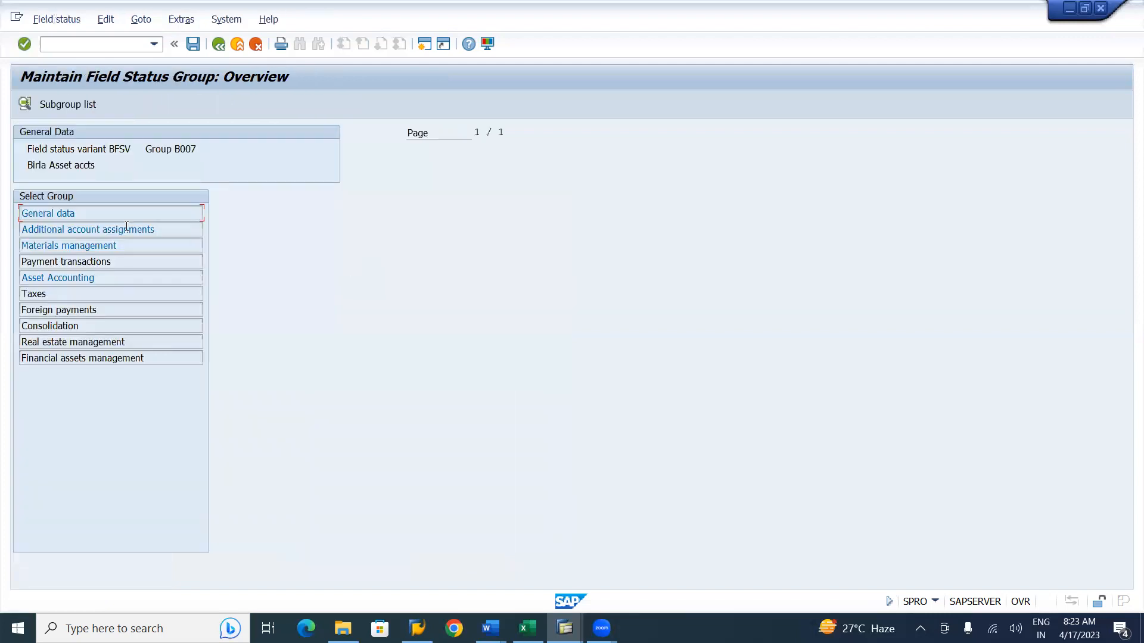
{"action": "double_click", "coordinate": [126, 229]}
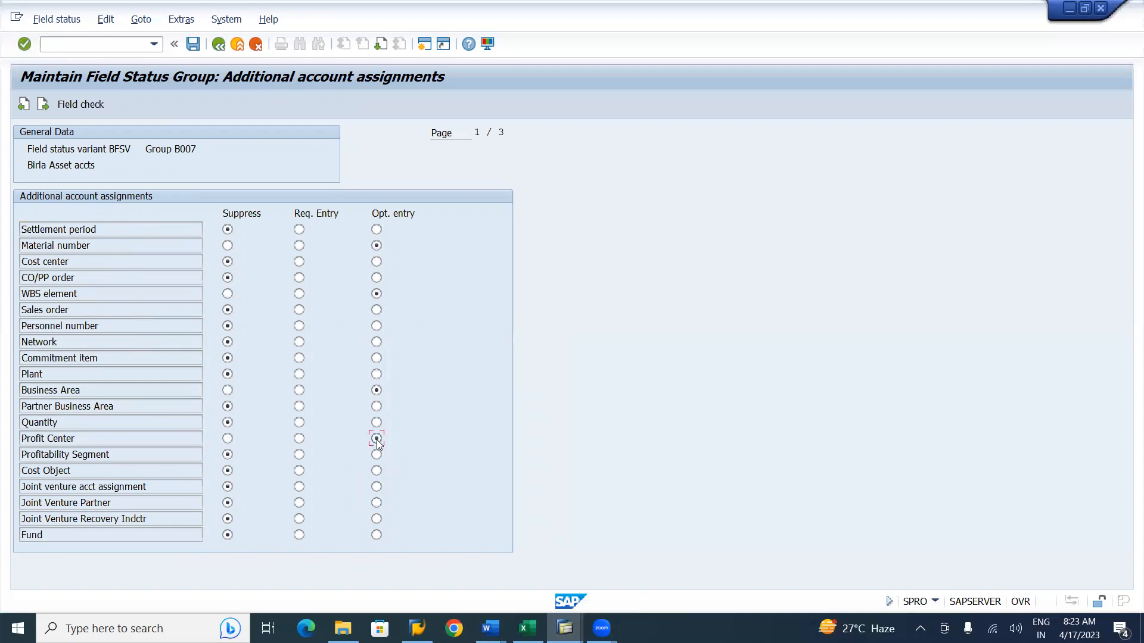
{"action": "key", "text": "Page_Down"}
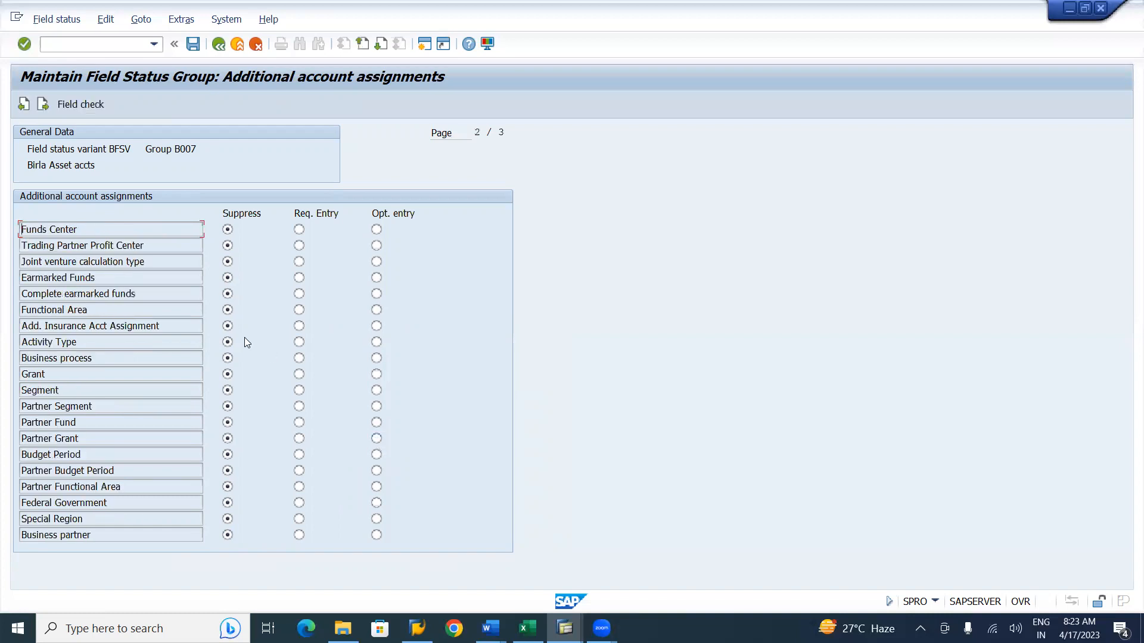
{"action": "left_click", "coordinate": [377, 390]}
{"action": "left_click", "coordinate": [193, 43]}
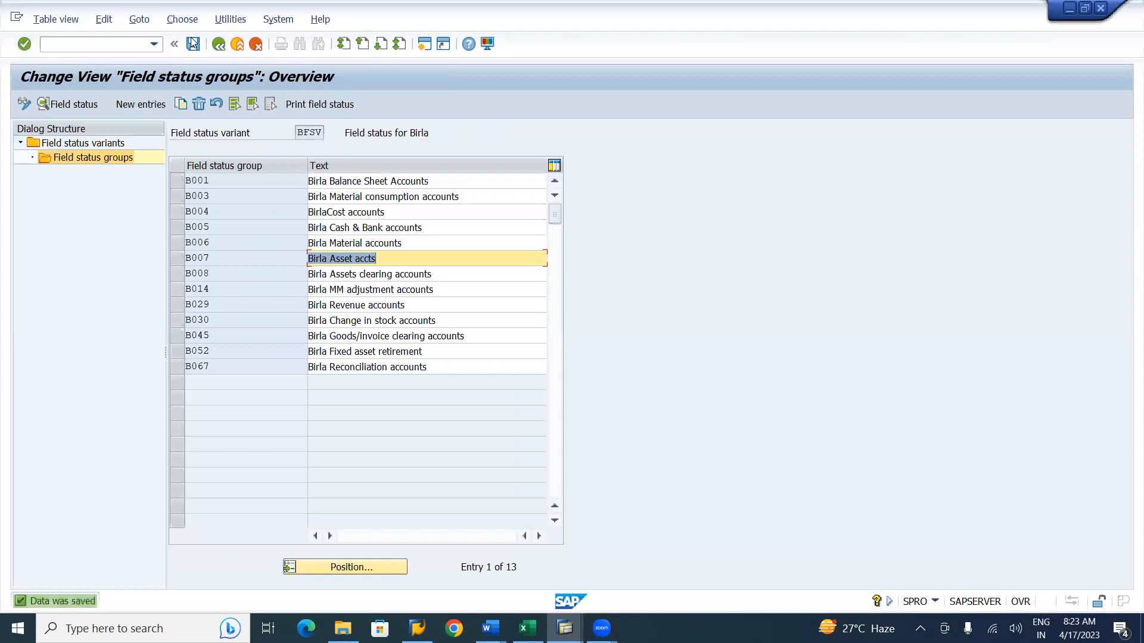
Set Segment to optional entry in group B008's additional account assignments and save.
{"action": "left_click", "coordinate": [334, 278]}
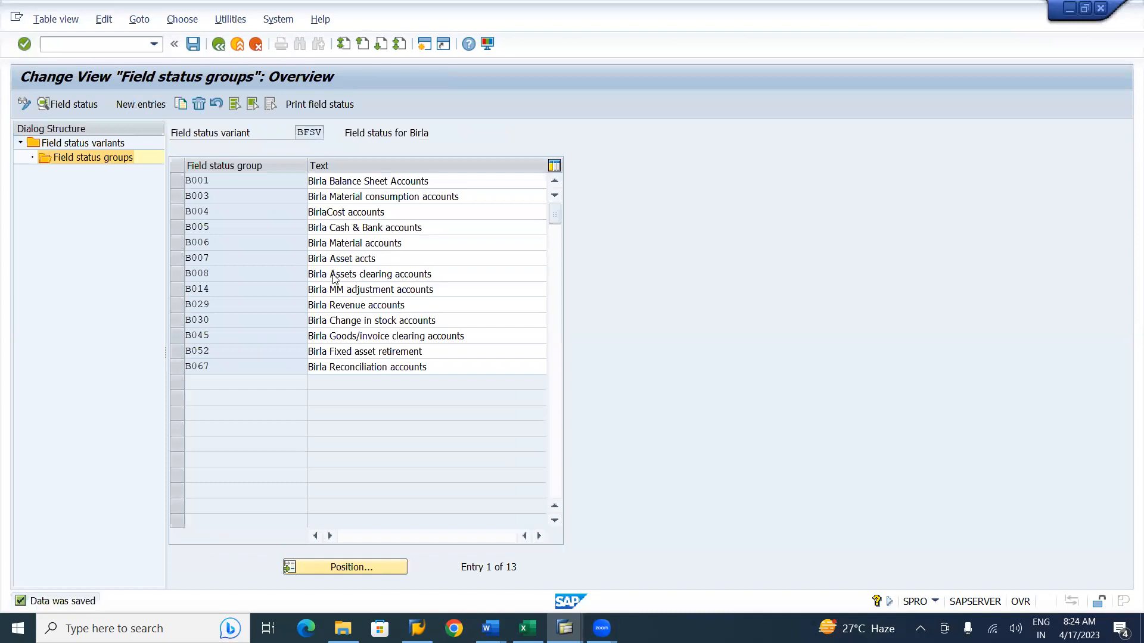
{"action": "double_click", "coordinate": [334, 278]}
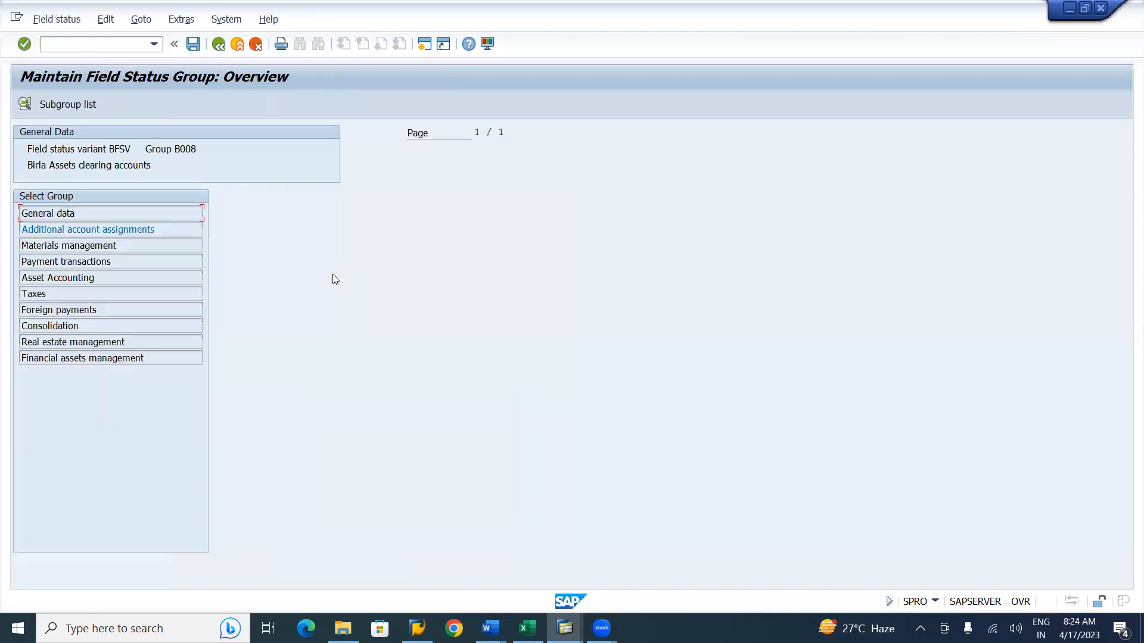
{"action": "double_click", "coordinate": [97, 230]}
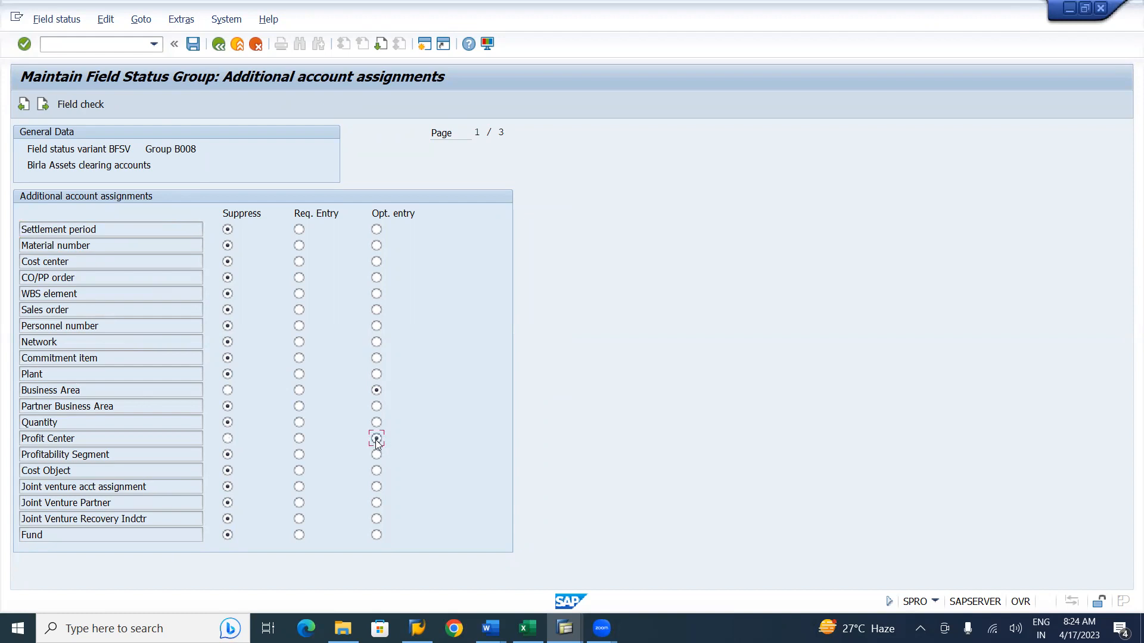
{"action": "key", "text": "Page_Down"}
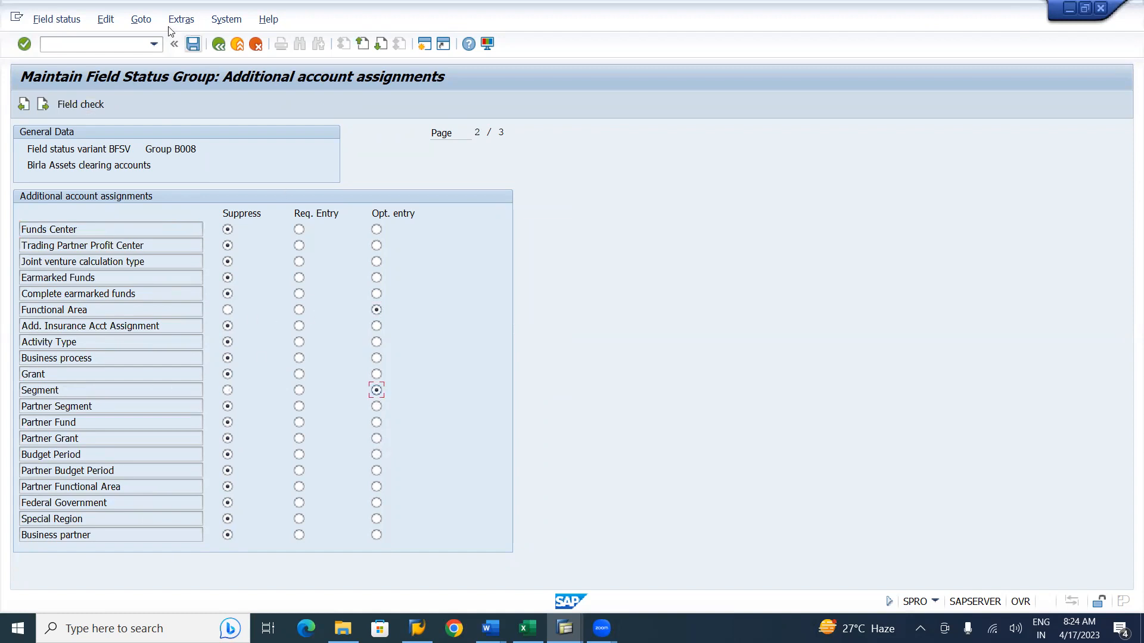
{"action": "left_click", "coordinate": [191, 47]}
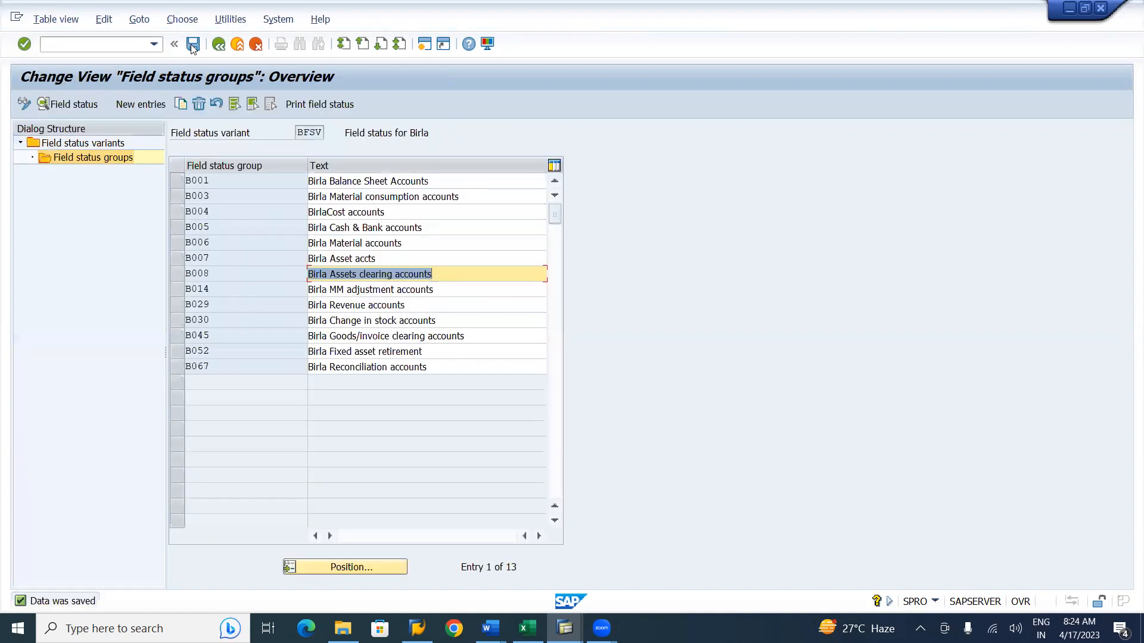
In group B014's additional account assignments, make Functional Area and Segment optional entries and save.
{"action": "double_click", "coordinate": [349, 292]}
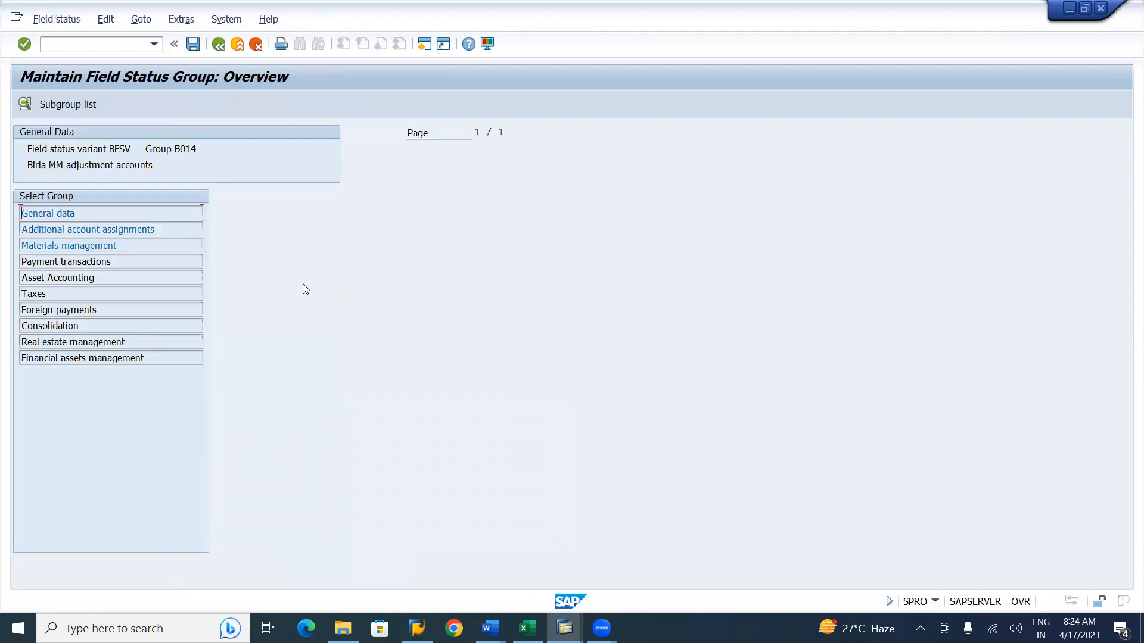
{"action": "double_click", "coordinate": [124, 230]}
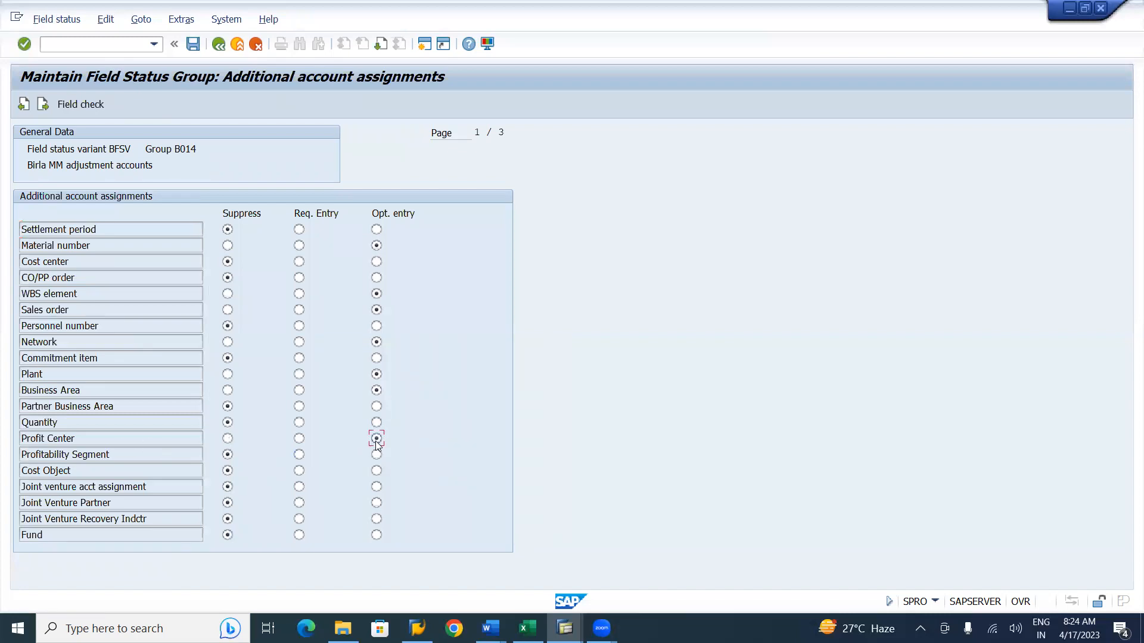
{"action": "key", "text": "Page_Down"}
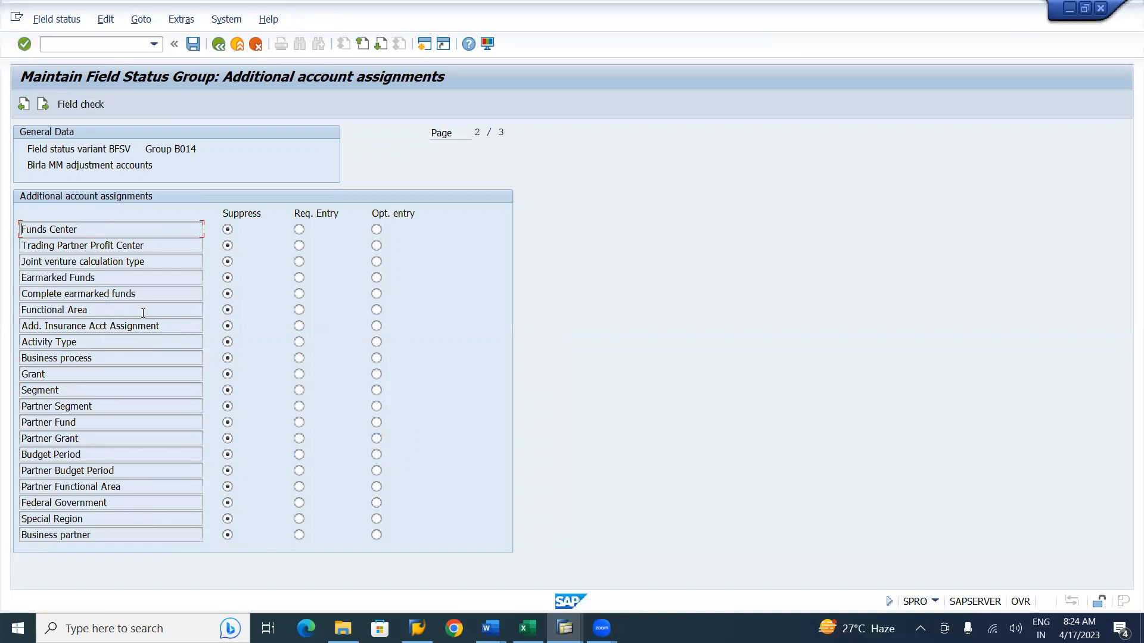
{"action": "left_click", "coordinate": [377, 310]}
{"action": "left_click", "coordinate": [377, 391]}
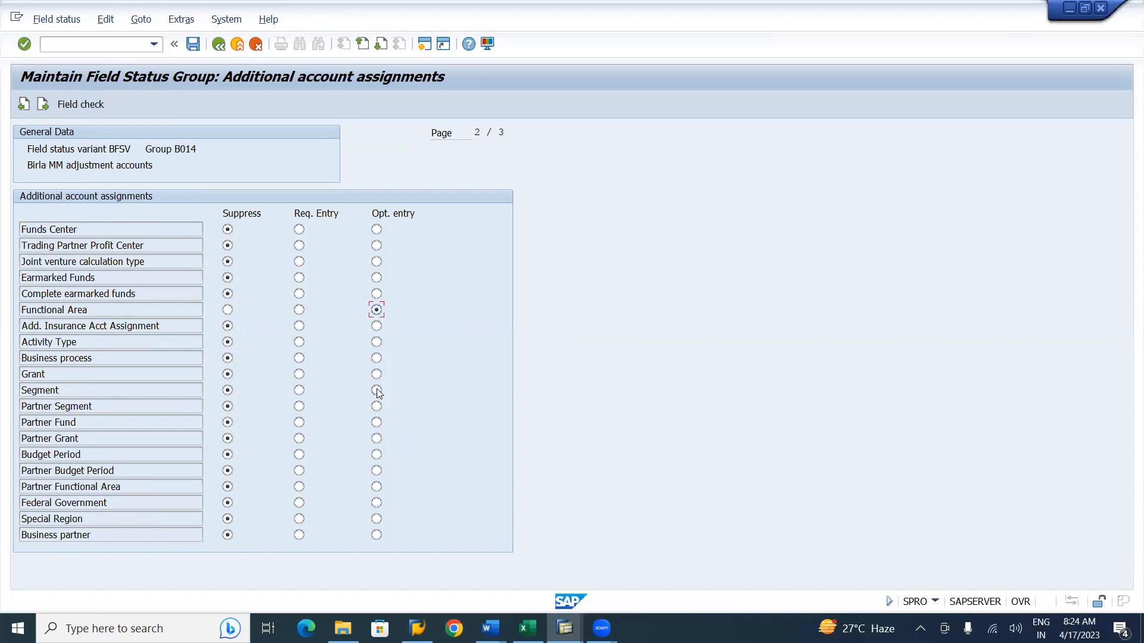
{"action": "left_click", "coordinate": [192, 44]}
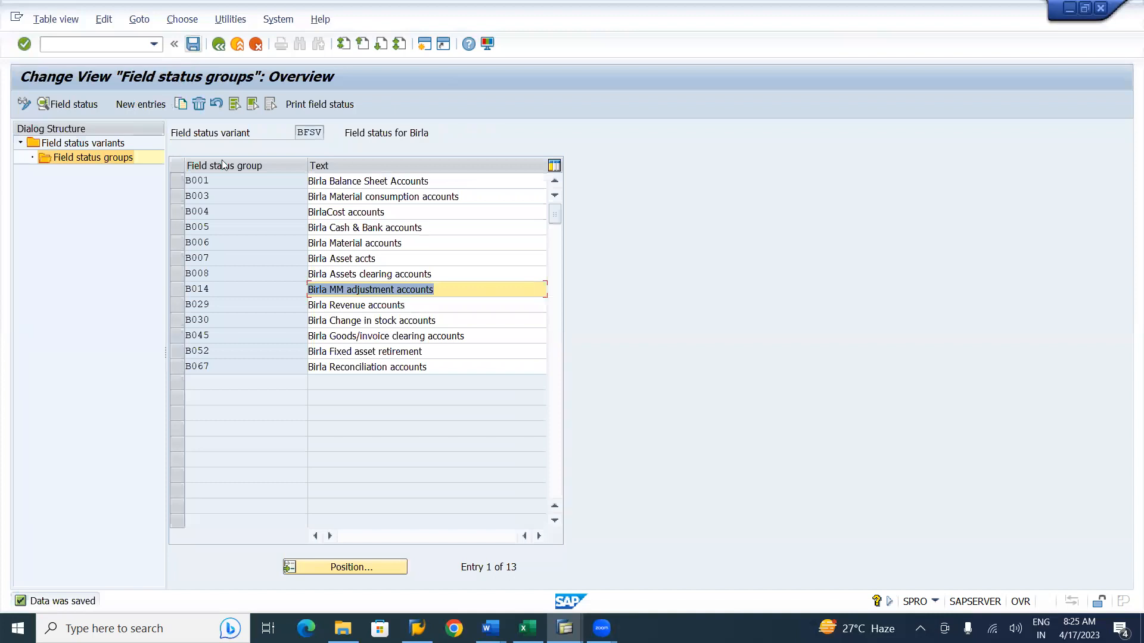
Set Functional Area to optional entry in group B029's additional account assignments and save.
{"action": "double_click", "coordinate": [357, 305]}
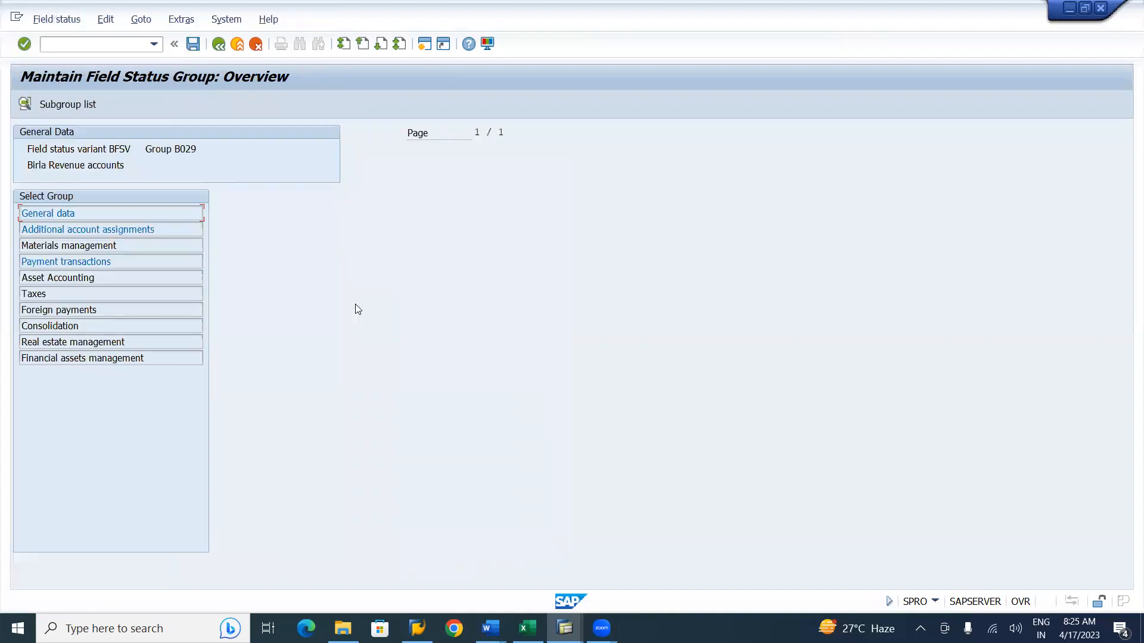
{"action": "double_click", "coordinate": [115, 230]}
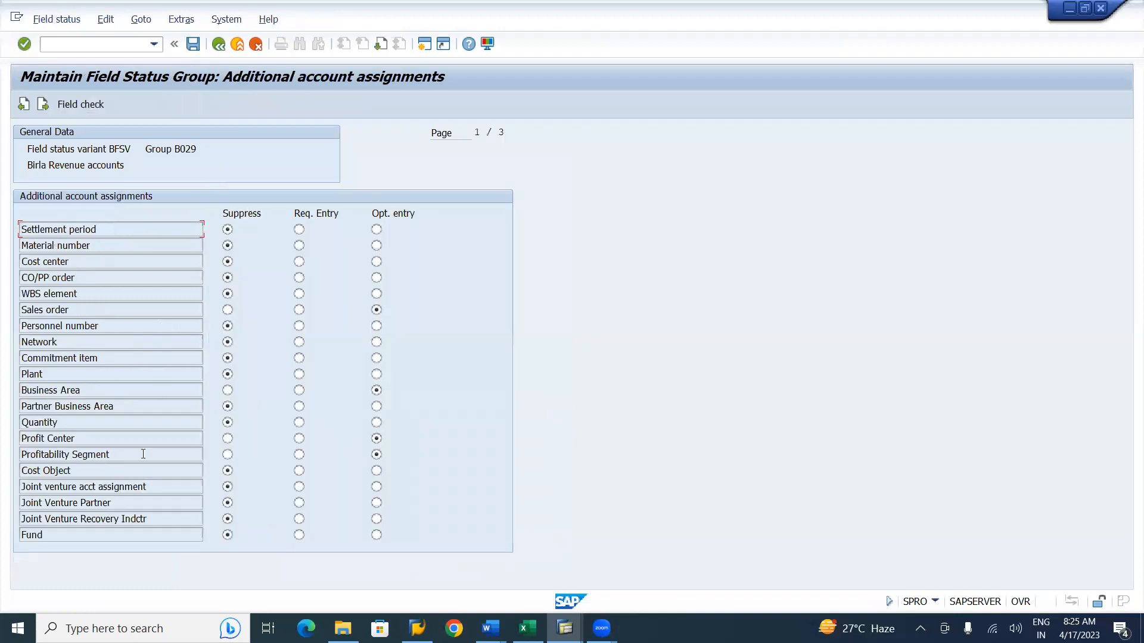
{"action": "key", "text": "Page_Down"}
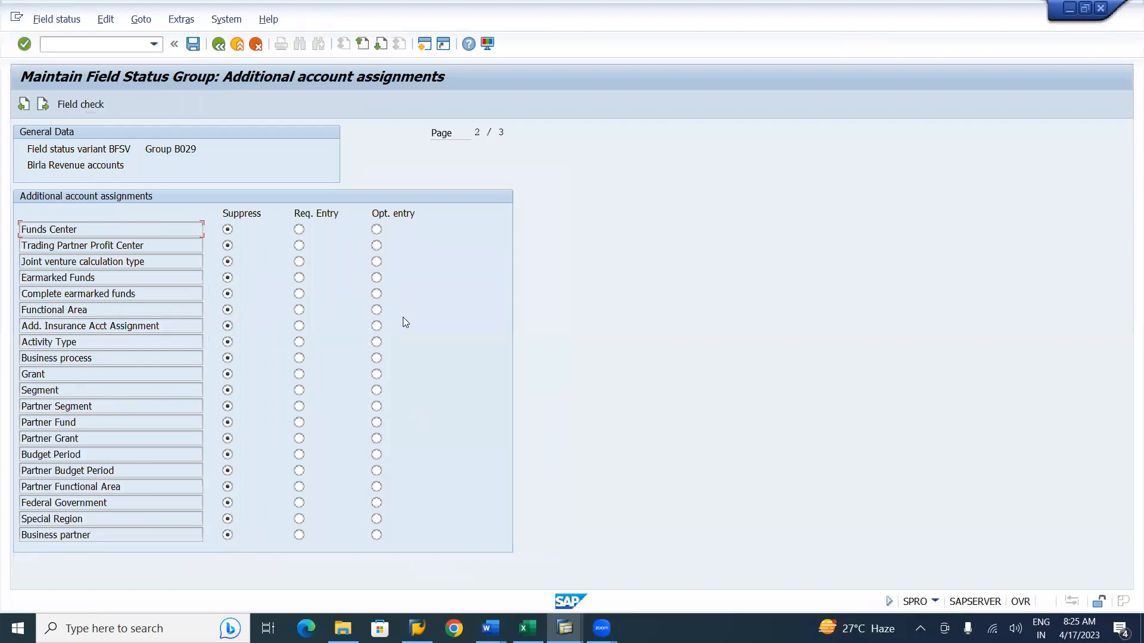
{"action": "left_click", "coordinate": [382, 310]}
{"action": "left_click", "coordinate": [193, 43]}
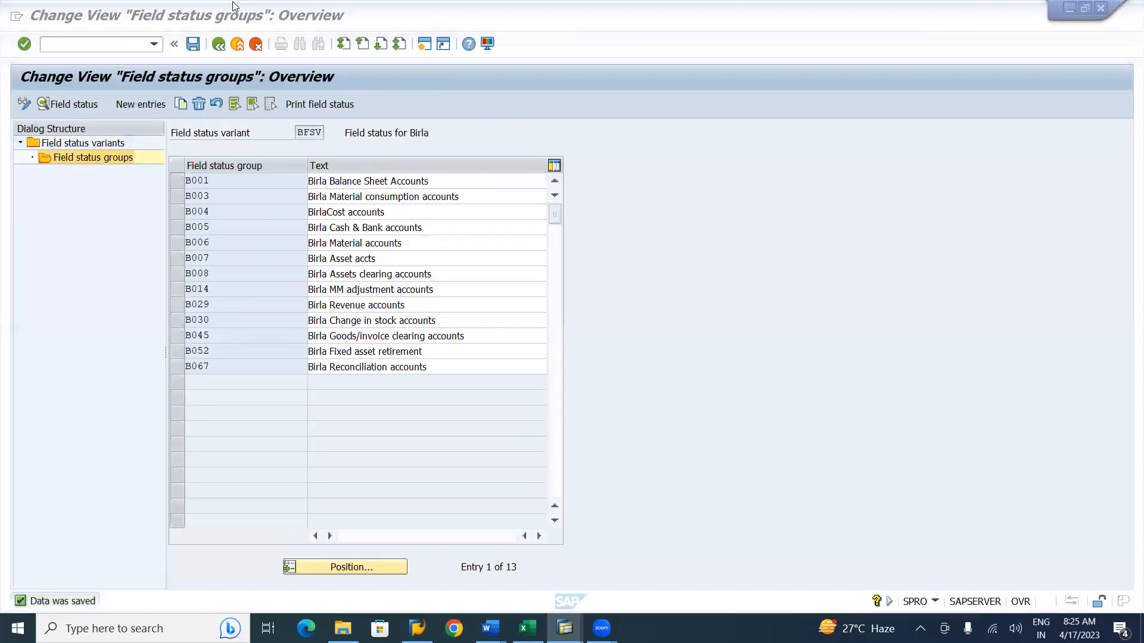
Set Segment to optional entry in group B030's additional account assignments and save.
{"action": "double_click", "coordinate": [354, 322]}
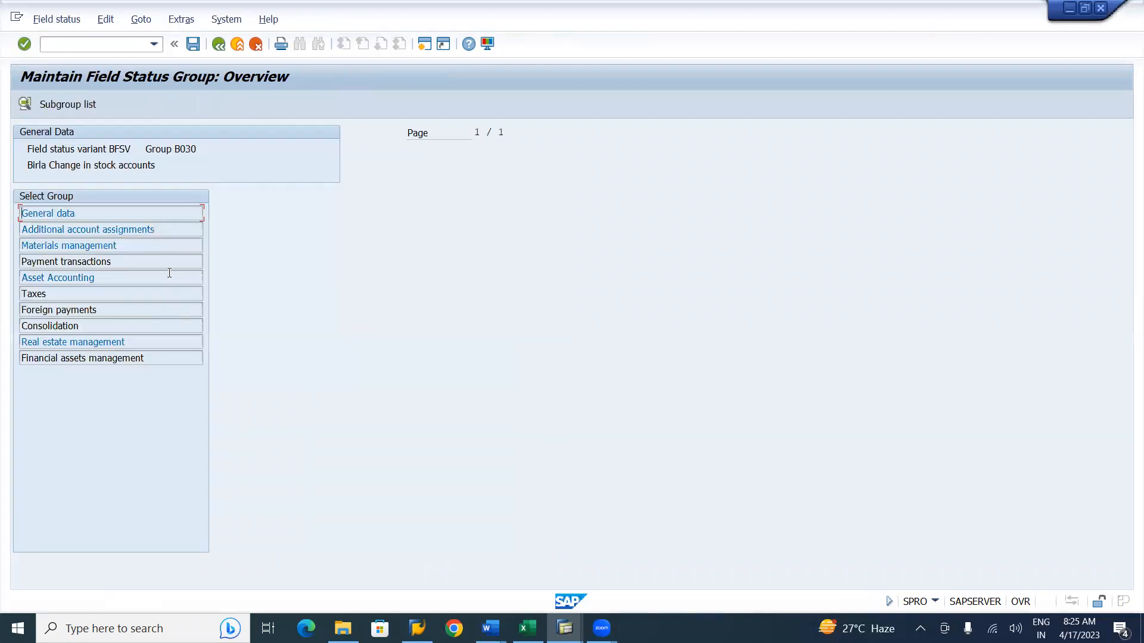
{"action": "left_click", "coordinate": [101, 230]}
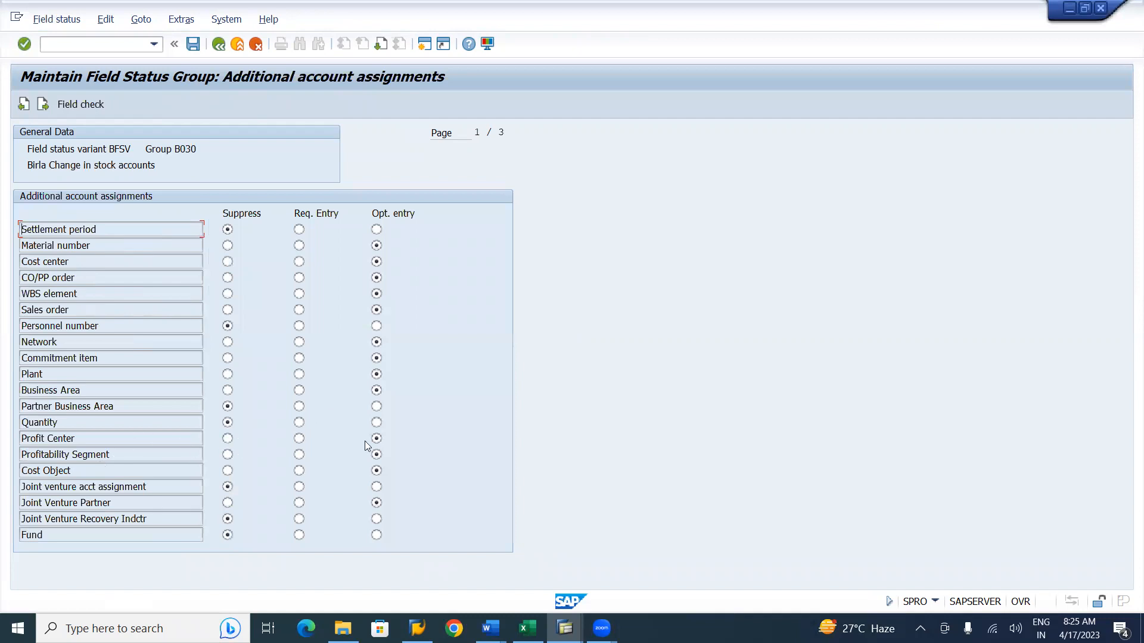
{"action": "key", "text": "Page_Down"}
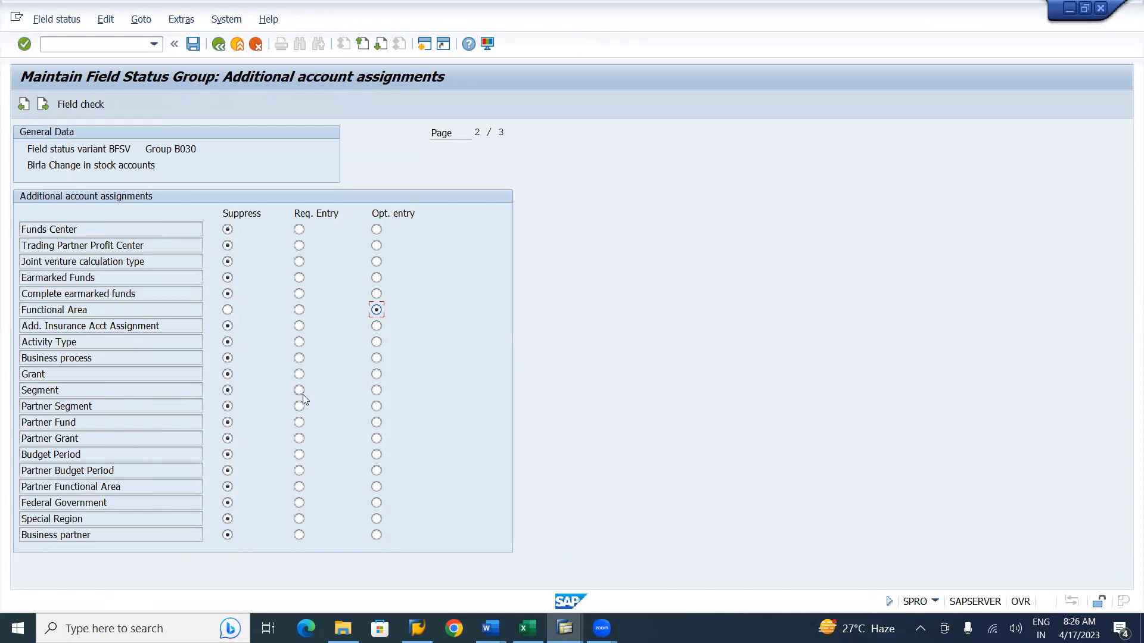
{"action": "left_click", "coordinate": [376, 390]}
{"action": "left_click", "coordinate": [194, 45]}
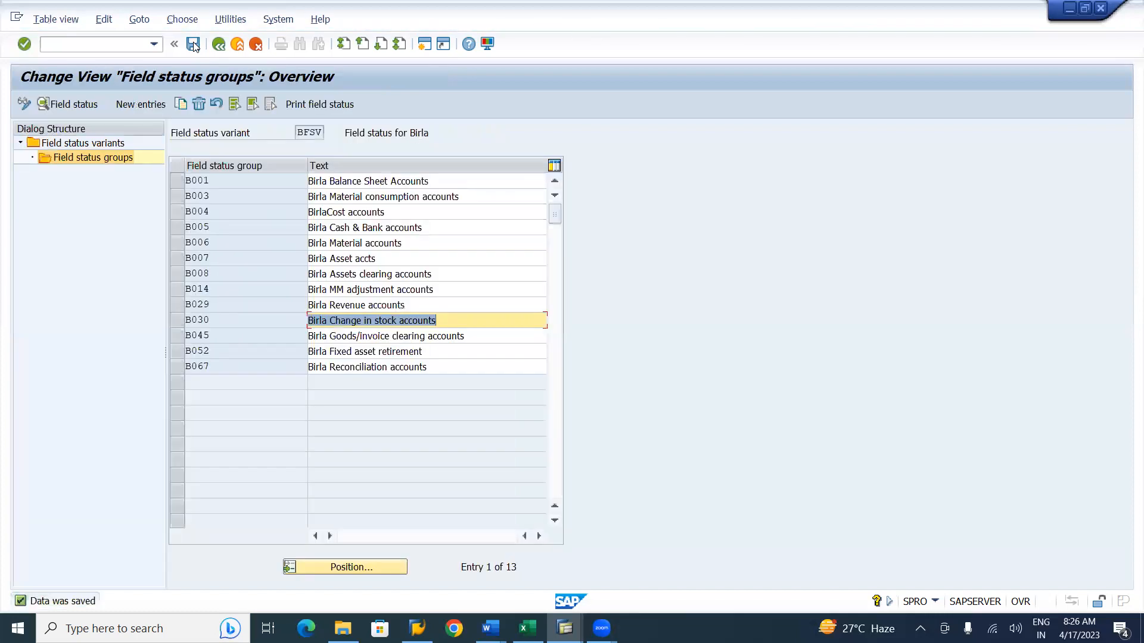
Set Segment to optional entry in group B045's additional account assignments and save.
{"action": "double_click", "coordinate": [380, 338]}
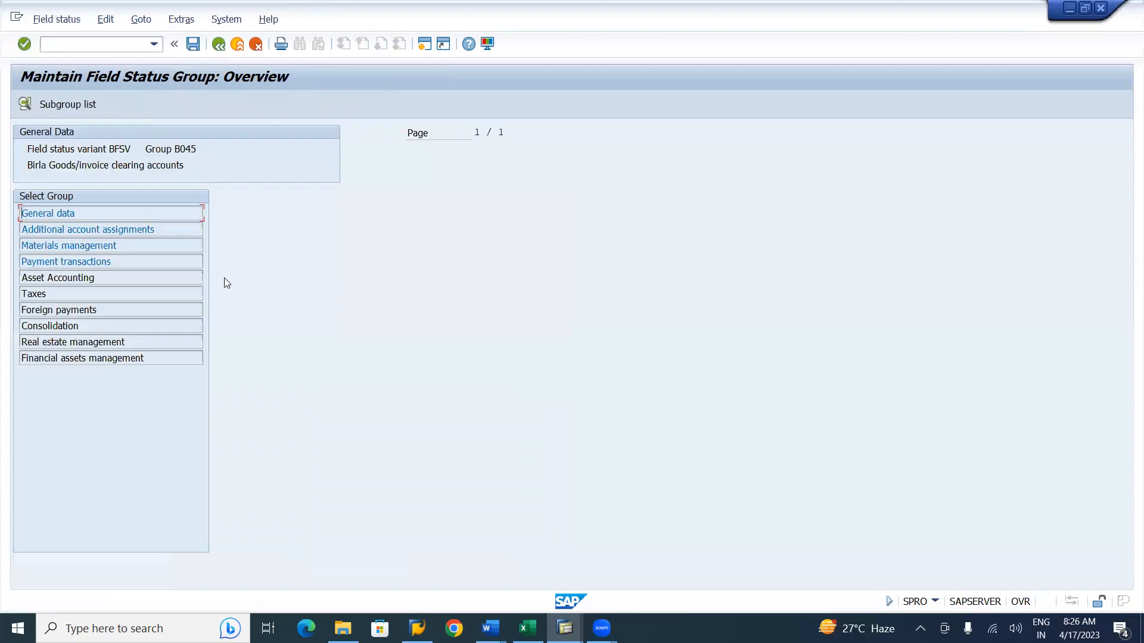
{"action": "double_click", "coordinate": [114, 230]}
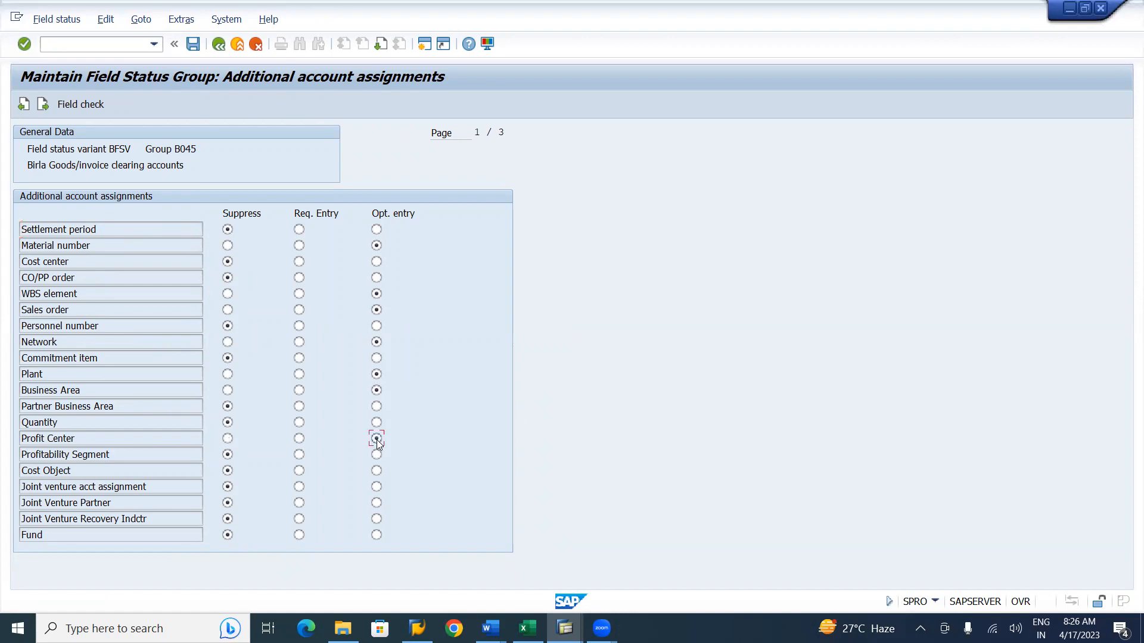
{"action": "key", "text": "Page_Down"}
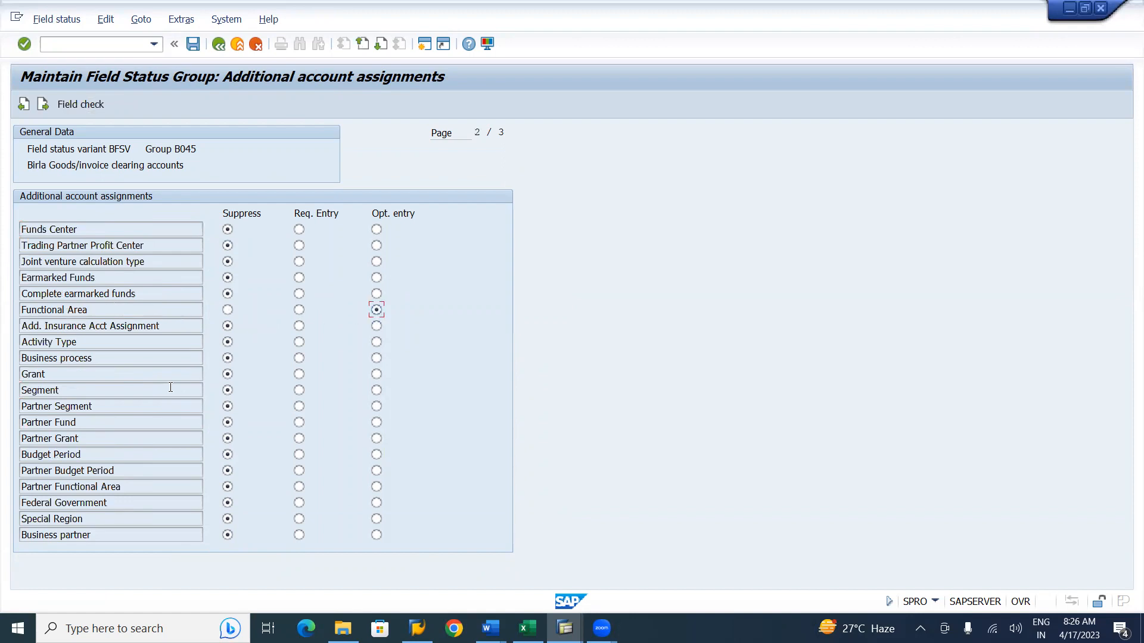
{"action": "left_click", "coordinate": [376, 391]}
{"action": "left_click", "coordinate": [193, 44]}
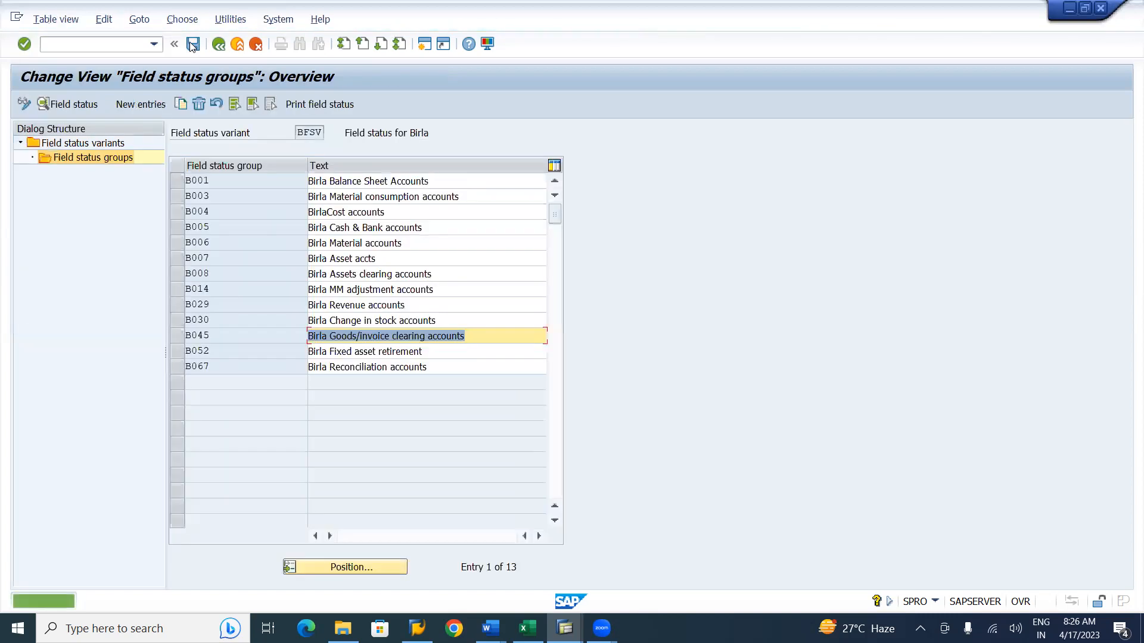
Set Segment to optional entry in group B052's additional account assignments and save.
{"action": "double_click", "coordinate": [384, 352]}
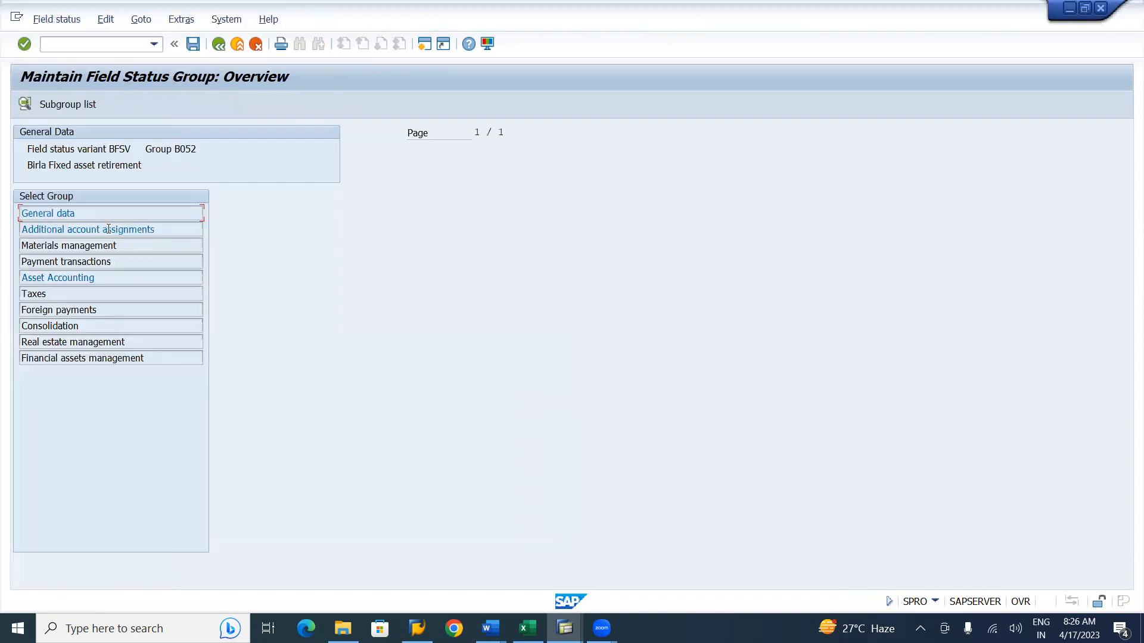
{"action": "double_click", "coordinate": [108, 229]}
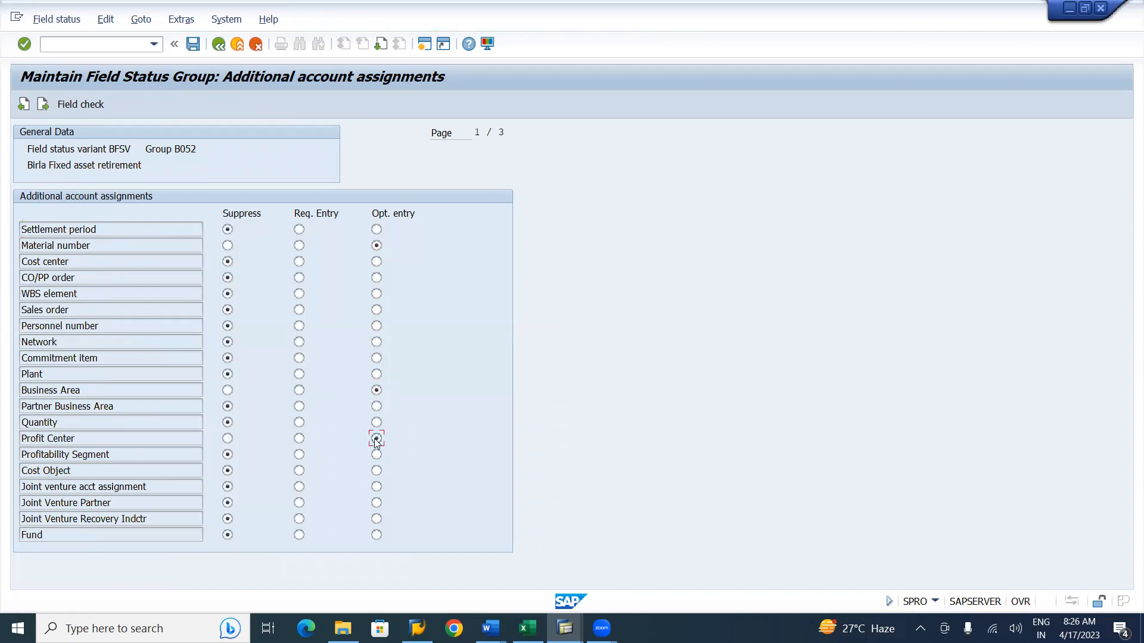
{"action": "key", "text": "Page_Down"}
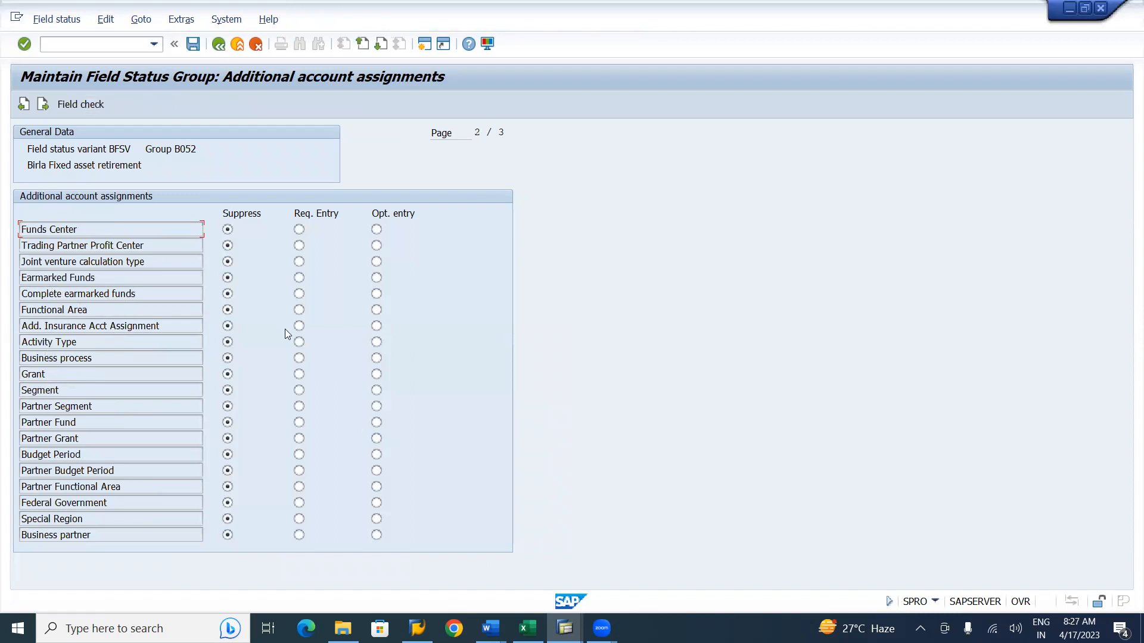
{"action": "left_click", "coordinate": [377, 391]}
{"action": "left_click", "coordinate": [195, 47]}
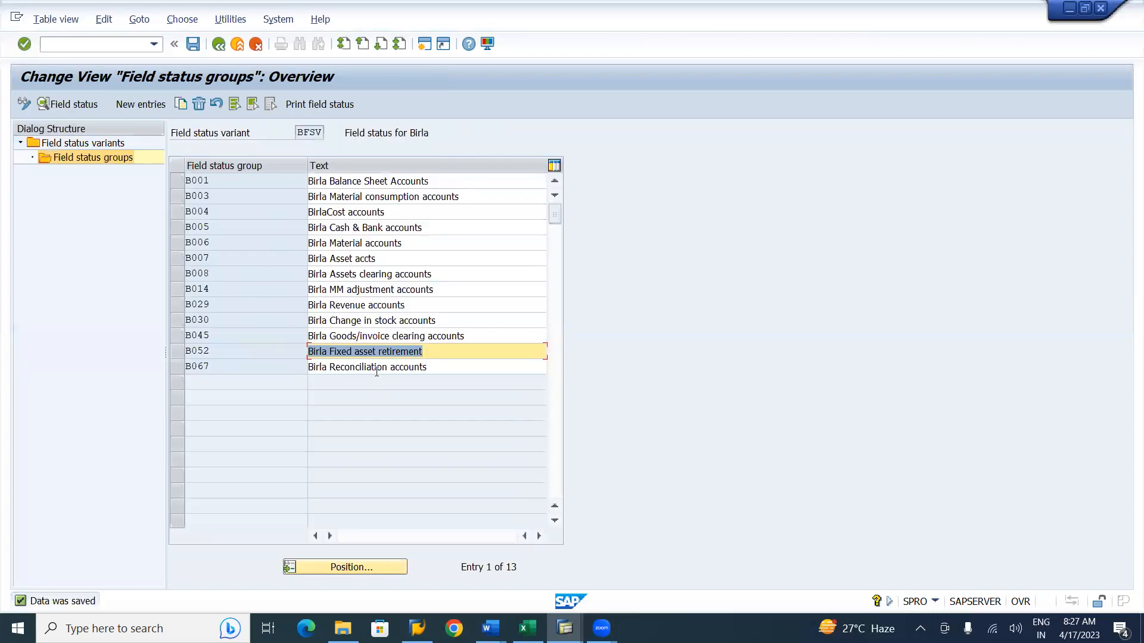
Set Functional Area to optional entry in group B067's additional account assignments and save.
{"action": "double_click", "coordinate": [376, 368]}
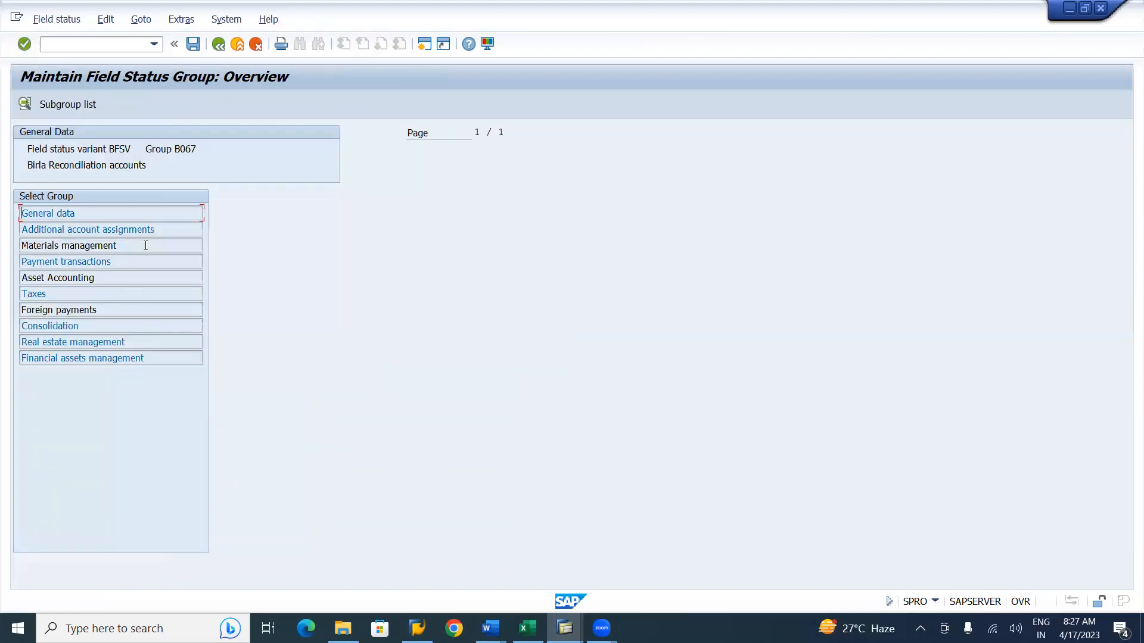
{"action": "double_click", "coordinate": [130, 230]}
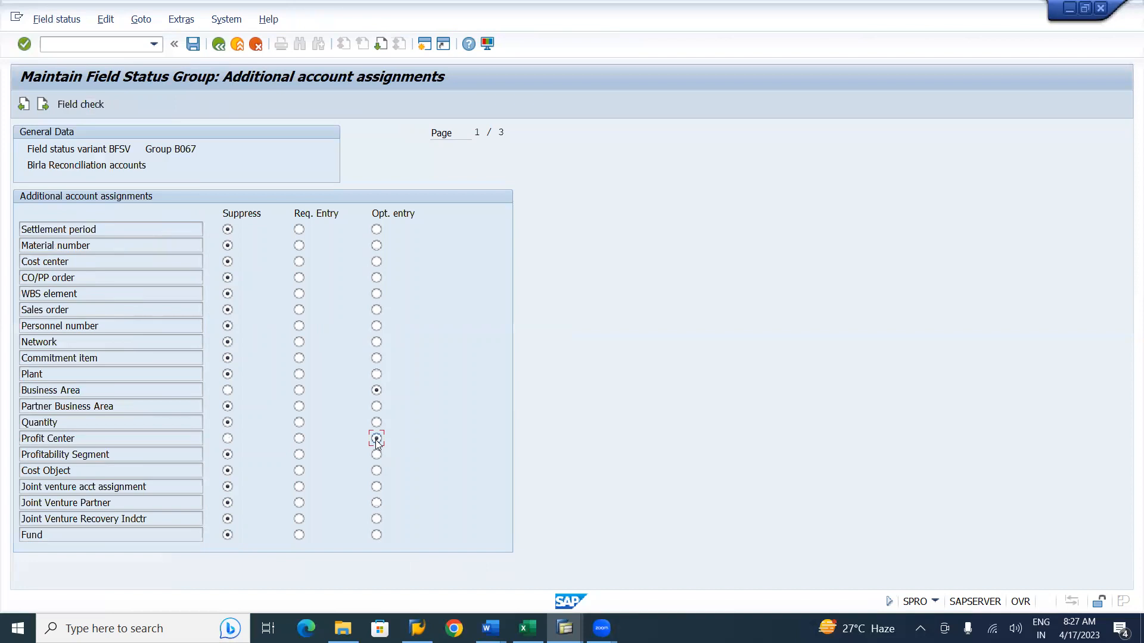
{"action": "key", "text": "Page_Down"}
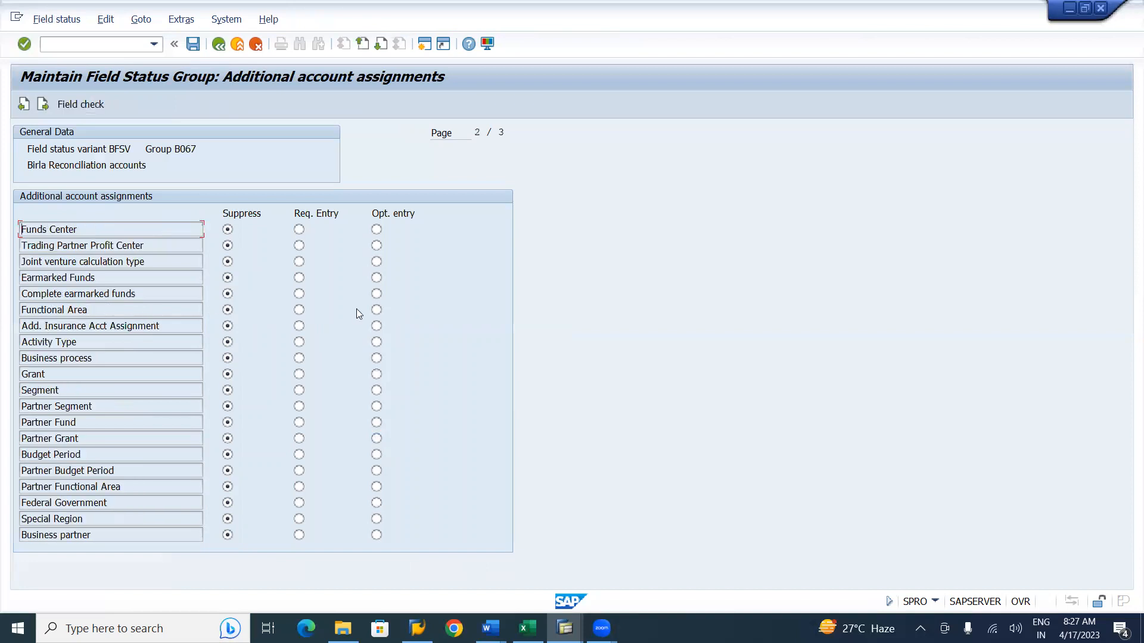
{"action": "left_click", "coordinate": [376, 310]}
{"action": "left_click", "coordinate": [193, 43]}
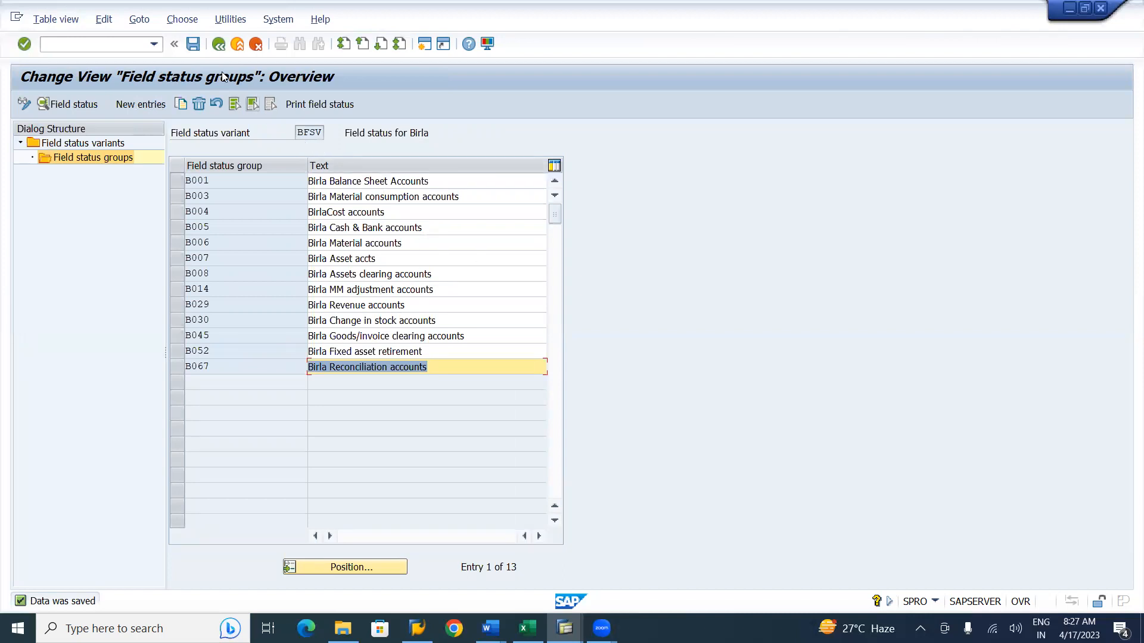
Save the field status groups and leave the field status variant maintenance back to the IMG structure.
{"action": "left_click", "coordinate": [193, 46]}
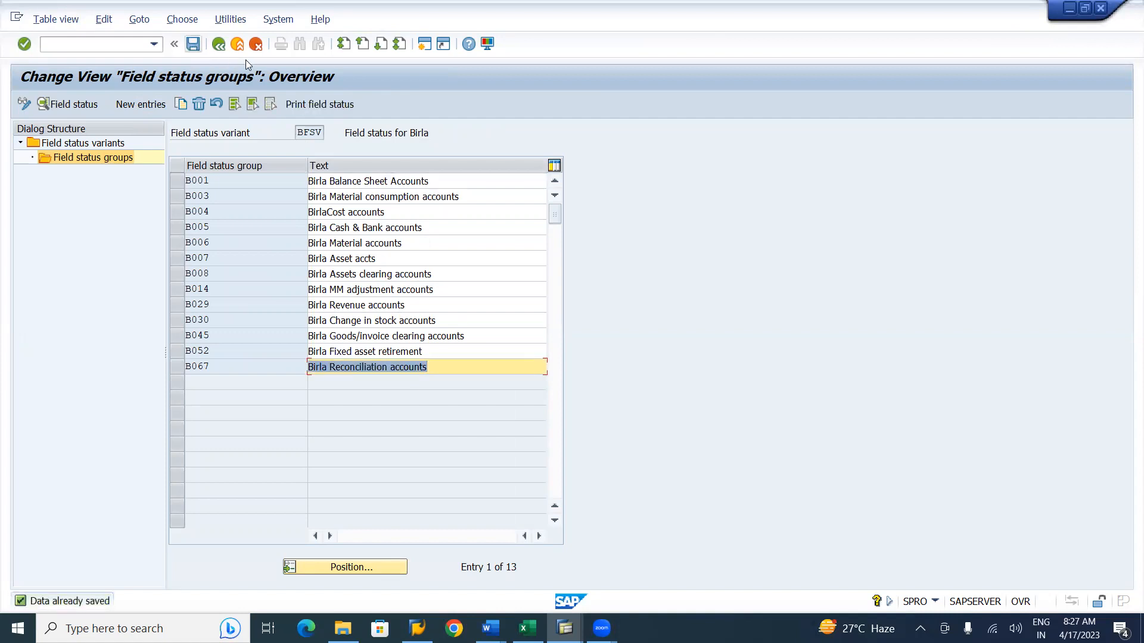
{"action": "left_click", "coordinate": [219, 46]}
{"action": "left_click", "coordinate": [193, 46]}
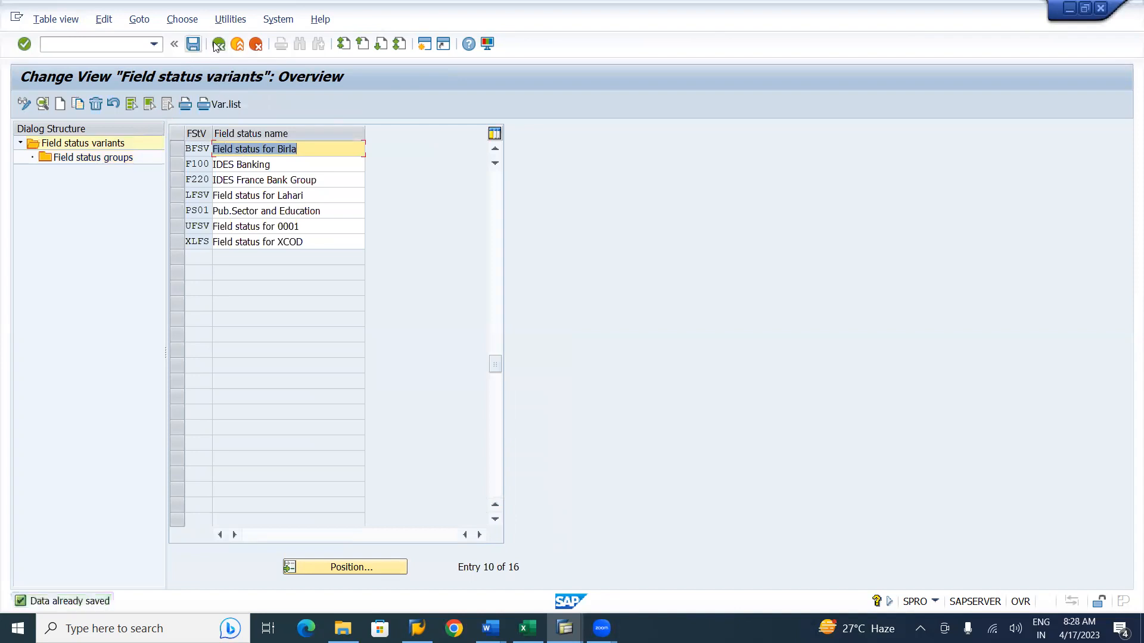
{"action": "left_click", "coordinate": [218, 46]}
{"action": "left_click", "coordinate": [218, 45]}
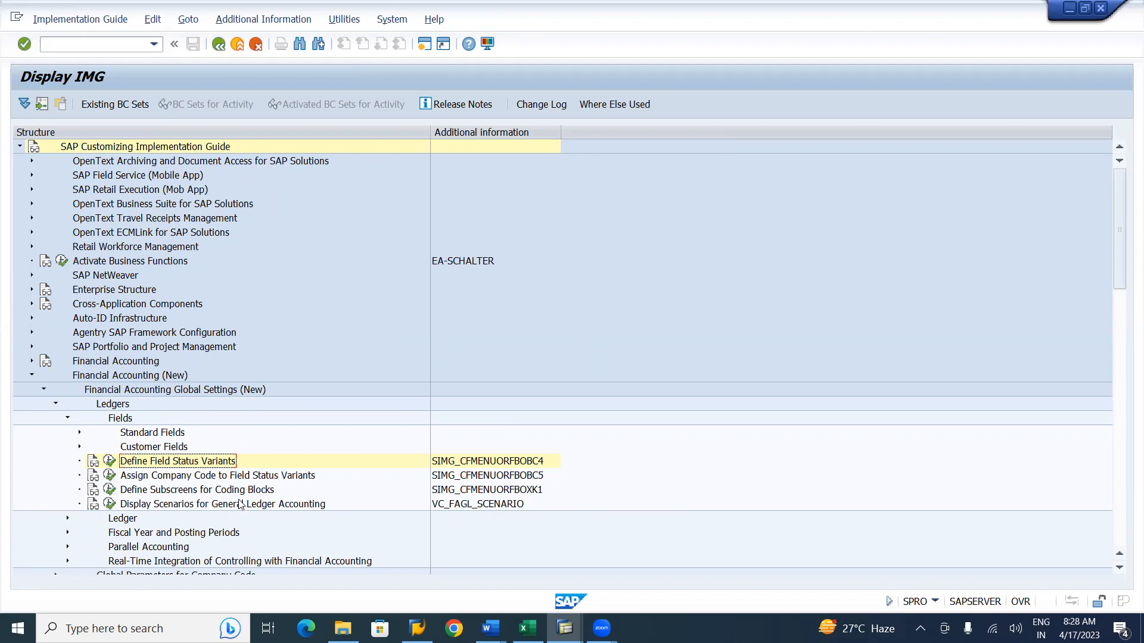
Open the company code to field status variant assignment and position the list at company code BI01.
{"action": "left_click", "coordinate": [109, 476]}
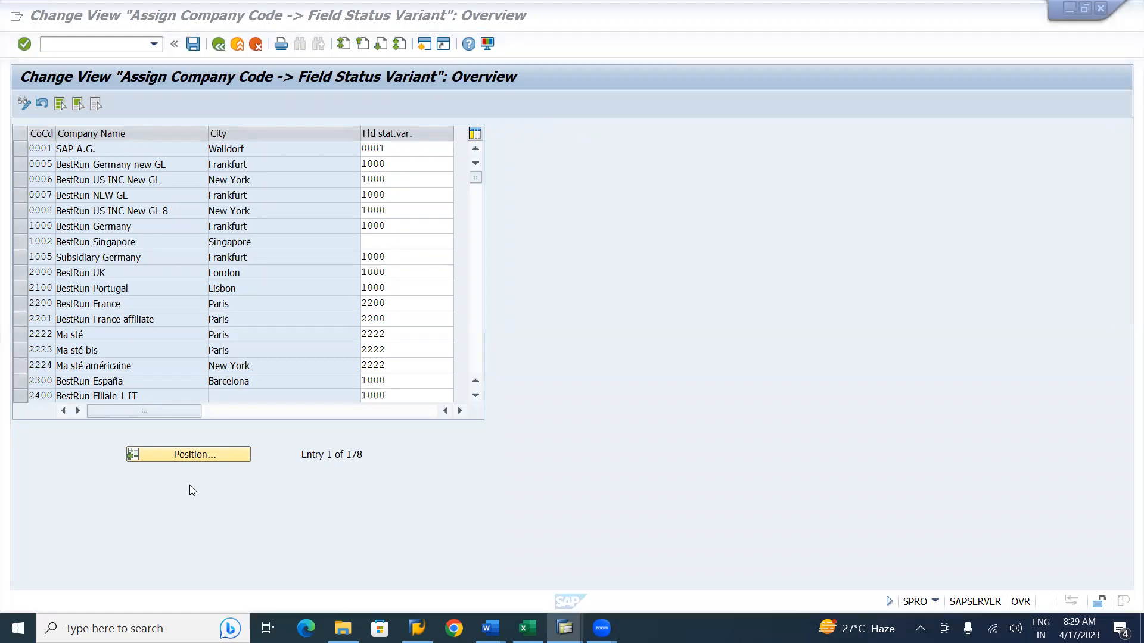
{"action": "left_click", "coordinate": [205, 455]}
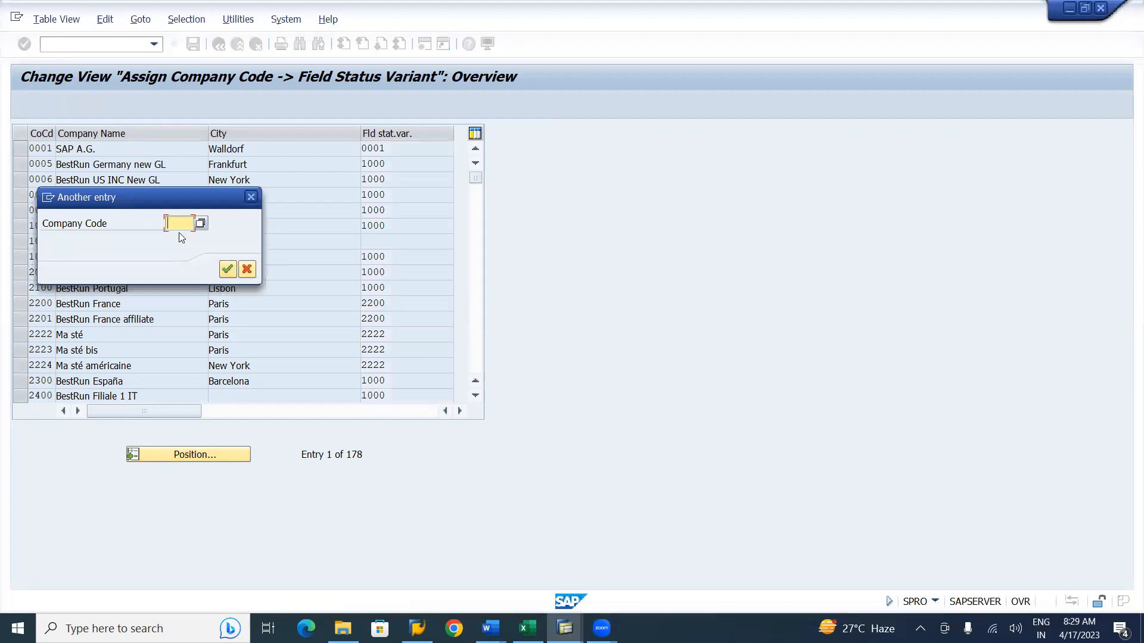
{"action": "type", "text": "BI01"}
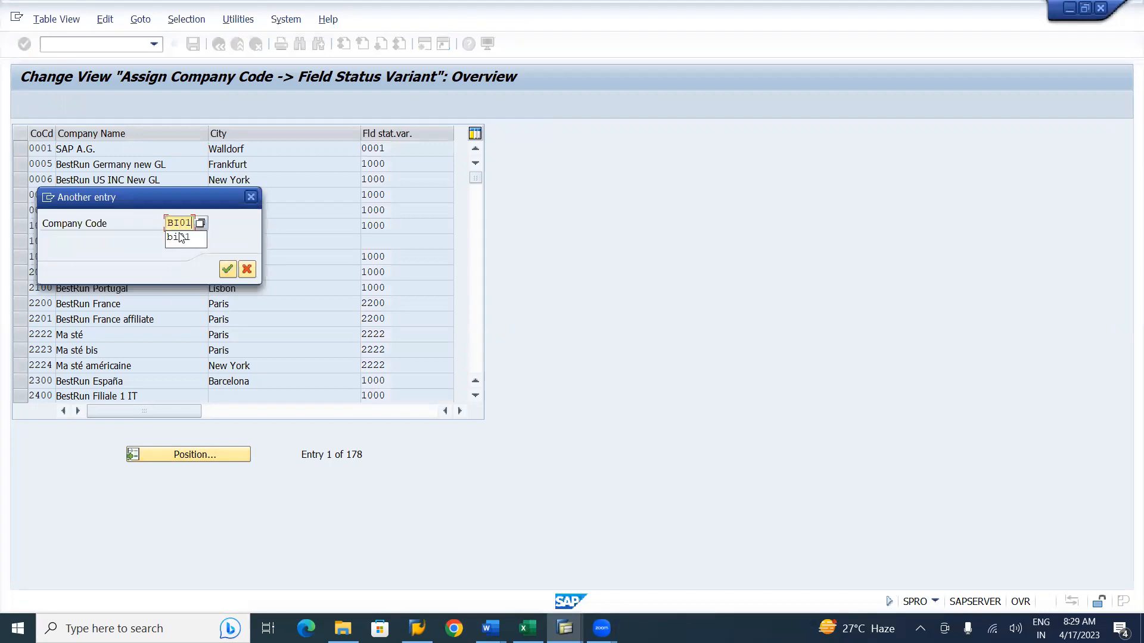
{"action": "left_click", "coordinate": [226, 269]}
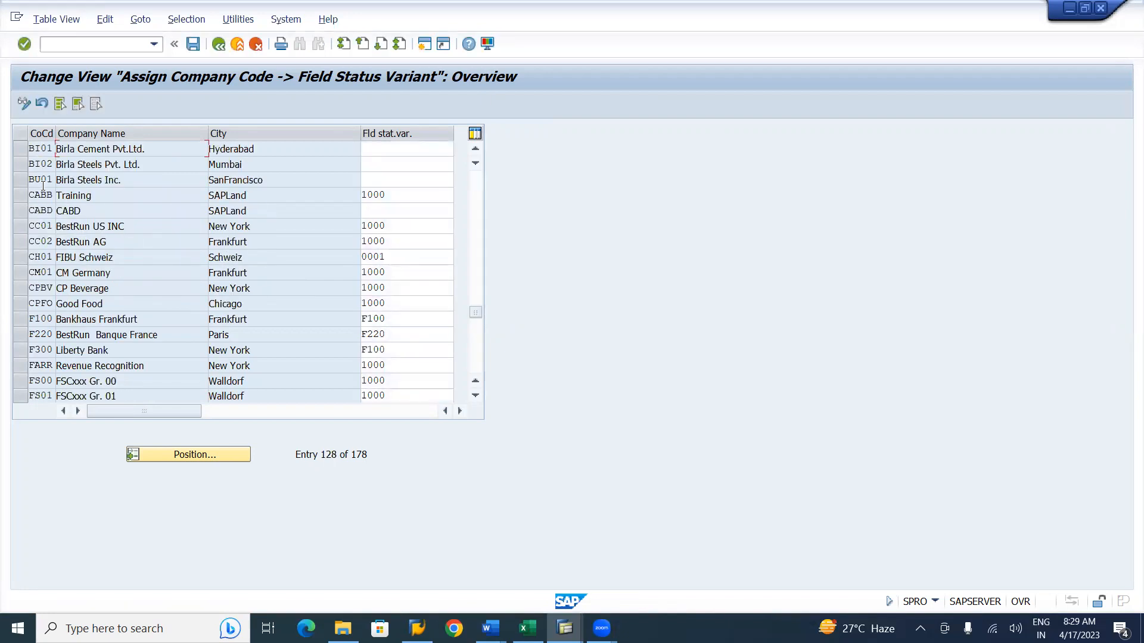
Assign field status variant BFSV to company code BI01 using the value help.
{"action": "left_click", "coordinate": [380, 147]}
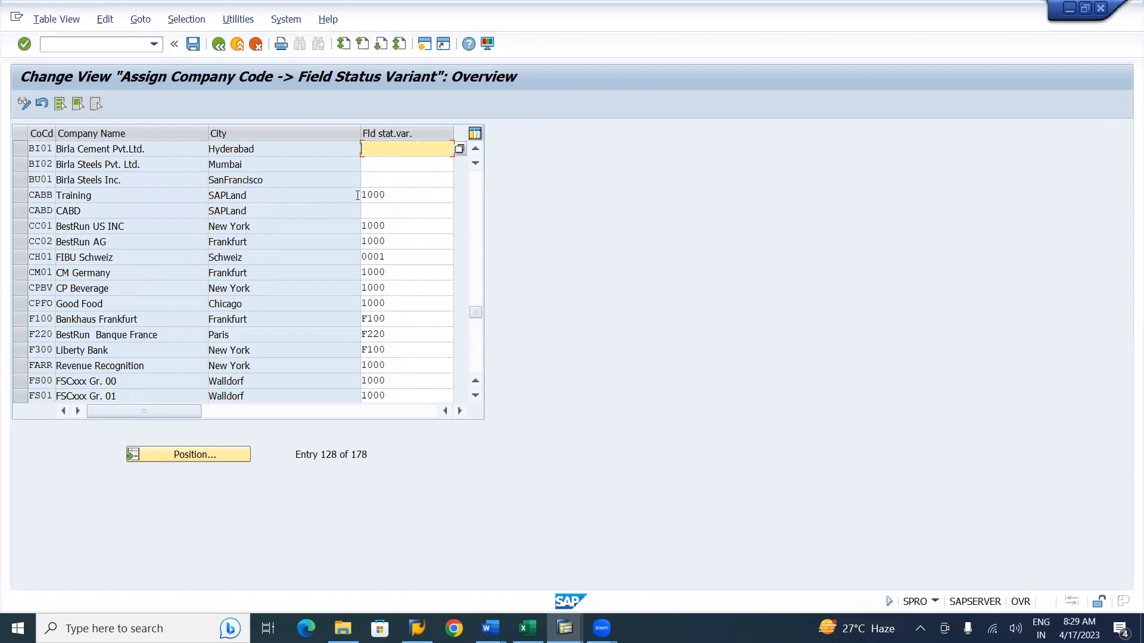
{"action": "left_click", "coordinate": [459, 150]}
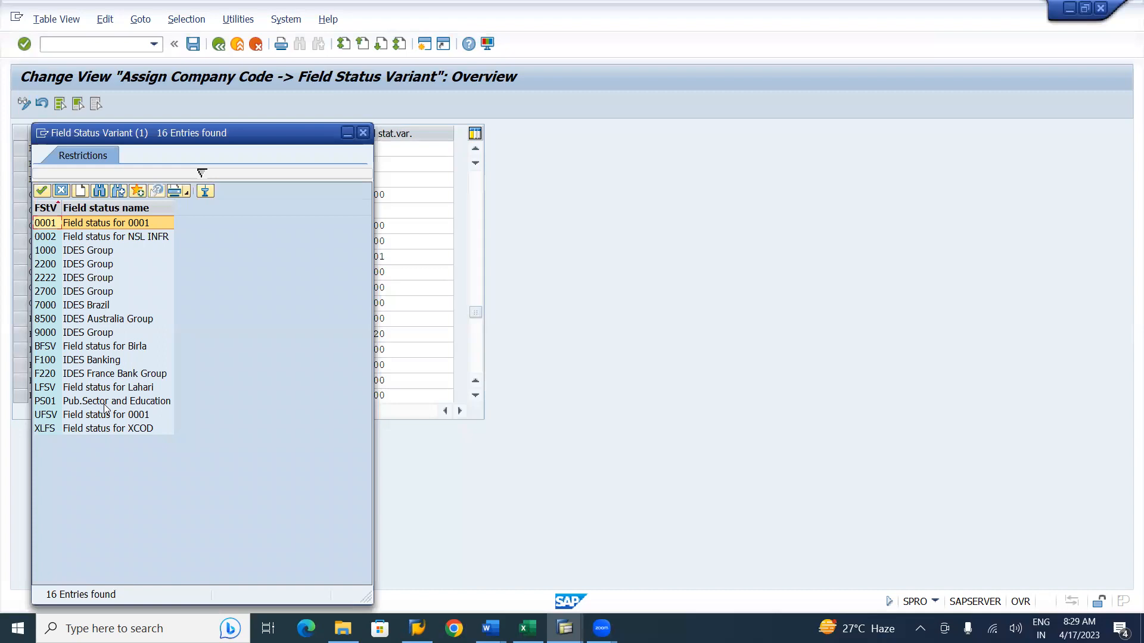
{"action": "double_click", "coordinate": [94, 349]}
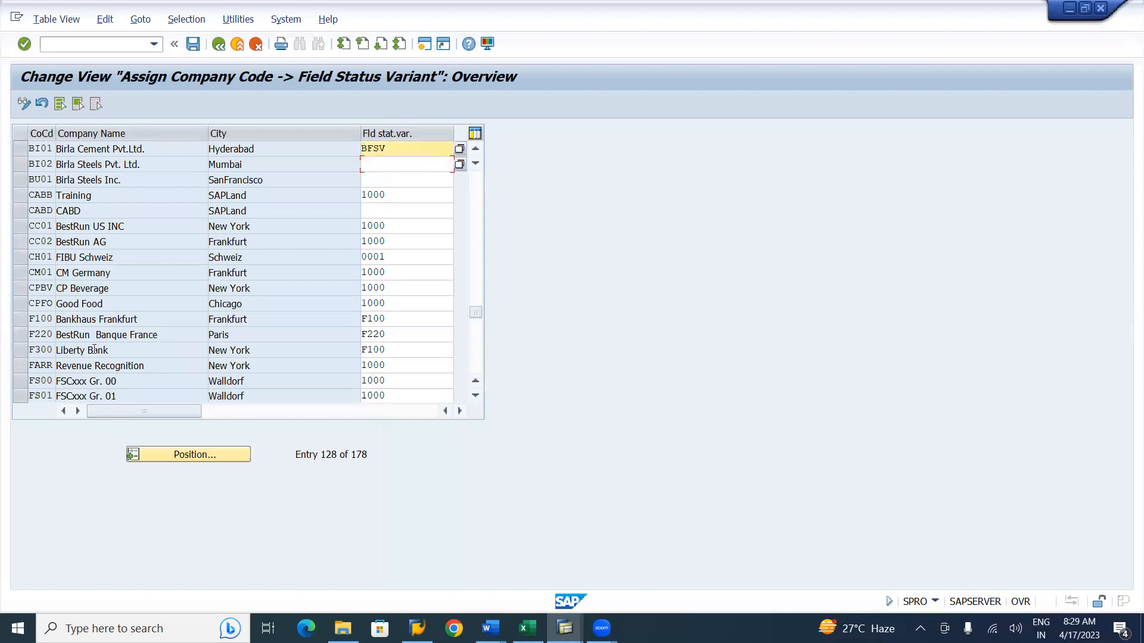
Copy BFSV into the field status variant of company codes BI02 and BU01.
{"action": "key", "text": "shift+Right"}
{"action": "key", "text": "shift+Right"}
{"action": "key", "text": "shift+Right"}
{"action": "key", "text": "shift+Right"}
{"action": "key", "text": "ctrl+c"}
{"action": "key", "text": "Down"}
{"action": "key", "text": "ctrl+v"}
{"action": "key", "text": "Down"}
{"action": "key", "text": "ctrl+v"}
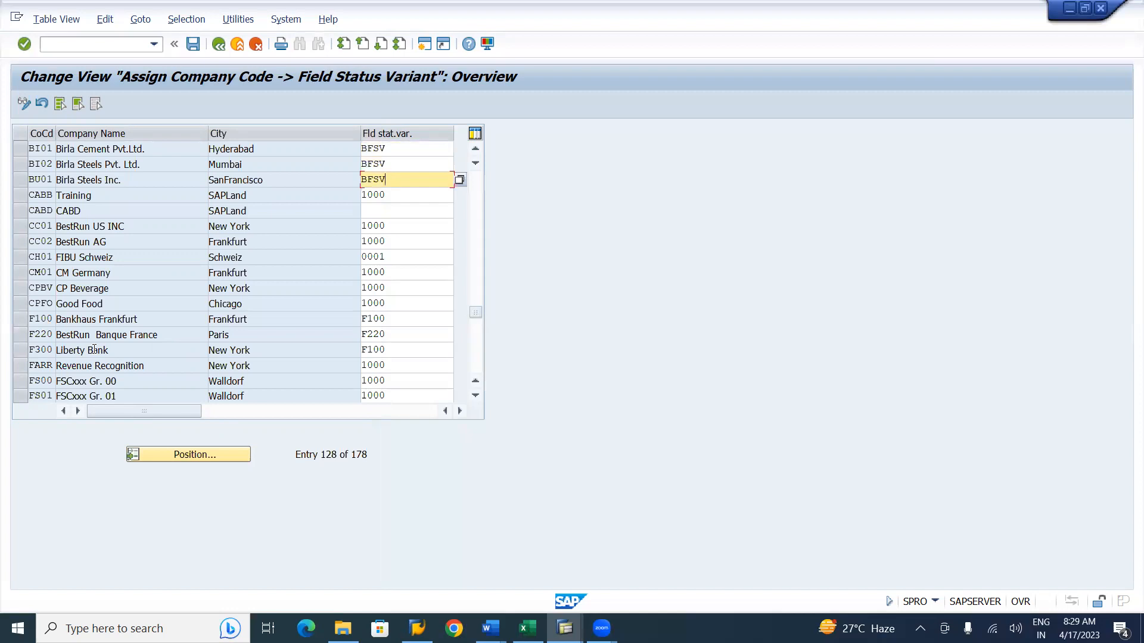
Select the three Birla company code rows and save the assignments under the existing customizing request.
{"action": "left_click", "coordinate": [20, 181]}
{"action": "left_click", "coordinate": [20, 164]}
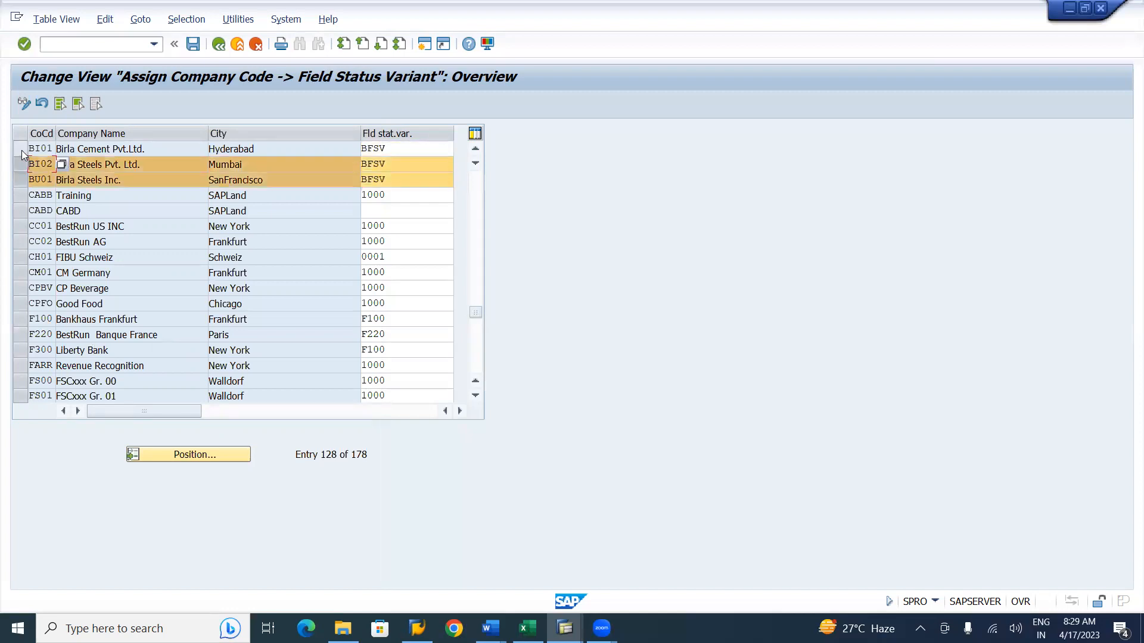
{"action": "left_click", "coordinate": [21, 150]}
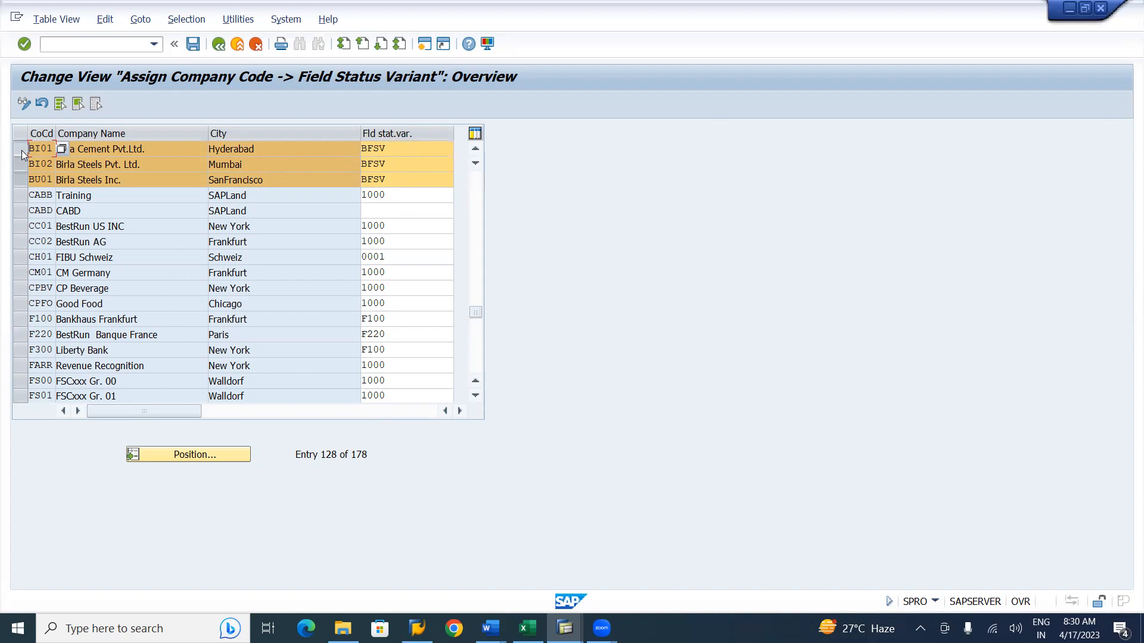
{"action": "left_click", "coordinate": [192, 45]}
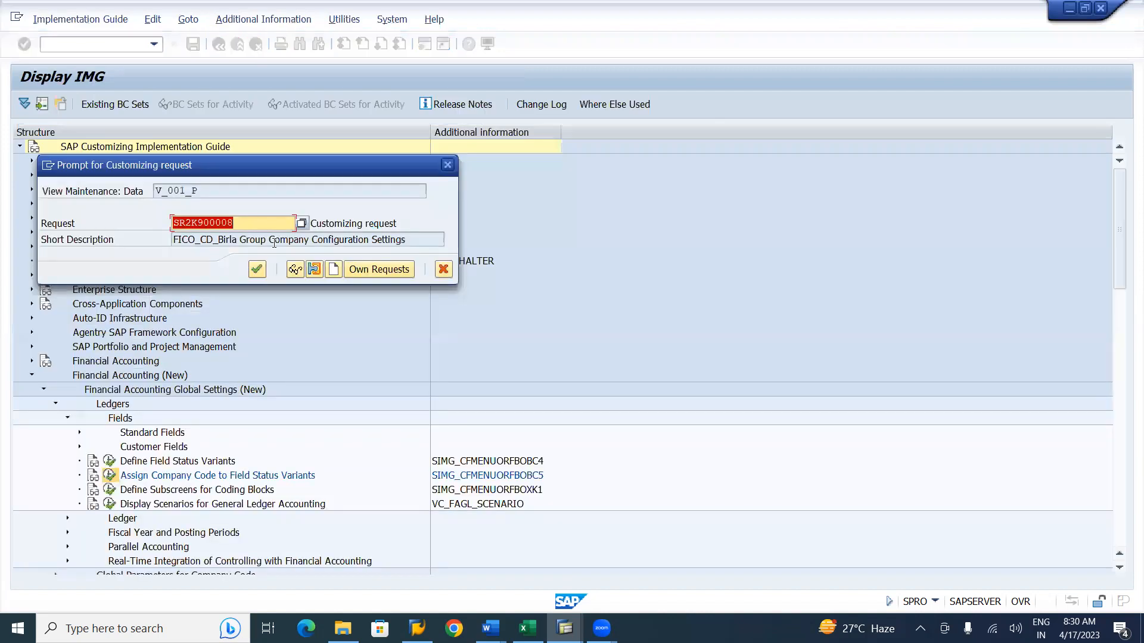
{"action": "left_click", "coordinate": [256, 269]}
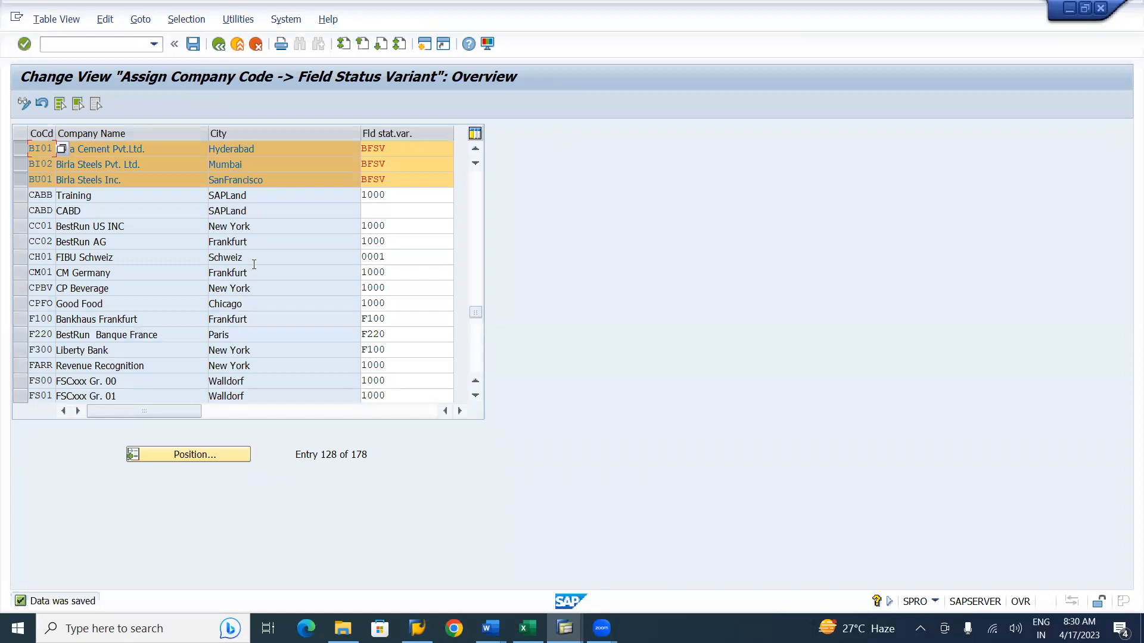
Switch to the Birla Company Code Settings workbook and colour the Field Status Variant row red.
{"action": "key", "text": "alt+Tab"}
{"action": "key", "text": "alt+Tab"}
{"action": "key", "text": "alt+Tab"}
{"action": "key", "text": "alt+Tab"}
{"action": "key", "text": "alt+Tab"}
{"action": "key", "text": "alt+Tab"}
{"action": "key", "text": "alt+Tab"}
{"action": "key", "text": "alt+Tab"}
{"action": "key", "text": "alt+Tab"}
{"action": "key", "text": "alt+Tab"}
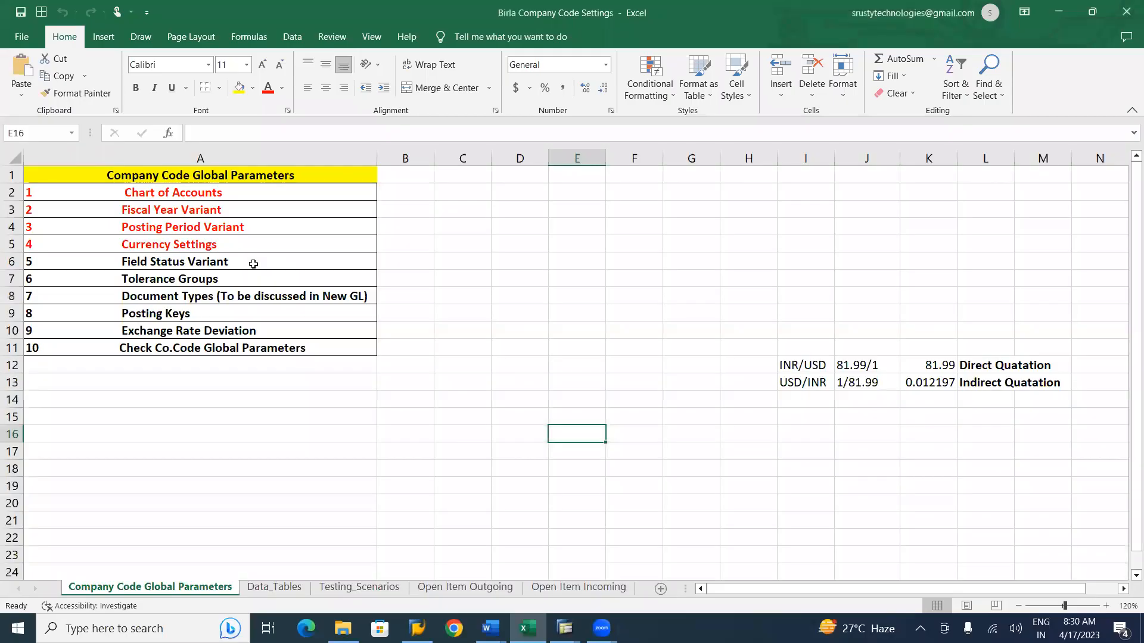
{"action": "left_click", "coordinate": [180, 264]}
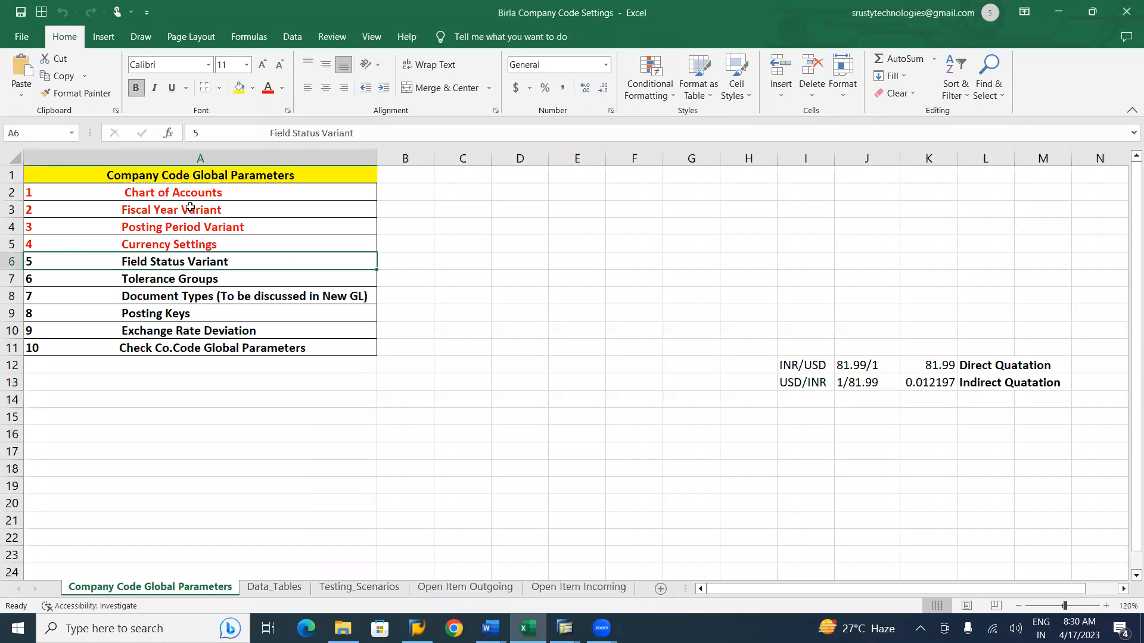
{"action": "left_click", "coordinate": [268, 89]}
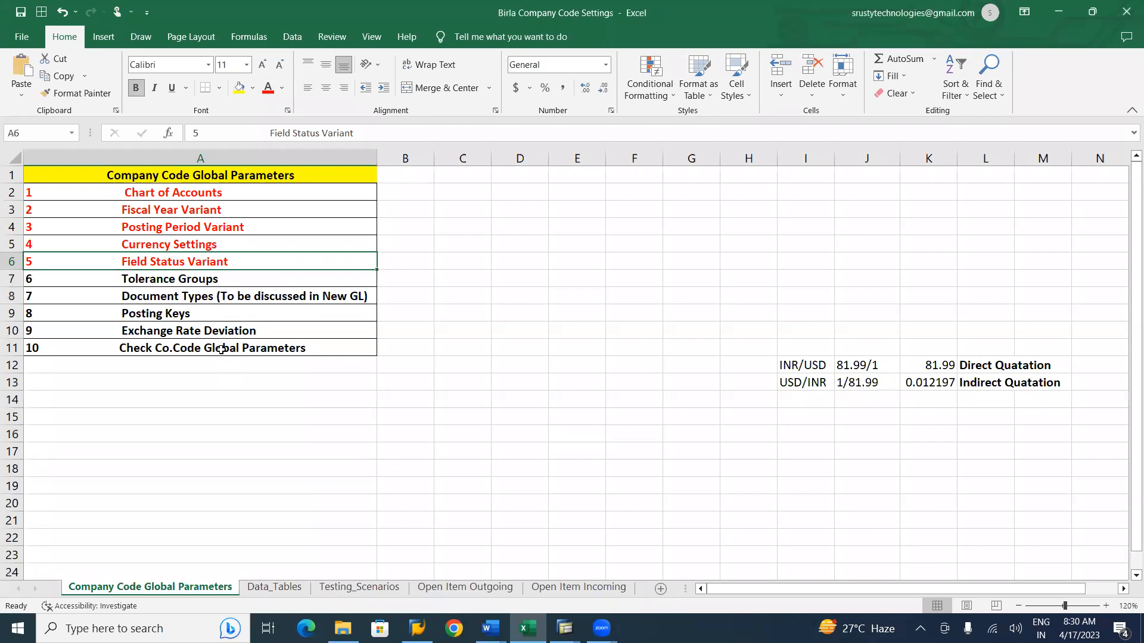
{"action": "left_click", "coordinate": [165, 310]}
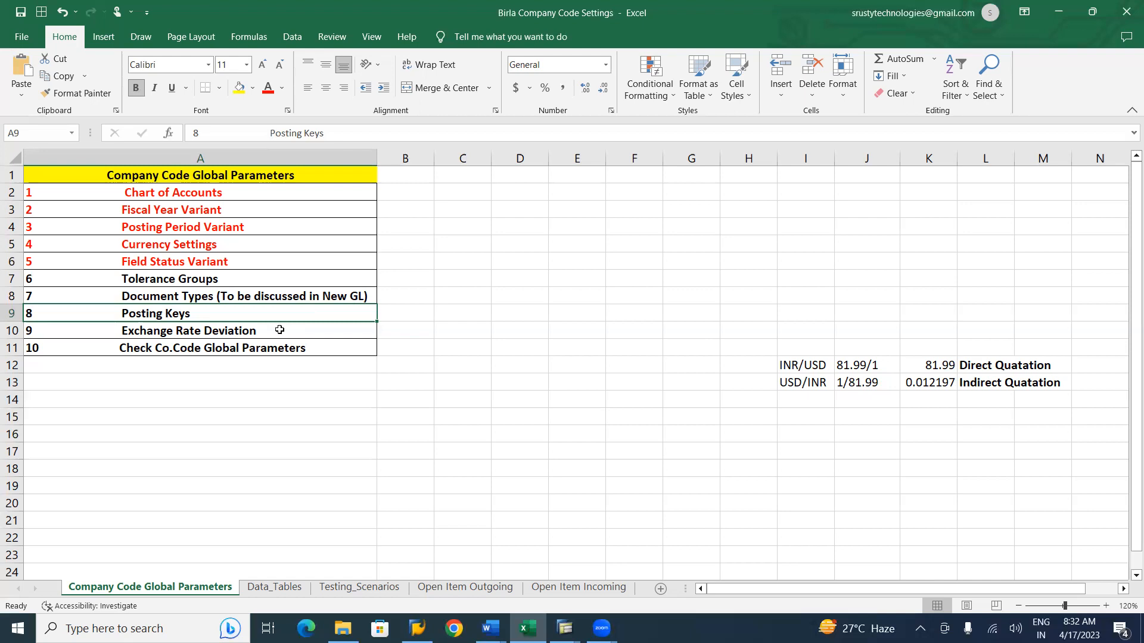
{"action": "left_click", "coordinate": [519, 489]}
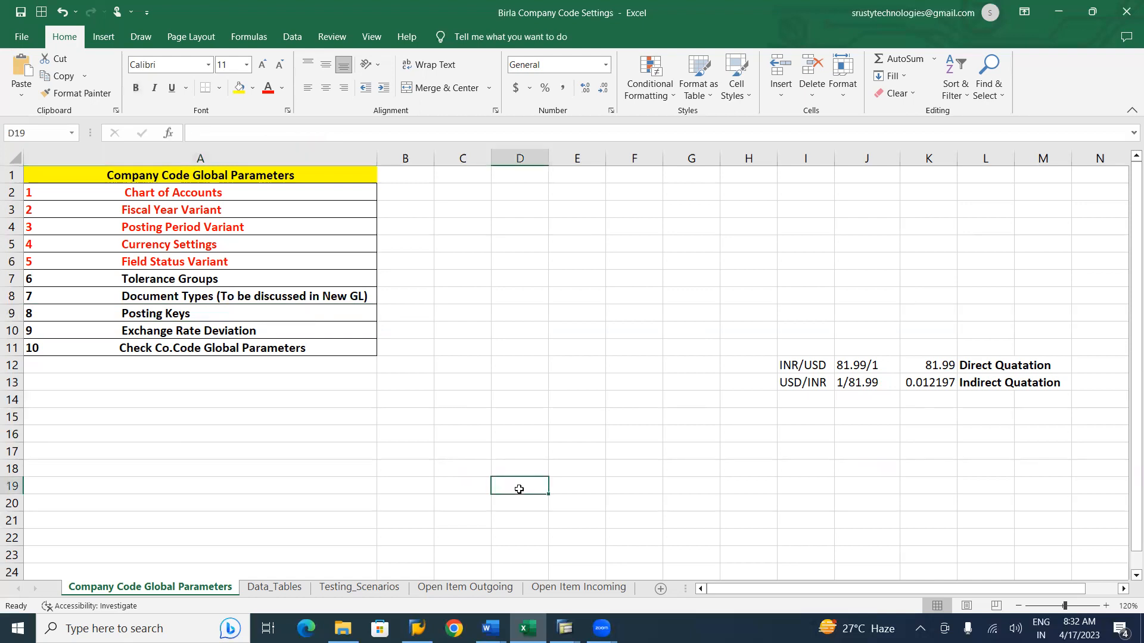